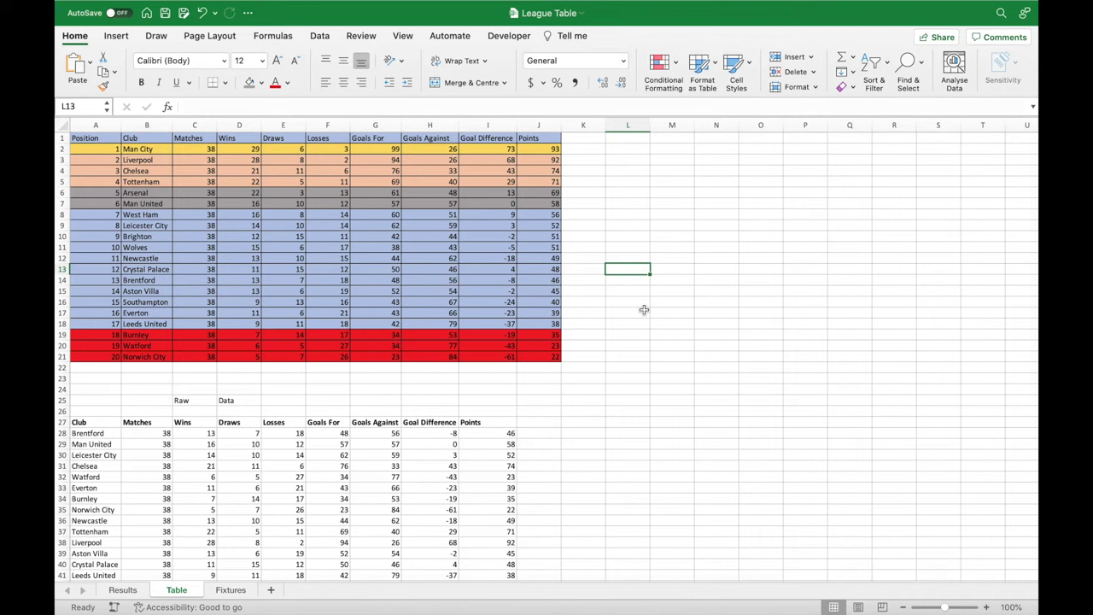
Inspect the formula behind the sorted league table, then step onto an empty cell.
left_click(425, 275)
left_click(490, 241)
left_click(589, 292)
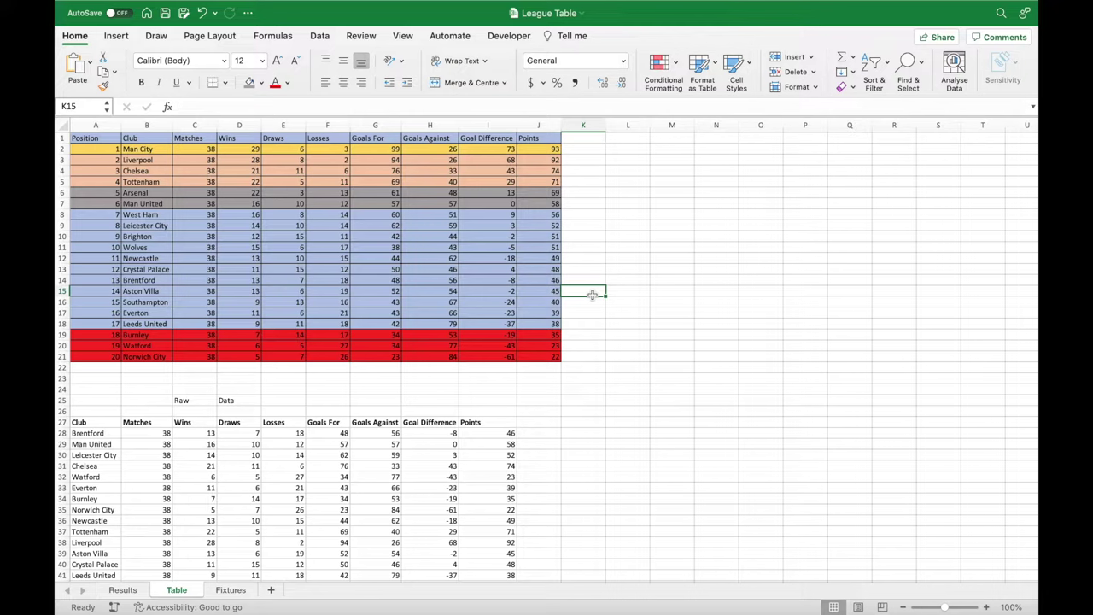
Switch to the Fixtures sheet, scroll through the round results, and return to A1.
left_click(230, 590)
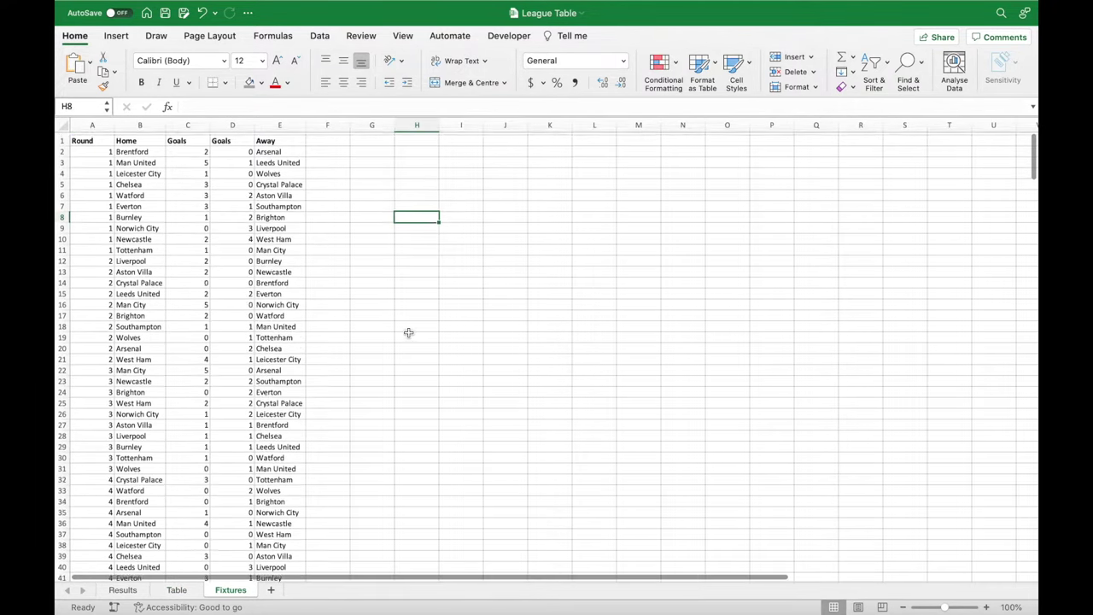
left_click(356, 218)
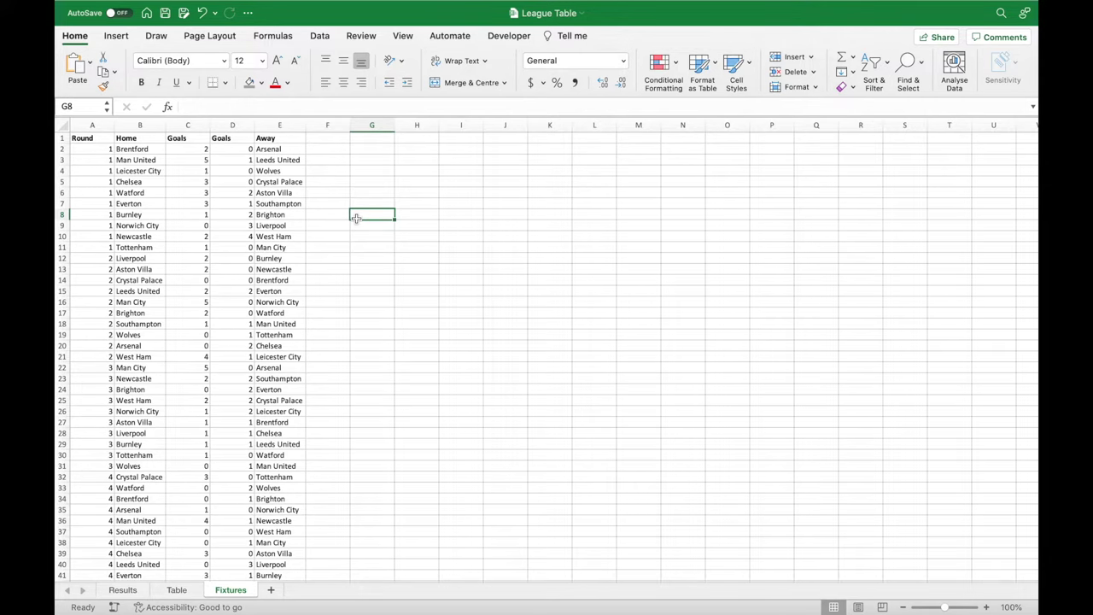
scroll(389, 361, "down", 20)
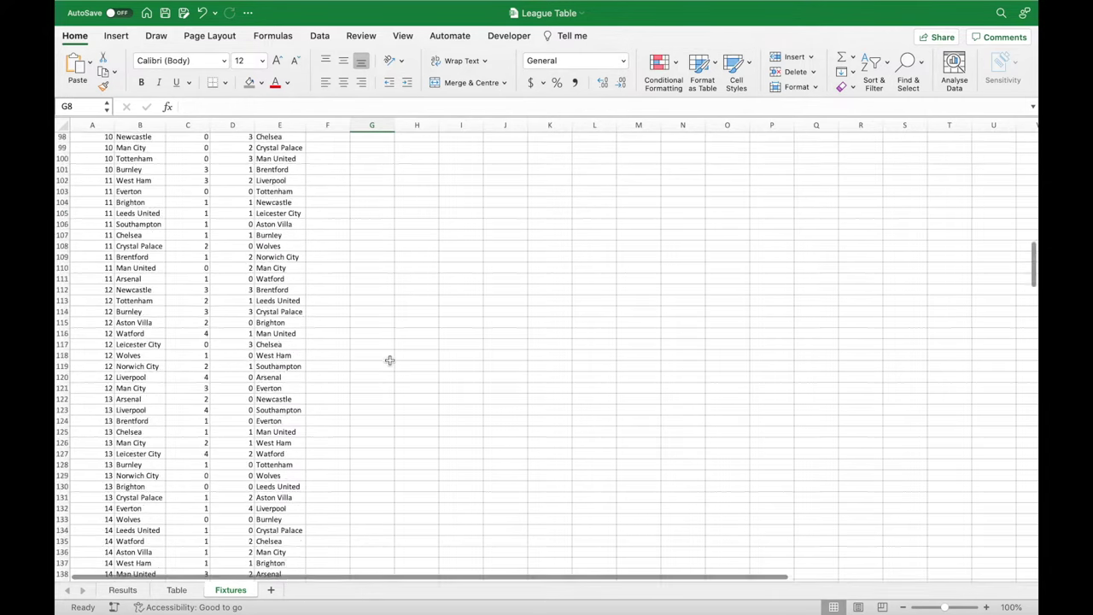
scroll(389, 361, "down", 20)
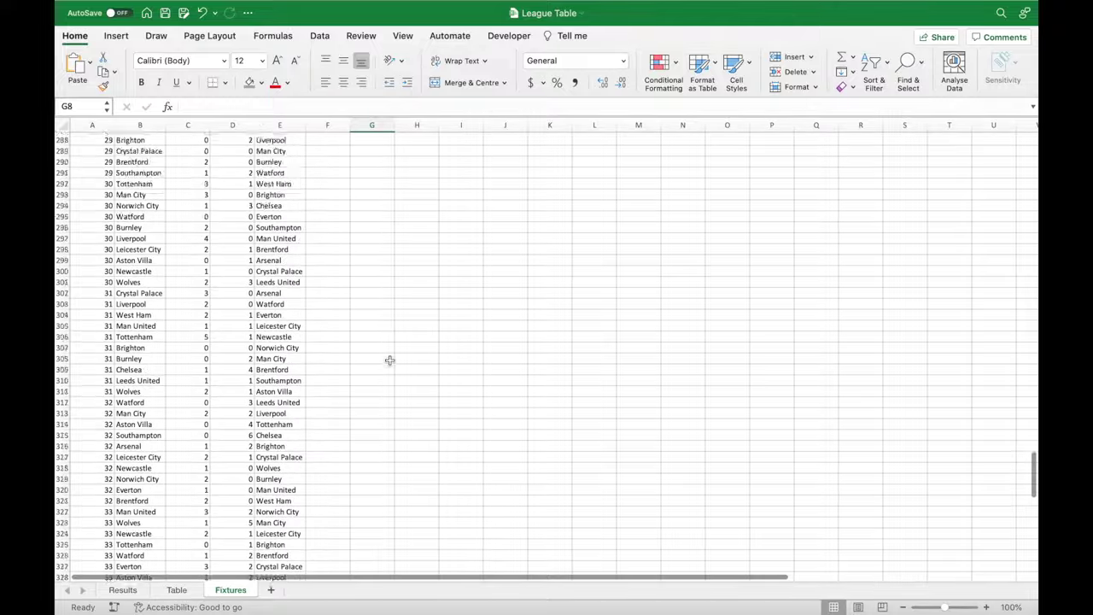
scroll(389, 360, "up", 20)
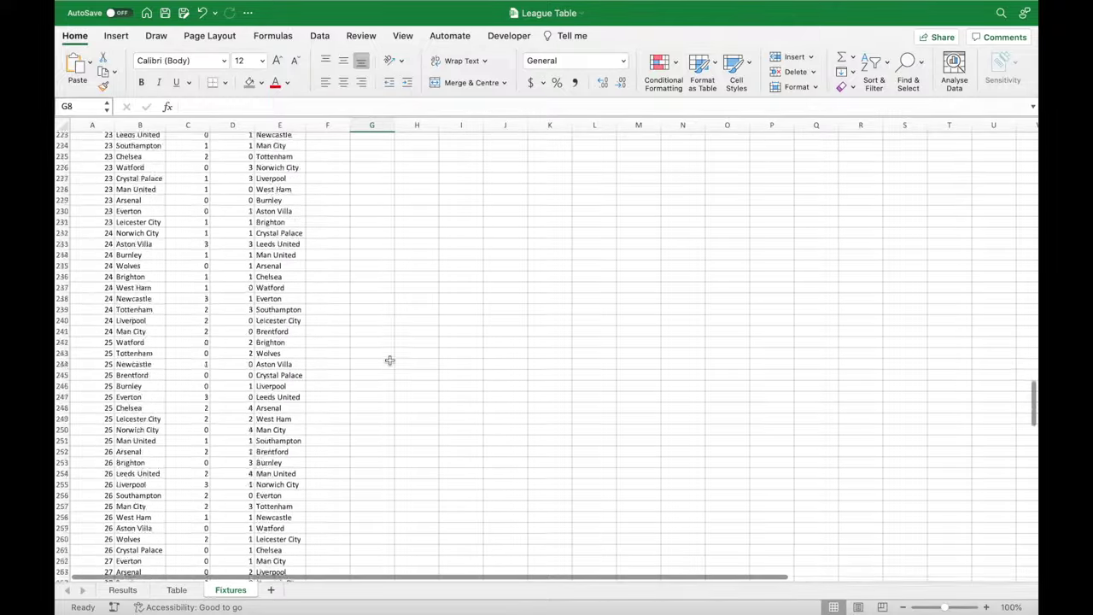
scroll(390, 361, "up", 20)
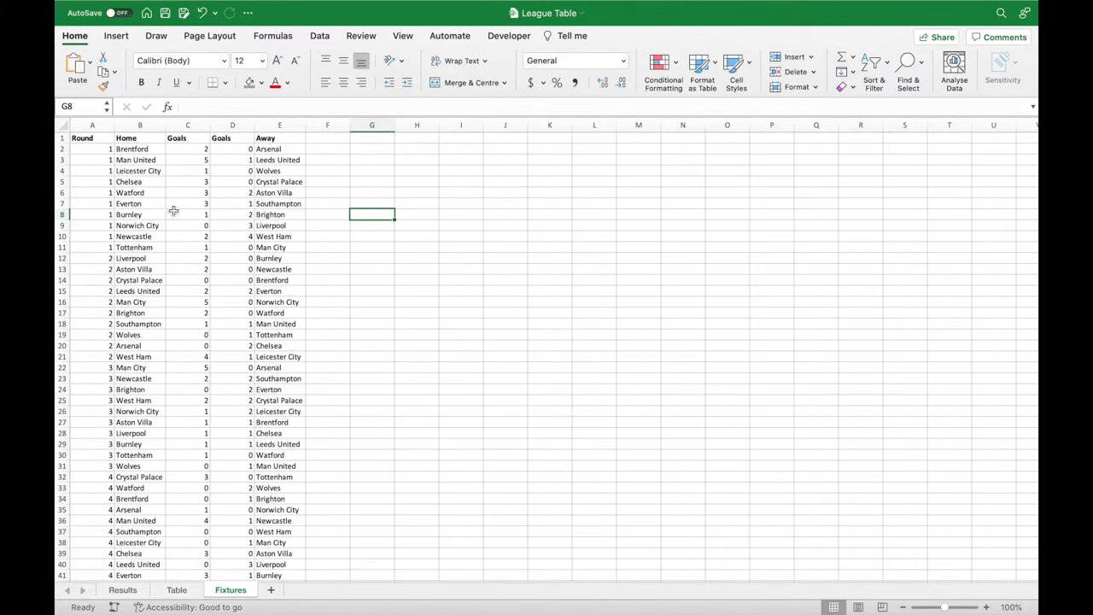
left_click(90, 140)
key("Right")
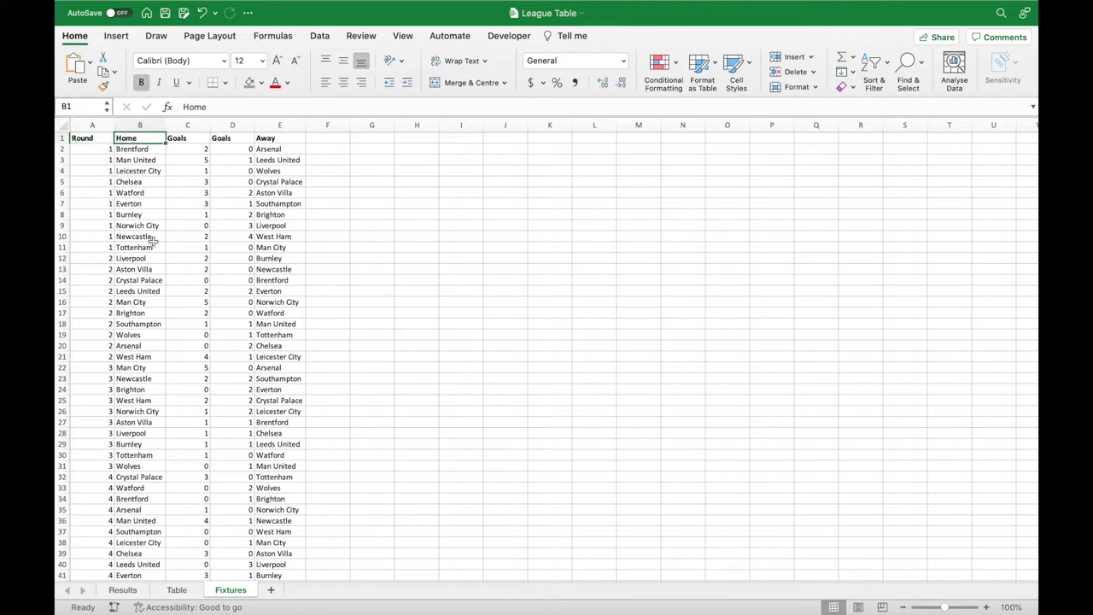
key("Right")
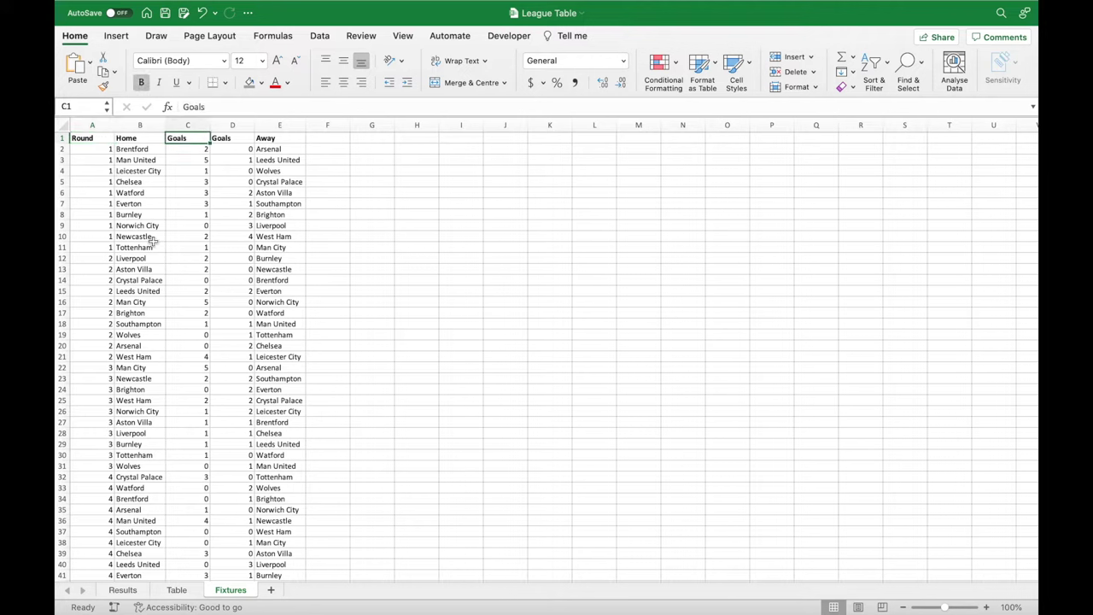
key("Right")
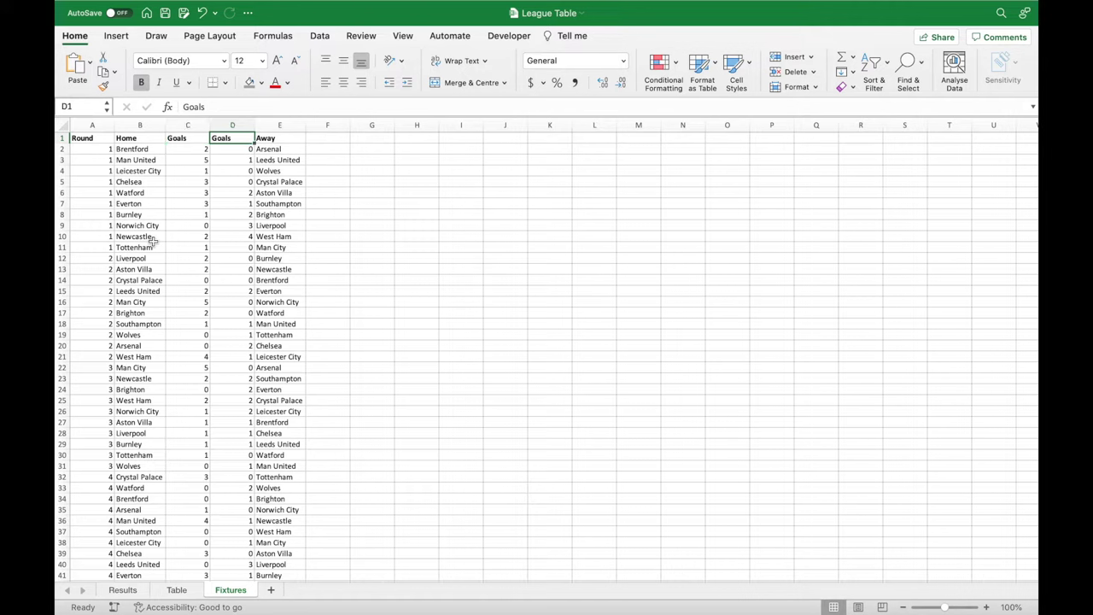
key("Right")
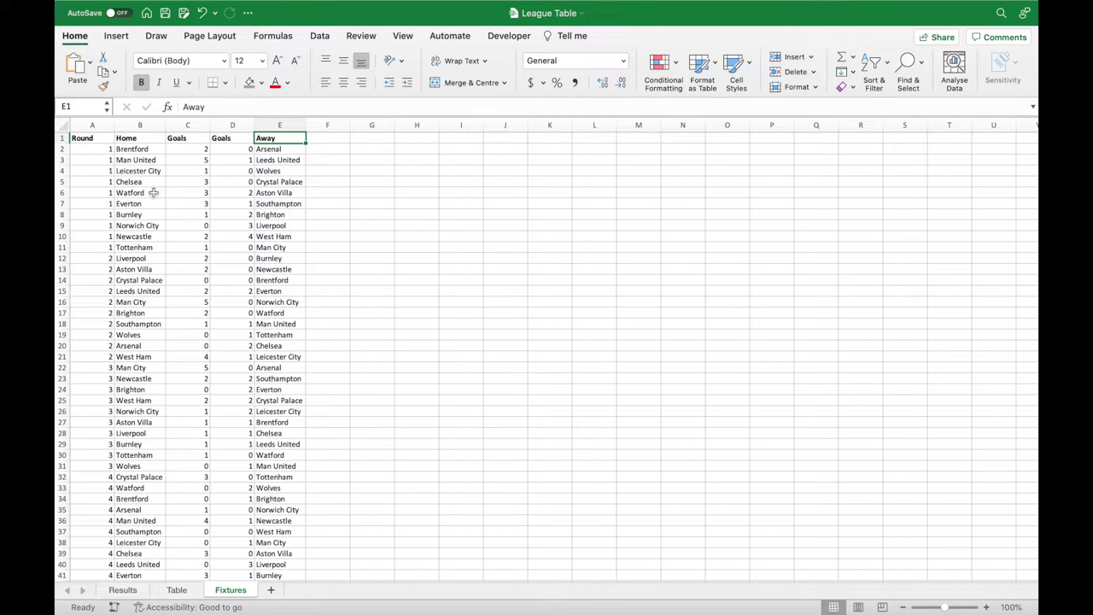
left_click(135, 154)
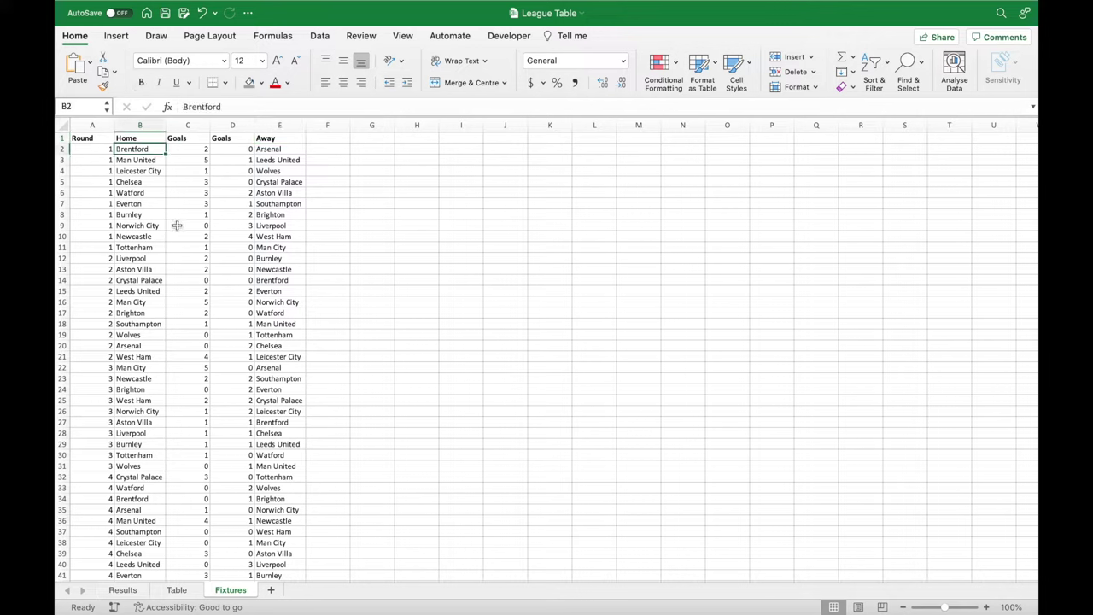
left_click(95, 148)
left_click(184, 151)
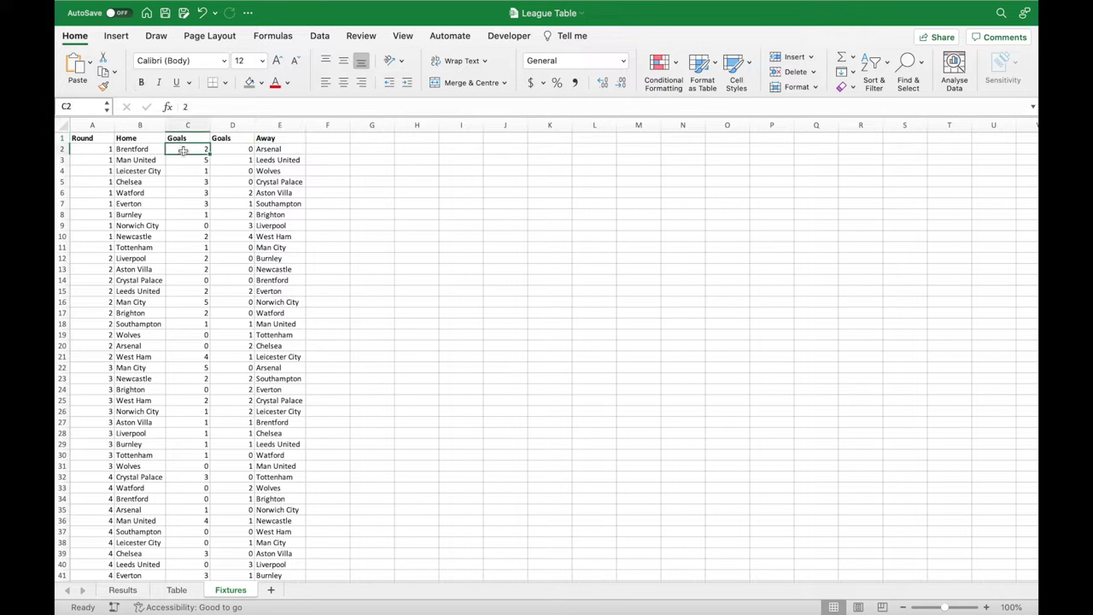
left_click(235, 151)
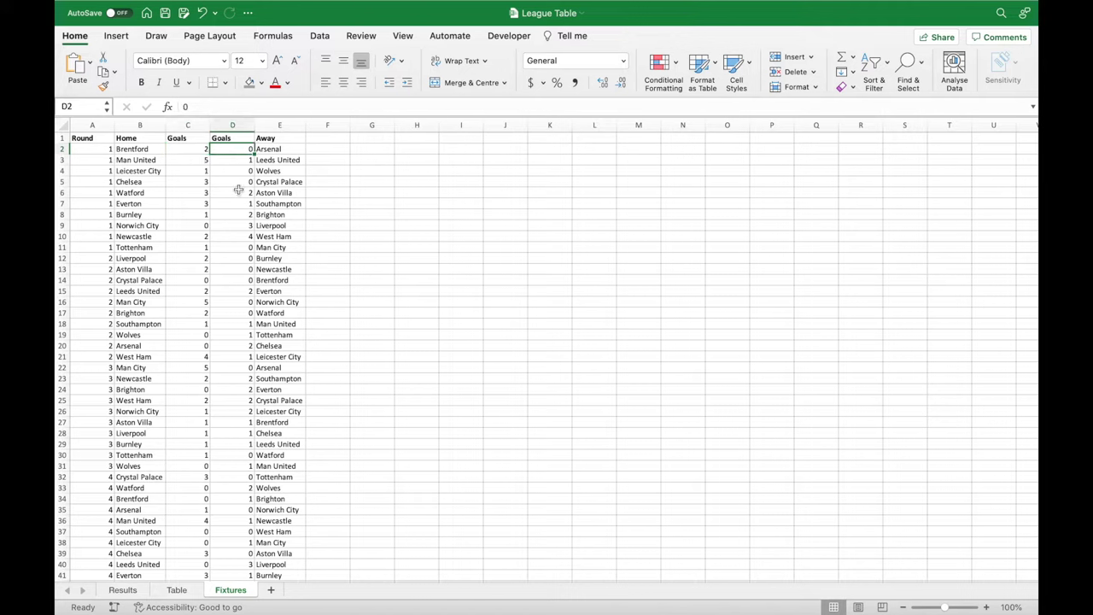
left_click(270, 151)
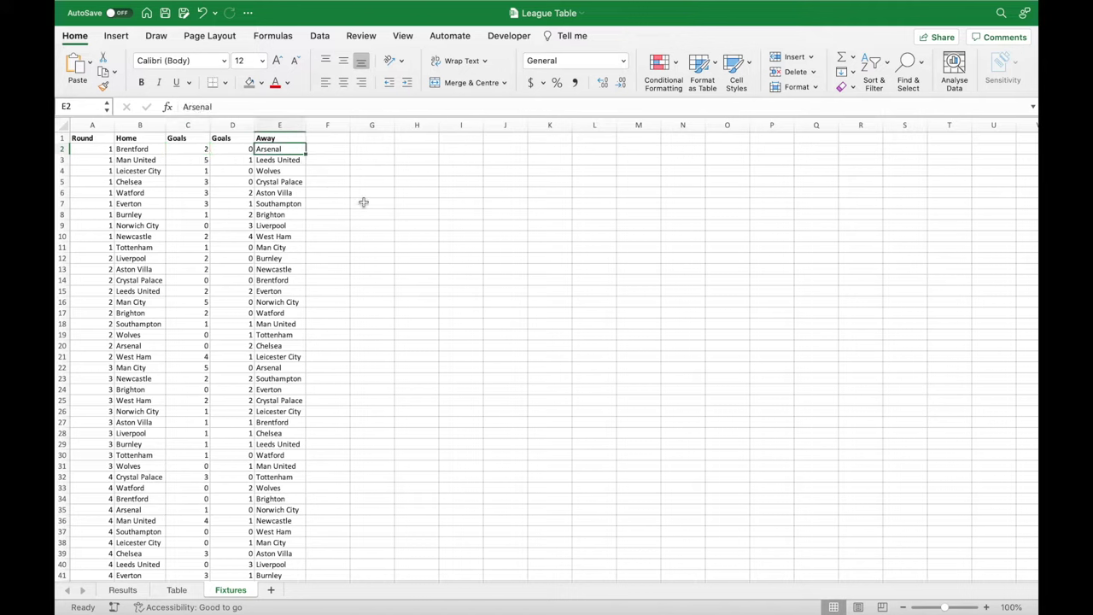
left_click(399, 234)
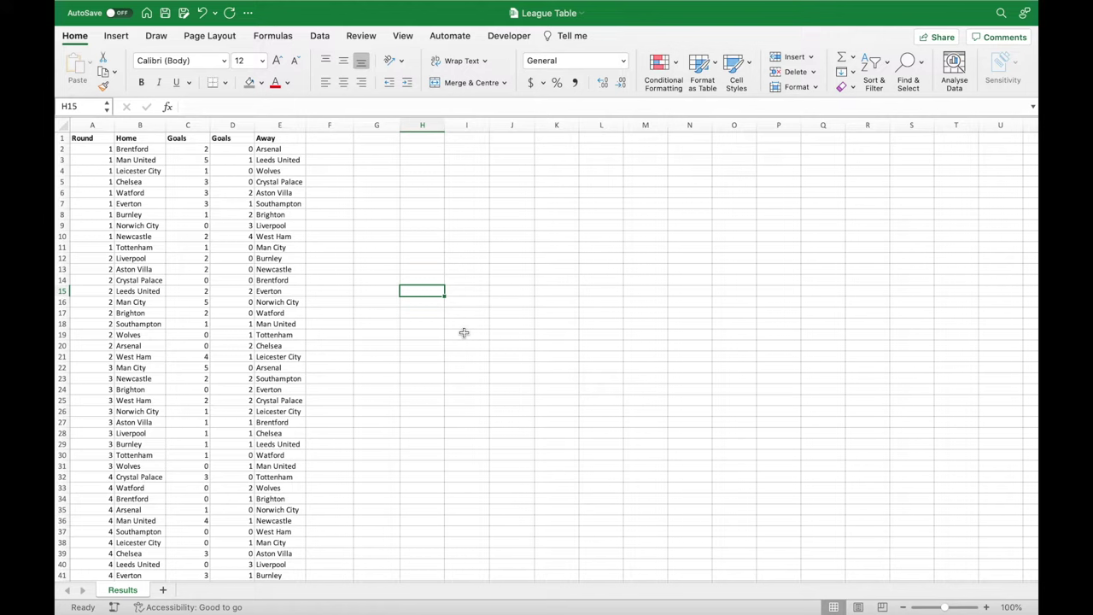
Enter the labels Win Points, Draw Points and Loss Points in I2:I4.
left_click(468, 150)
type("Win Points")
key("Return")
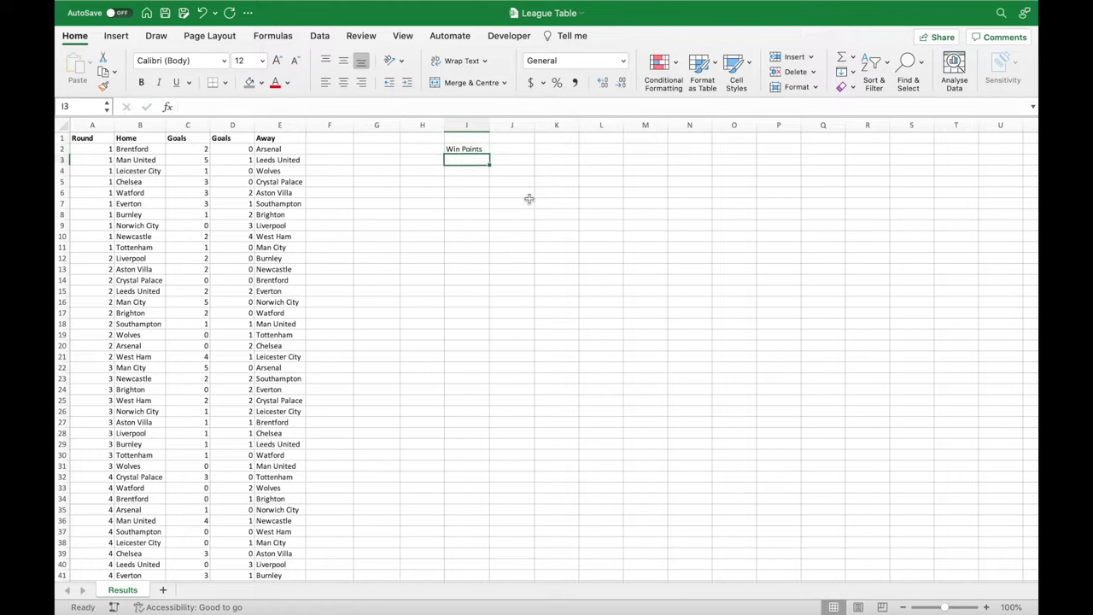
type("Draw Points")
key("Return")
type("Loss Po")
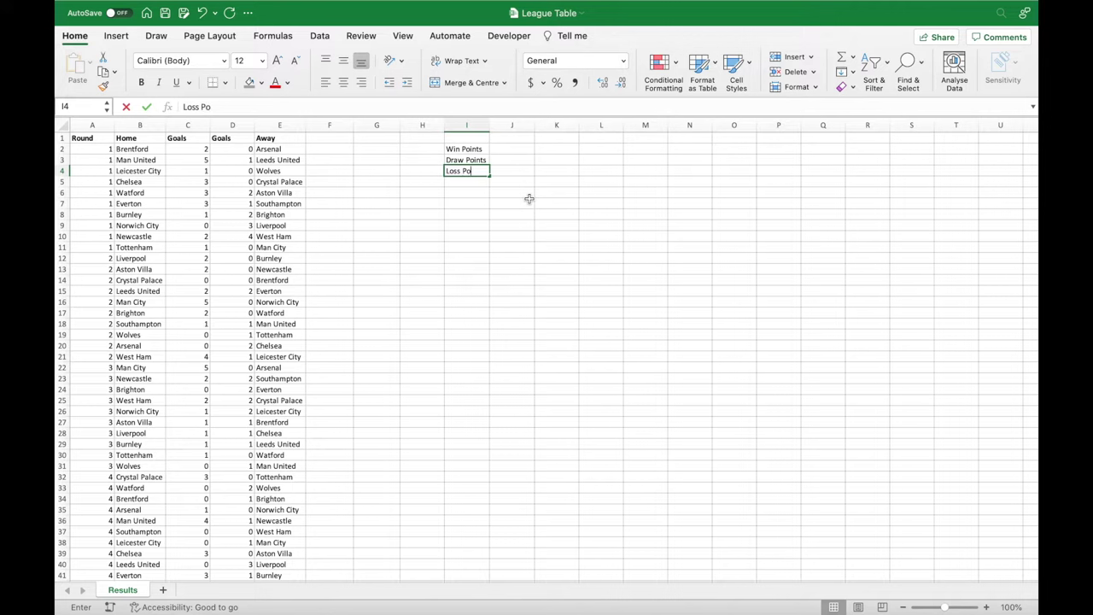
type("inst")
key("BackSpace")
key("BackSpace")
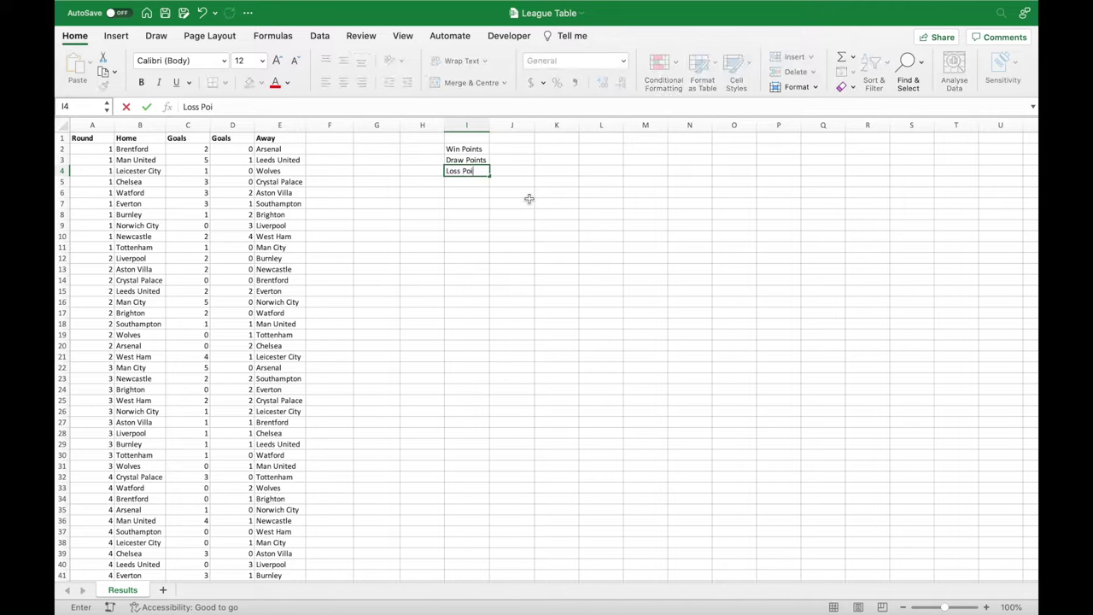
type("nts")
key("Return")
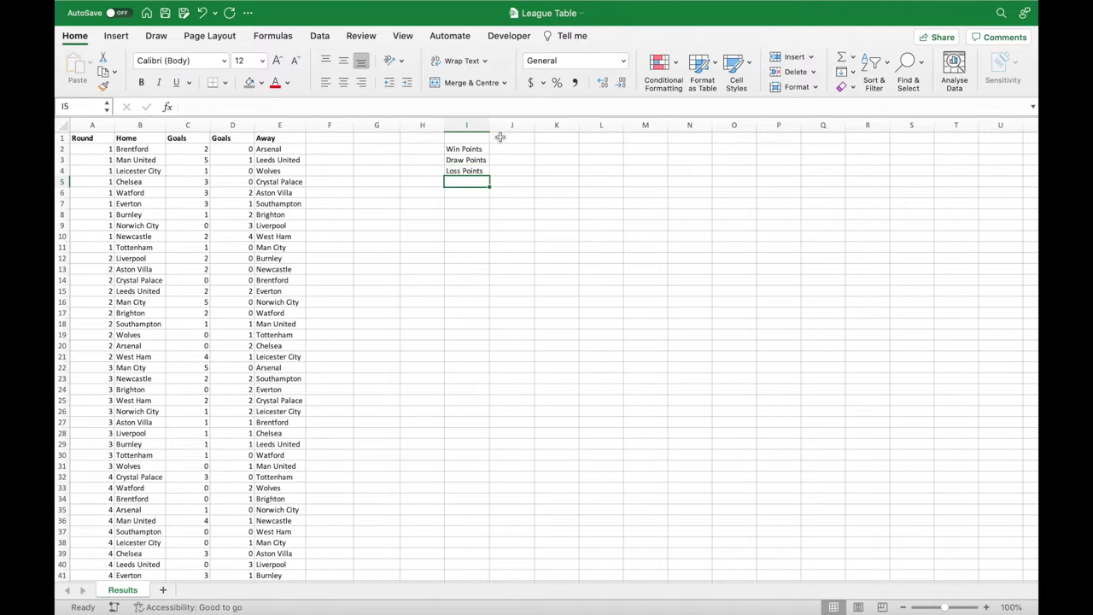
left_click_drag(487, 126, 487, 126)
Enter the point values 3, 1 and 0 in J2:J4.
left_click(500, 150)
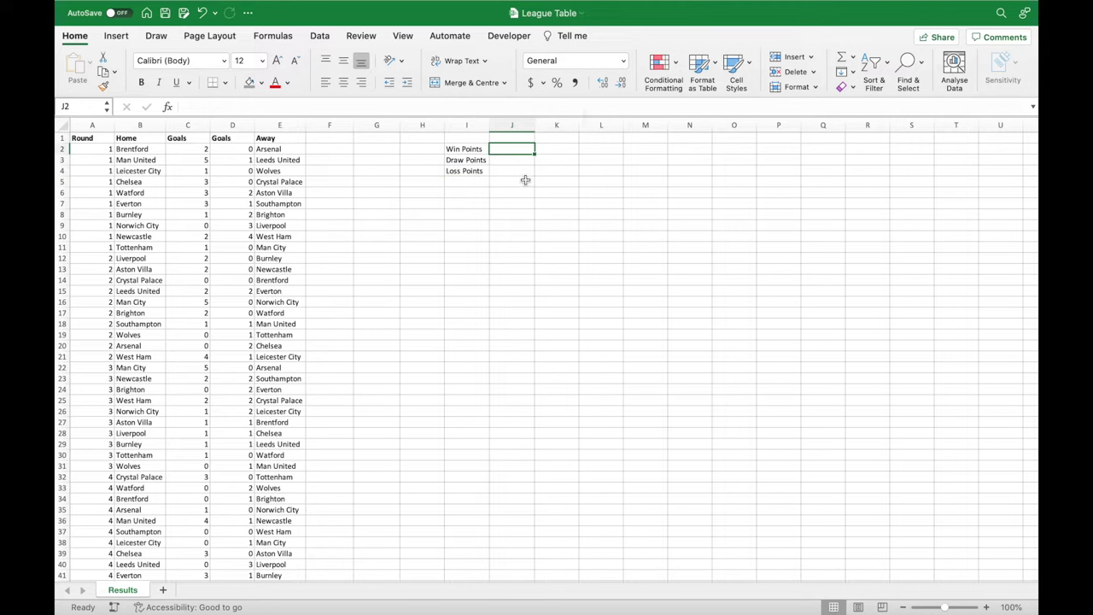
type("3")
key("Return")
type("1")
key("Return")
type("0")
key("Return")
Add a bold 'Home Points' heading in F1.
left_click(327, 141)
key("super+b")
type("Home Points")
key("Return")
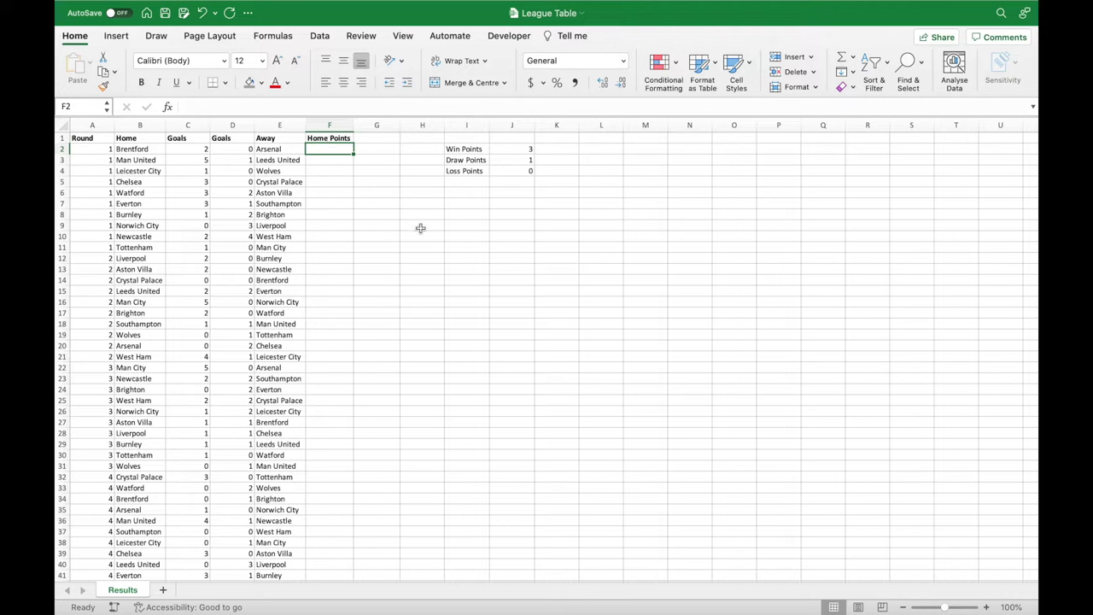
Start F2's IFS formula: when C2>D2, return the absolute $J$2 win points.
type("=")
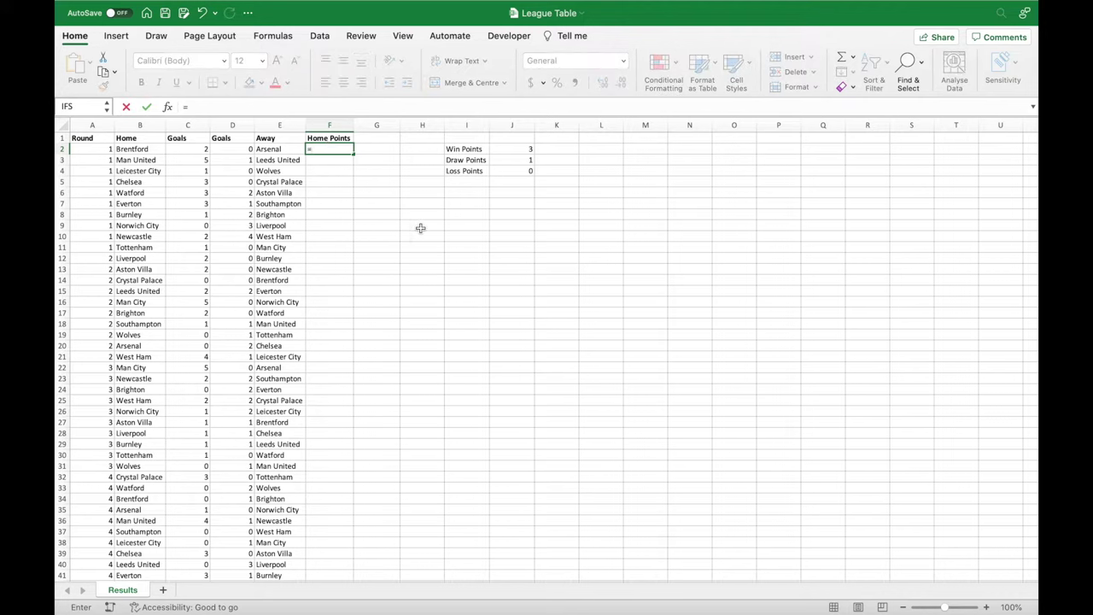
type("IFS(")
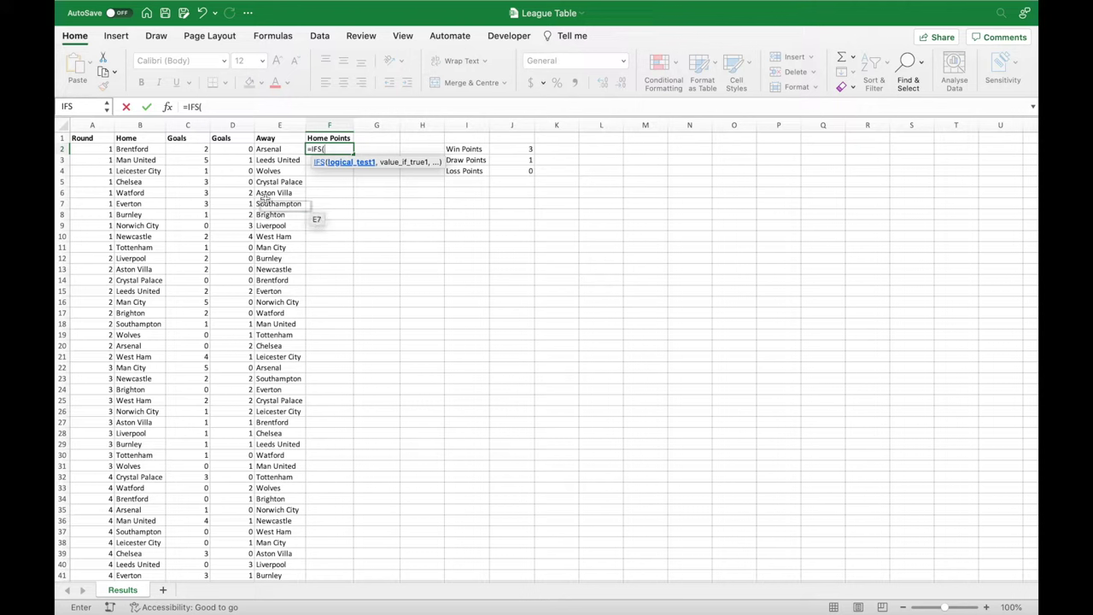
left_click(196, 149)
type(">")
left_click(225, 149)
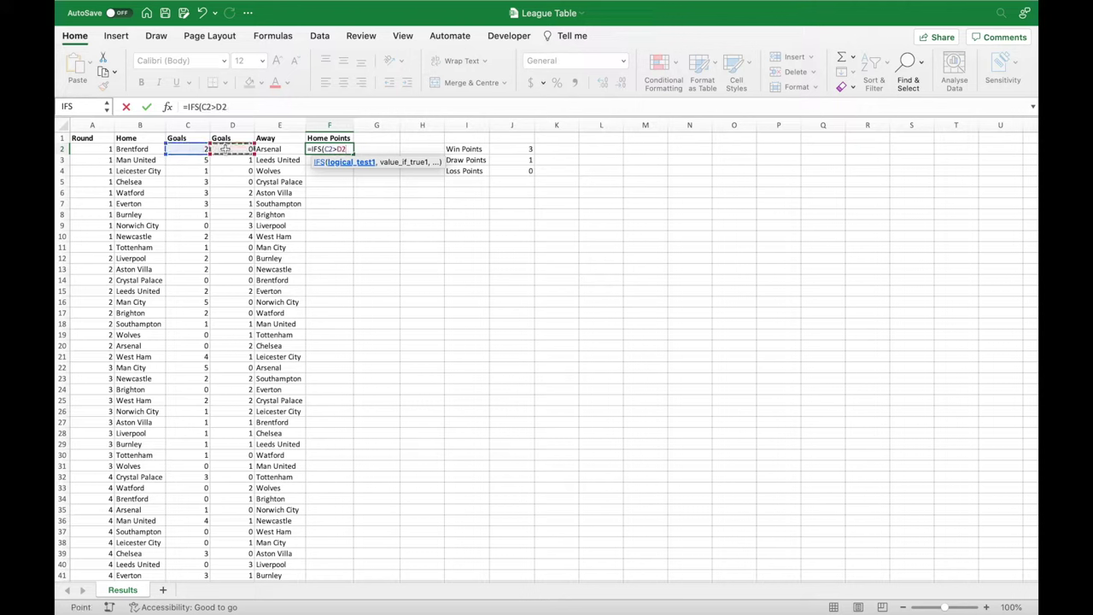
type(",")
left_click(520, 149)
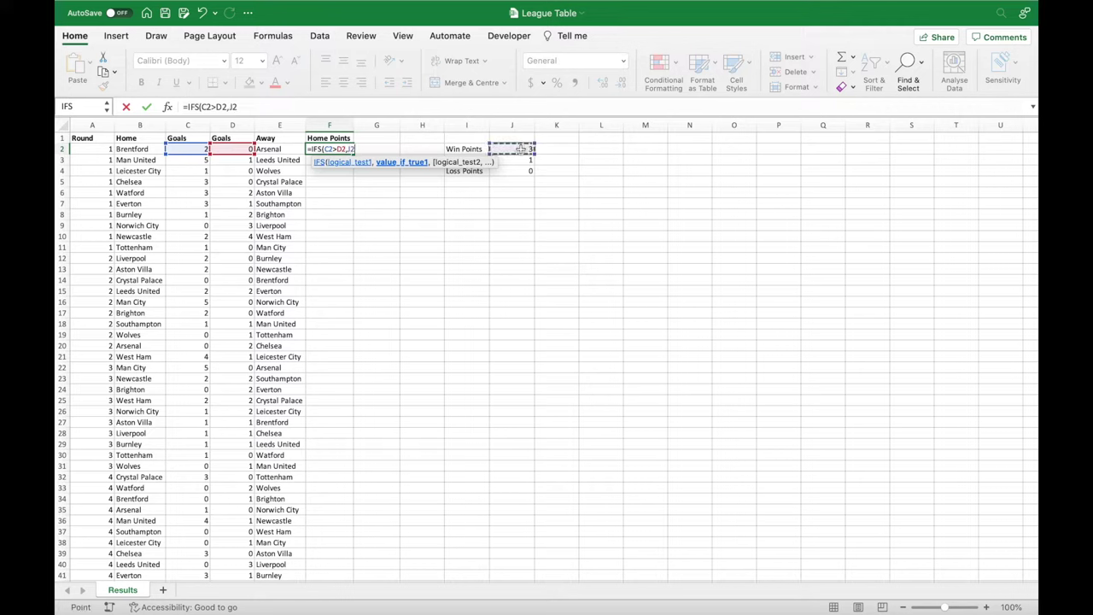
key("F4")
type(",")
Add the draw condition C2=D2, returning the absolute $J$3 draw points.
left_click(193, 149)
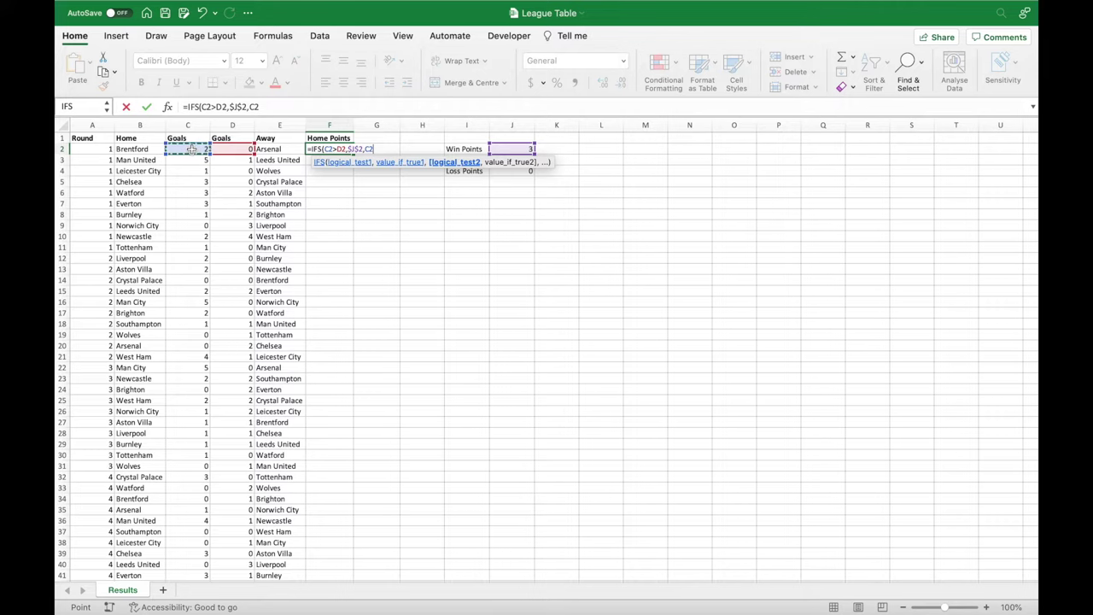
type("=")
left_click(230, 149)
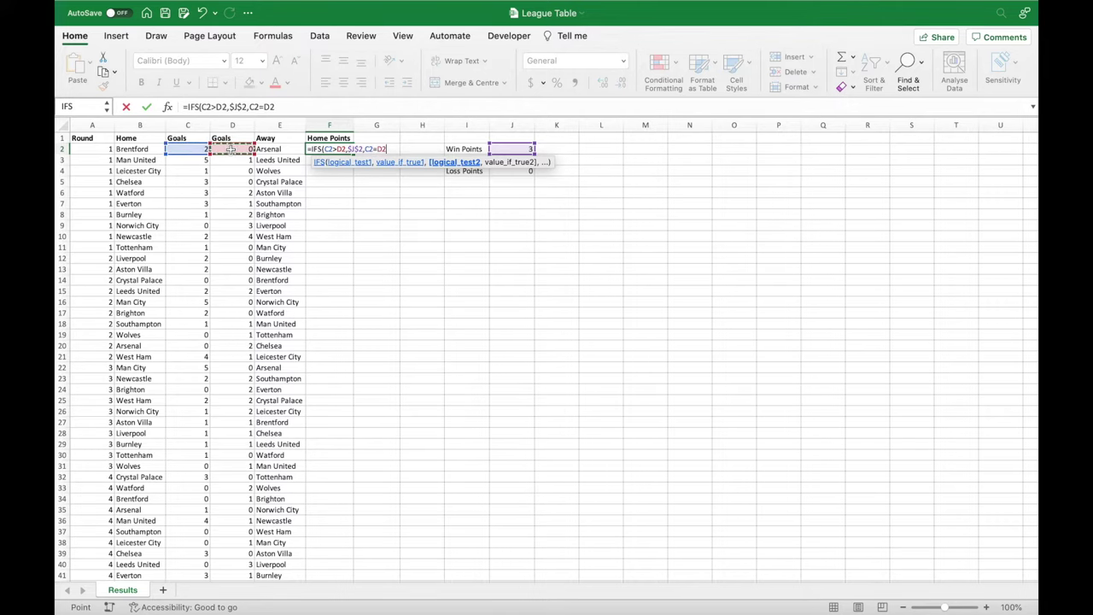
type(",")
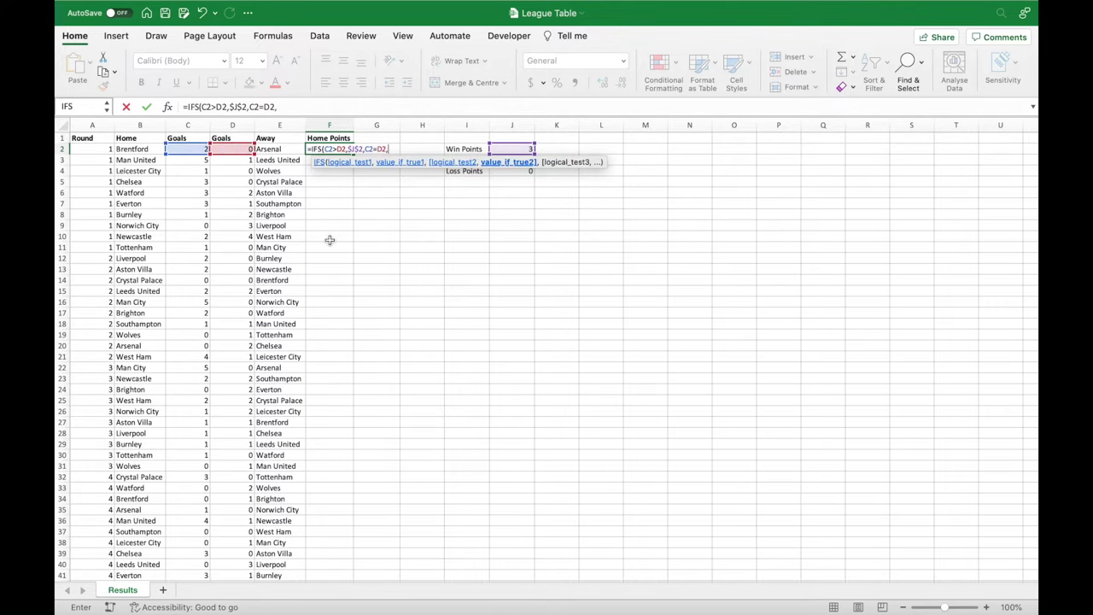
scroll(329, 240, "down", 1)
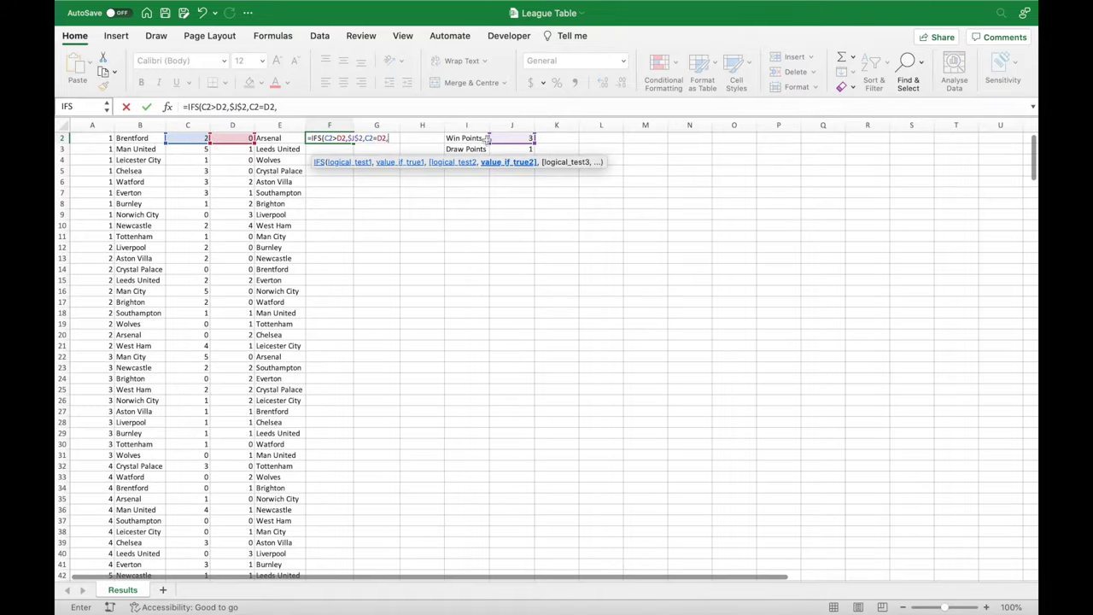
left_click(493, 148)
key("F4")
type(",")
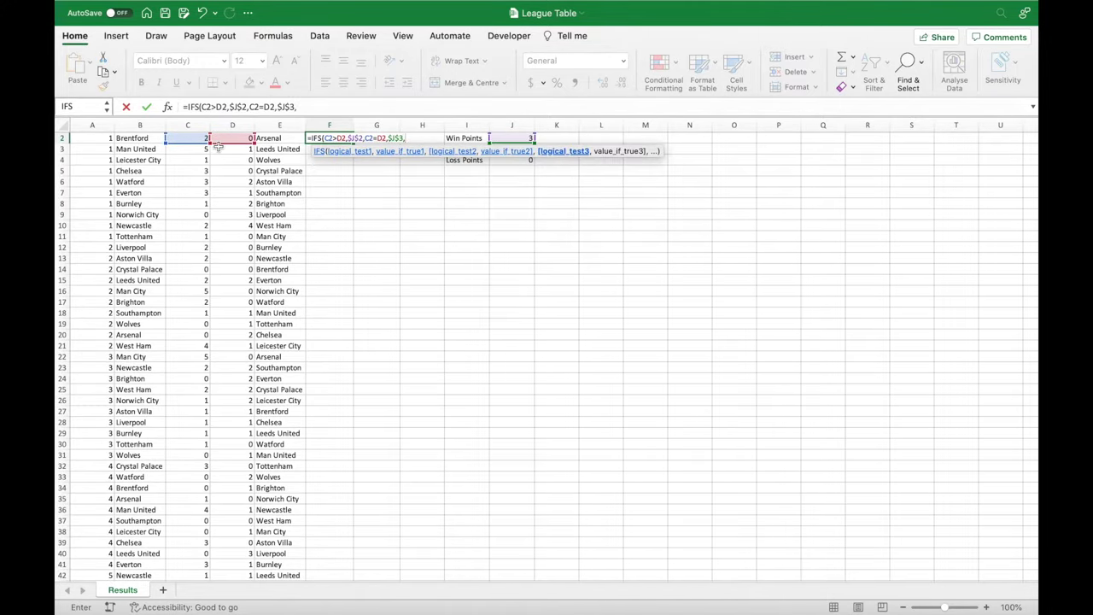
Finish with C2<D2 returning $J$4 loss points, and commit the formula.
left_click(321, 107)
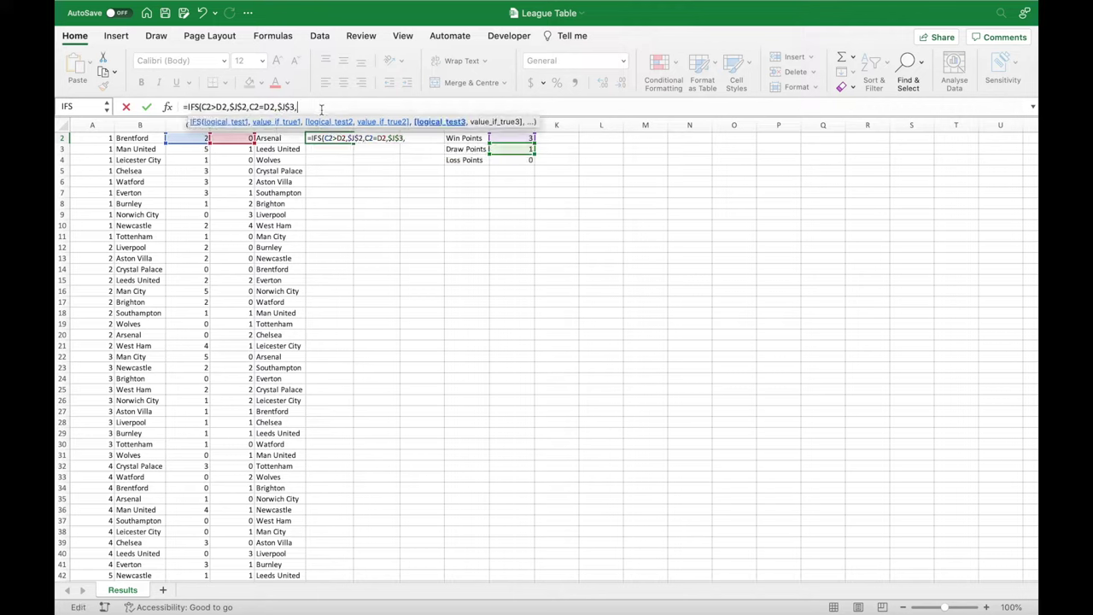
left_click(202, 139)
type("<")
left_click(230, 139)
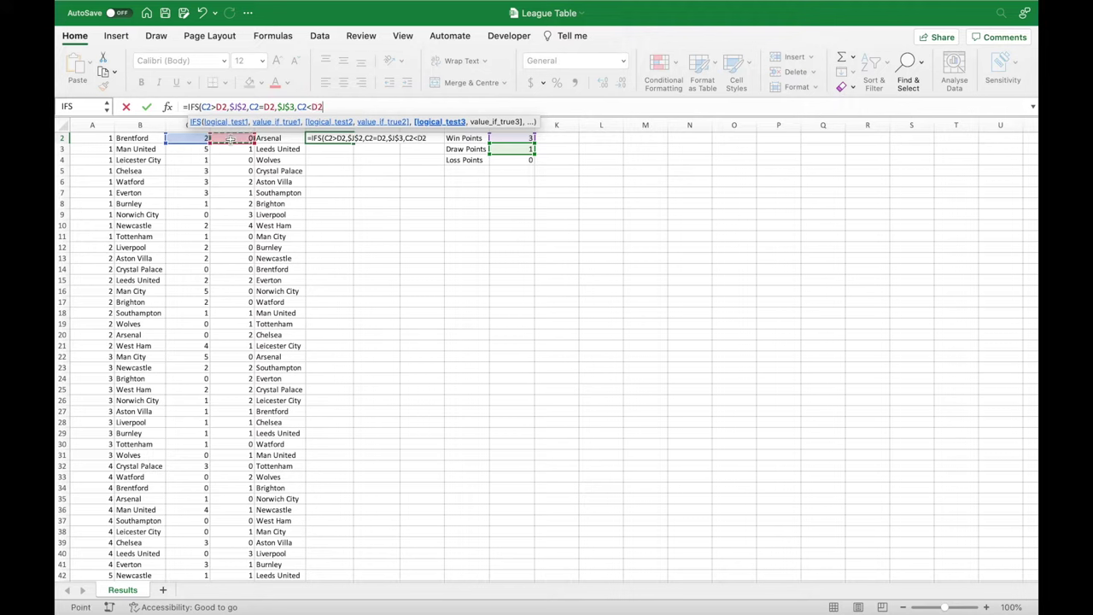
type(",")
left_click(505, 161)
key("F4")
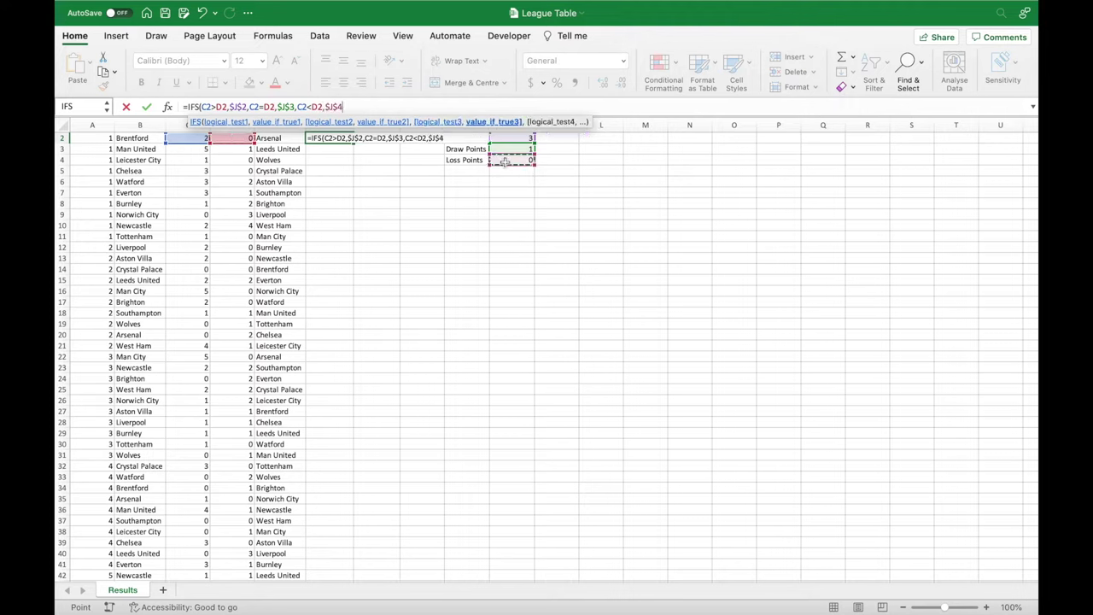
type(")")
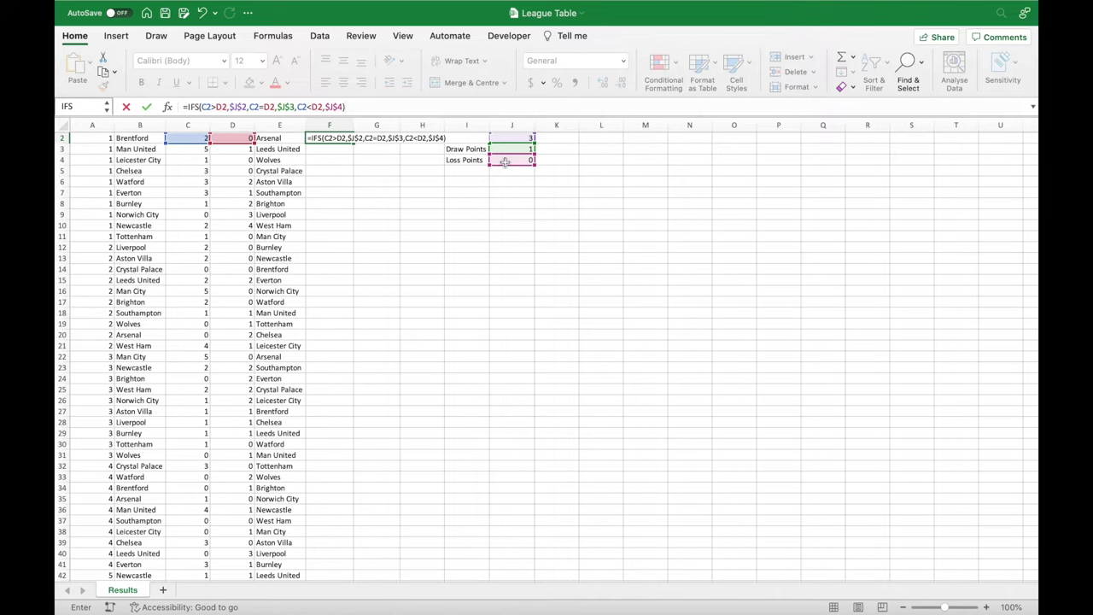
key("Return")
scroll(505, 161, "up", 1)
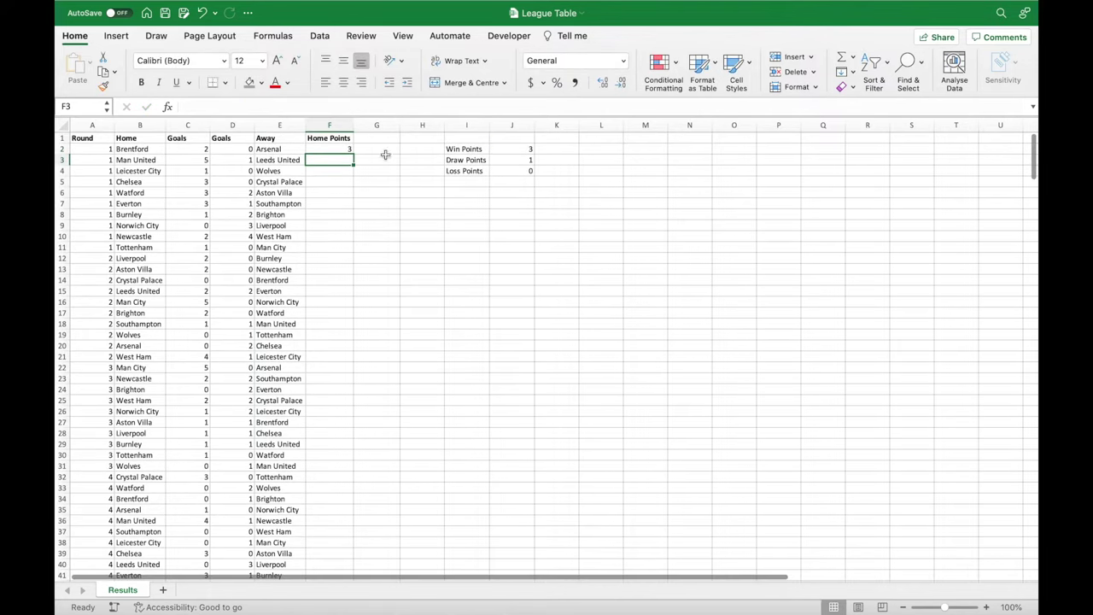
left_click(345, 149)
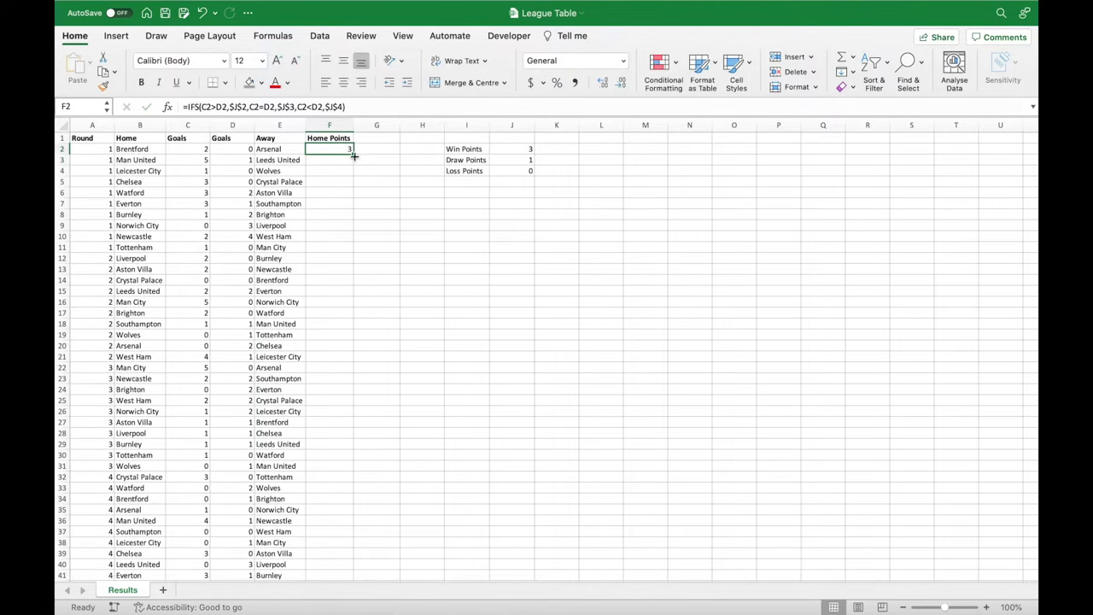
Copy F2's Home Points formula down column F to every fixture row, then check the results.
double_click(354, 155)
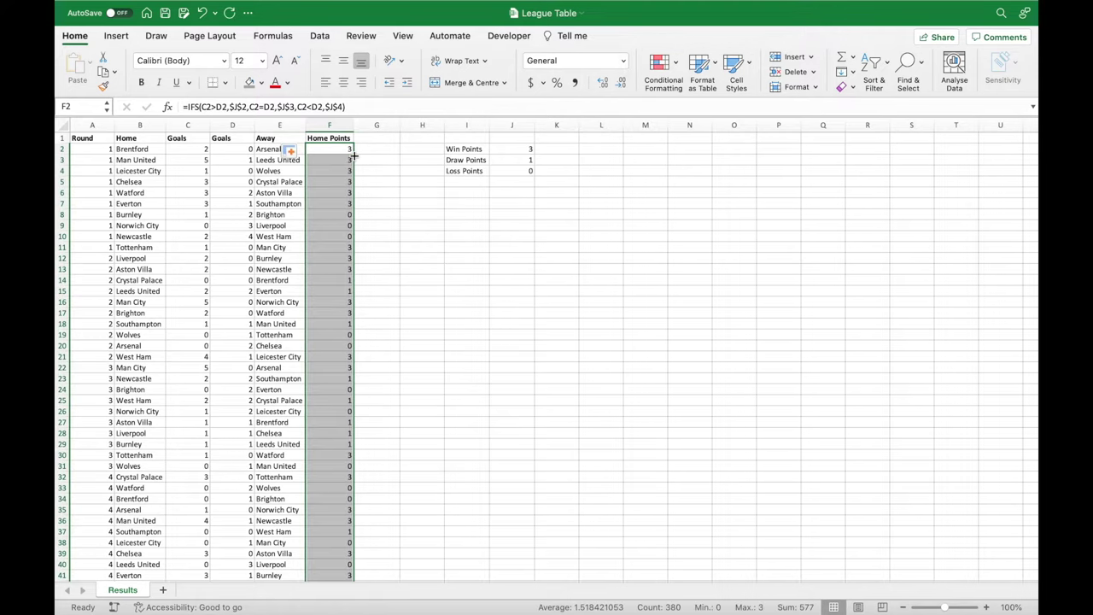
left_click(420, 337)
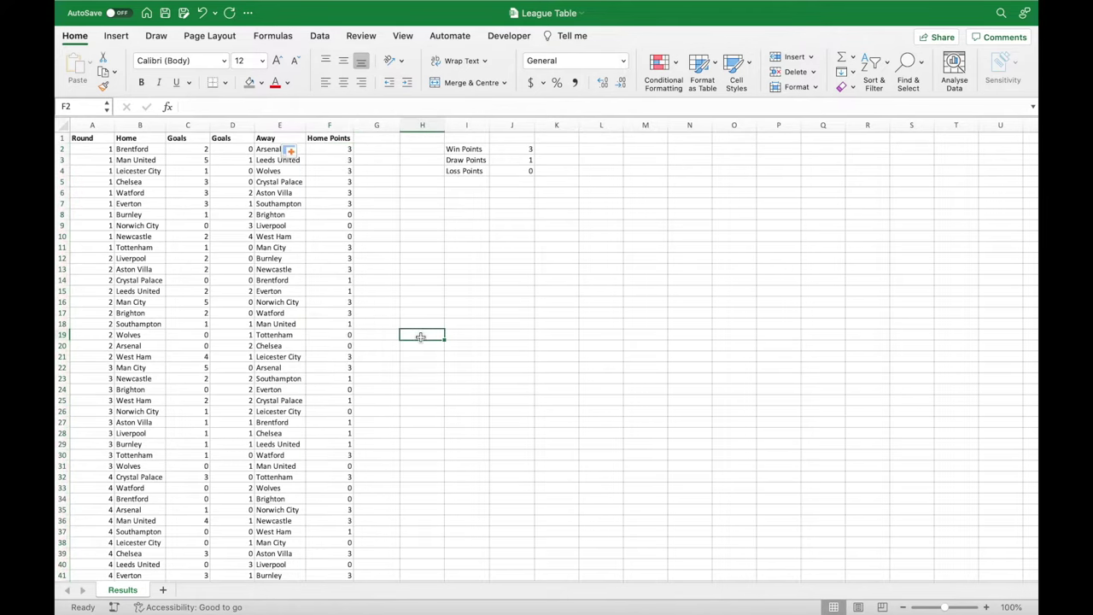
scroll(538, 427, "down", 20)
scroll(538, 427, "down", 20)
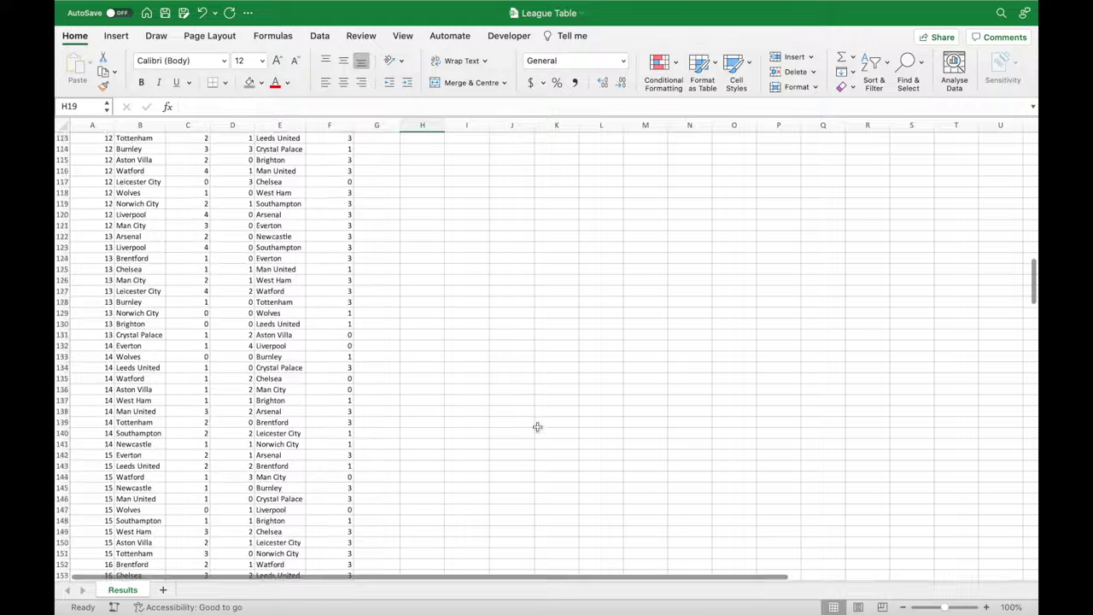
scroll(537, 427, "up", 20)
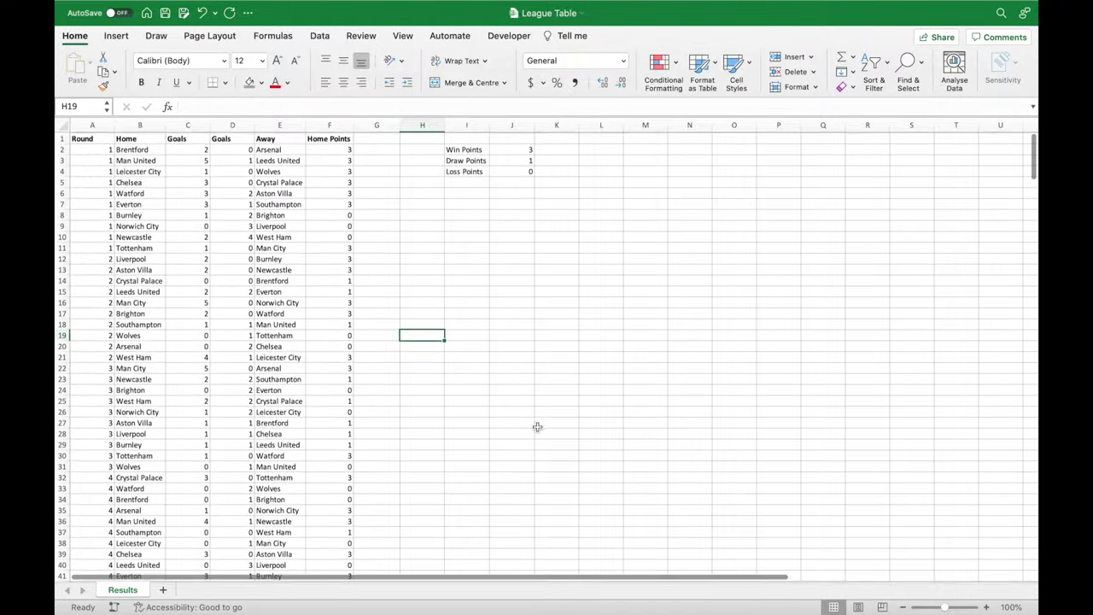
left_click(196, 151)
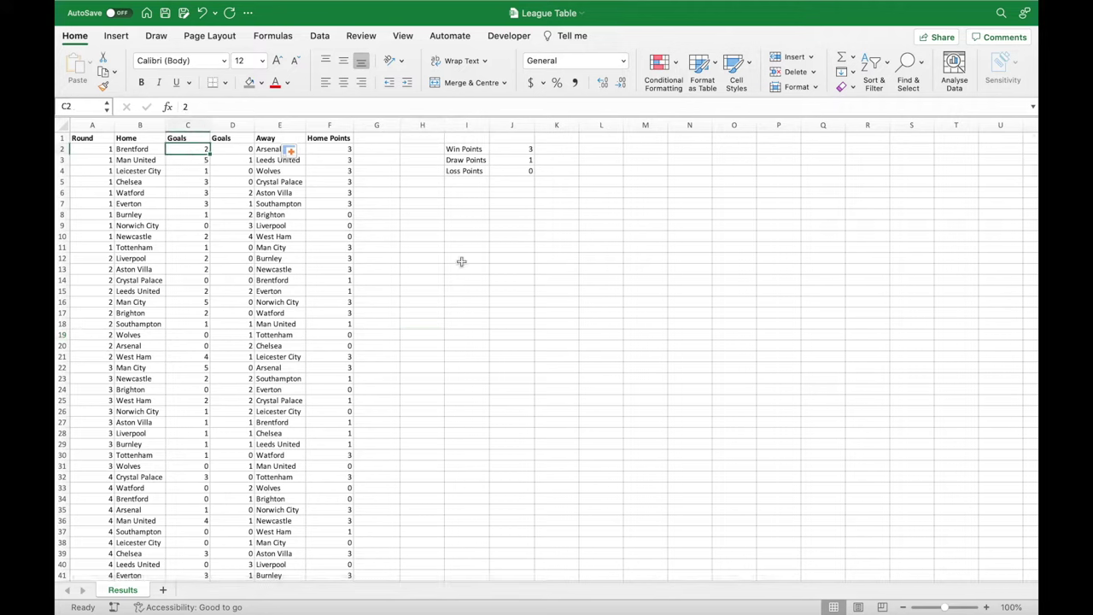
Delete the Man United v Leeds United scores in C3:D3, and check F3 now shows 1.
key("Right")
key("Right")
key("Right")
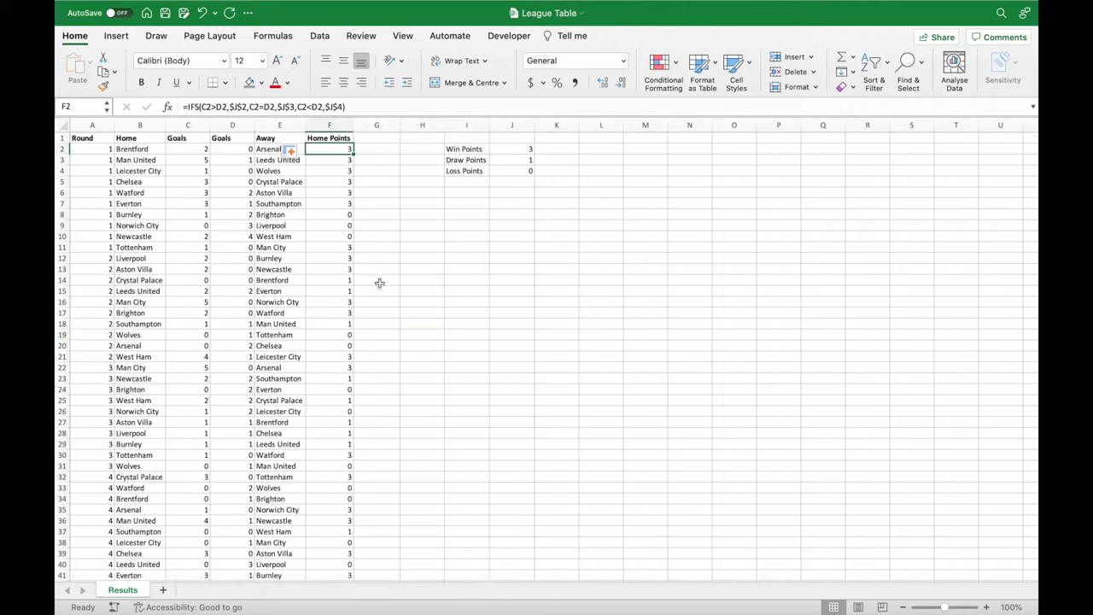
left_click(197, 161)
left_click_drag(197, 162, 241, 161)
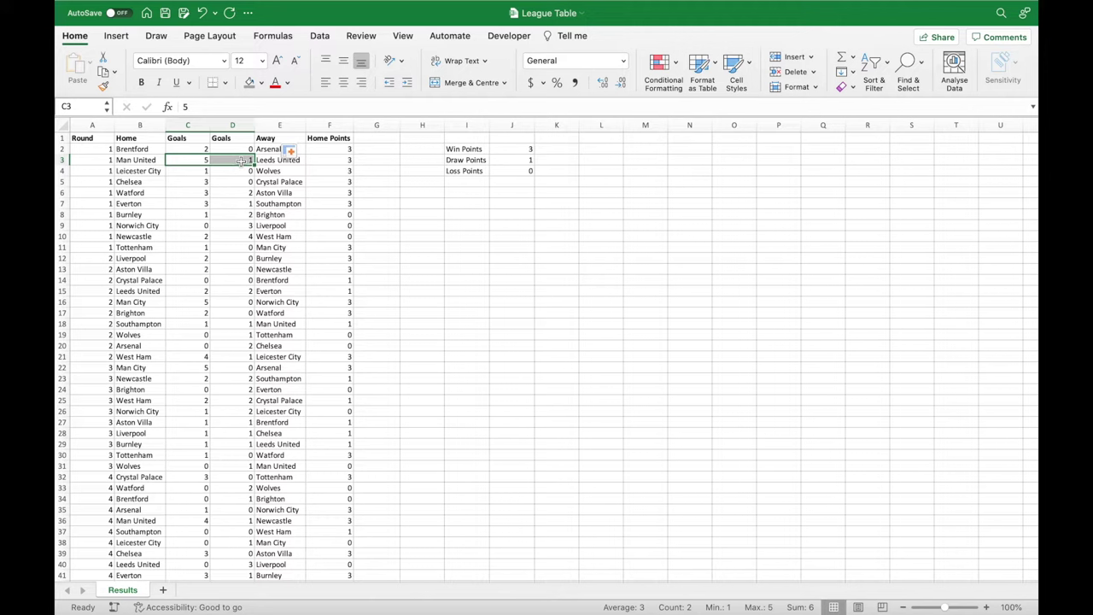
key("Delete")
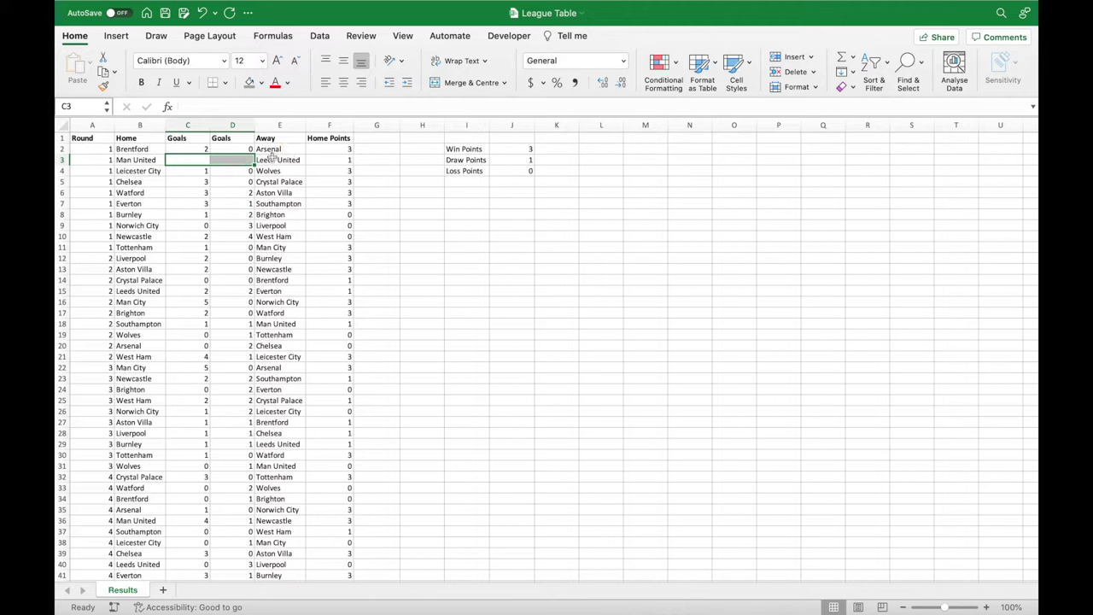
left_click(315, 162)
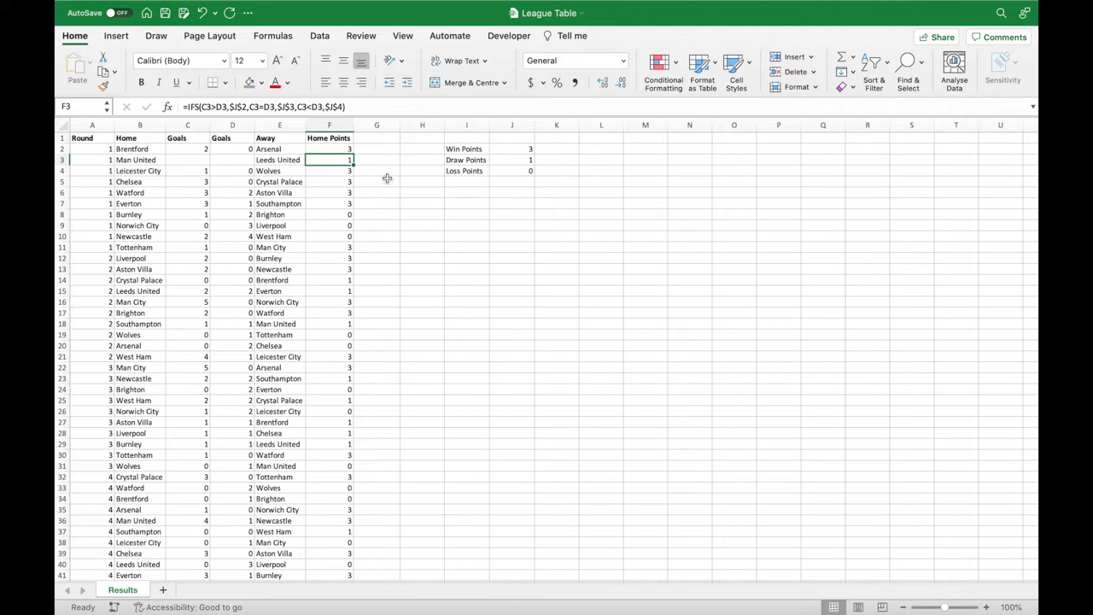
left_click(344, 147)
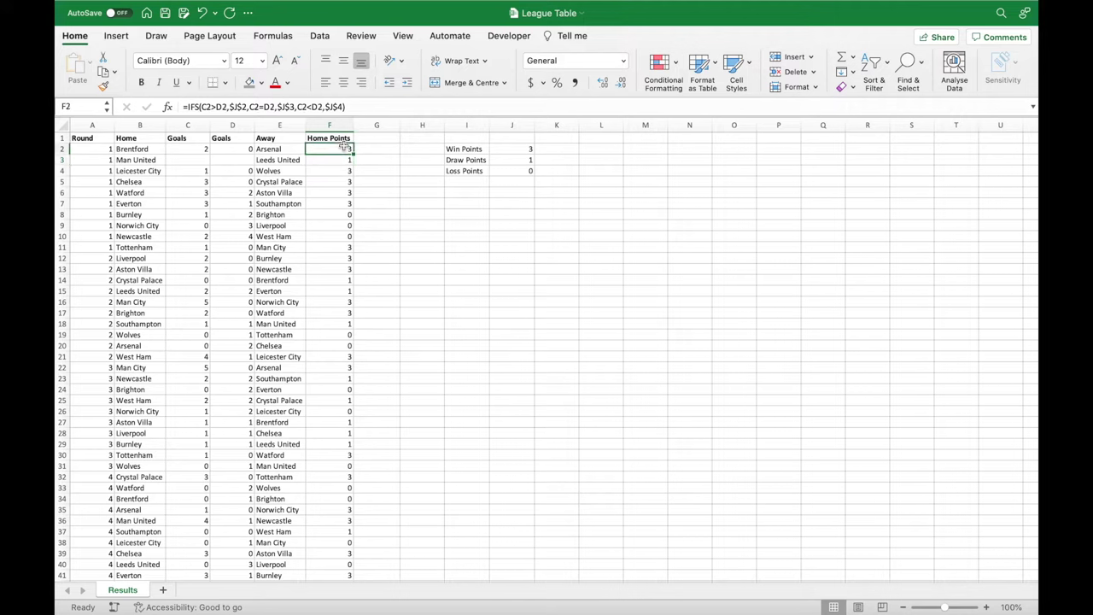
left_click(204, 107)
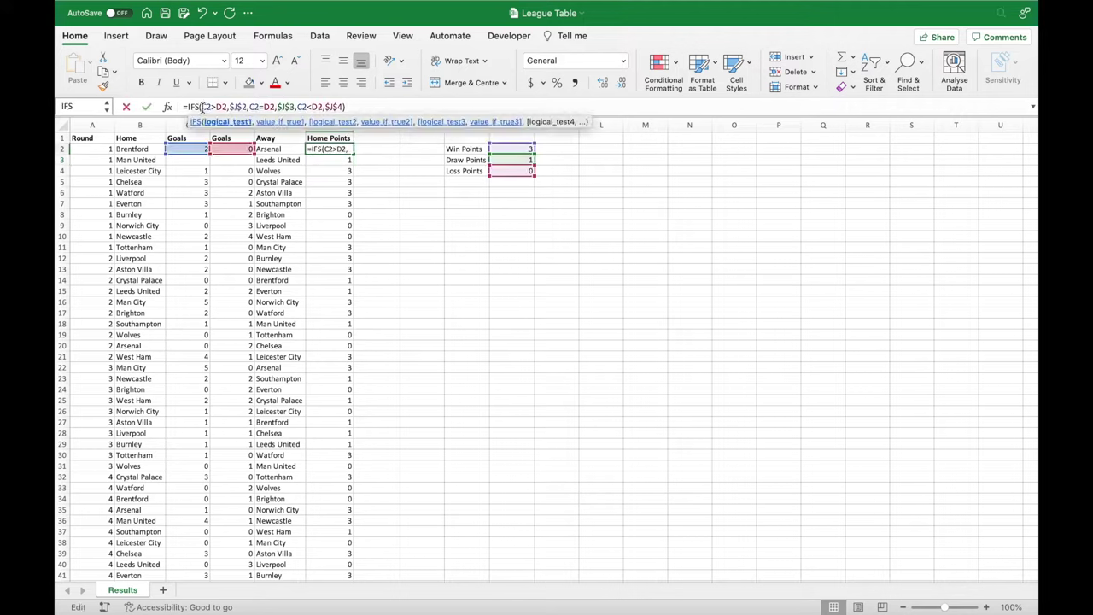
Add an ISBLANK(C2),"" test to the start of F2's formula and refill it down column F.
type("ISBLANK")
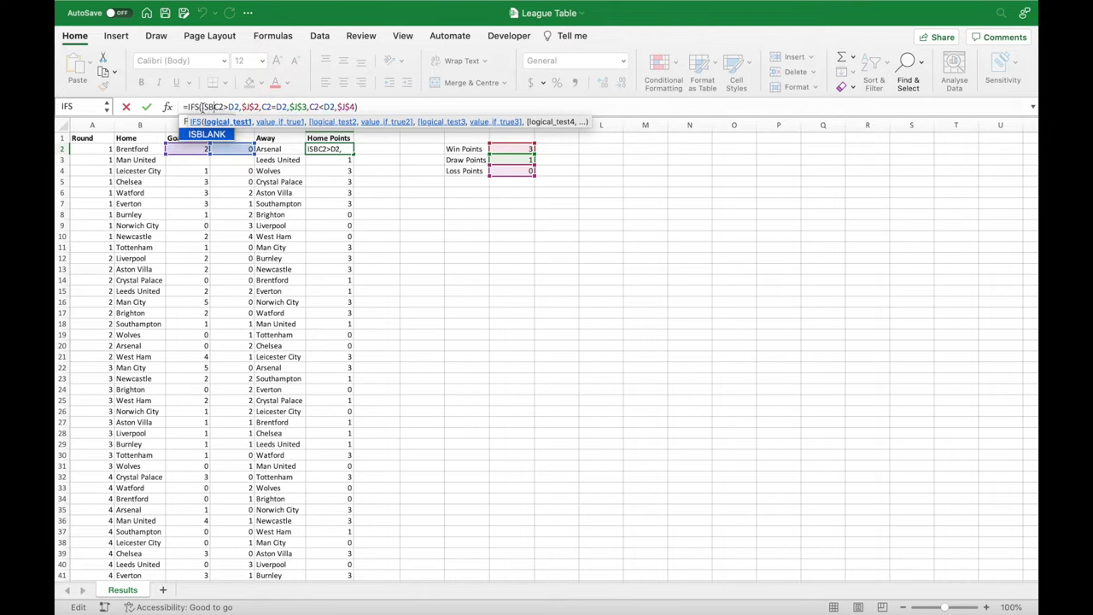
type("(")
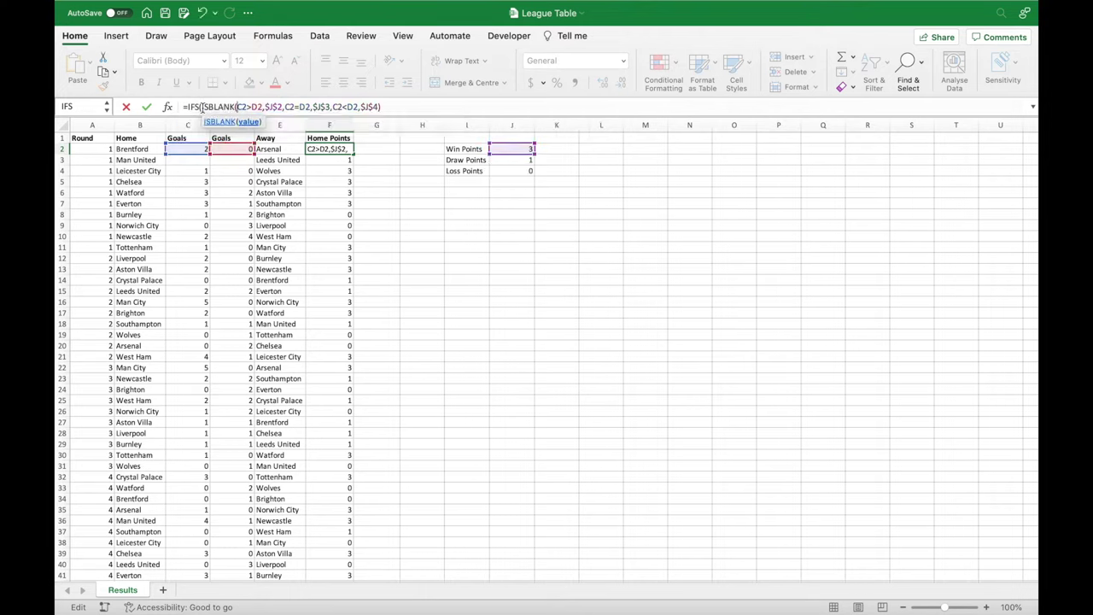
left_click(189, 149)
type(")")
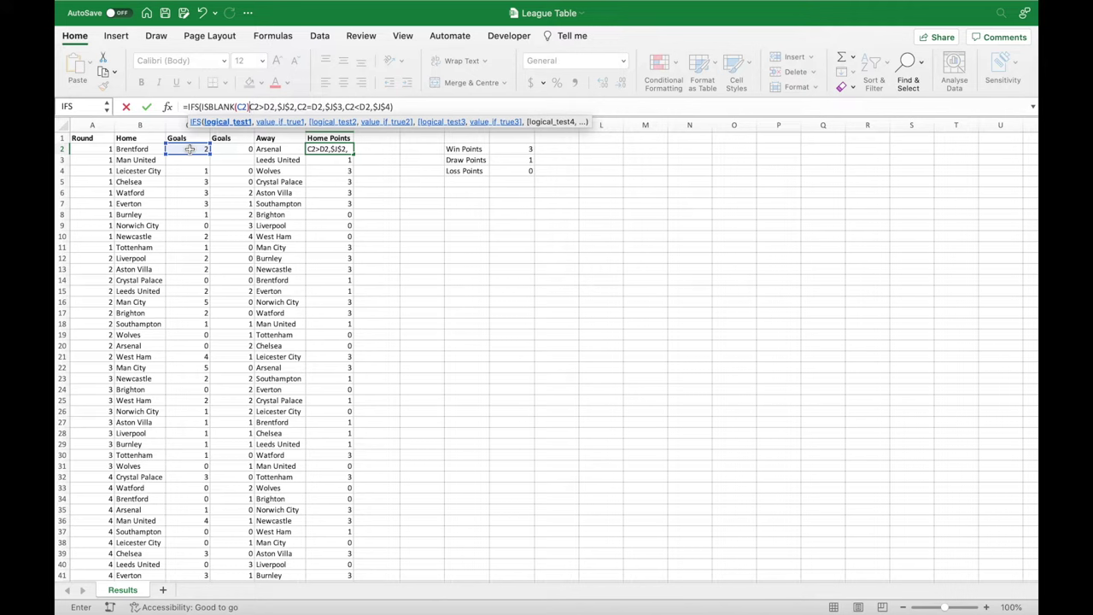
type(",")
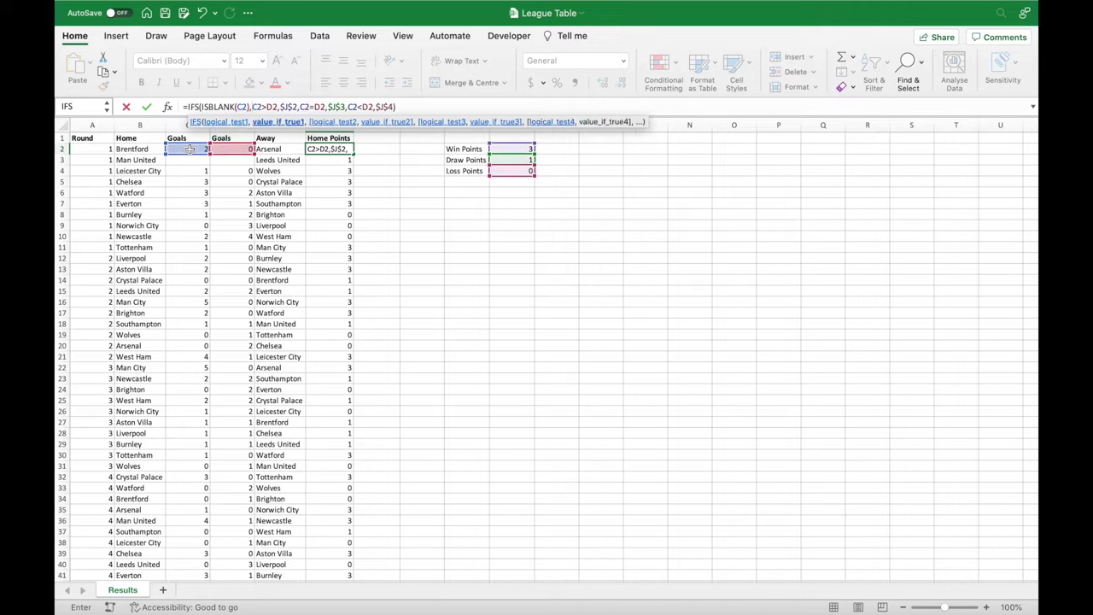
type("\"\"")
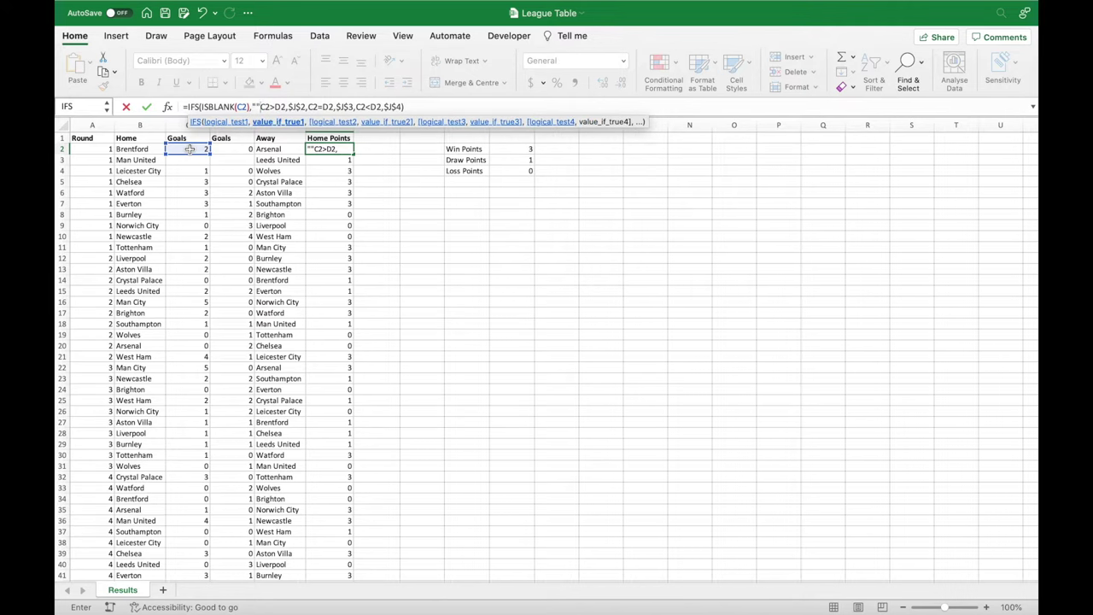
type(",")
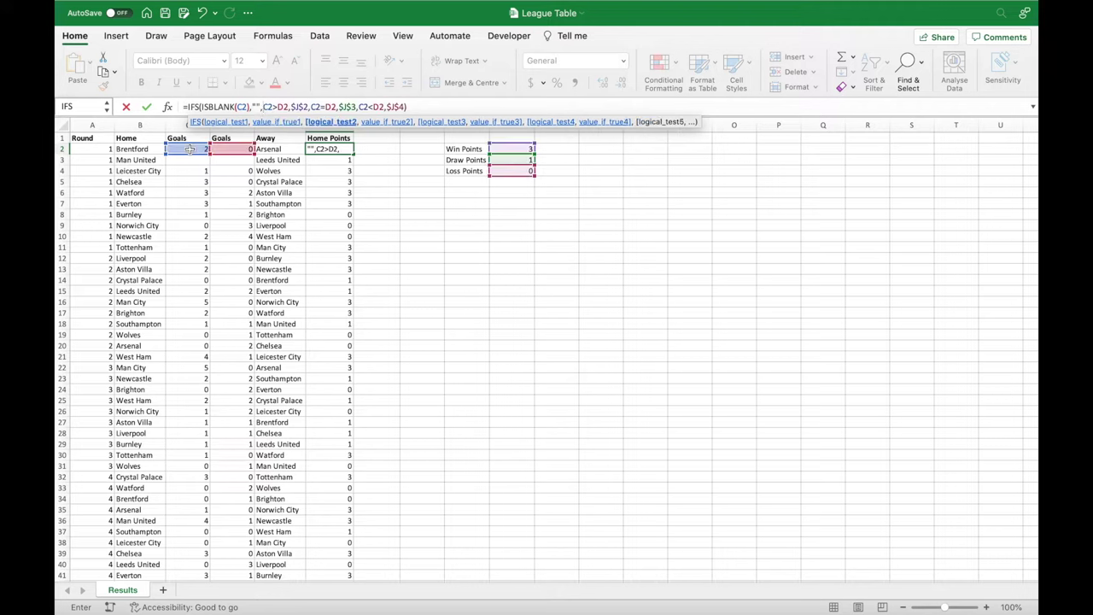
key("Return")
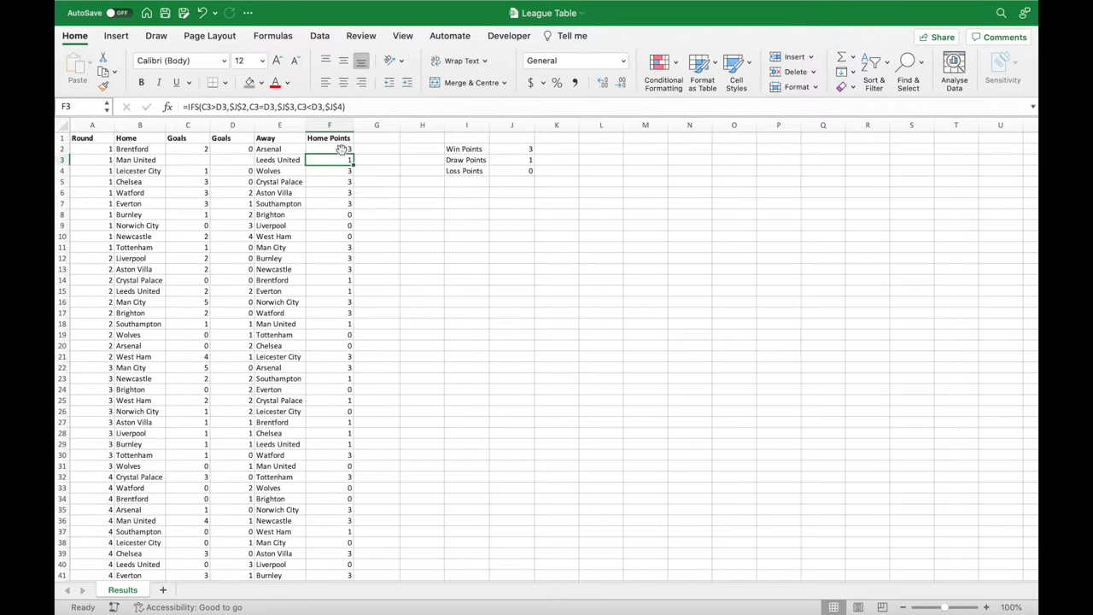
left_click(342, 150)
double_click(354, 154)
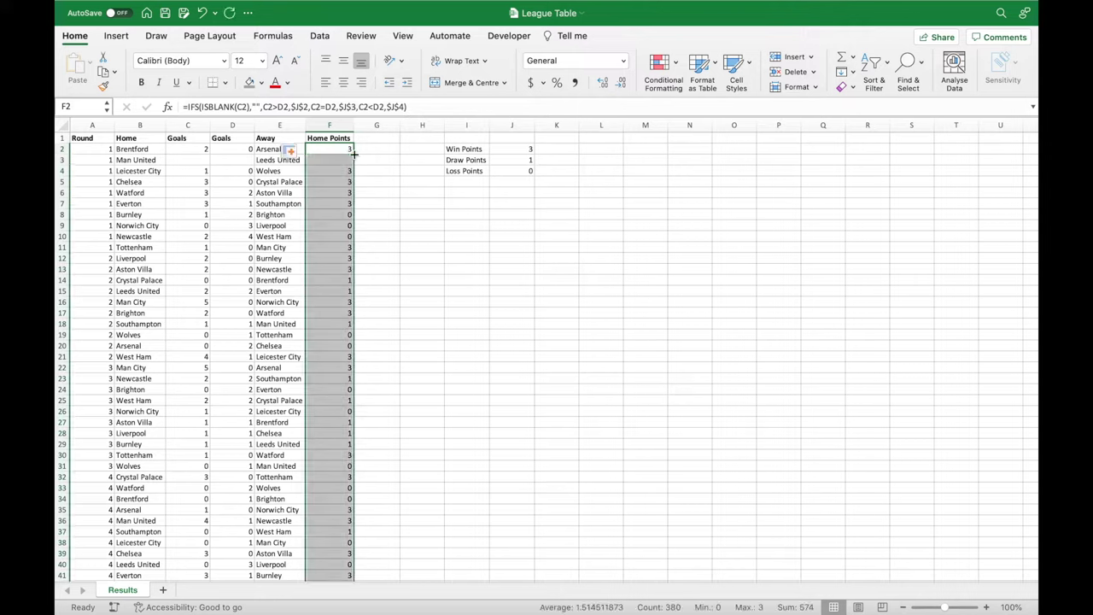
left_click(200, 160)
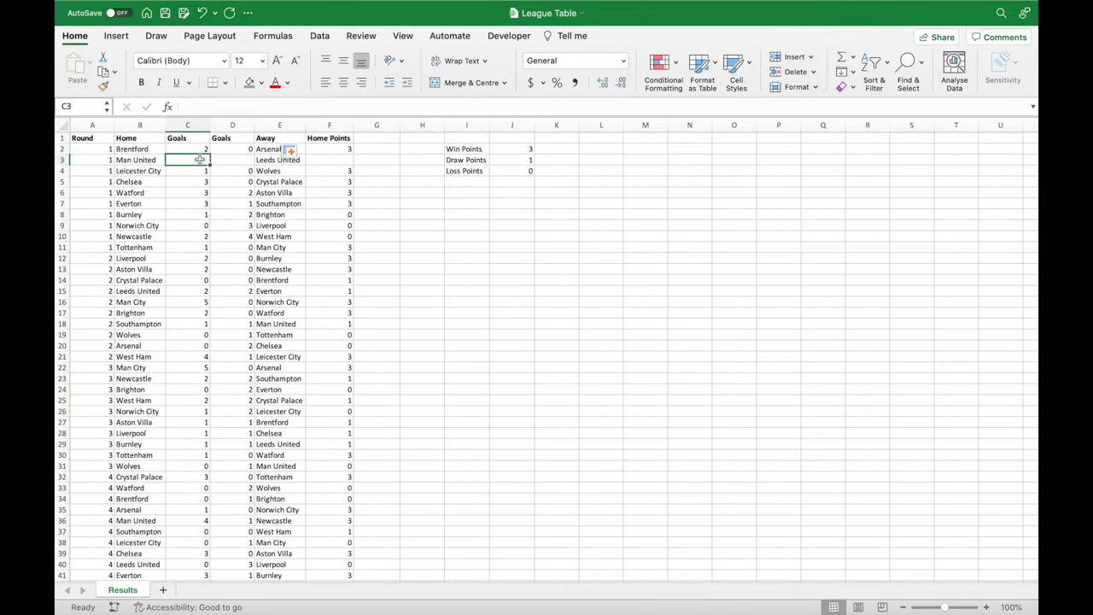
Re-enter Man United's 5–1 score in C3:D3.
type("5")
key("Tab")
type("1")
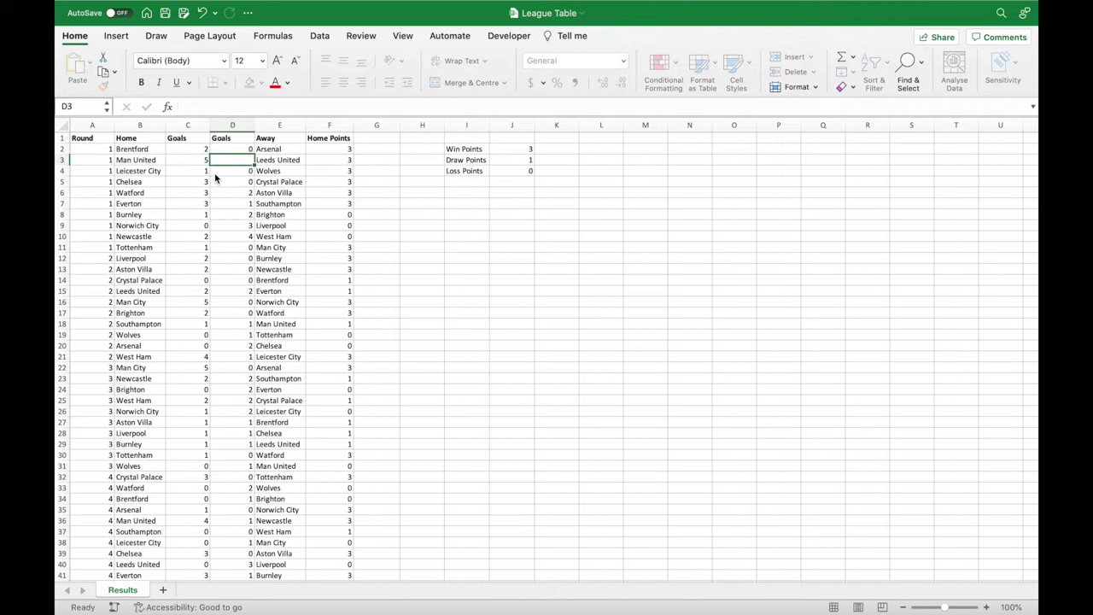
key("Tab")
key("Tab")
key("Tab")
key("Down")
key("Down")
Restore Tottenham's 1–0 score in C11:D11.
left_click_drag(186, 251, 231, 249)
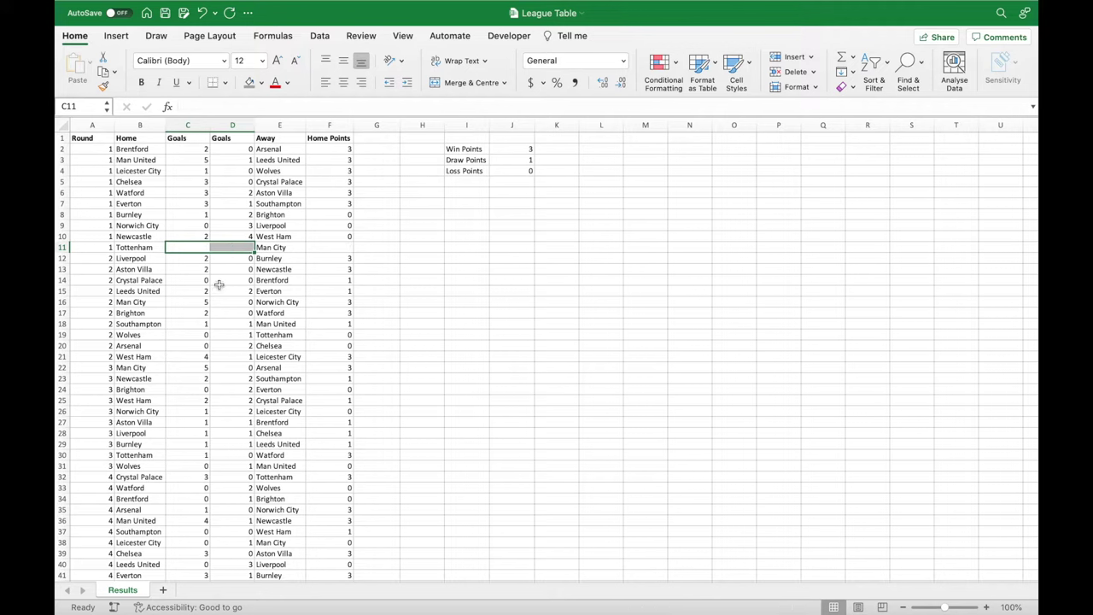
left_click(198, 249)
key("Tab")
type("0")
key("Tab")
key("Tab")
key("Tab")
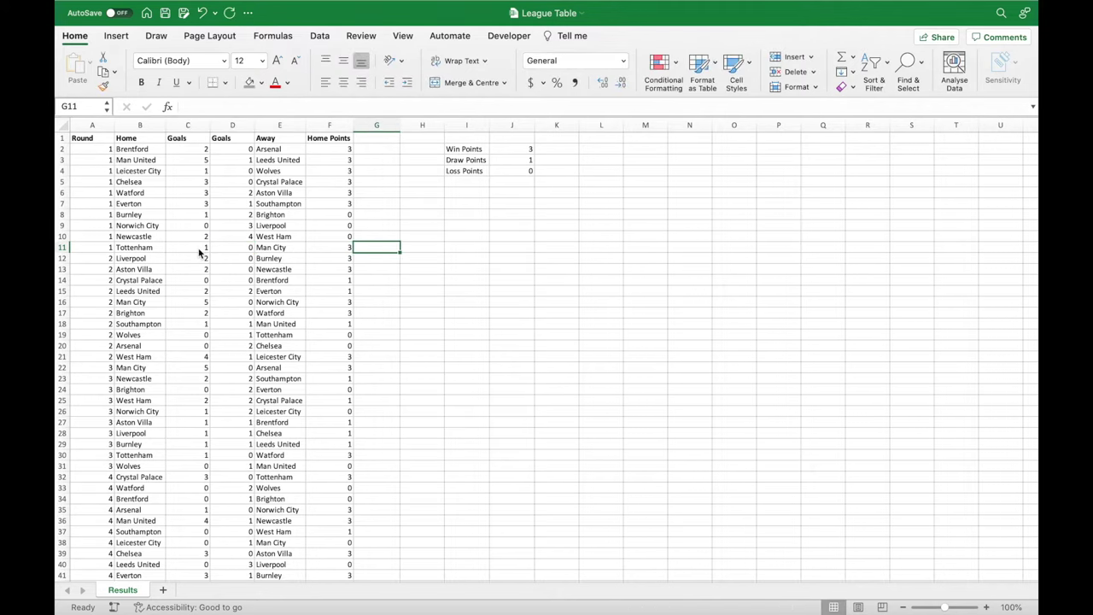
left_click(369, 138)
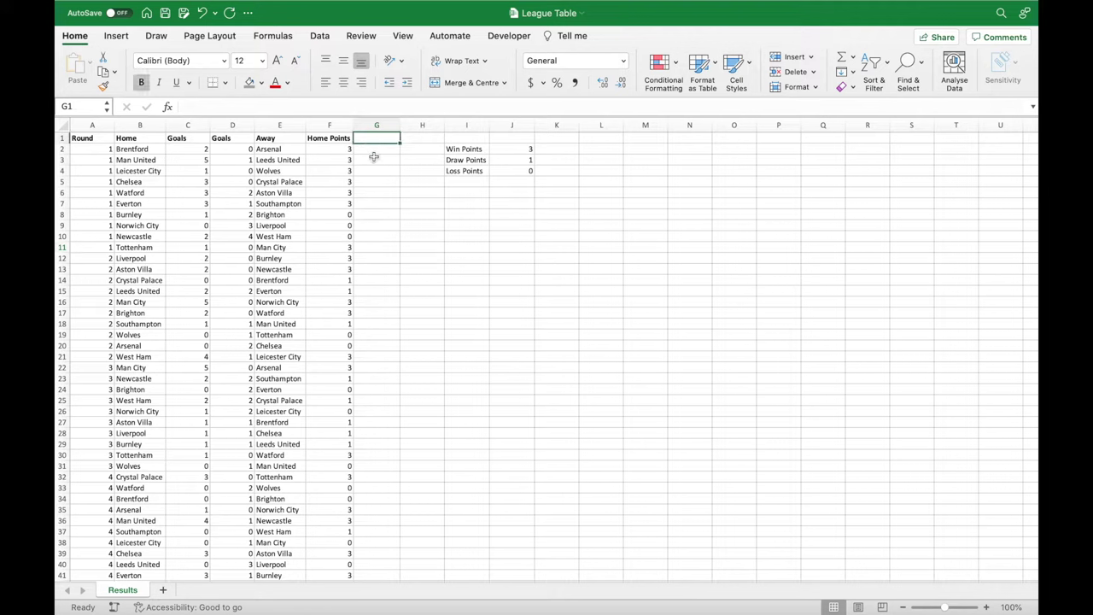
Head G1 'Away Points' and begin G2 with =IFS(ISBLANK(C2),"".
type("Away Poin")
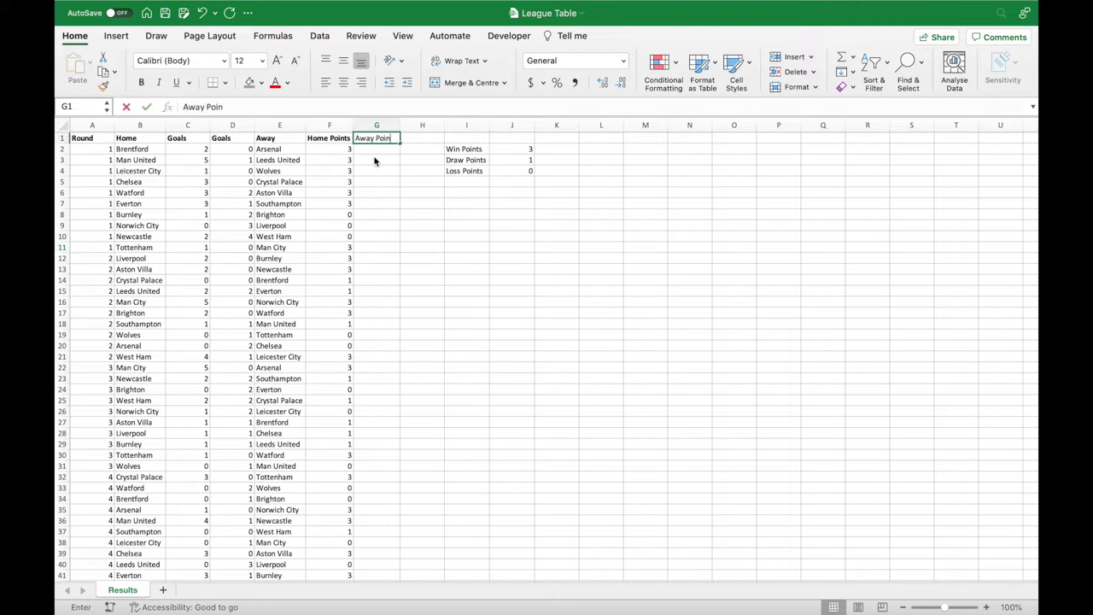
type("ts")
key("Return")
type("=")
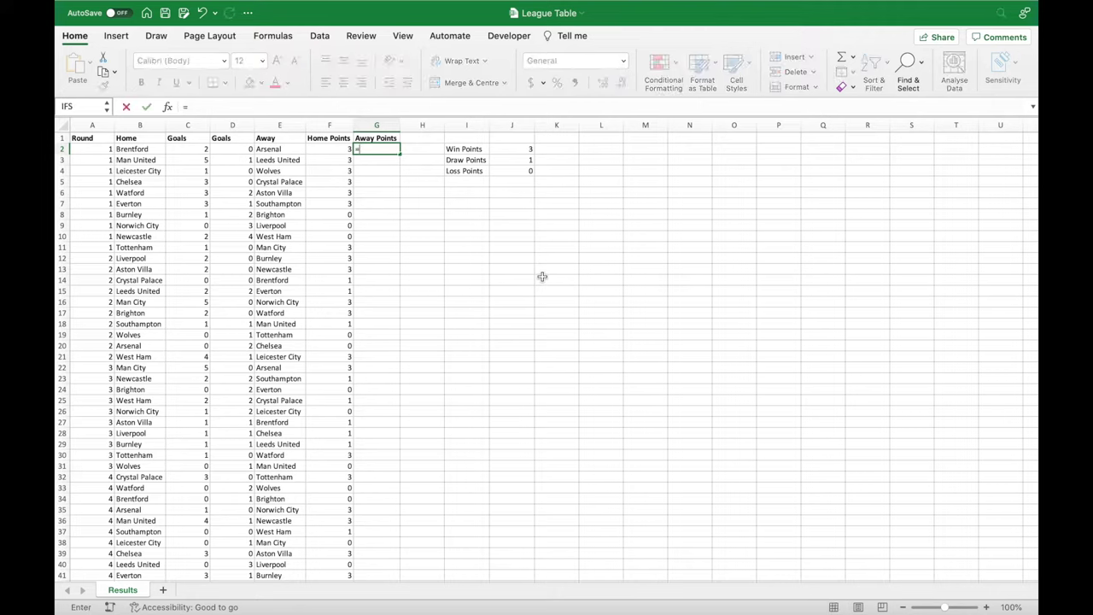
type("IFS(")
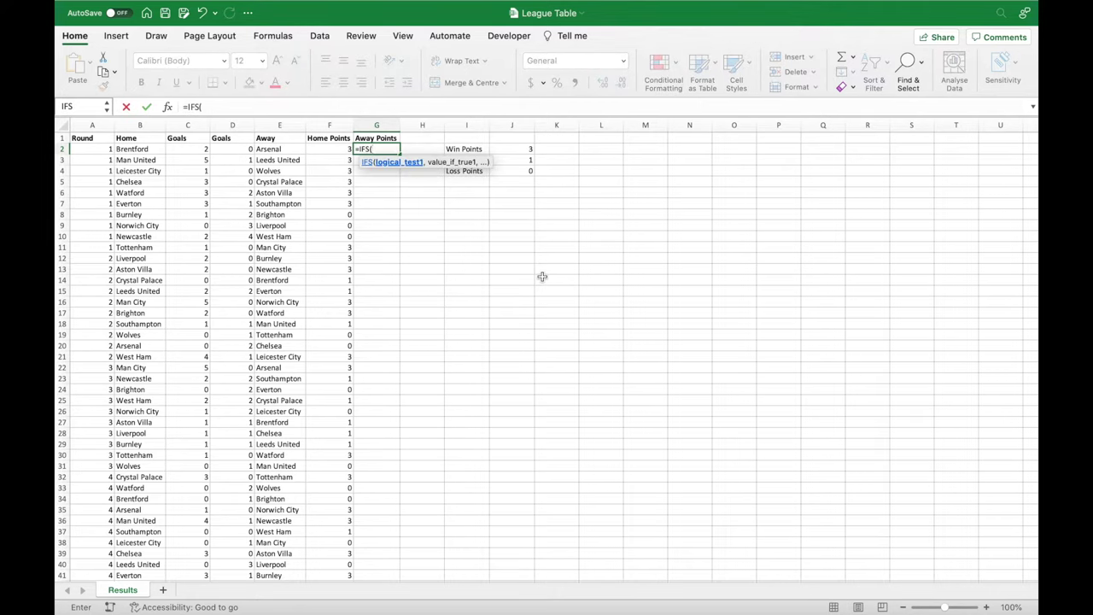
type("ISBLANK")
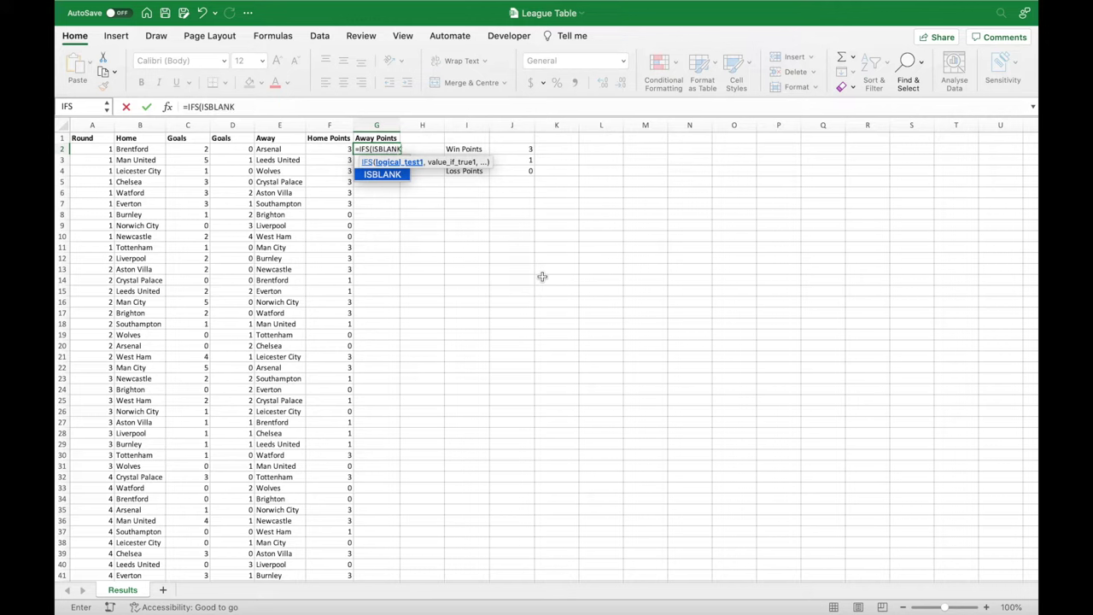
type("(")
left_click(188, 150)
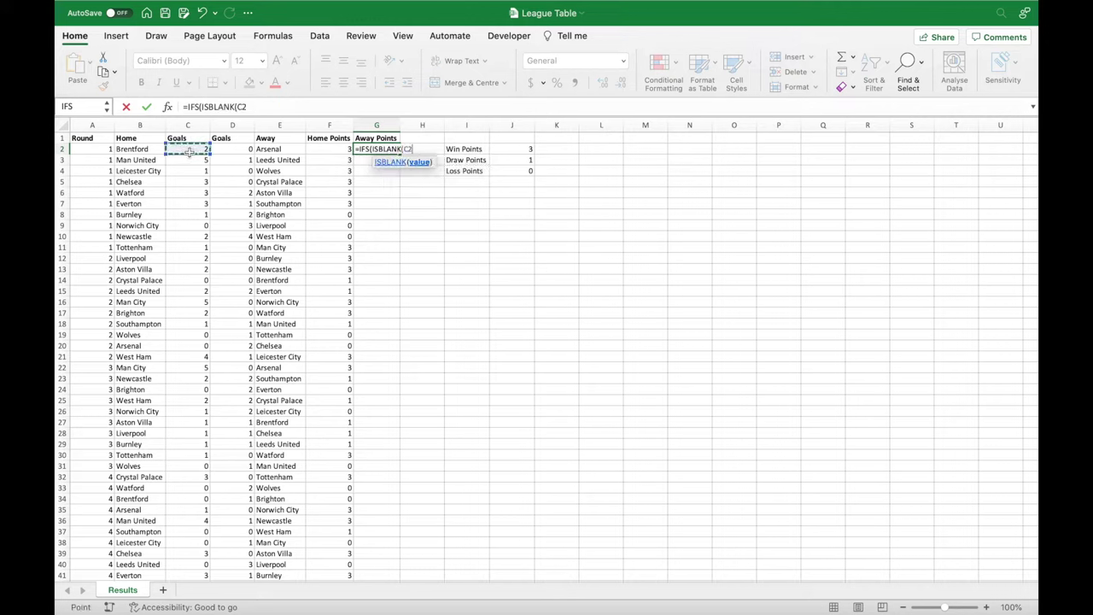
type("),\"\",")
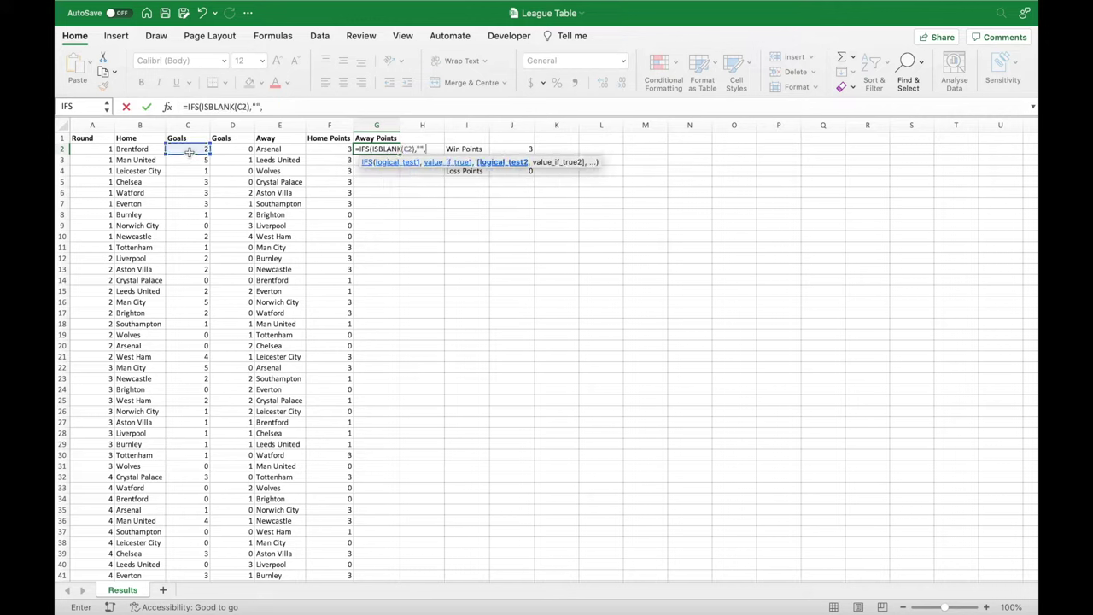
left_click(278, 109)
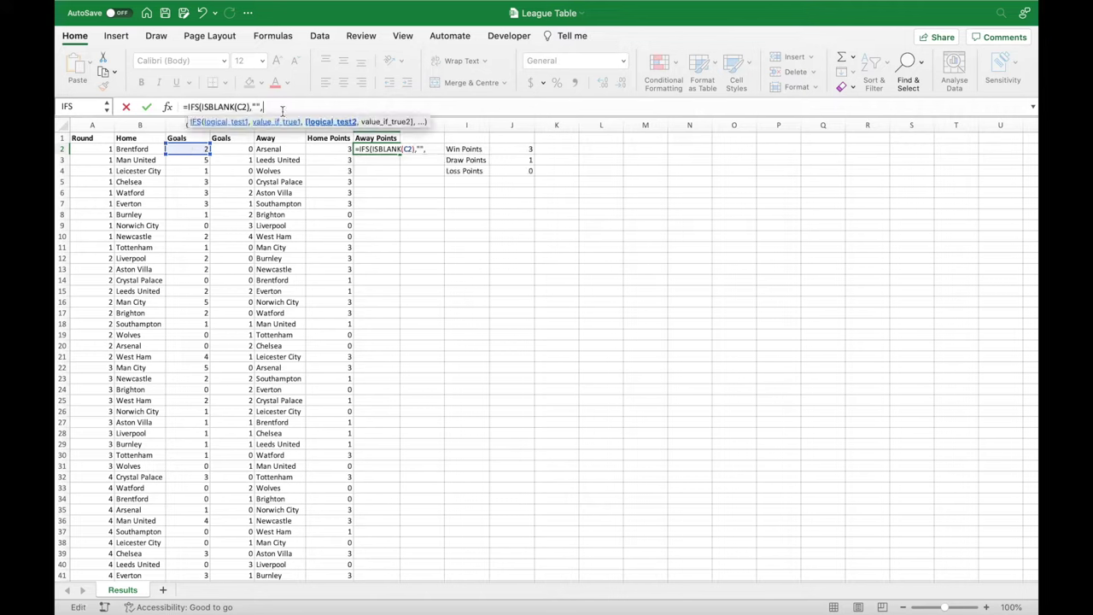
Add the away-win condition D2>C2, returning the absolute $J$2.
left_click(233, 149)
type(">")
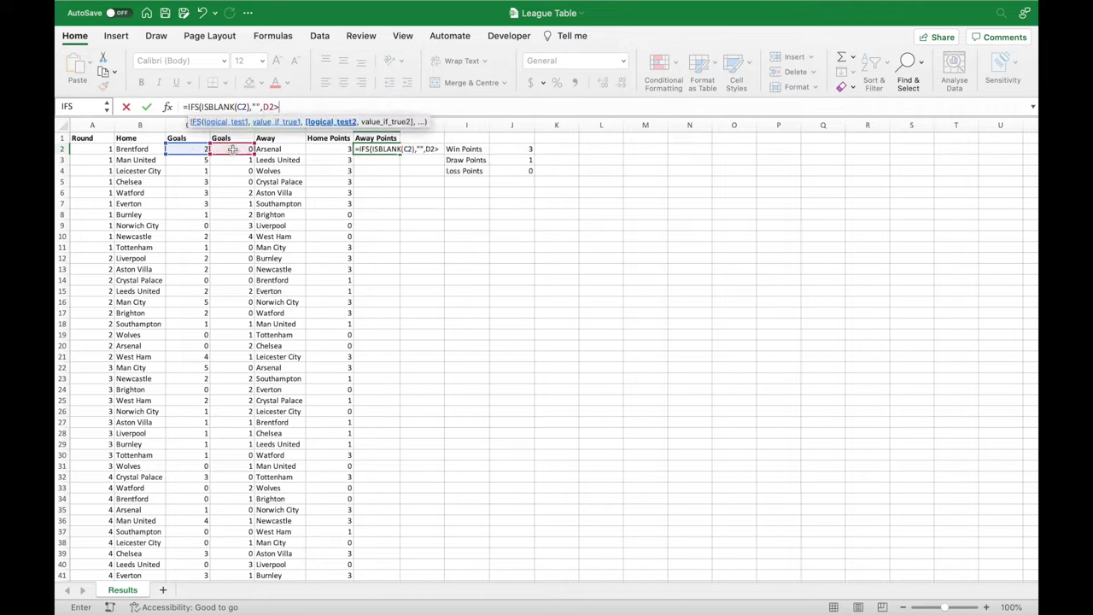
left_click(194, 150)
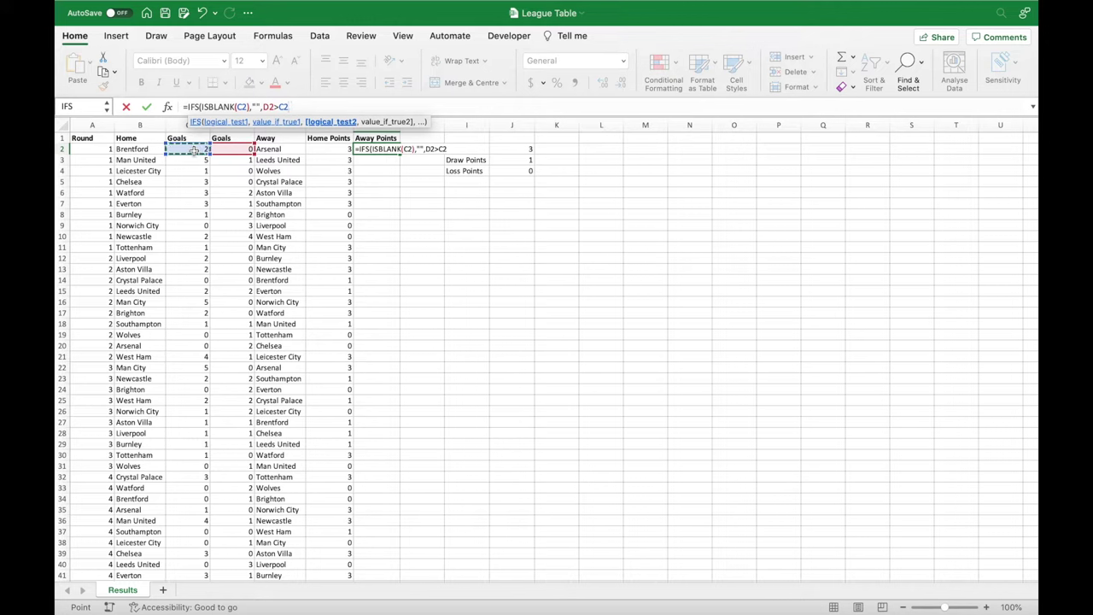
type(",")
left_click(509, 149)
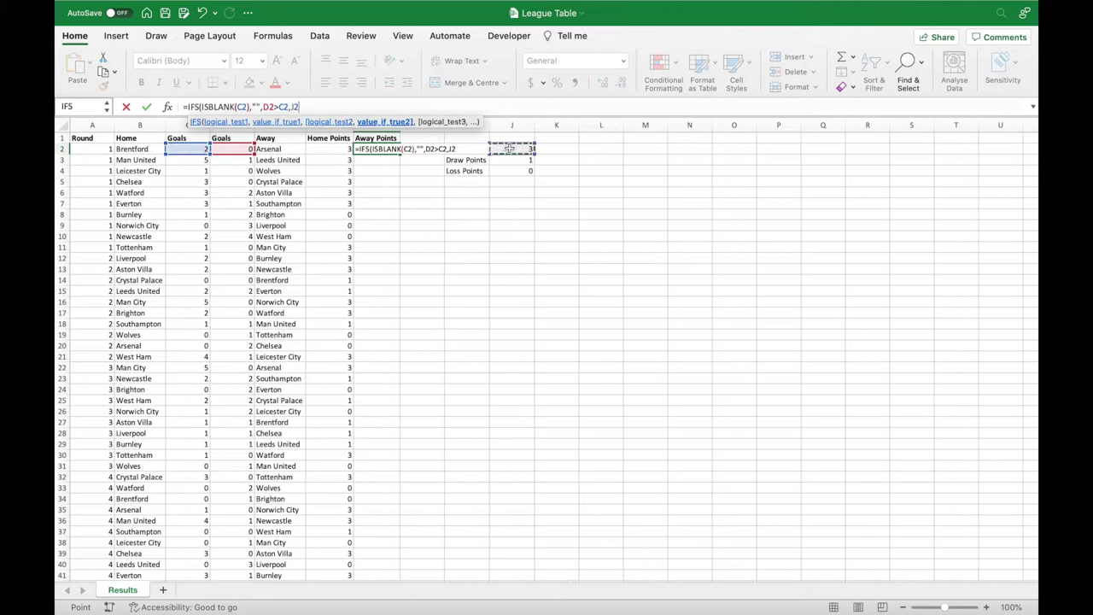
key("F4")
type(",")
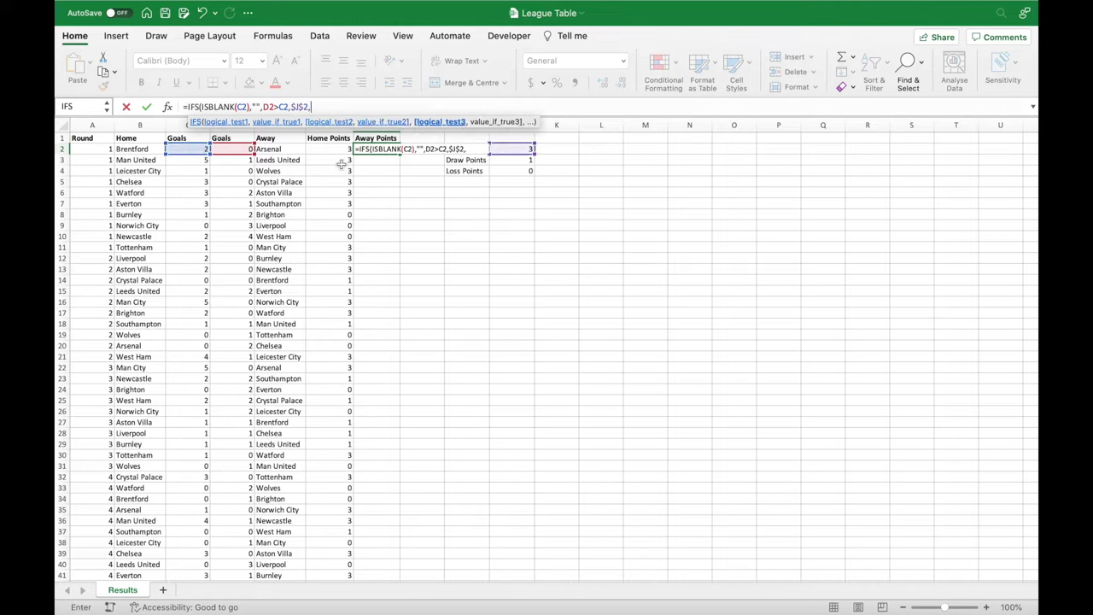
Add the draw condition D2=C2, returning the absolute $J$3.
left_click(224, 149)
type("=")
left_click(193, 152)
type(",")
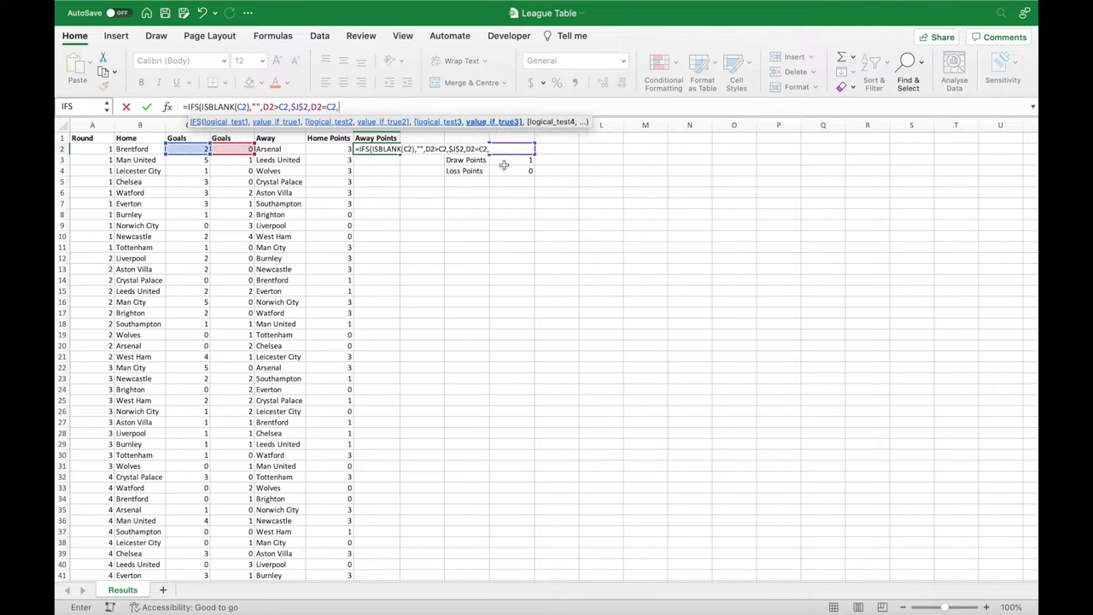
left_click(504, 162)
key("F4")
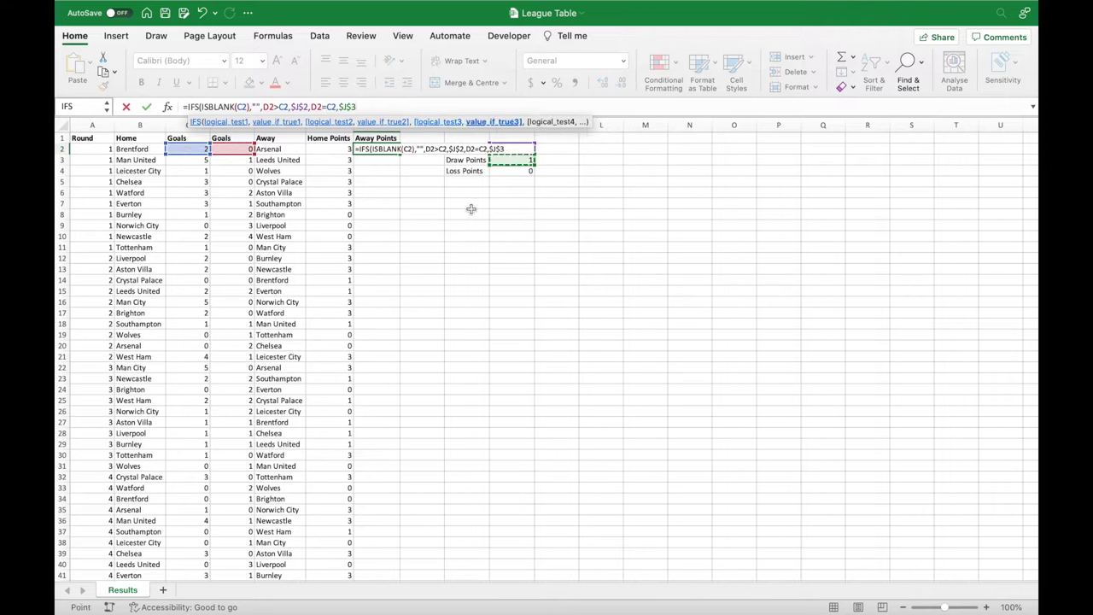
type(",")
Close with D2<C2 returning the absolute $J$4, and commit the formula.
left_click(244, 150)
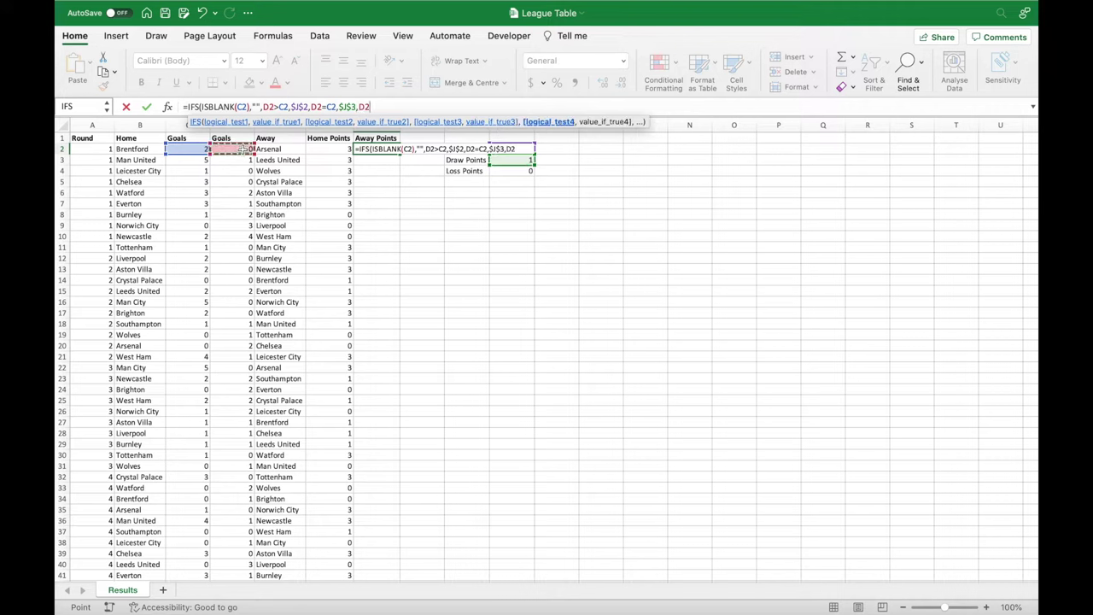
type("<")
left_click(194, 151)
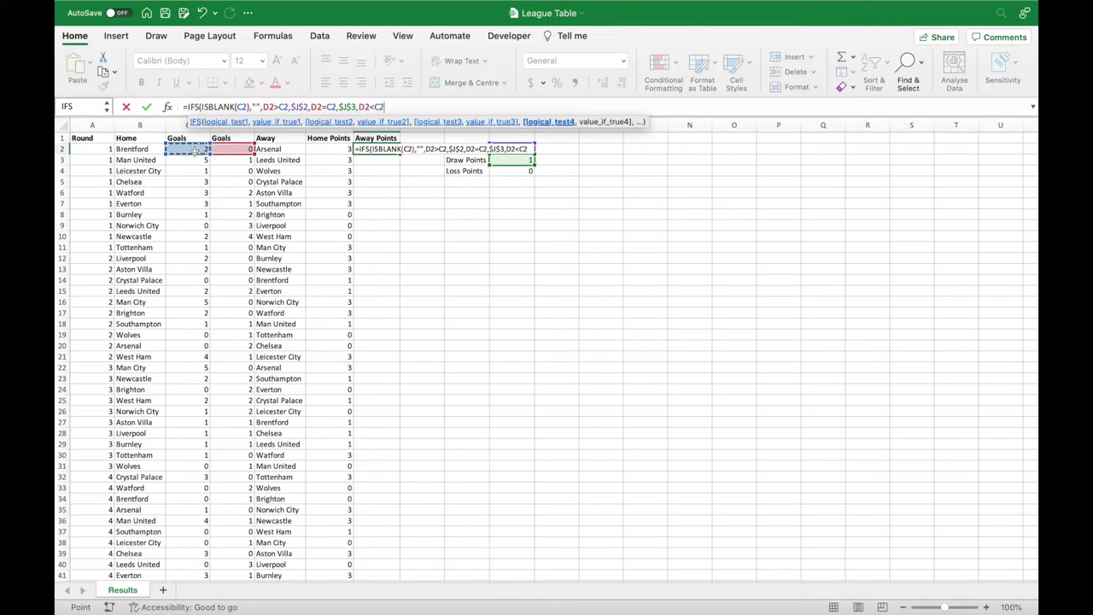
type(",")
left_click(494, 172)
key("F4")
type(")")
key("Return")
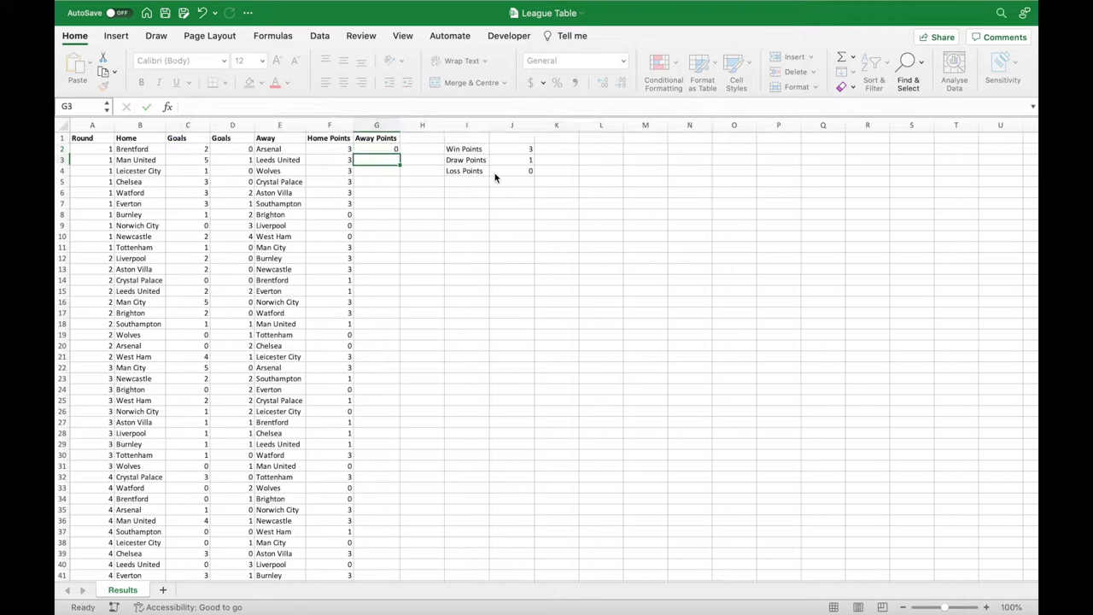
Fill G2's Away Points formula down column G and spot-check the formulas in rows 13–14.
left_click(385, 148)
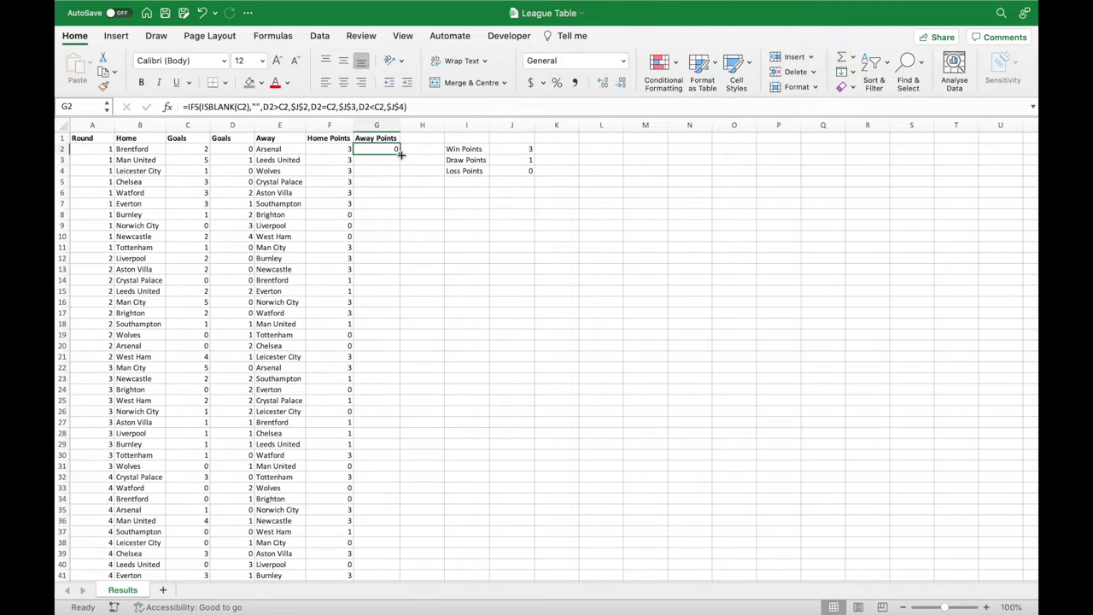
double_click(401, 155)
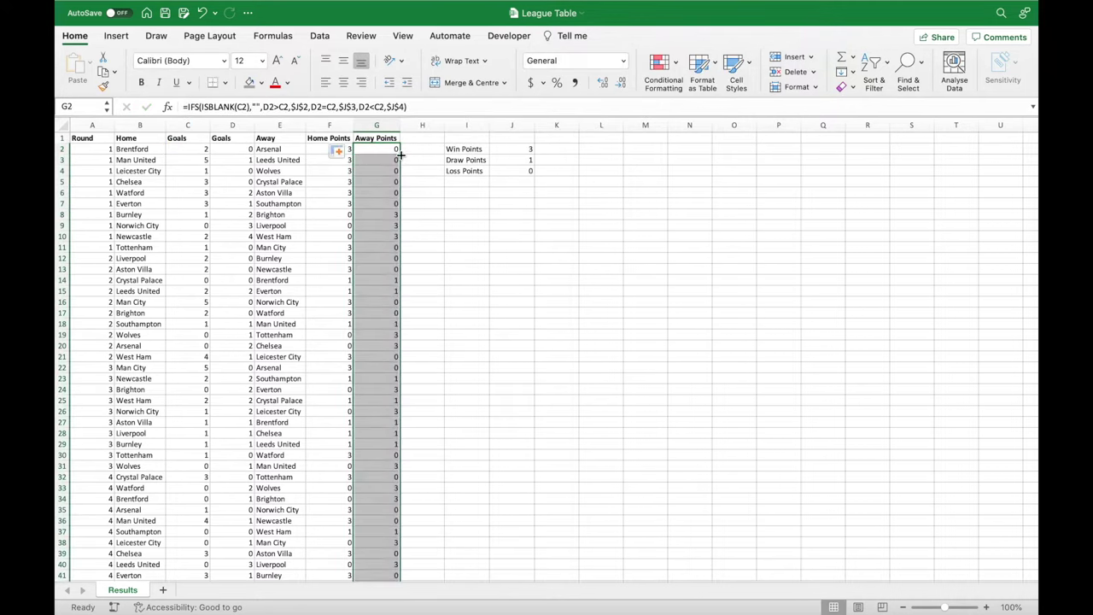
left_click(445, 281)
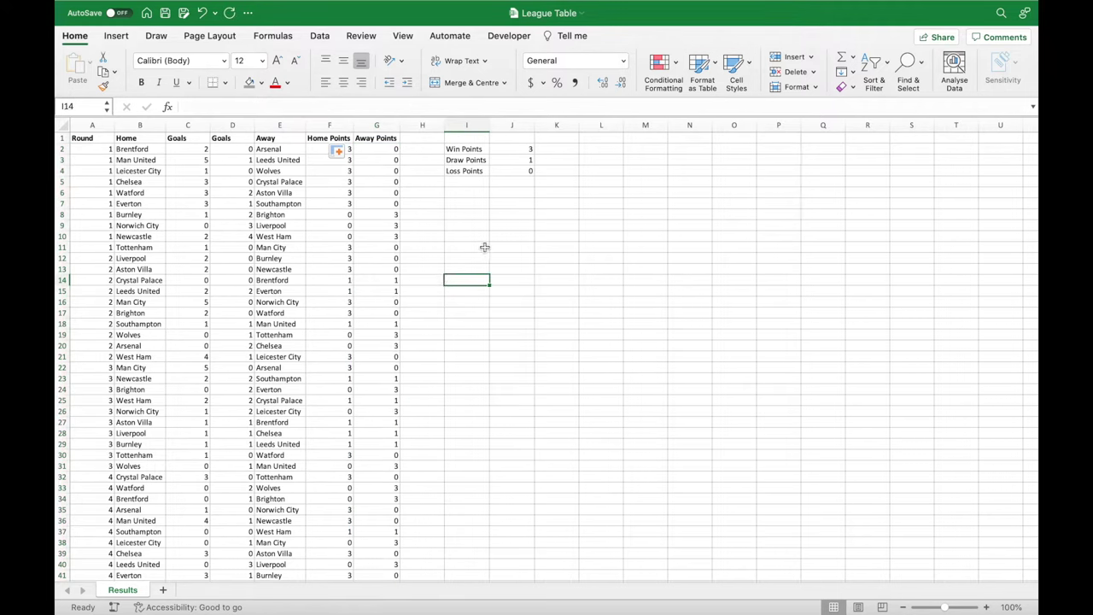
left_click(346, 282)
key("Right")
key("Up")
key("Left")
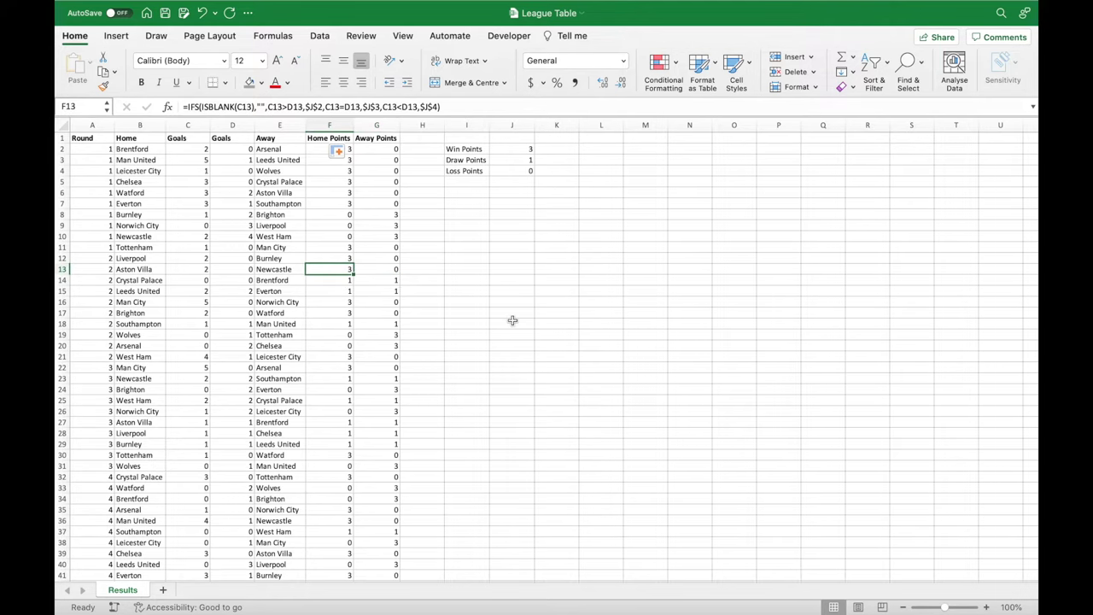
key("Down")
key("ctrl+shift+Down")
Verify the last match's Home and Away Points formulas, then add a blank Sheet1.
scroll(512, 320, "up", 20)
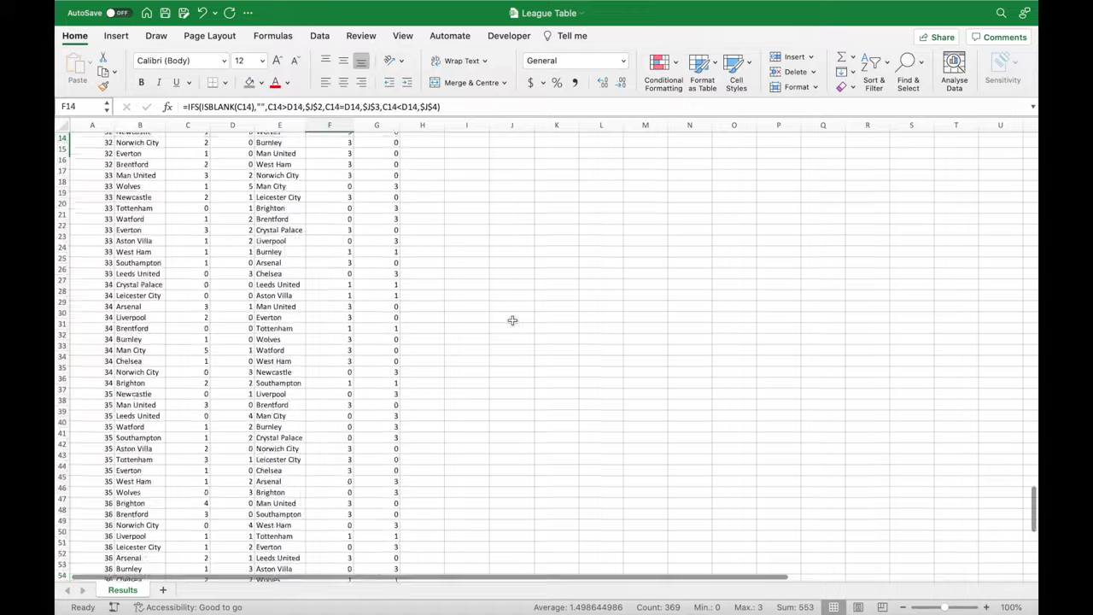
scroll(513, 320, "down", 20)
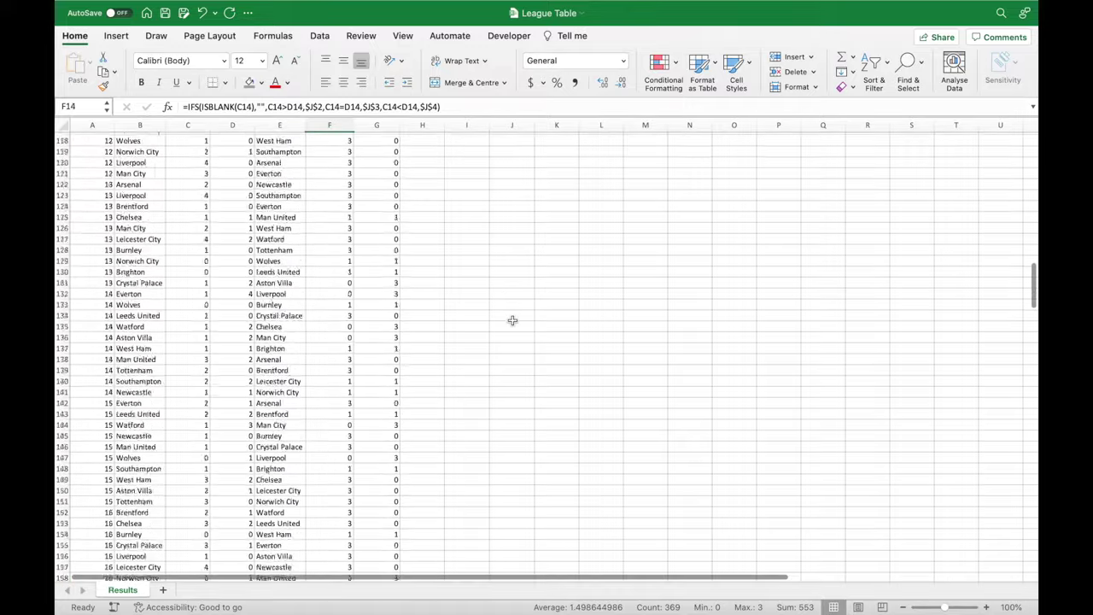
scroll(512, 320, "down", 20)
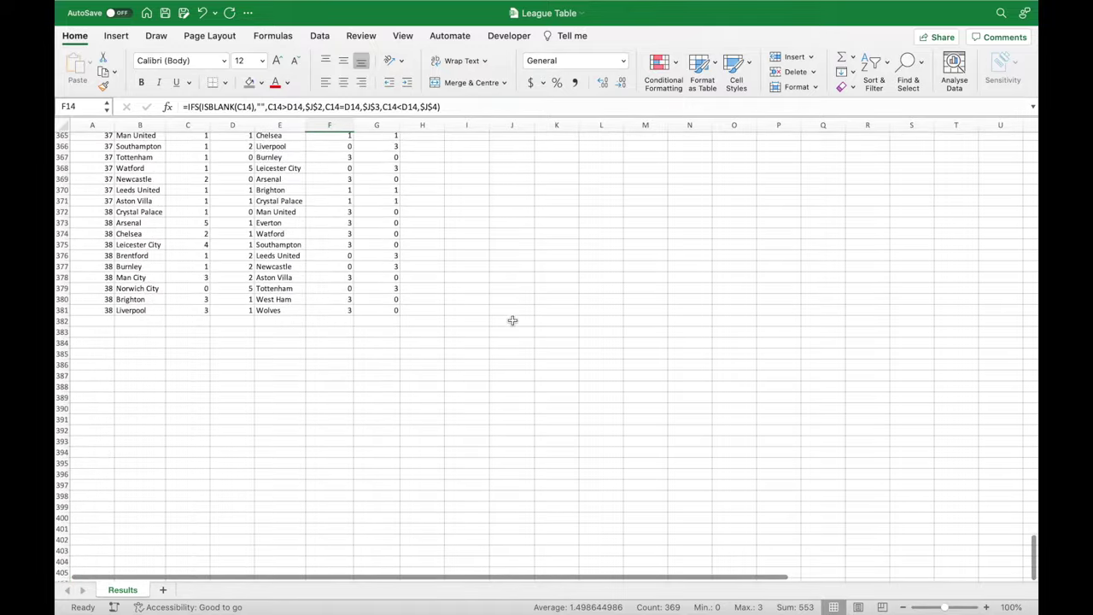
left_click(343, 314)
key("Right")
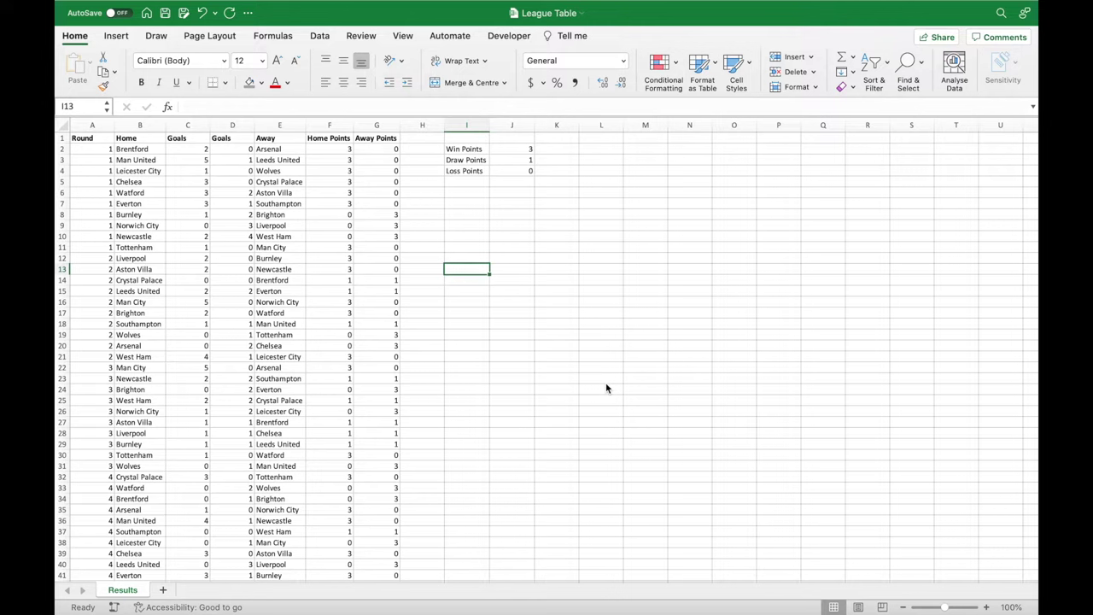
left_click(164, 590)
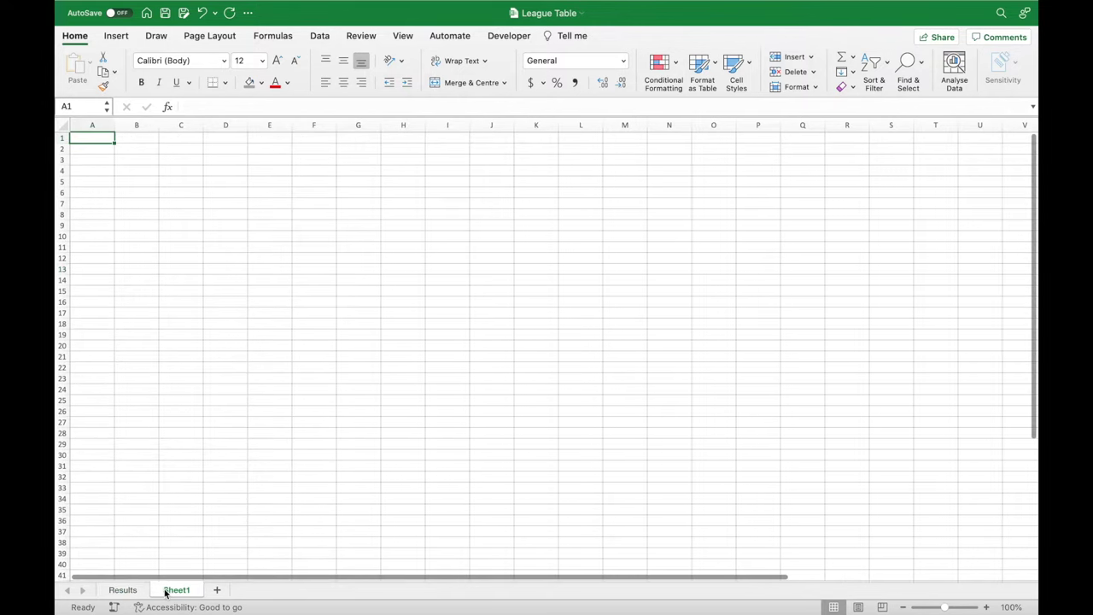
Rename the new sheet to 'Table' and enter a bold 'Club' heading in A1.
double_click(179, 591)
type("Table")
key("Return")
key("super+b")
type("Club")
key("Return")
List each home club once in B2 with =UNIQUE over the Results home column, widening column B.
key("Right")
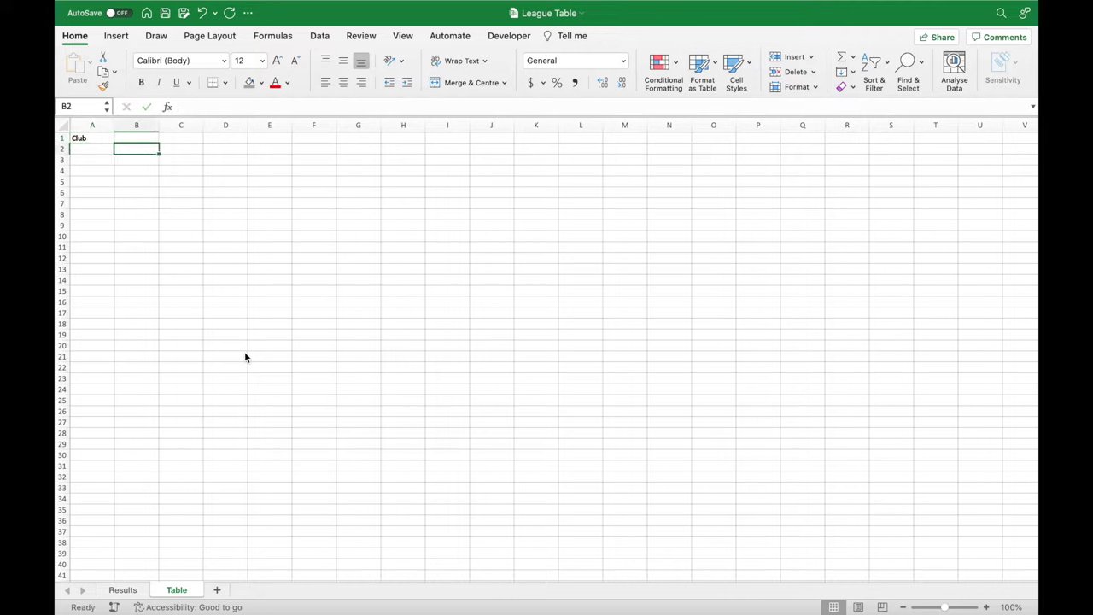
type("=UNI")
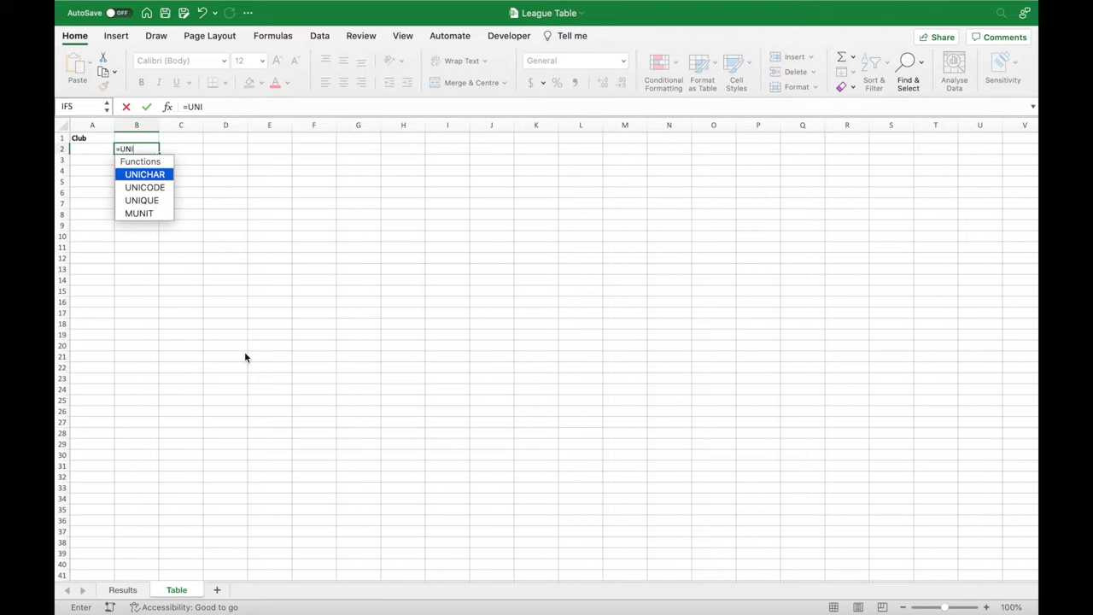
type("QU")
key("Tab")
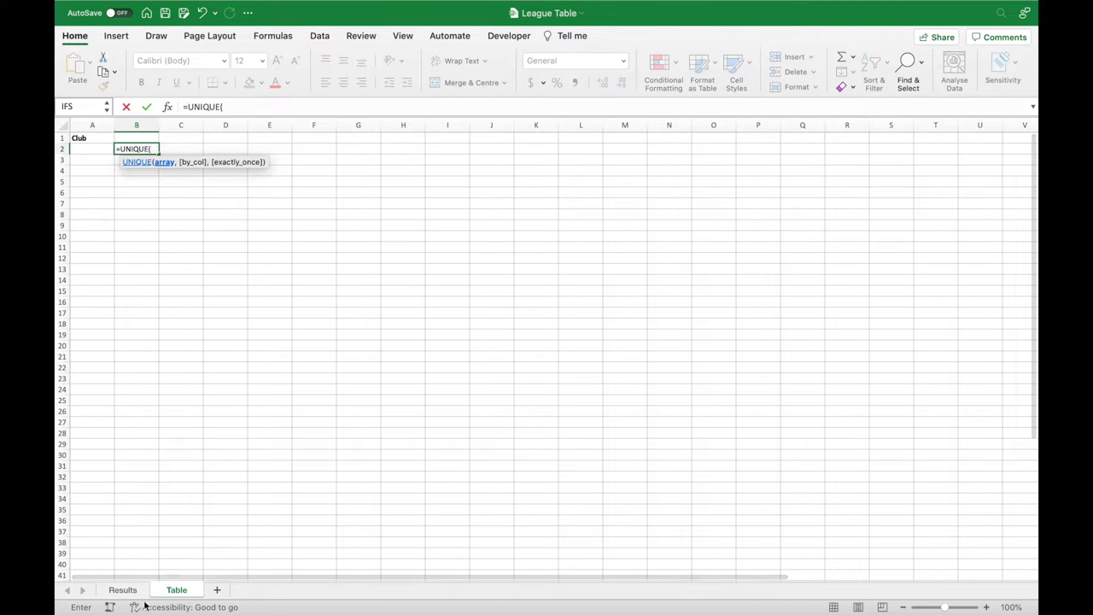
left_click(121, 589)
left_click(146, 149)
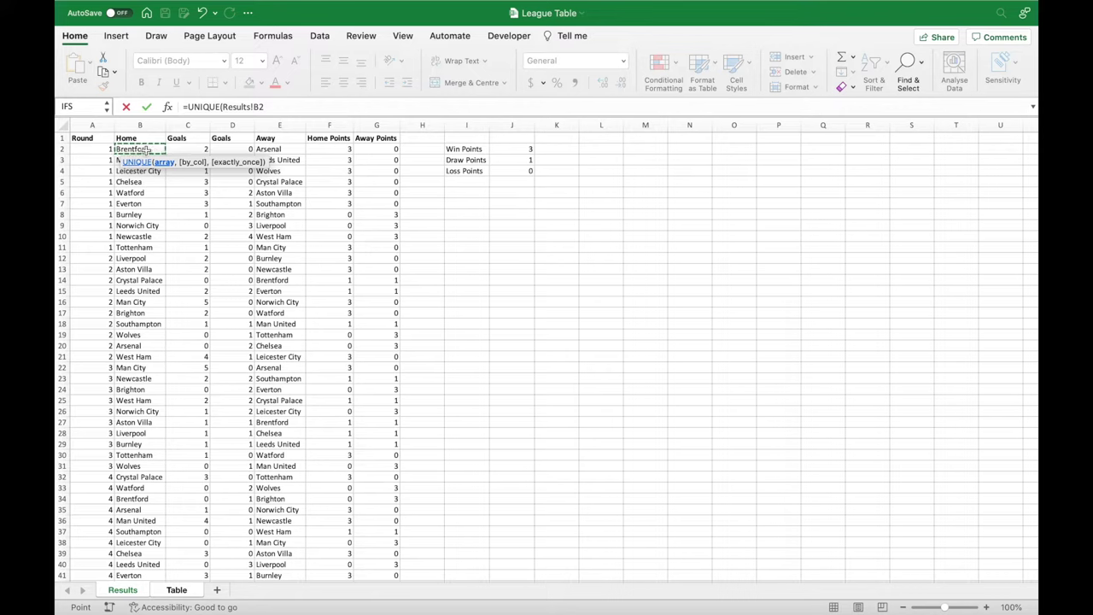
key("ctrl+shift+Down")
type(")")
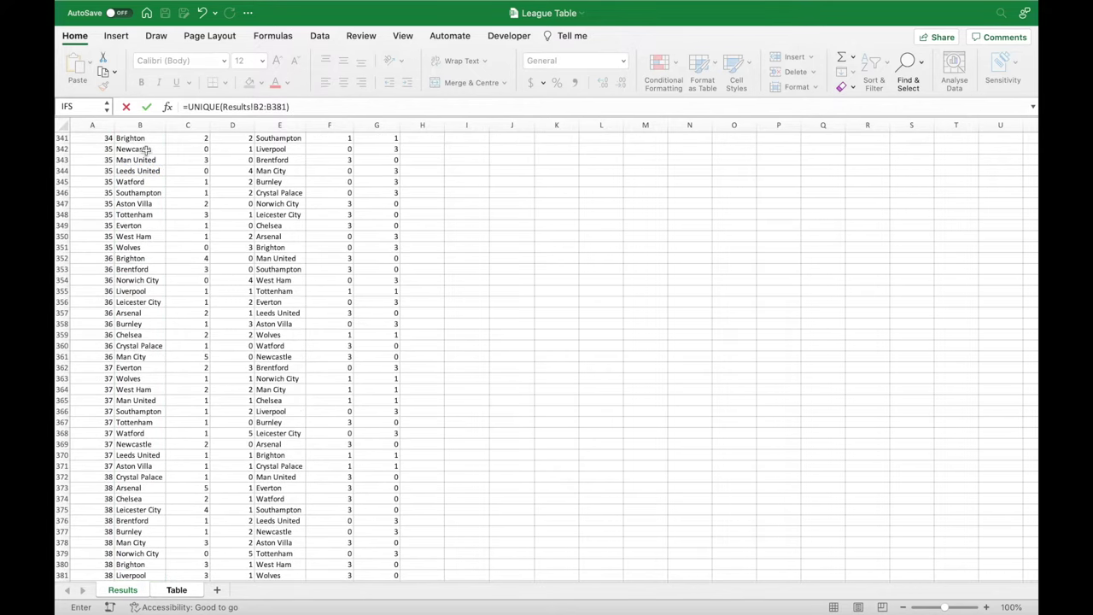
key("Return")
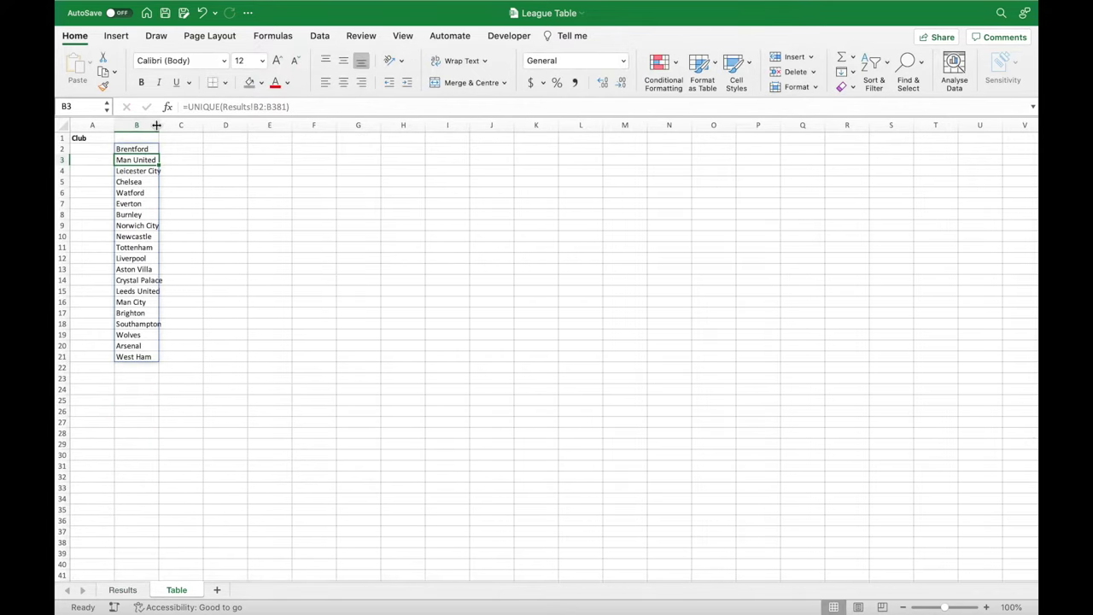
left_click_drag(158, 130, 166, 126)
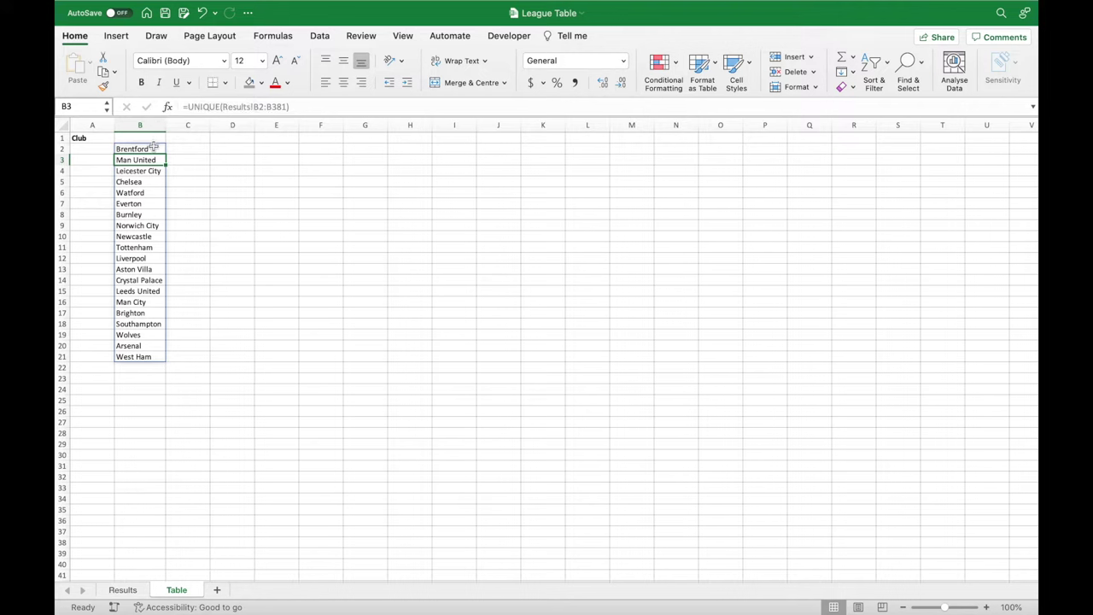
Enter =UNIQUE(Results!E2:E381) in C2 to list each away club once.
left_click(179, 149)
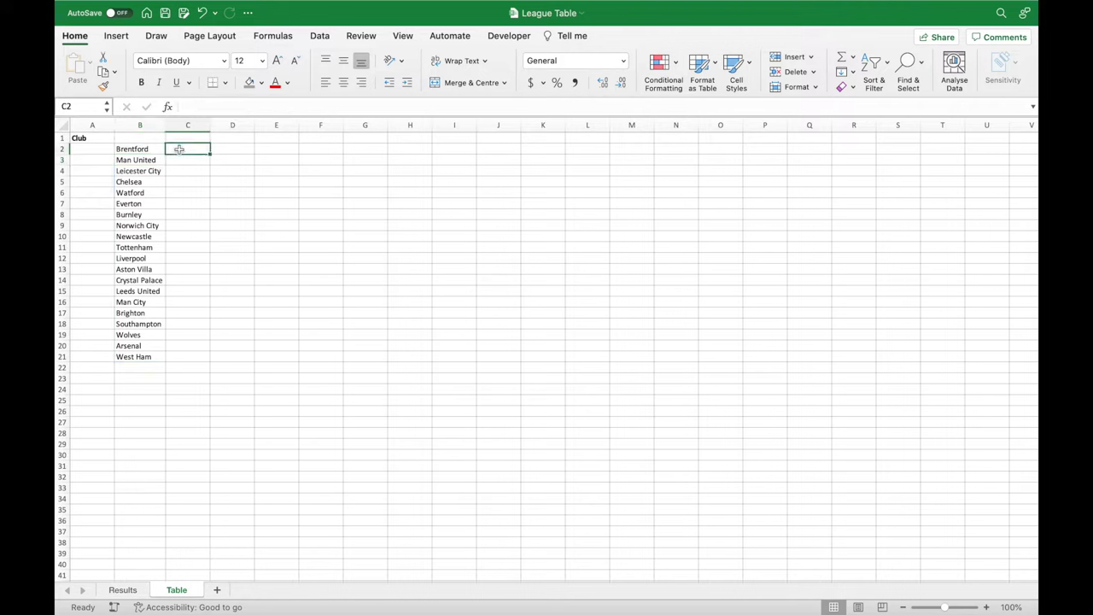
type("=UNIQUE(")
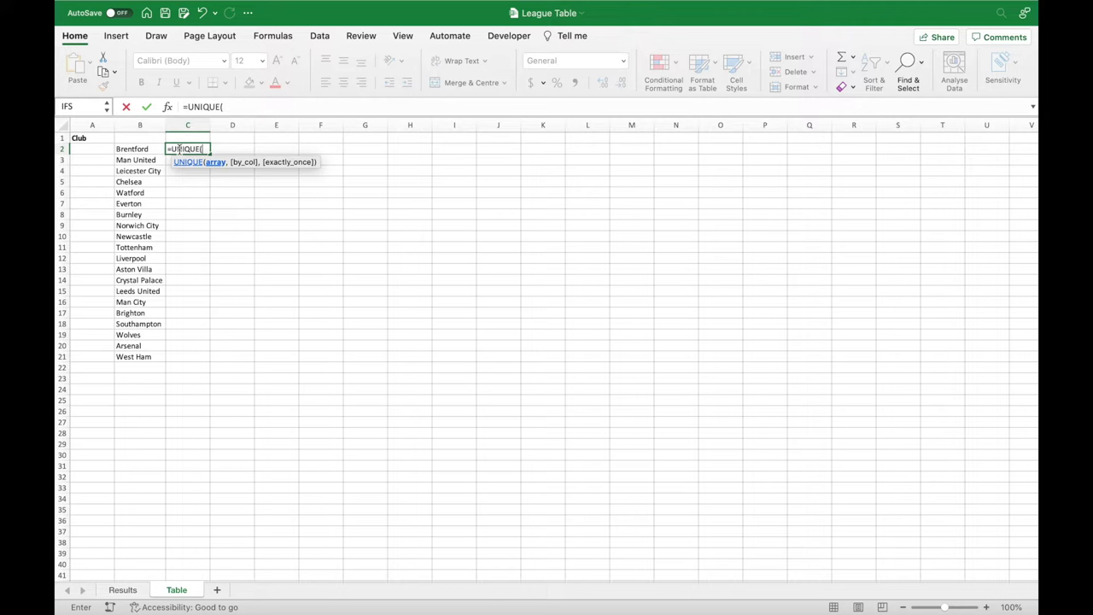
left_click(122, 589)
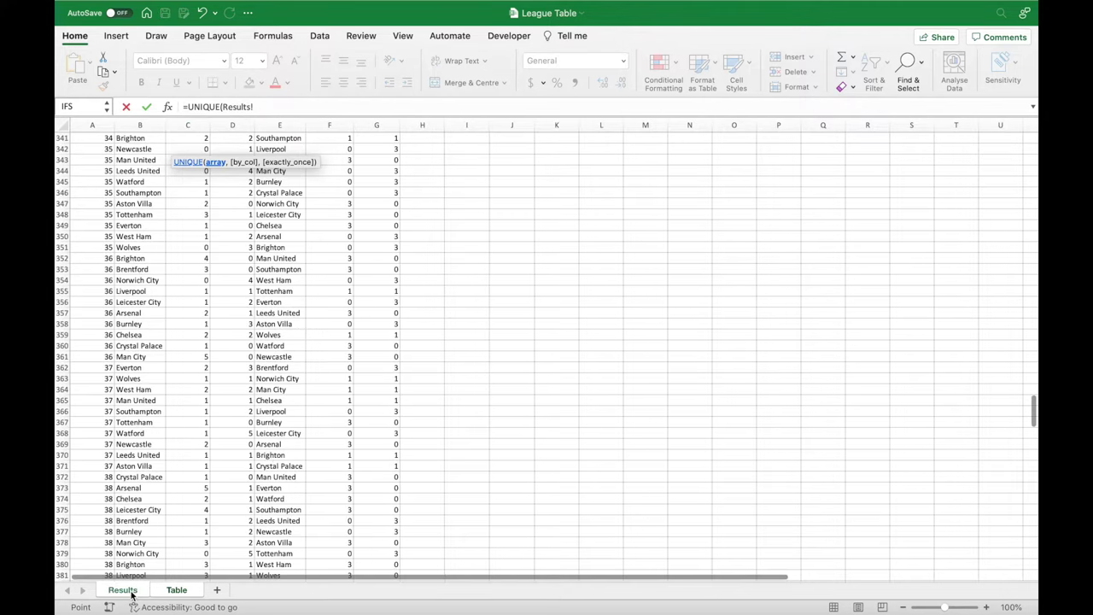
scroll(278, 461, "down", 4)
left_click(279, 447)
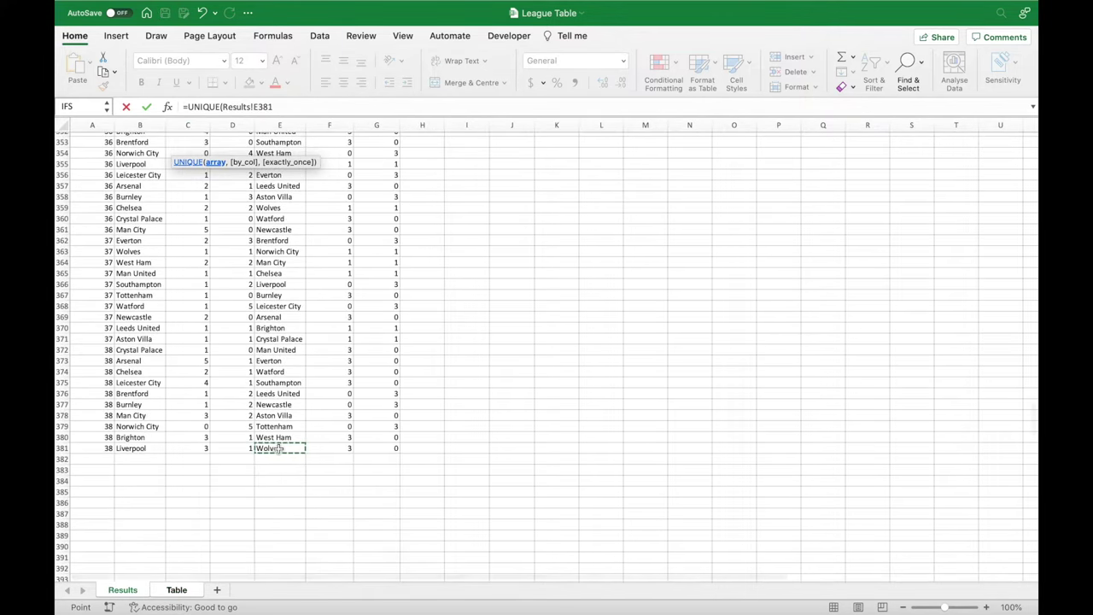
key("super+shift+Up")
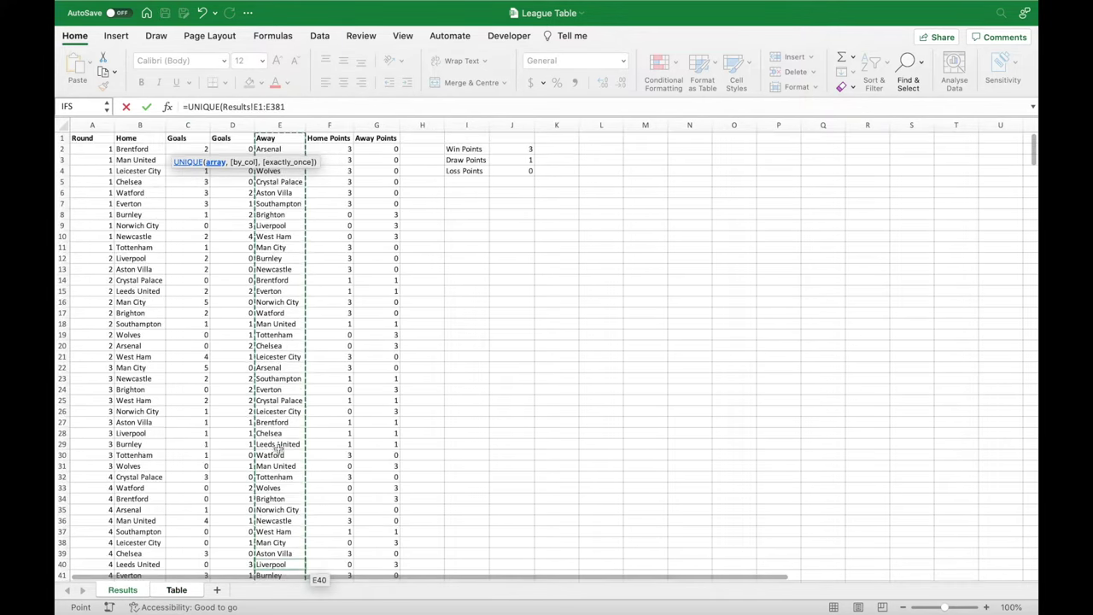
left_click(260, 106)
key("BackSpace")
type("2")
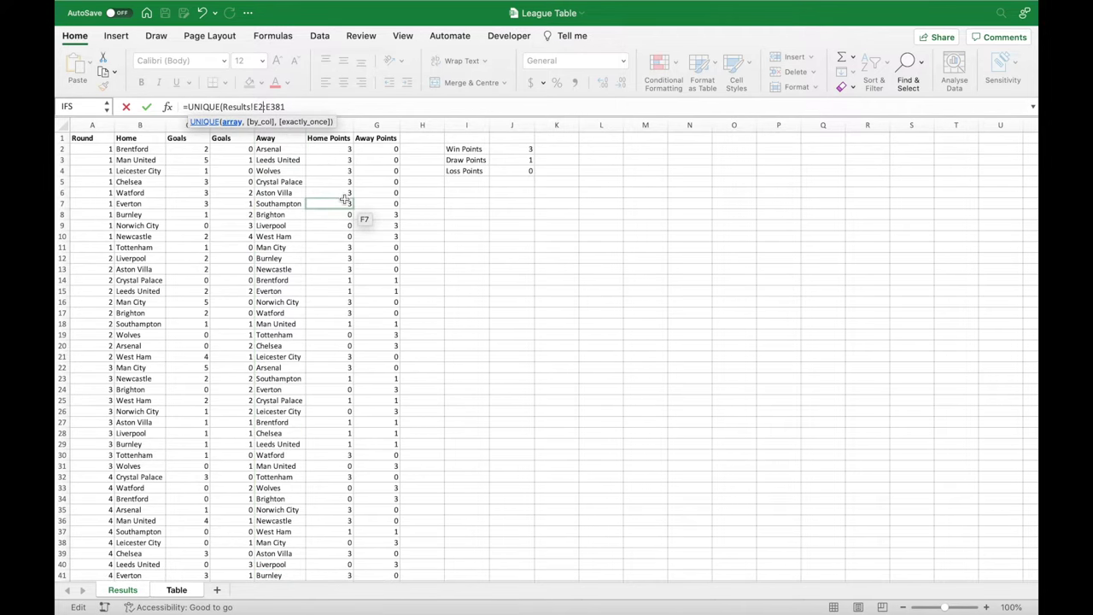
left_click(298, 106)
type(")")
key("Return")
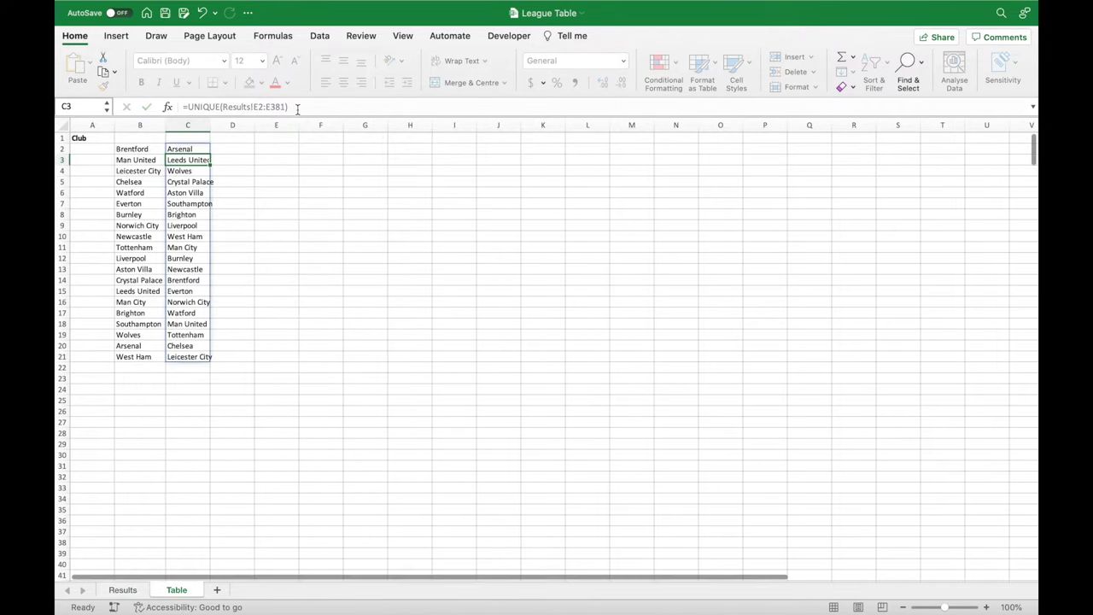
Copy the spilled away-club list C2:C21 and bring up paste options at B22.
left_click_drag(196, 148, 197, 353)
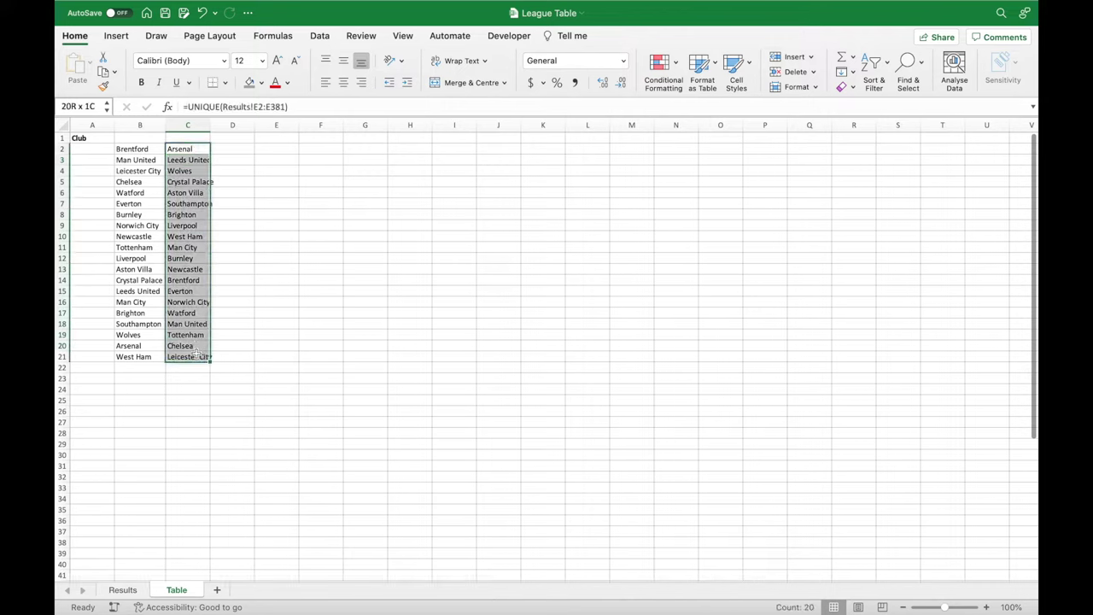
key("super+c")
left_click(141, 367)
right_click(146, 368)
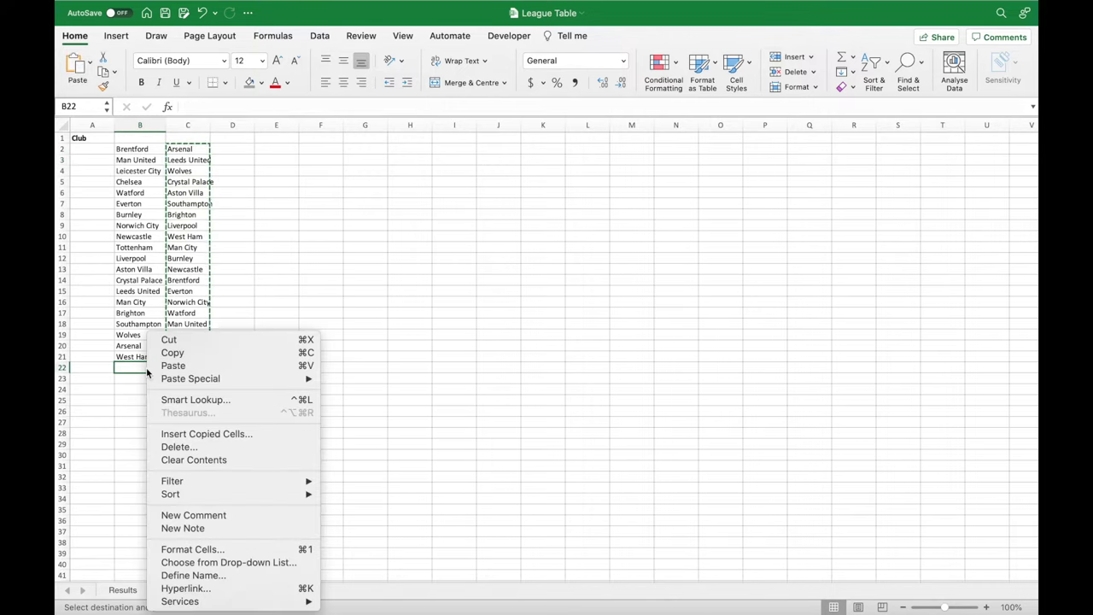
Paste the away clubs as values at B22, then list all clubs once with =UNIQUE(B2:B41) in C2.
mouse_move(312, 382)
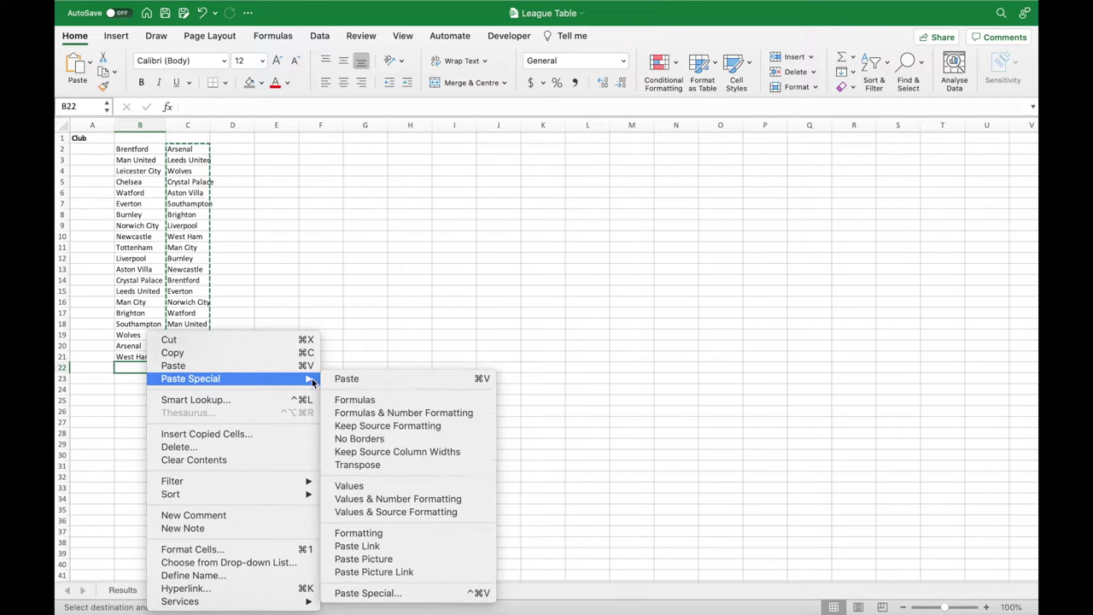
left_click(369, 488)
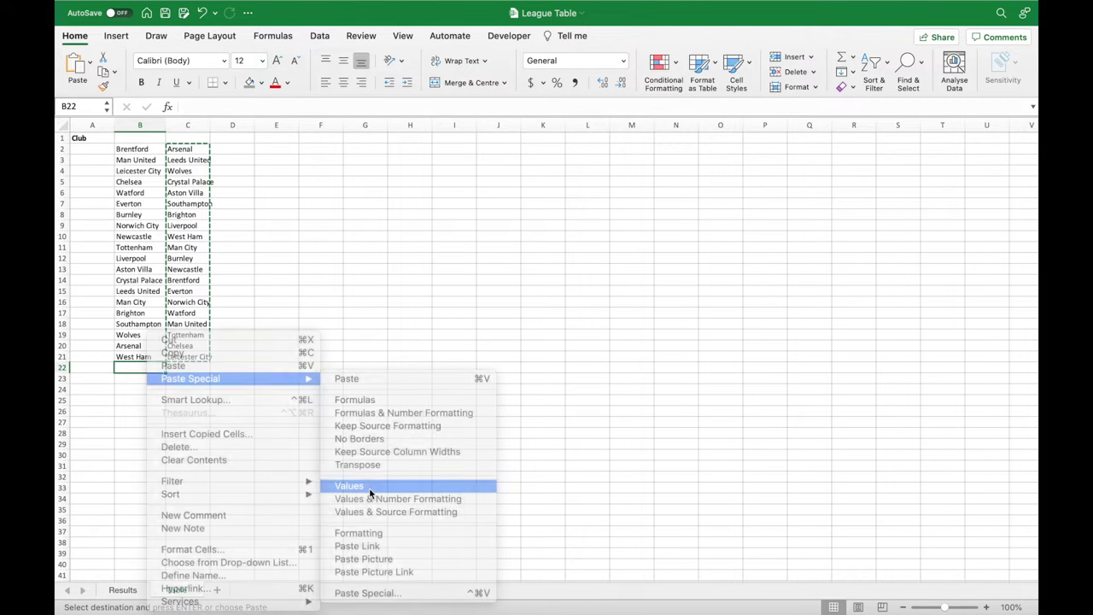
left_click(194, 151)
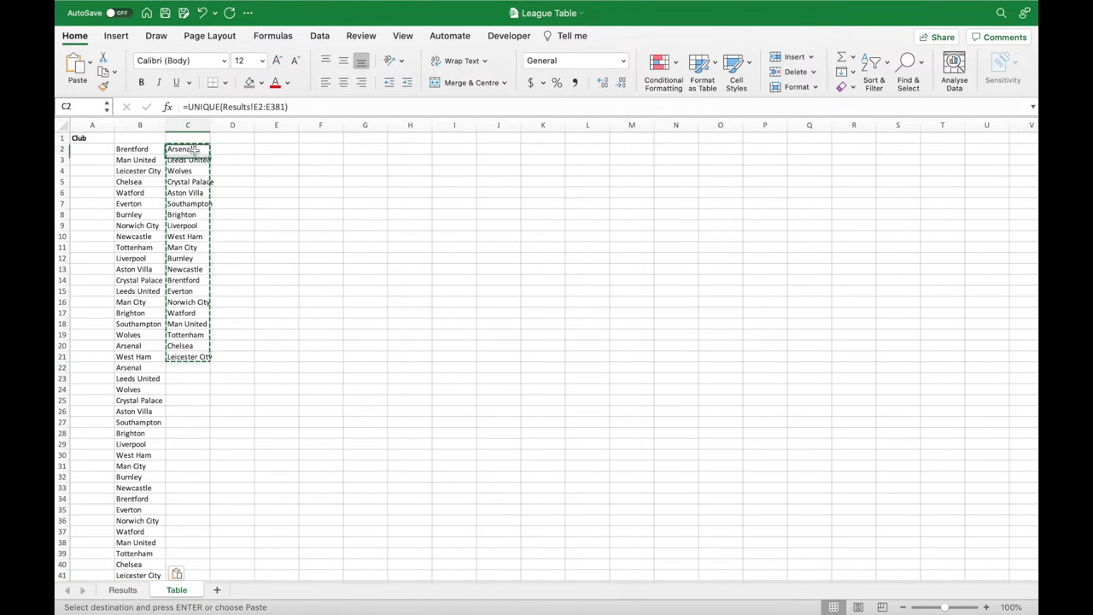
key("Delete")
type("=UNIQUE(")
left_click(149, 148)
key("ctrl+shift+Down")
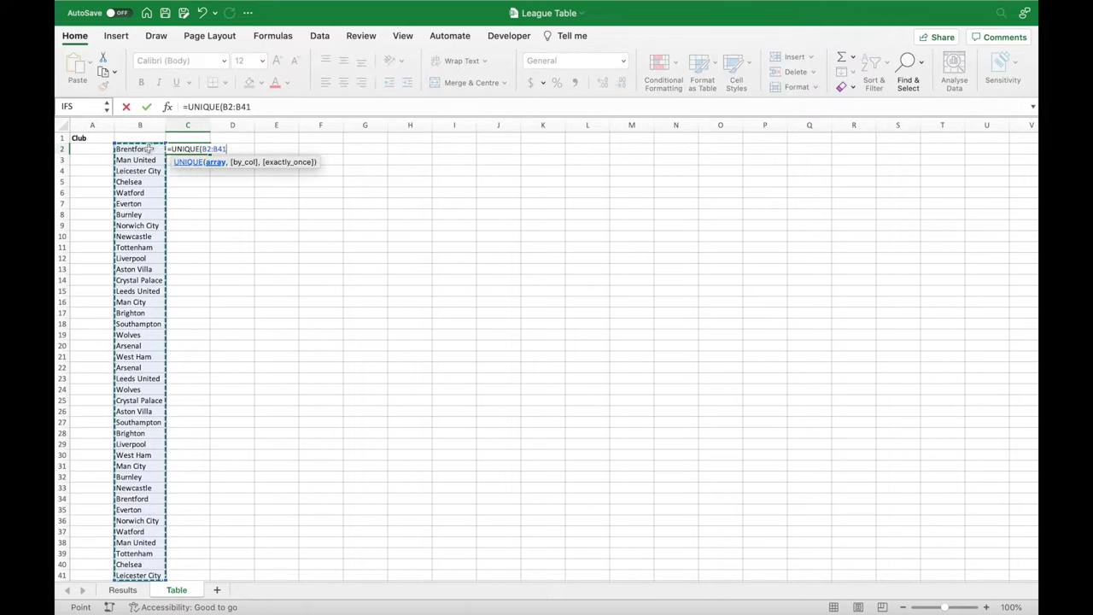
type(")")
key("Return")
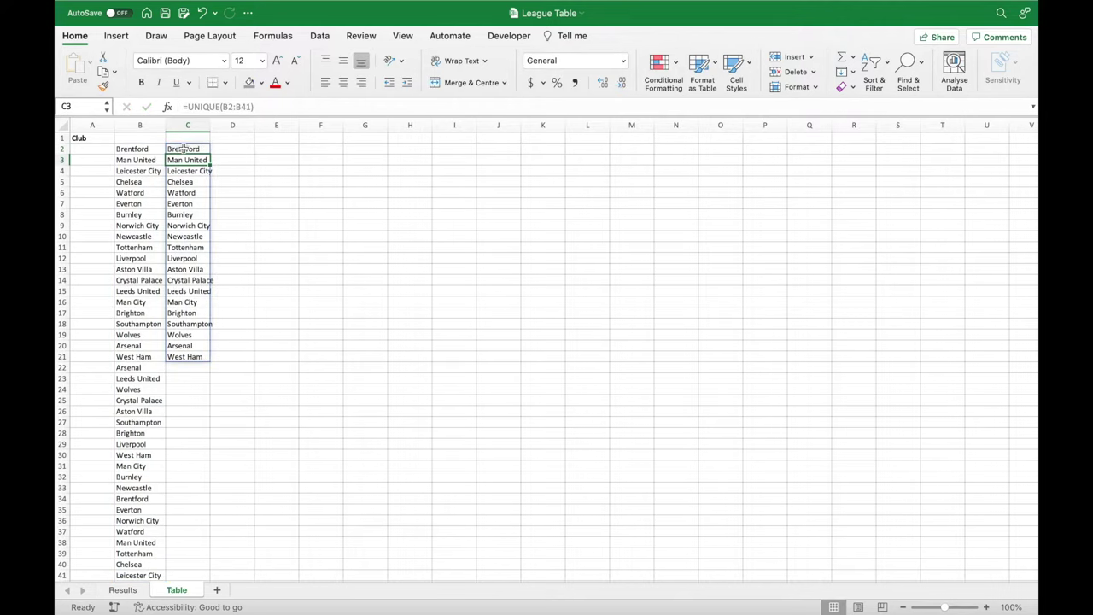
Copy the 20 unique clubs from C2:C21 and paste them as values into A2.
left_click_drag(184, 150, 184, 356)
key("super+c")
left_click(81, 152)
right_click(81, 152)
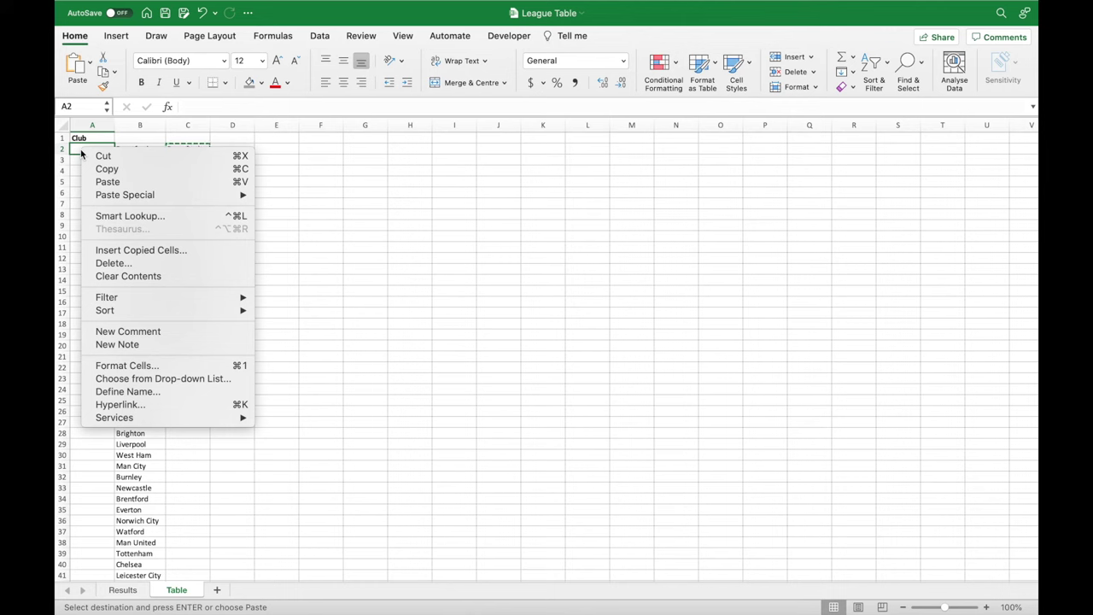
mouse_move(118, 196)
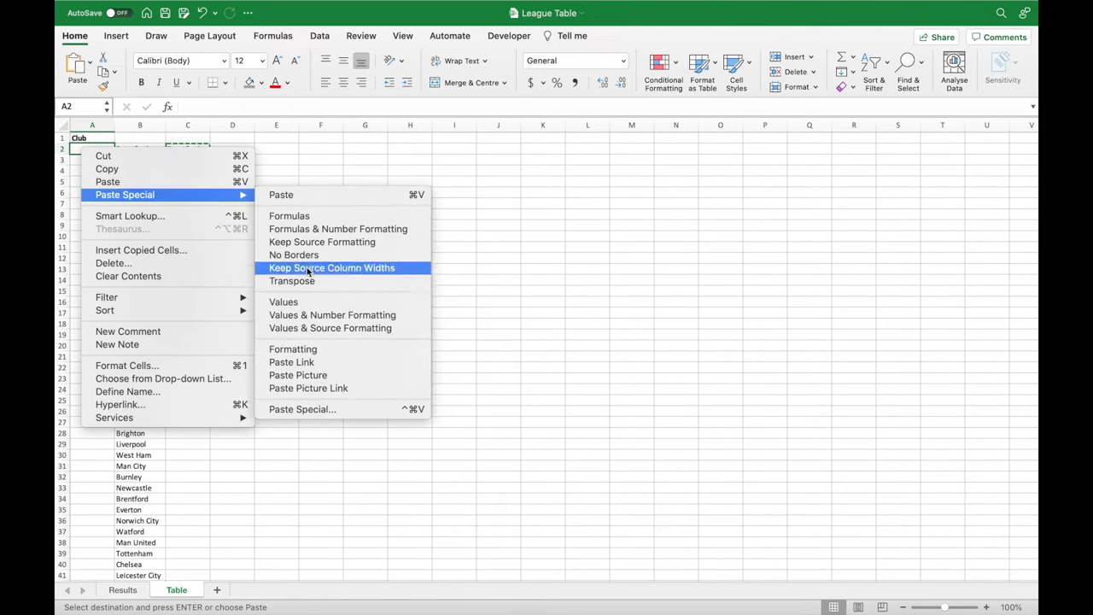
left_click(333, 303)
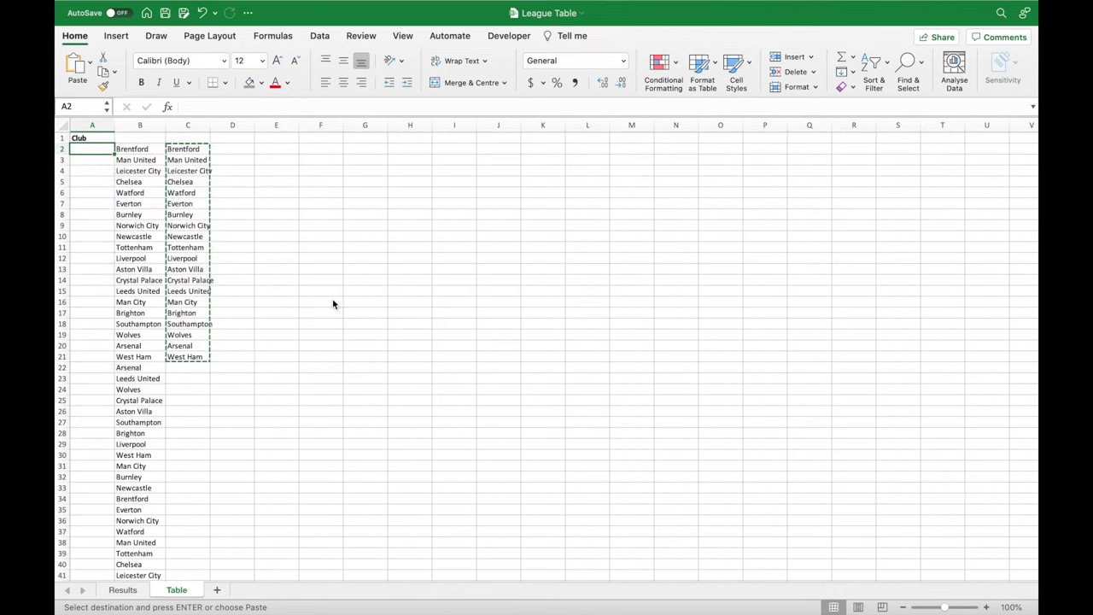
Clear helper columns B and C and widen column A to fit the club names.
left_click(131, 149)
key("ctrl+shift+Down")
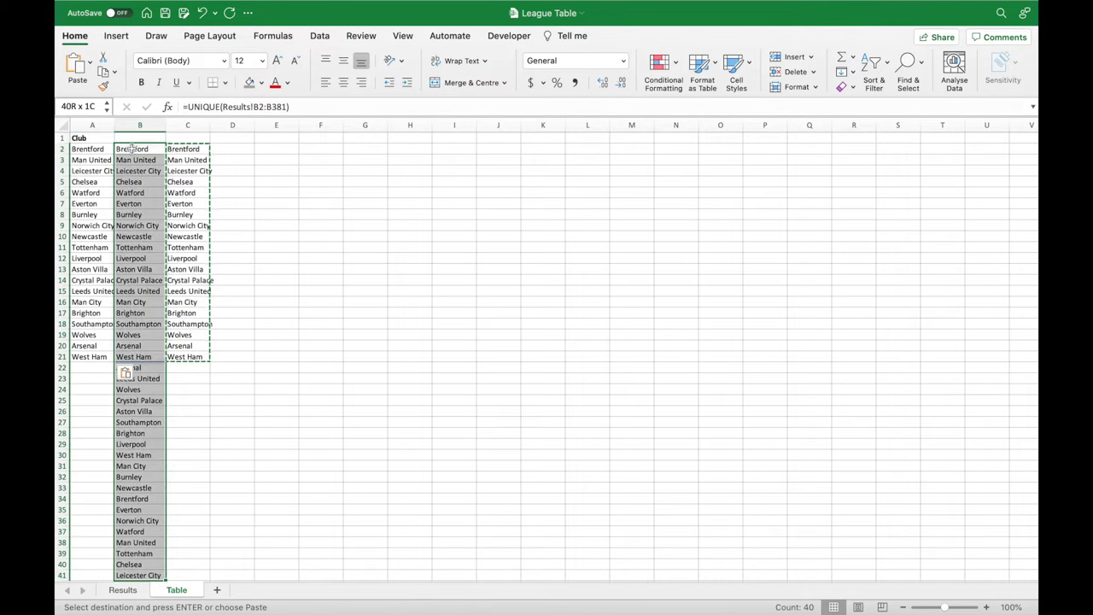
key("shift+Right")
key("Delete")
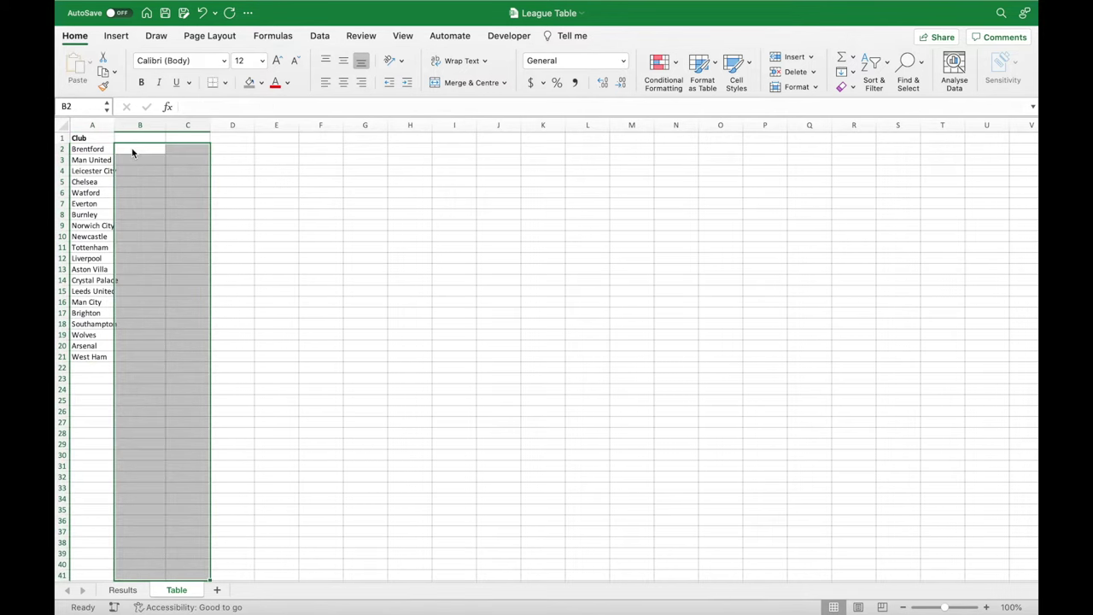
left_click_drag(116, 128, 123, 128)
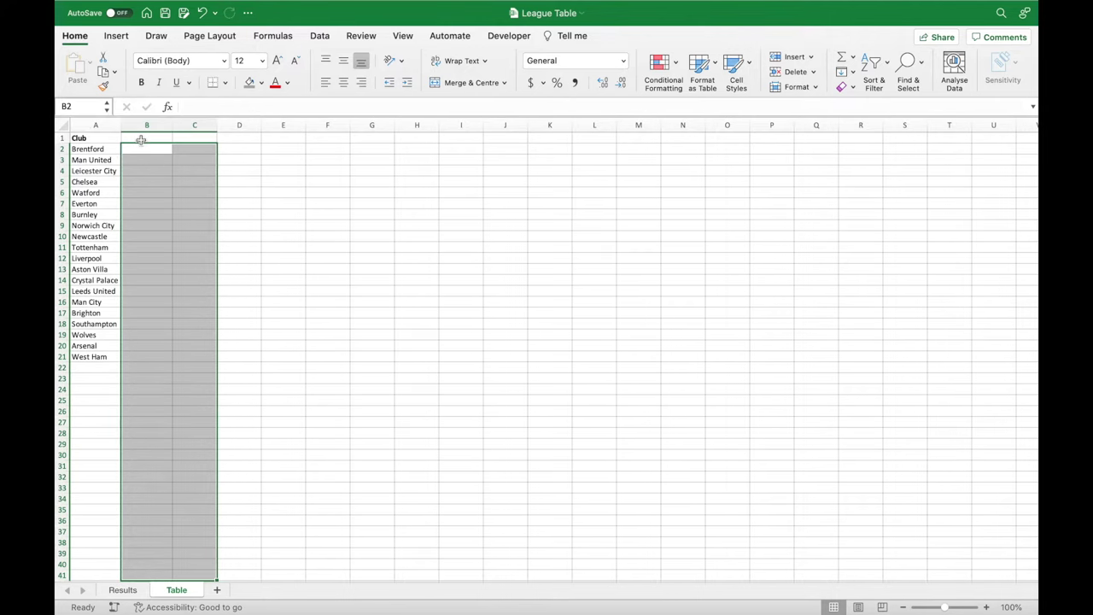
Enter headers Matches, Wins, Draws, Losses, Goals For, Goals Against, Goal Difference, Points in B1:I1.
left_click(141, 138)
type("Matches")
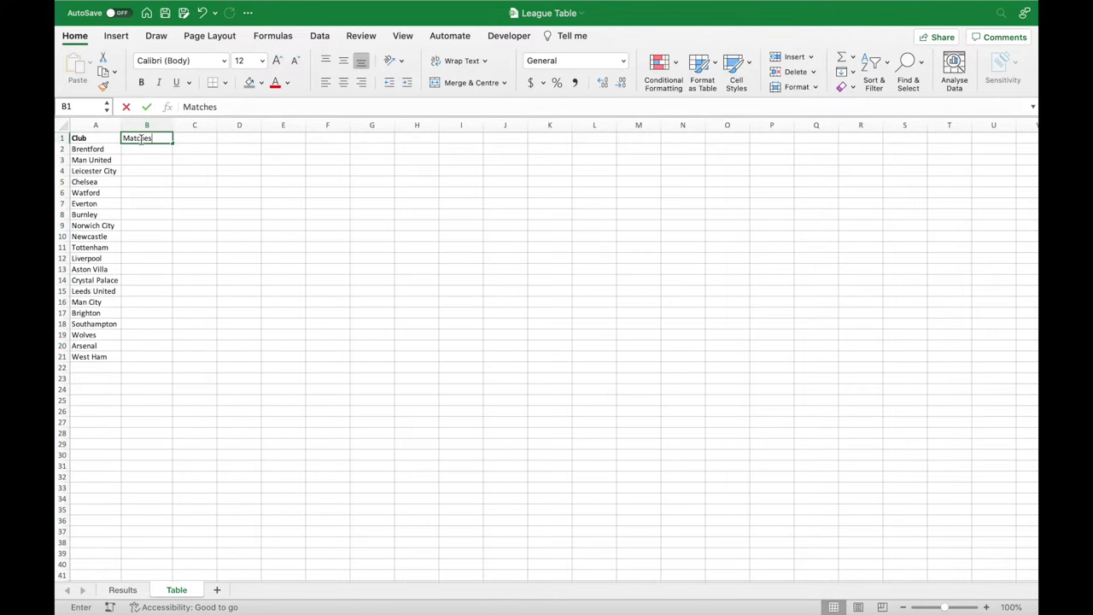
key("Tab")
type("Wins")
key("Tab")
type("Draws")
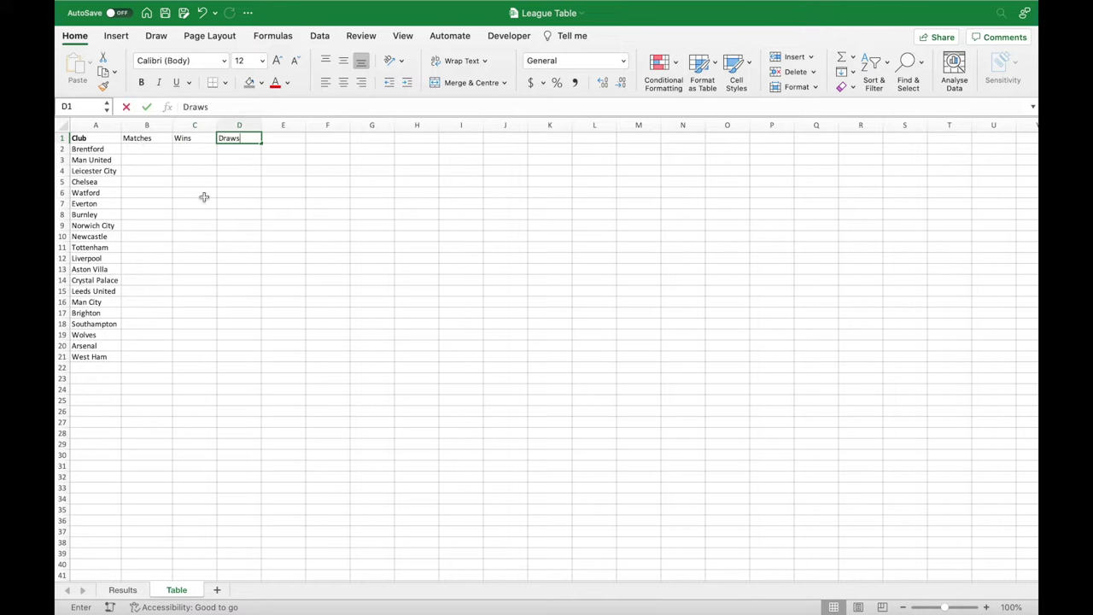
key("Tab")
type("Losses")
key("Tab")
type("Goa")
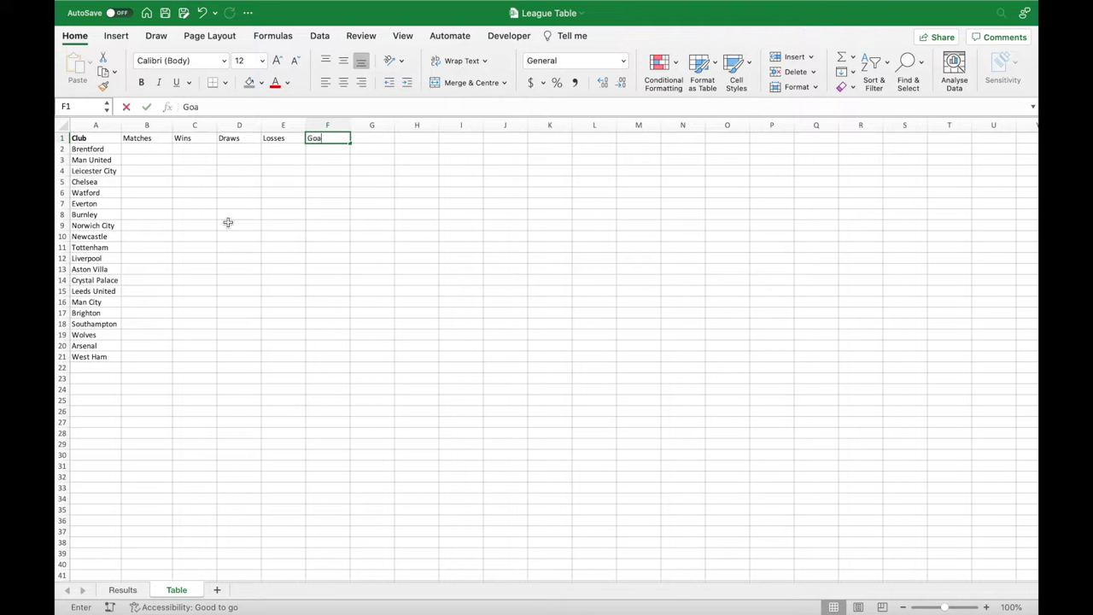
type("ls For")
key("Tab")
type("Goa")
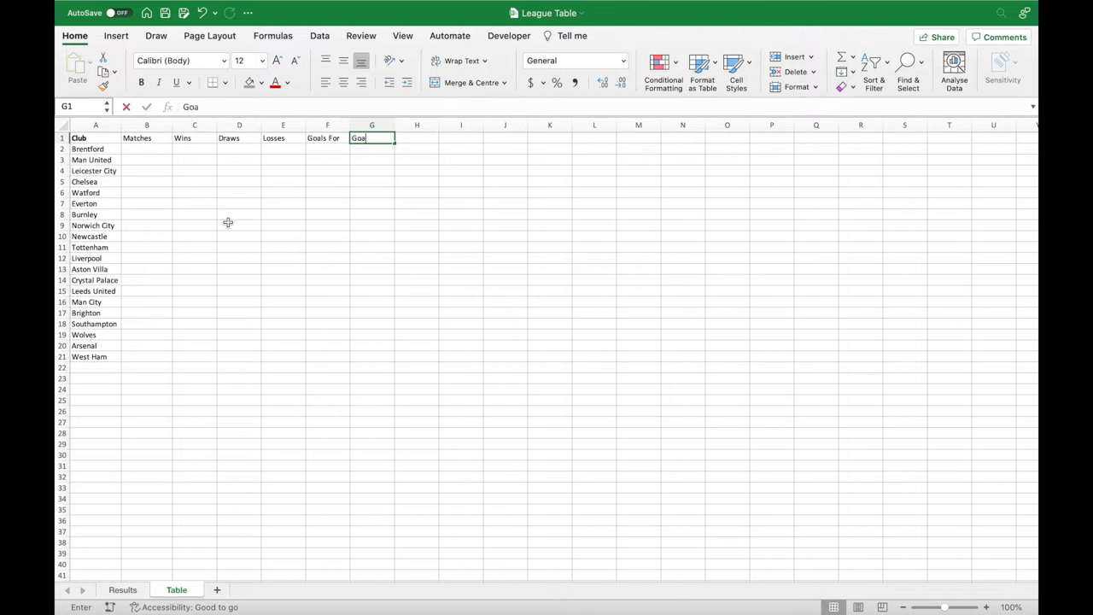
type("ls Against")
key("Tab")
type("Goal Difference")
key("Tab")
type("P")
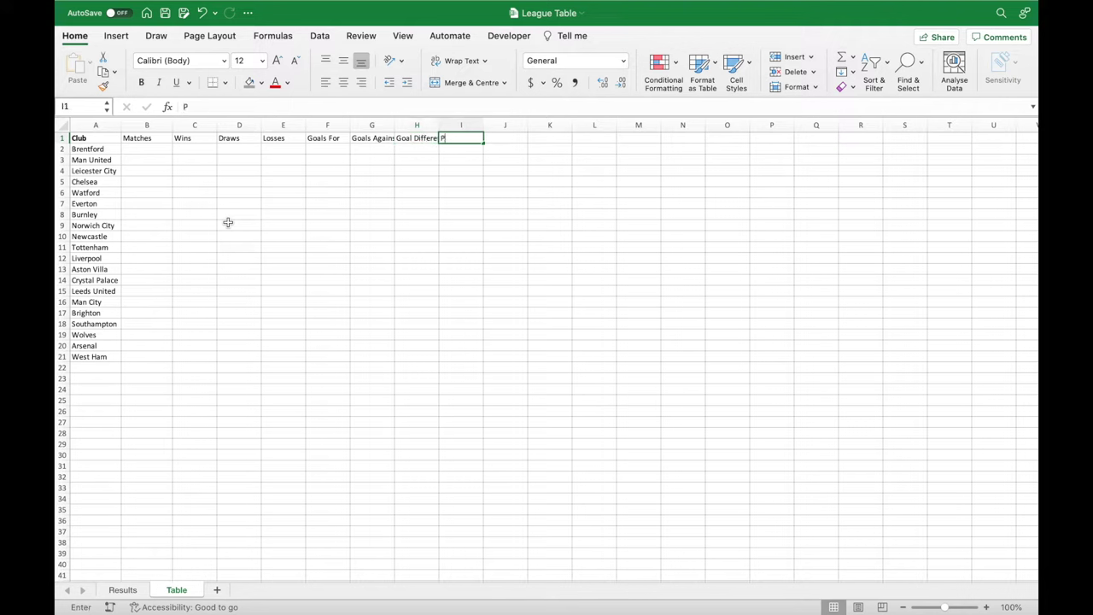
type("oints")
key("Down")
Autofit columns G and H and make the A1:I1 headers bold.
double_click(437, 124)
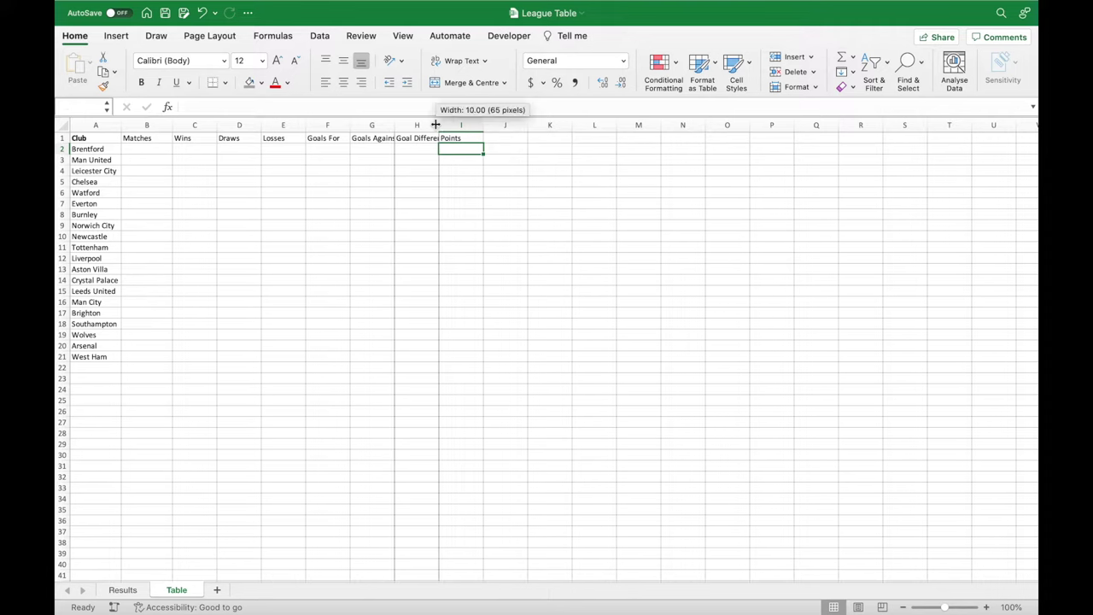
double_click(395, 125)
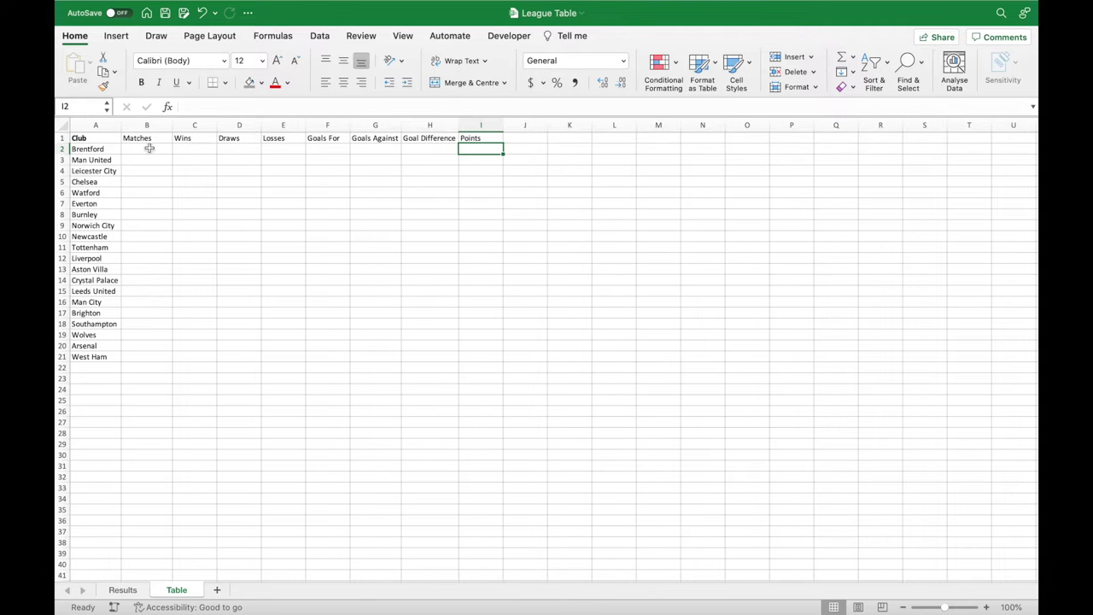
left_click(79, 138)
key("super+shift+Right")
key("super+b")
Begin Brentford's B2 formula as =COUNTIFS(Results!$B$2:$B$381,Table!$A2, matching the home club.
left_click(134, 150)
type("=")
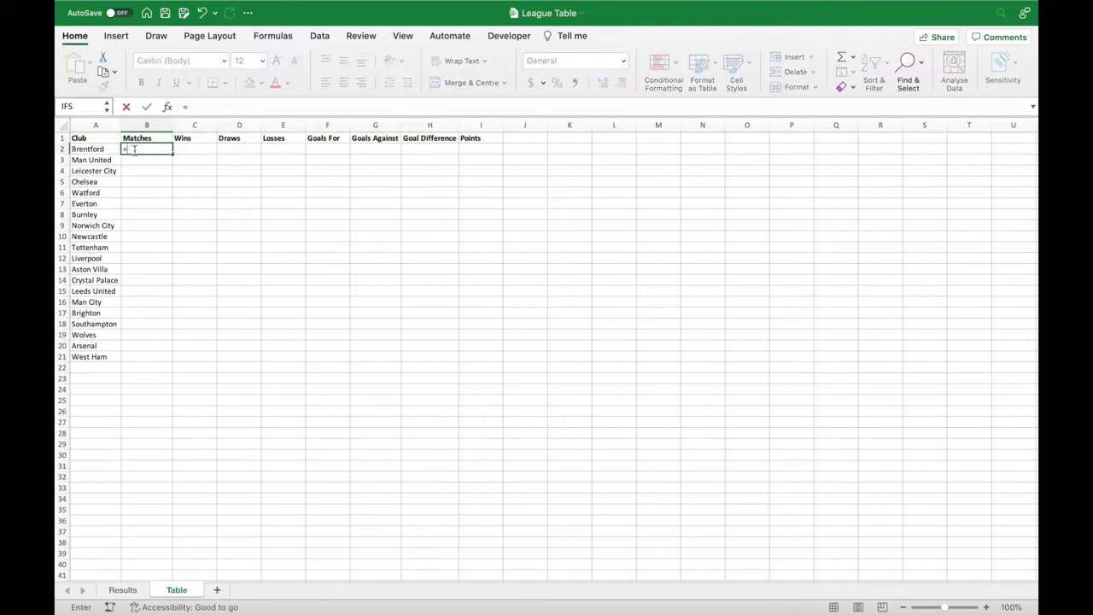
type("COUNTIFS(")
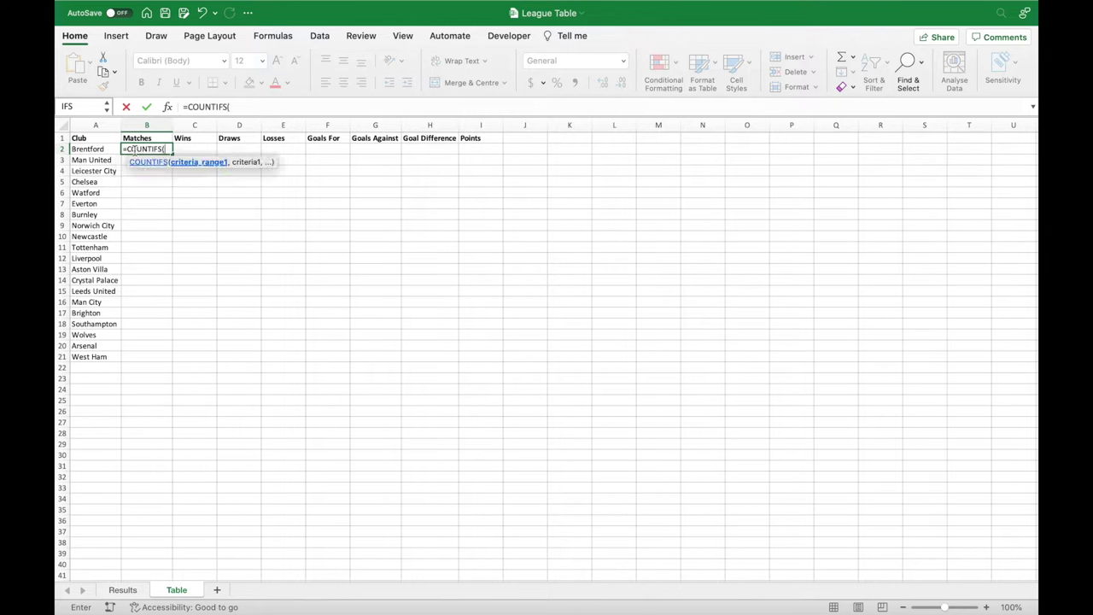
left_click(167, 216)
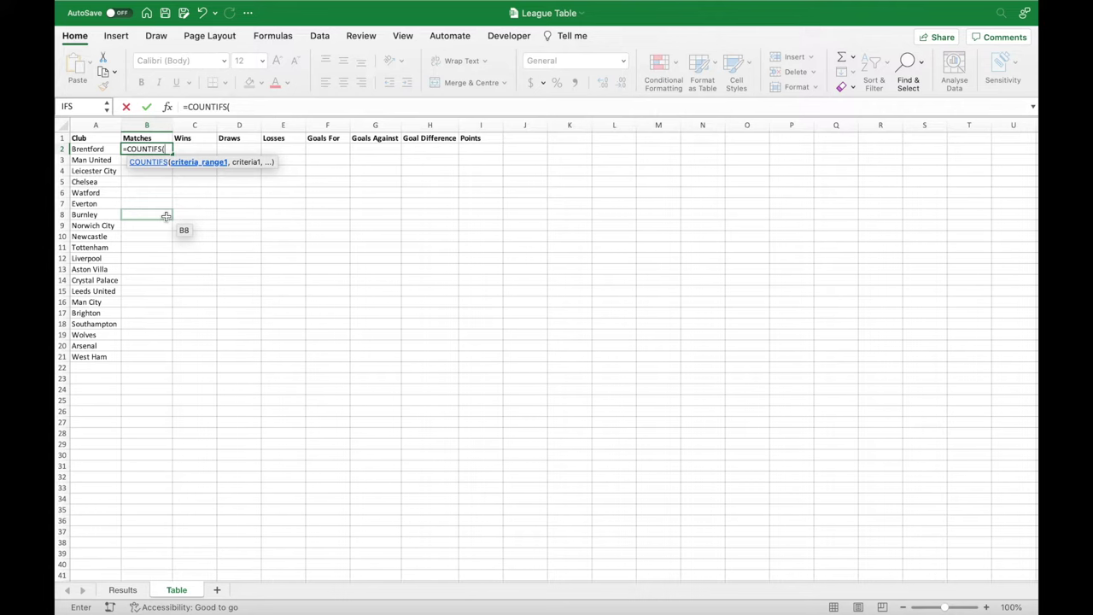
left_click(141, 591)
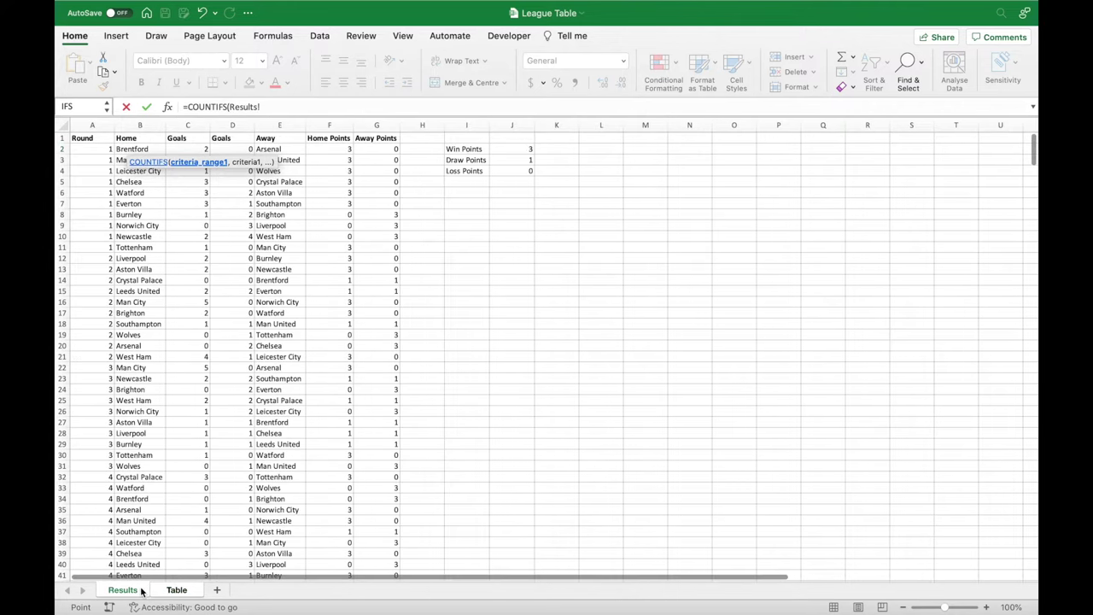
left_click(140, 149)
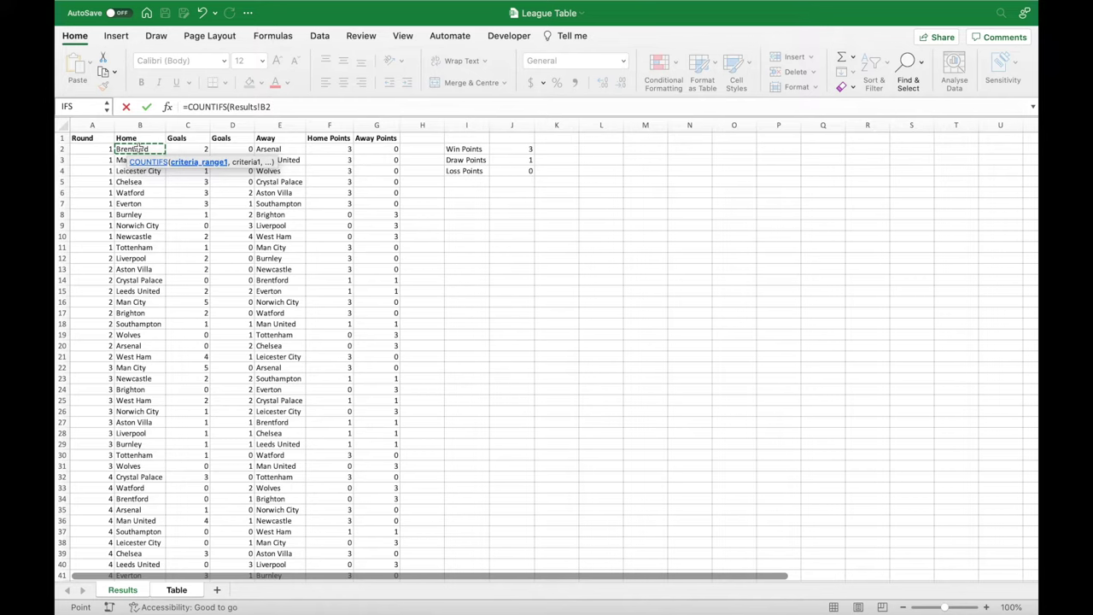
key("super+shift+Down")
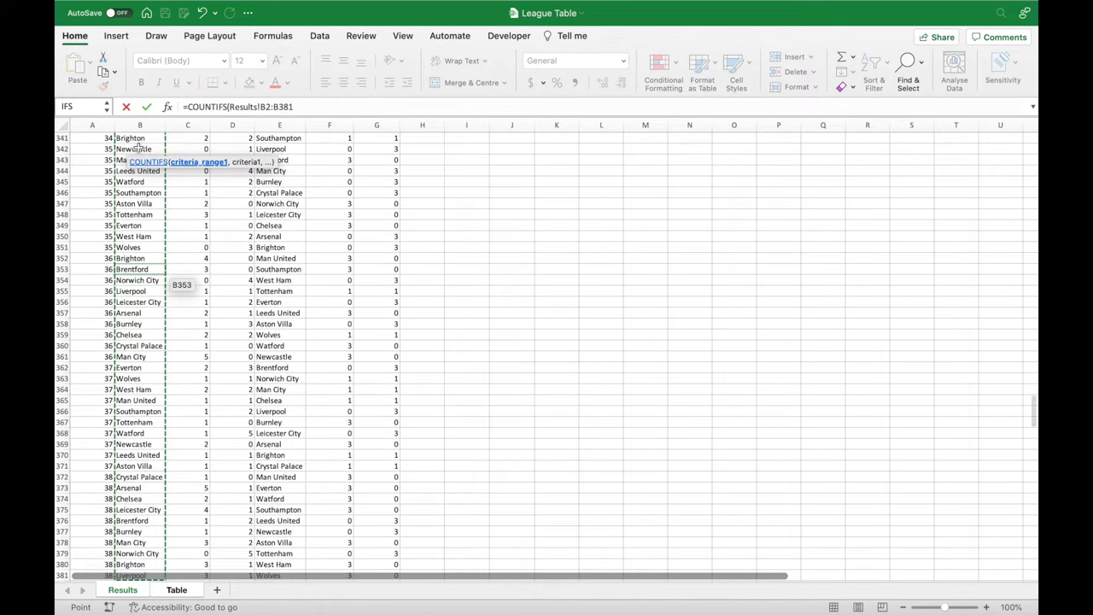
key("super+t")
type(",")
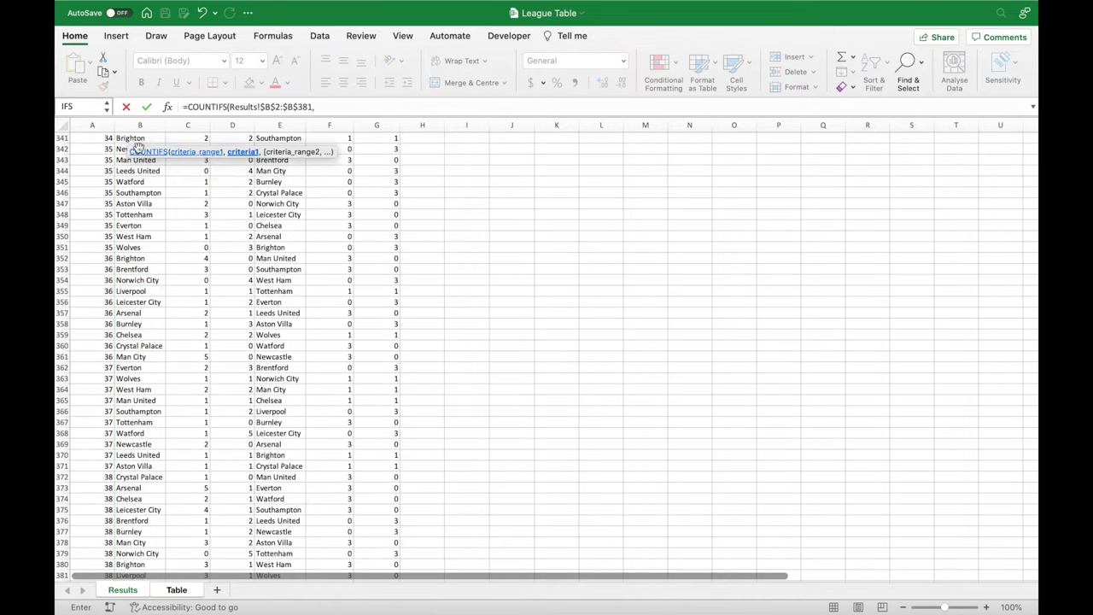
left_click(191, 594)
left_click(98, 151)
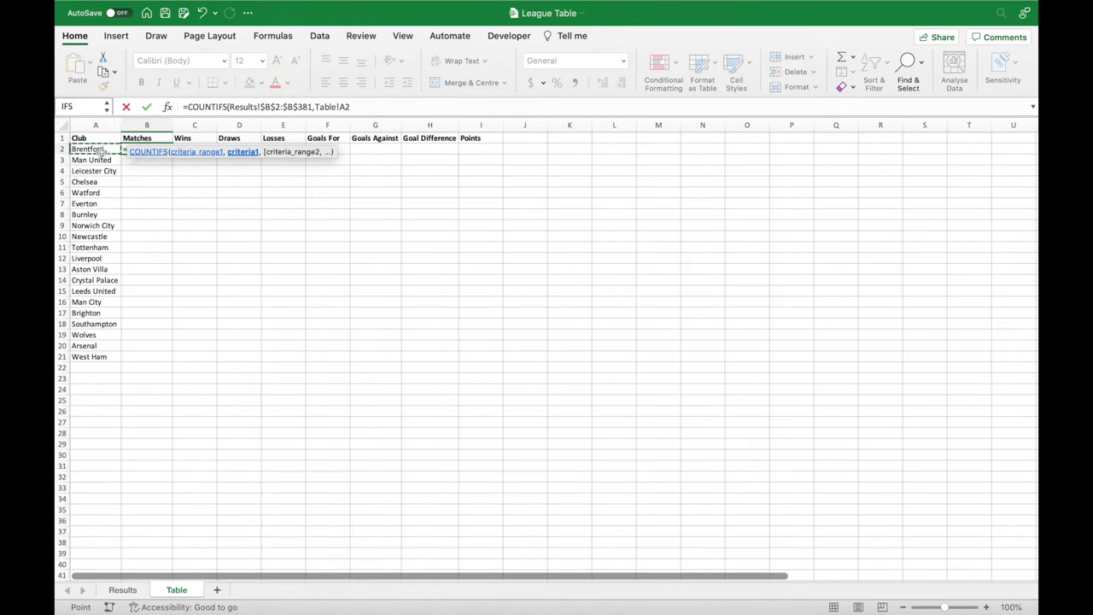
left_click(342, 107)
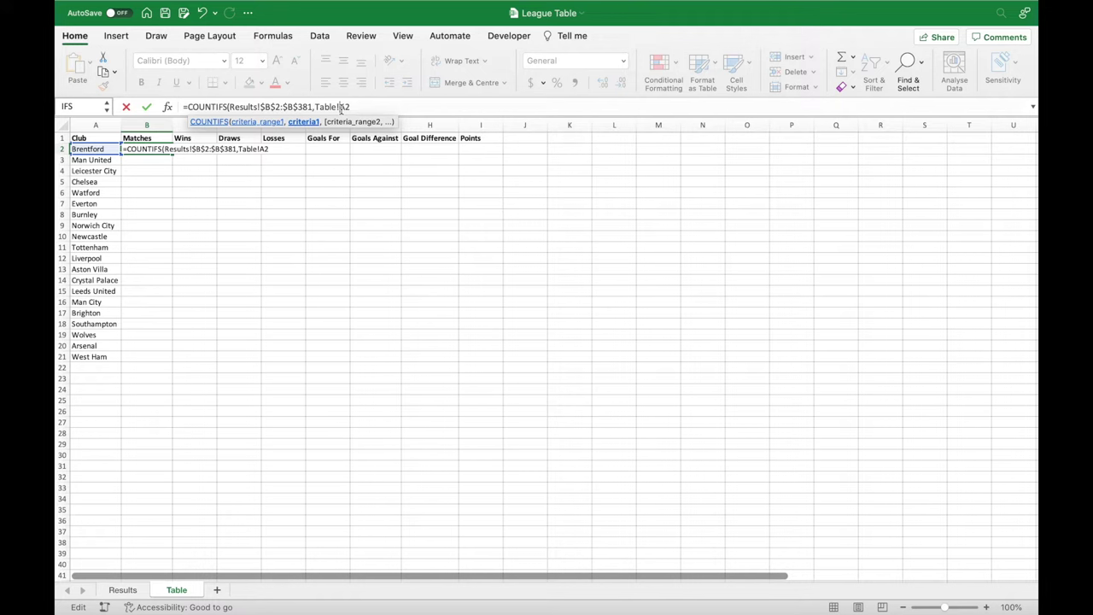
type("$A2,")
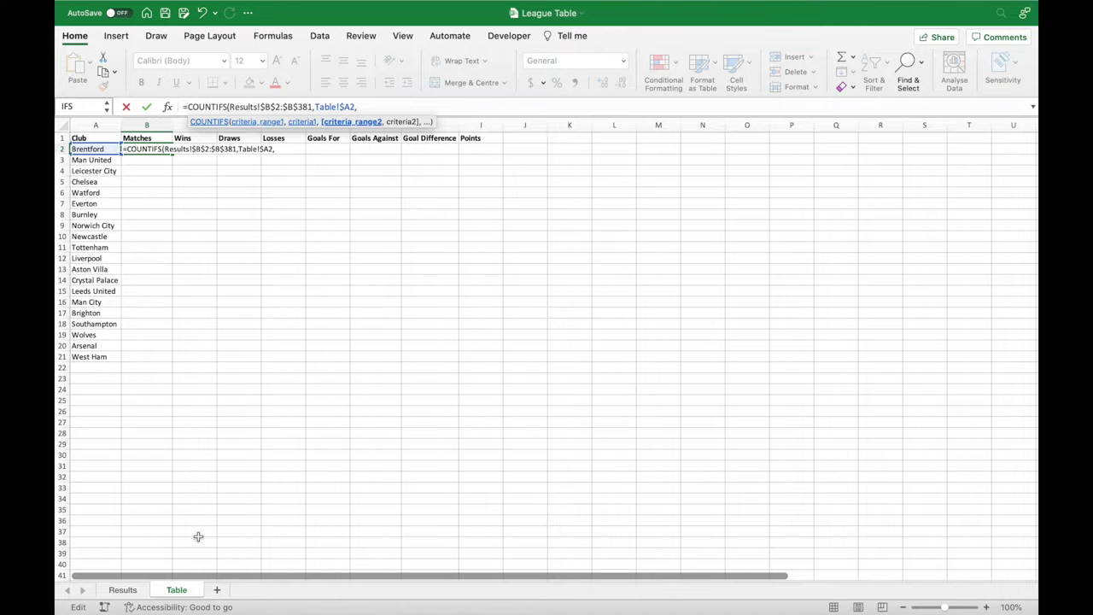
Finish the COUNTIFS with Results!$C$2:$C$381 and criterion ">=0", giving 19 home matches.
left_click(122, 589)
scroll(213, 466, "up", 20)
scroll(213, 466, "up", 15)
left_click(193, 155)
left_click(193, 149)
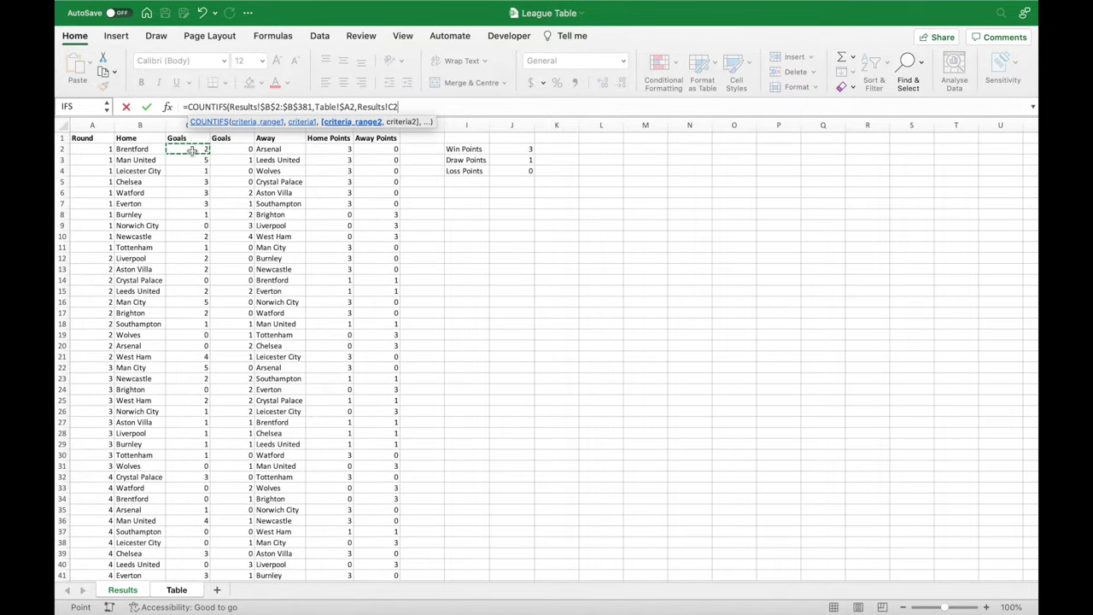
key("ctrl+shift+Down")
key("F4")
type(",\">=0")
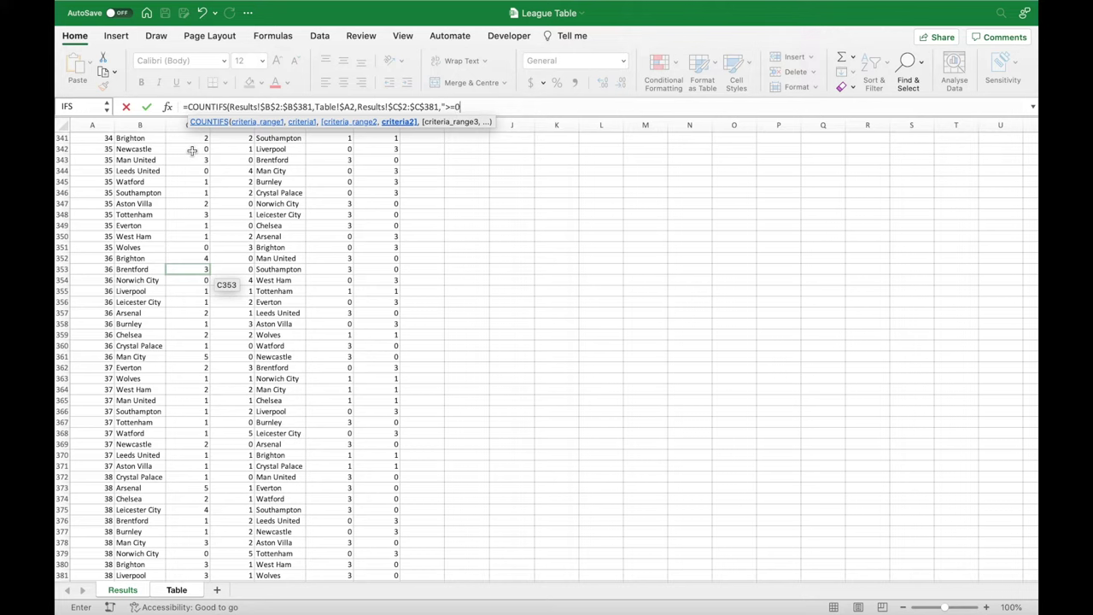
type("\")")
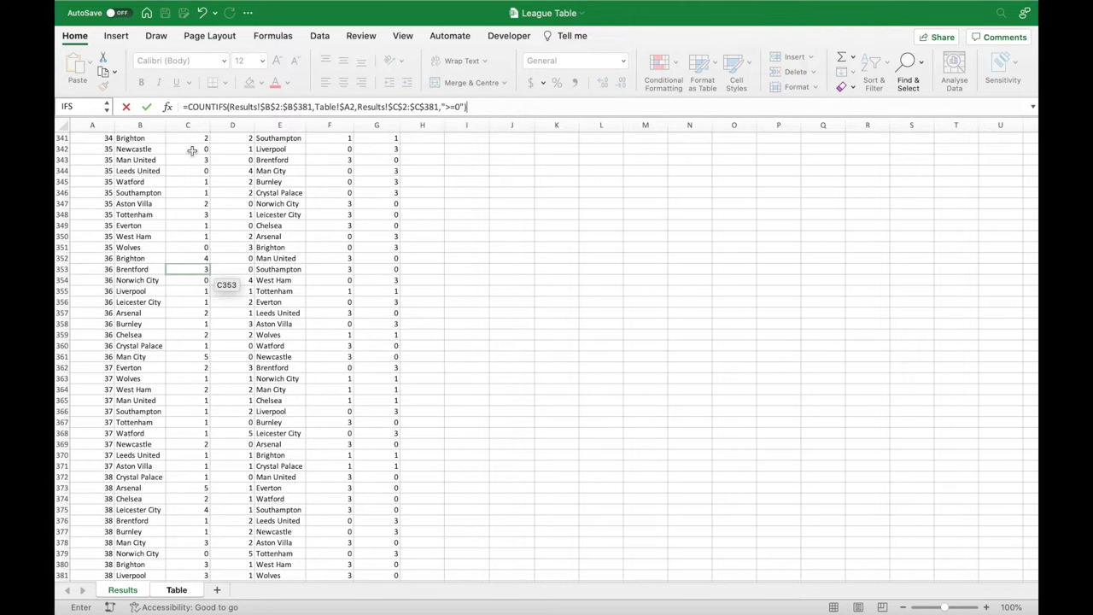
key("Return")
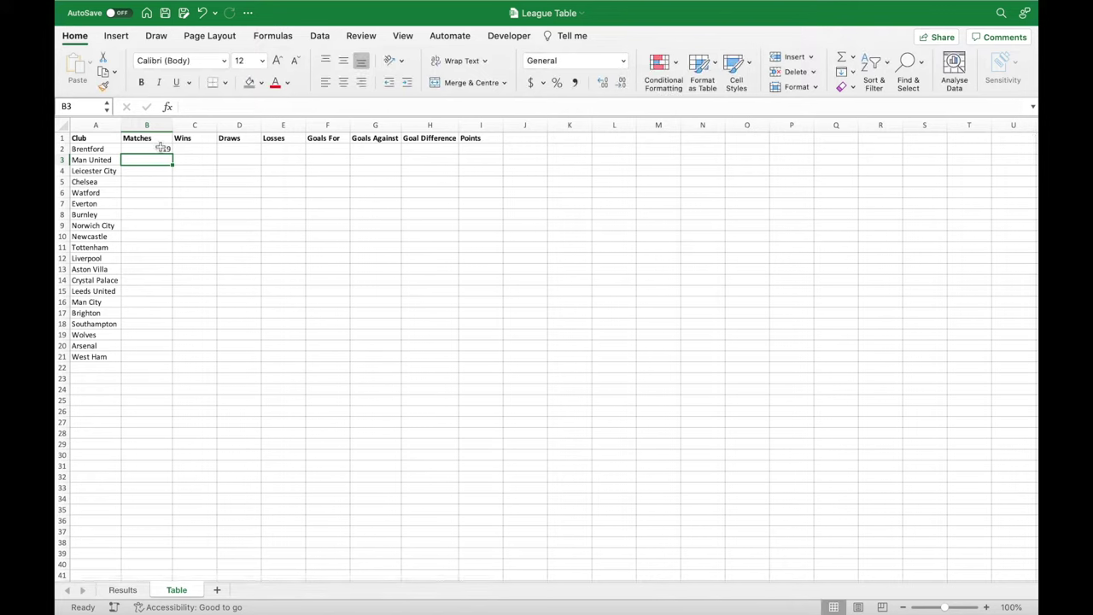
Extend B2 with +COUNTIFS(Results!$E$2:$E$381,$A2, to match Brentford as the away club.
left_click(163, 148)
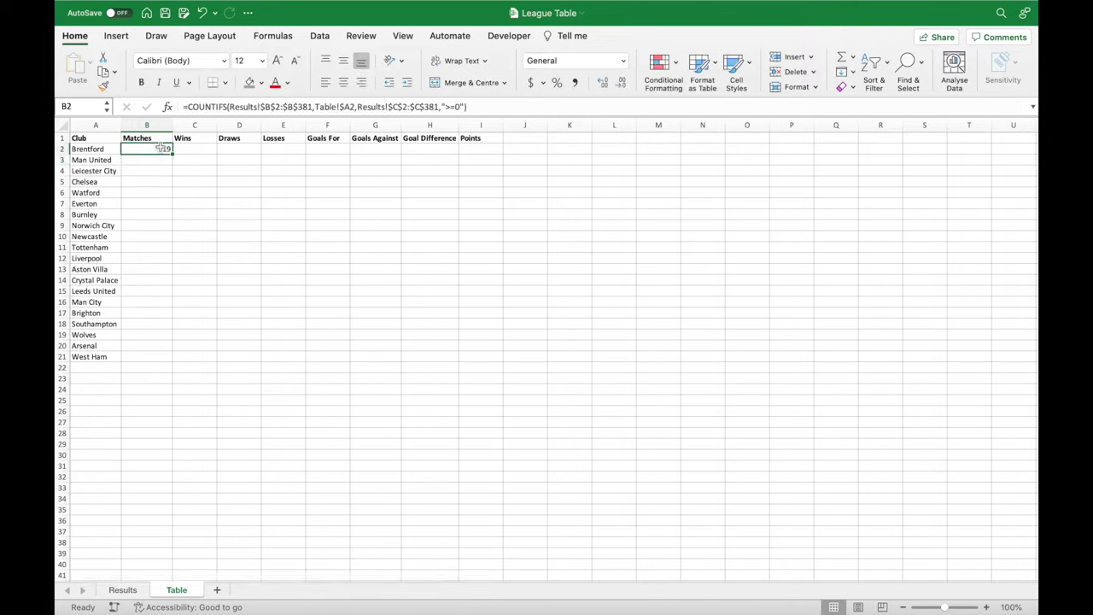
left_click(495, 106)
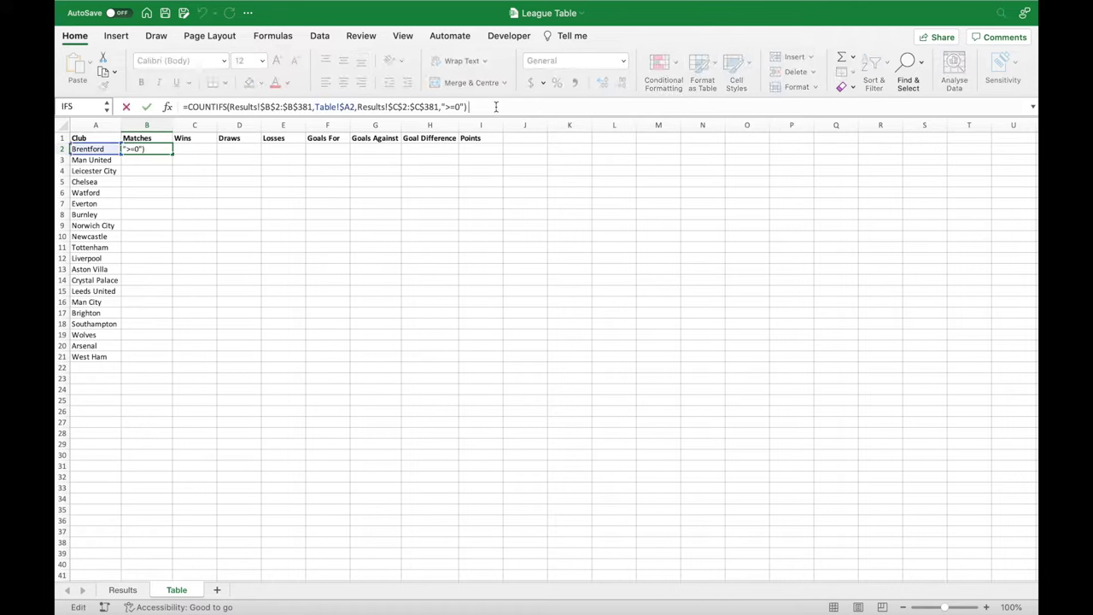
type("+COUNTIFS(")
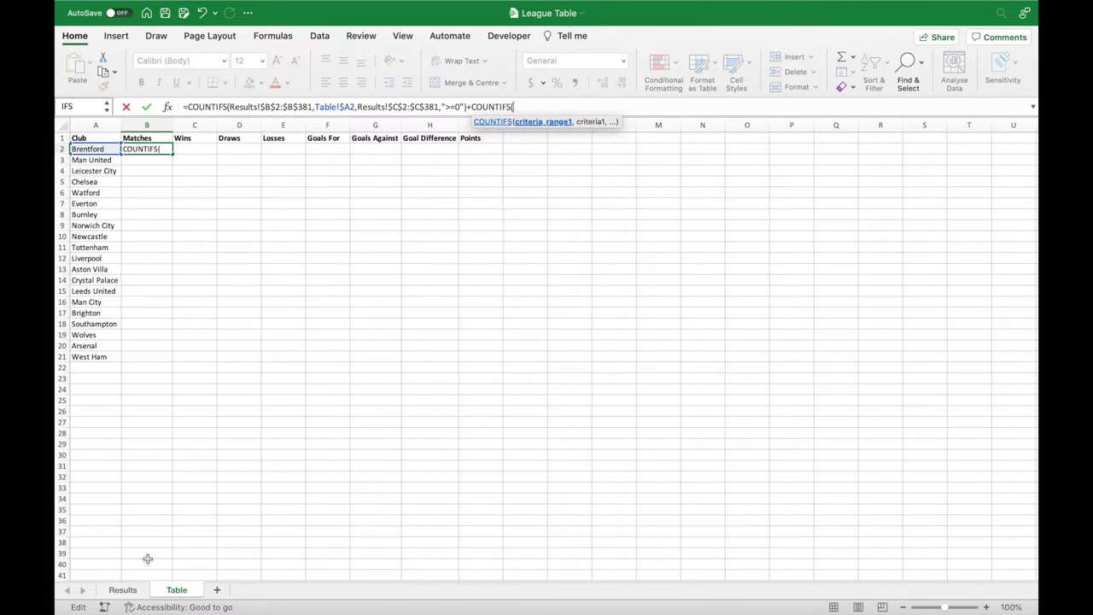
left_click(129, 591)
scroll(225, 347, "up", 20)
left_click(278, 150)
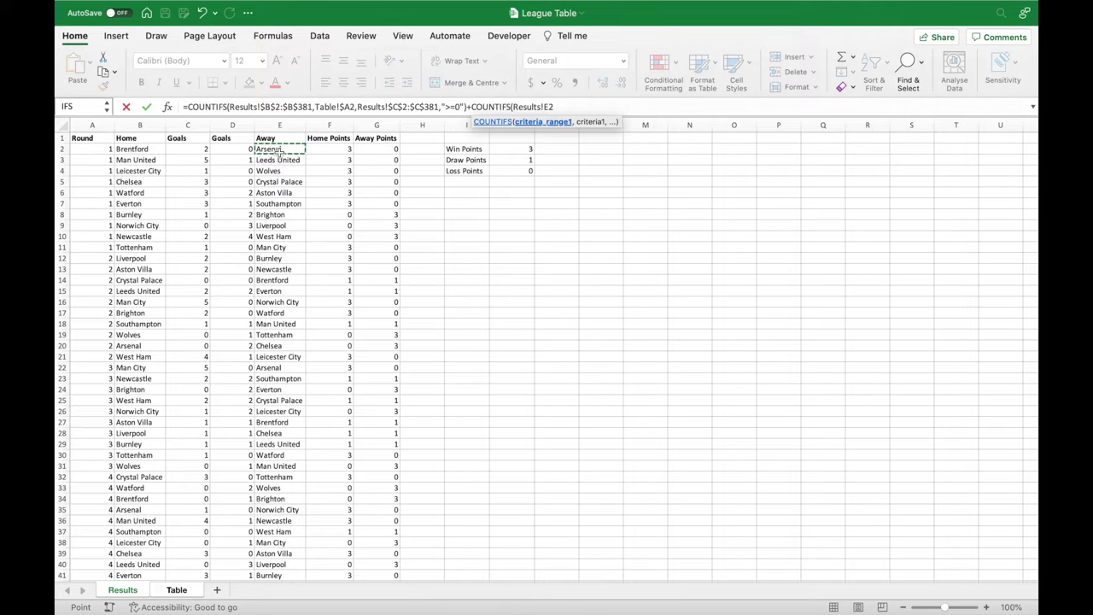
key("ctrl+shift+Down")
key("F4")
type(",")
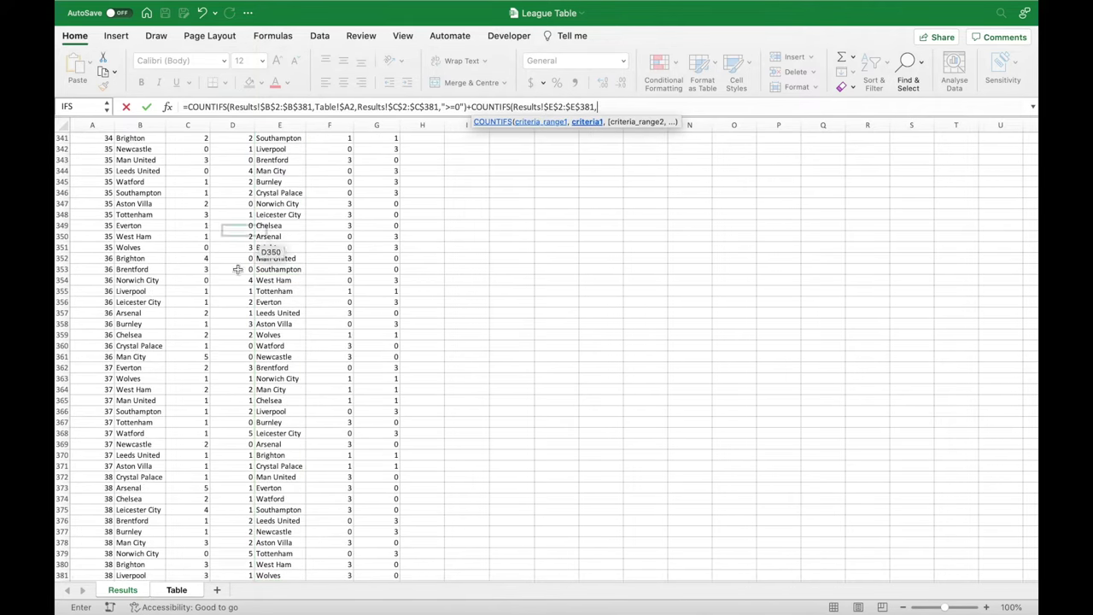
left_click(196, 591)
left_click(99, 152)
left_click(624, 108)
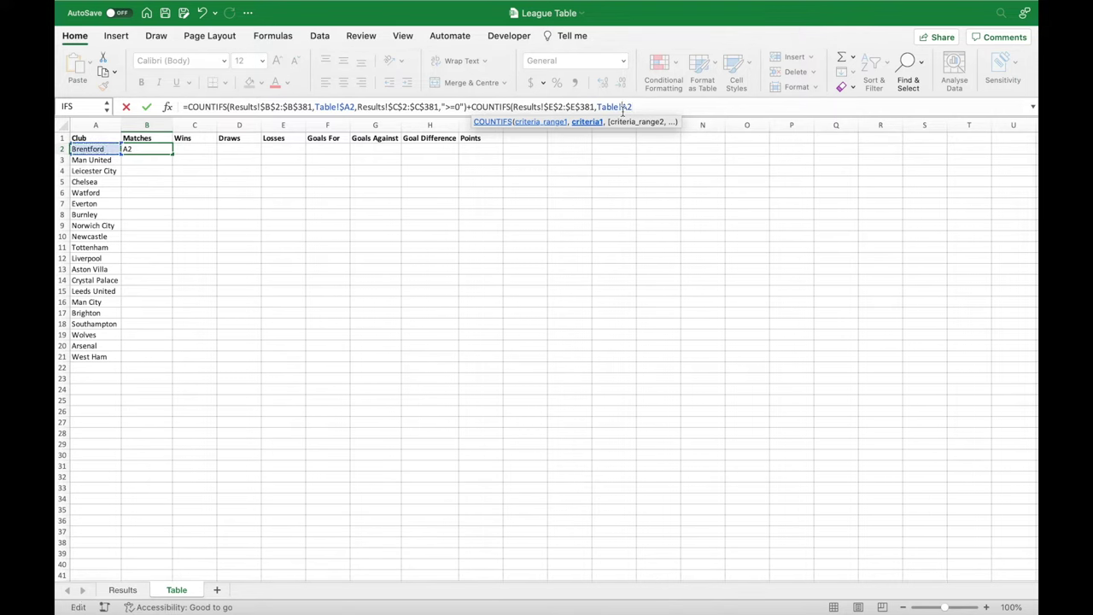
type("$A2,")
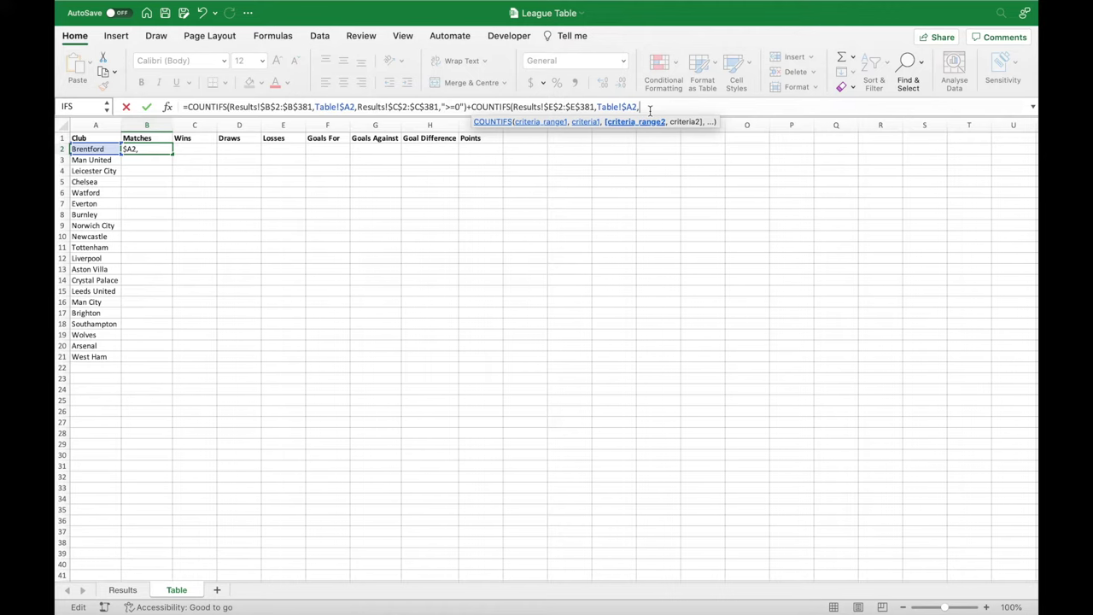
Complete the away COUNTIFS with the absolute away goals range D2:D381 and ">=0".
left_click(139, 589)
scroll(198, 538, "down", 2)
left_click(247, 521)
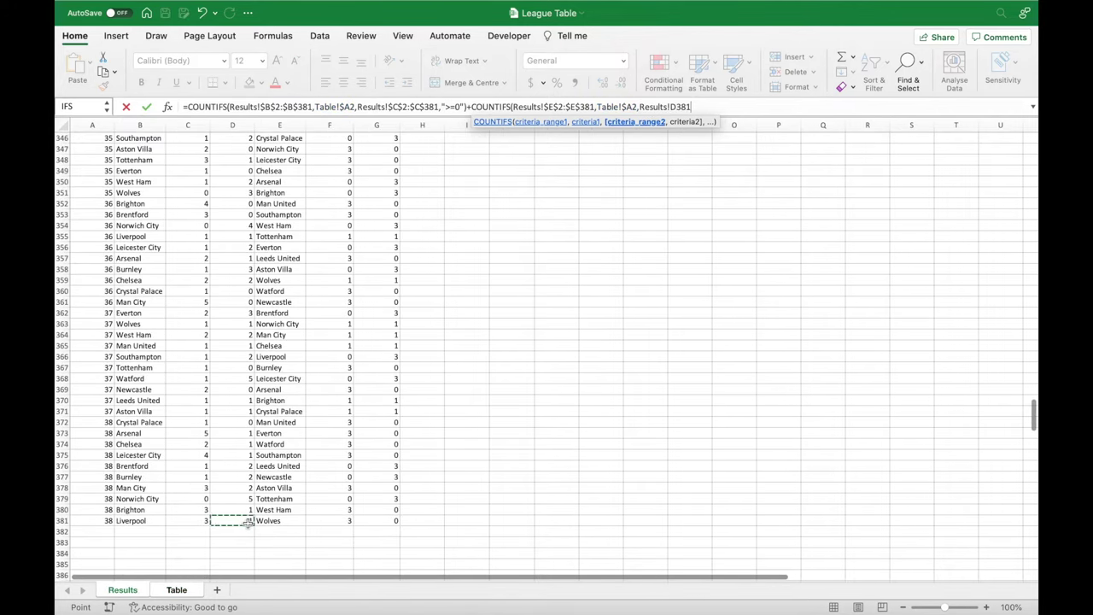
key("super+shift+Up")
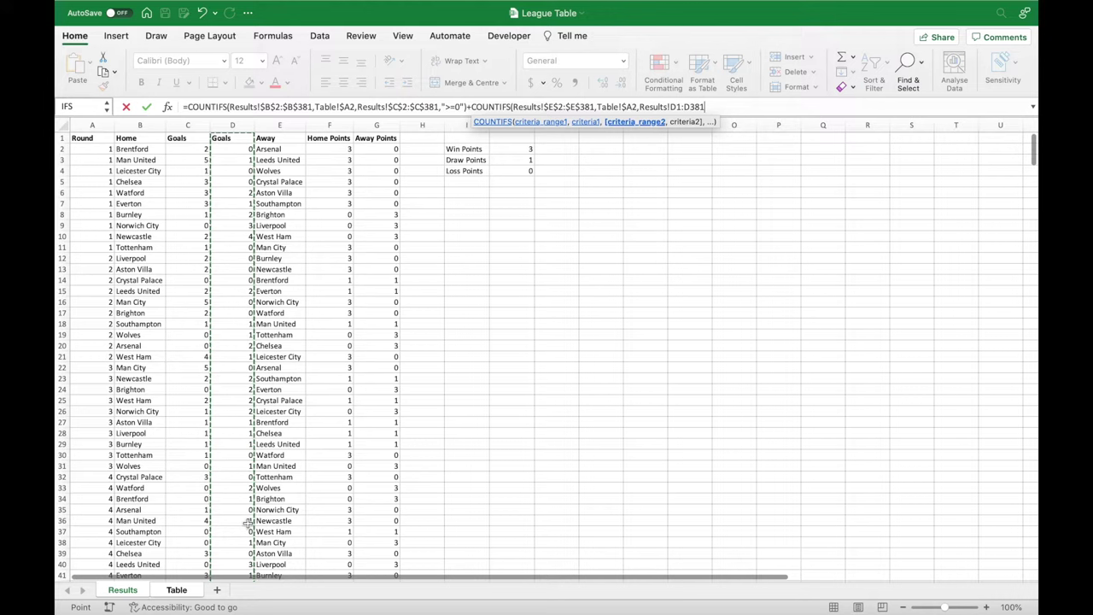
left_click(680, 107)
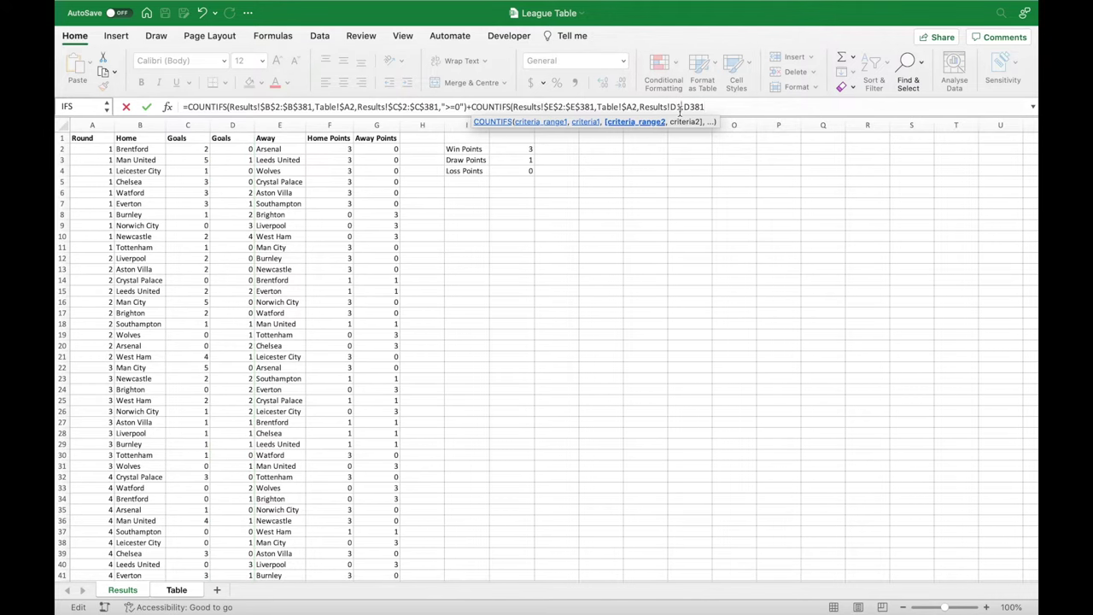
type("2")
left_click_drag(671, 107, 708, 106)
key("F4")
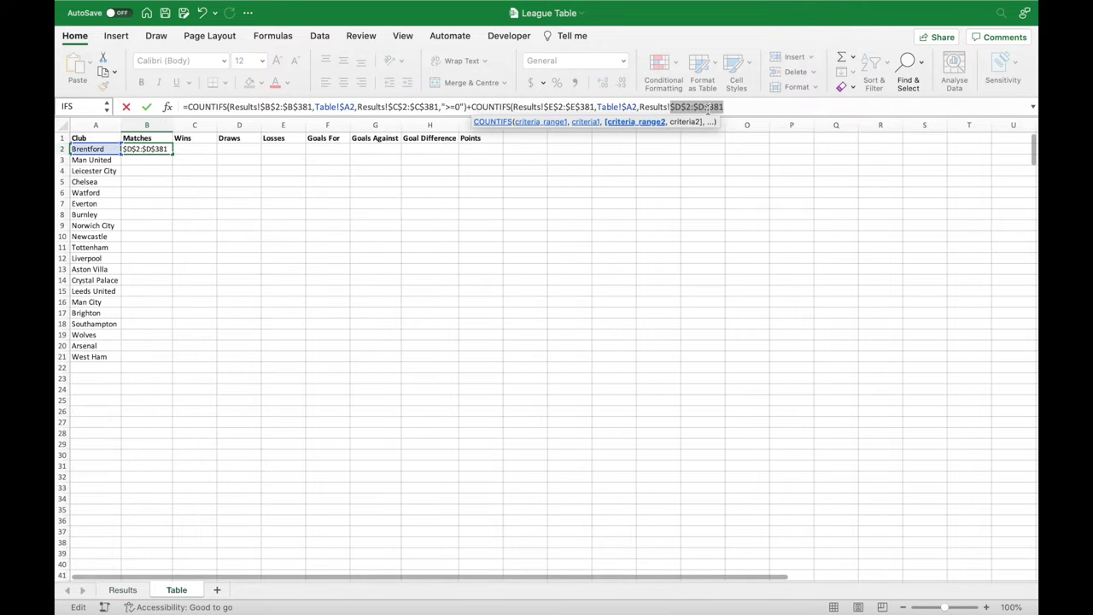
left_click(741, 109)
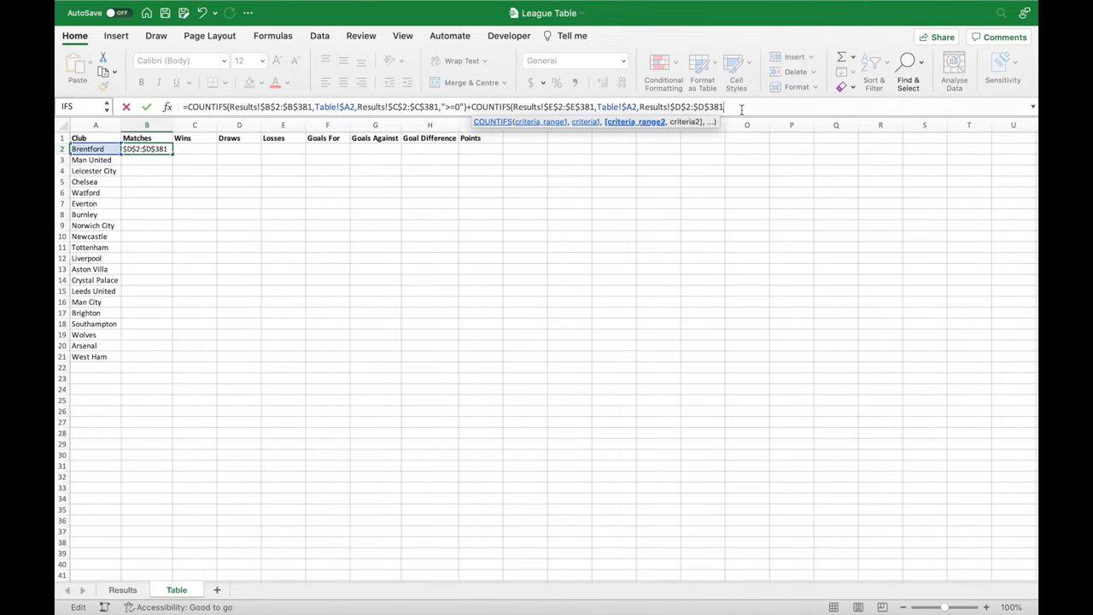
type(",\">=")
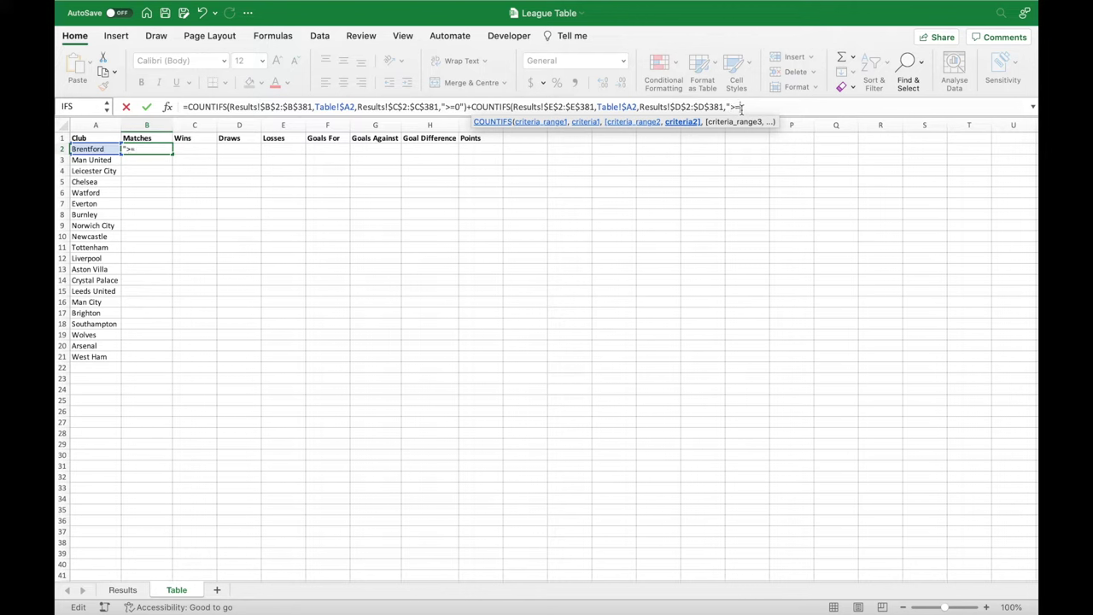
type("0\")")
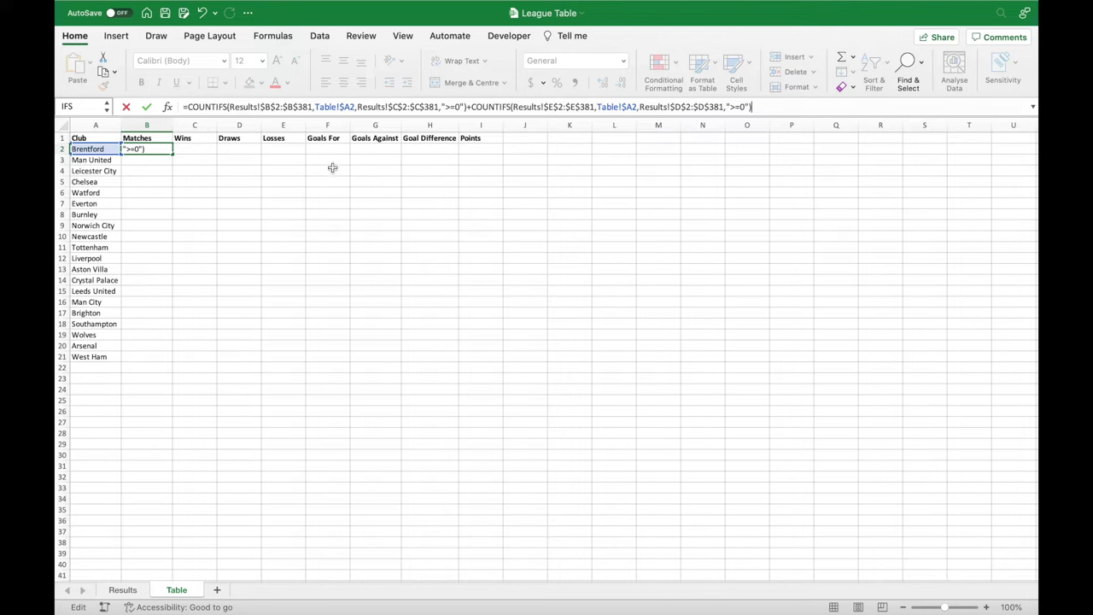
Wrap the combined Matches formula in IFERROR(...,0) and commit it.
left_click(188, 107)
type("IFERROR(")
left_click(797, 108)
type(",0")
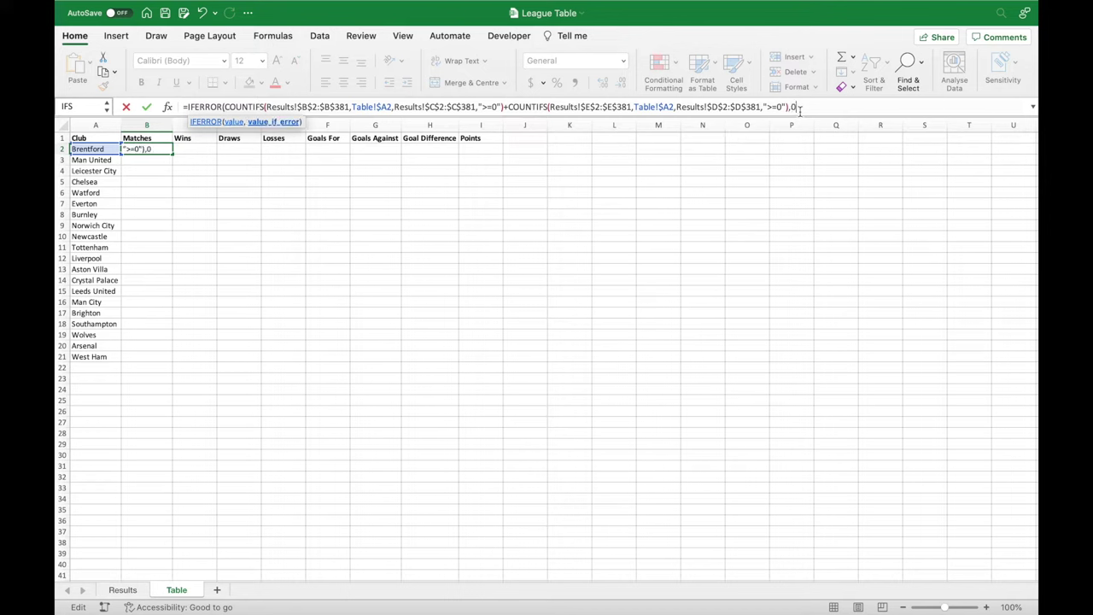
type(")")
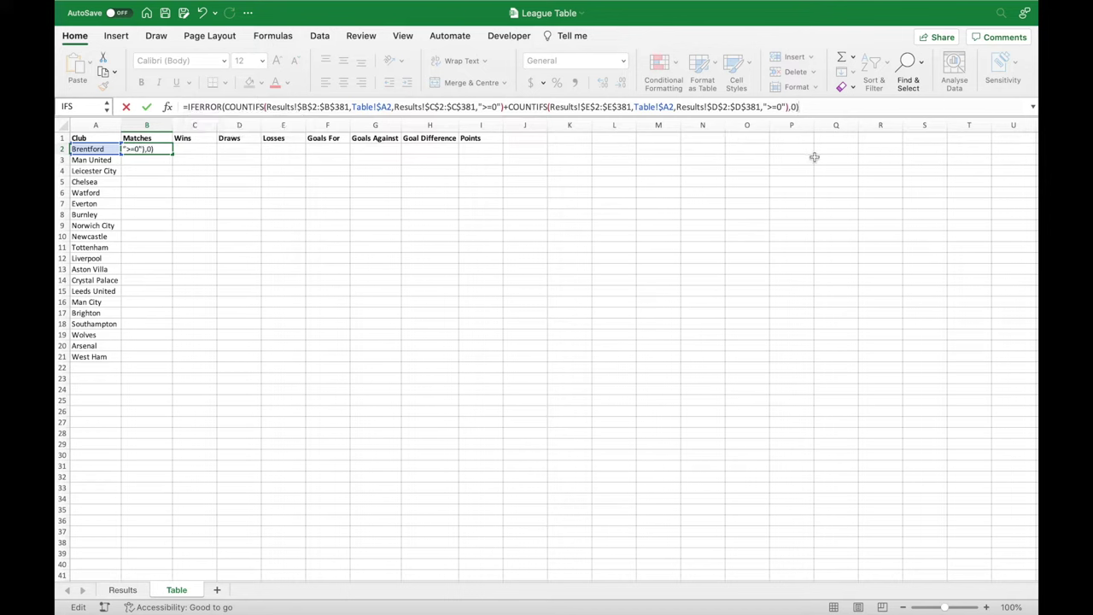
key("Return")
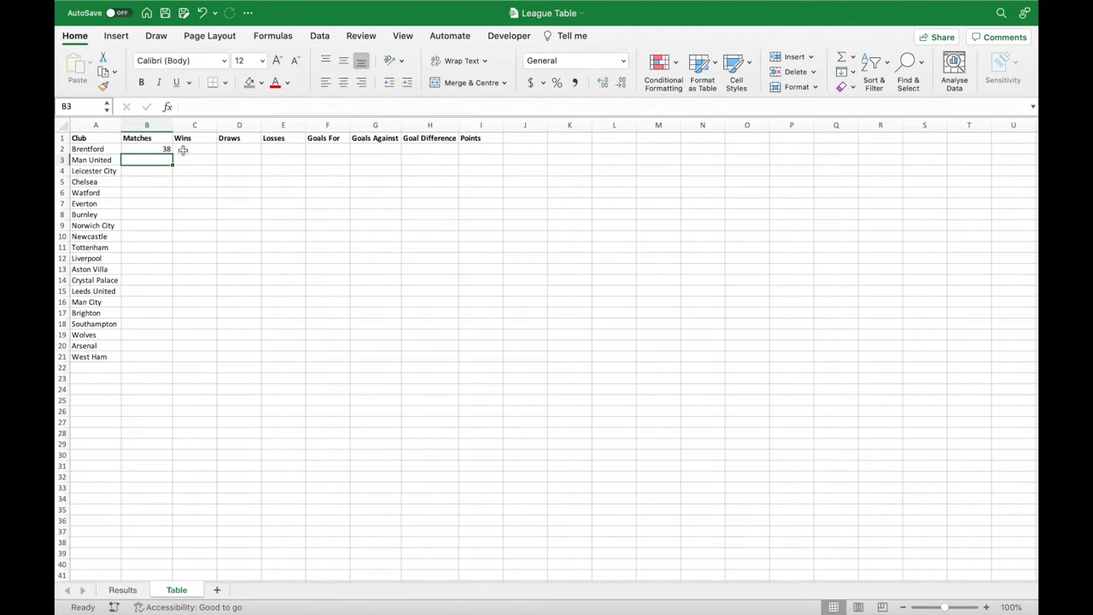
Fill the Matches formula down so every club shows 38, and save the workbook.
left_click(165, 149)
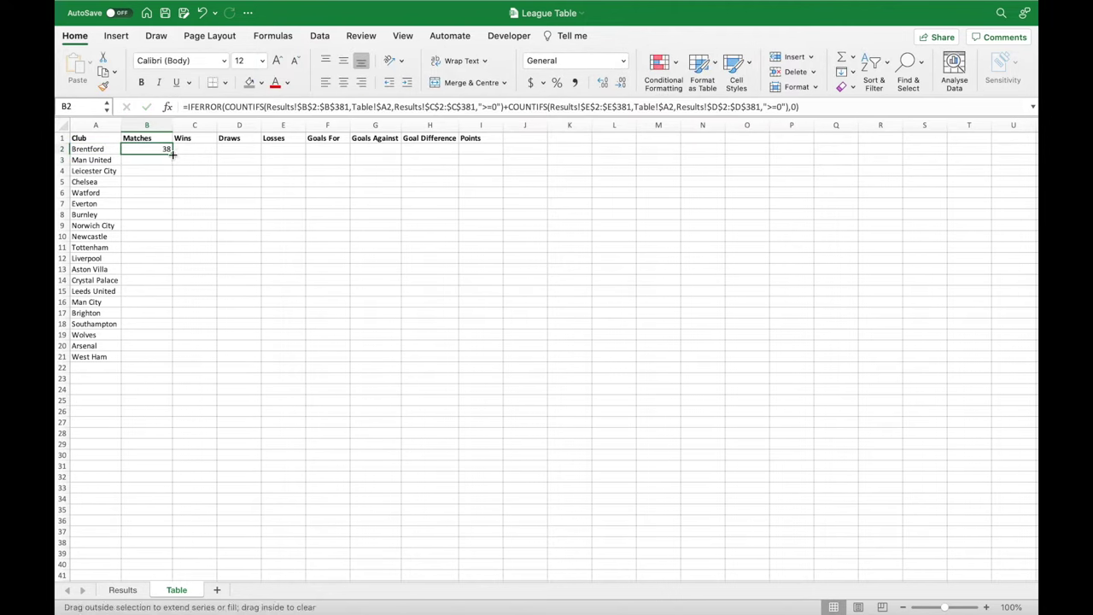
double_click(173, 155)
left_click(192, 151)
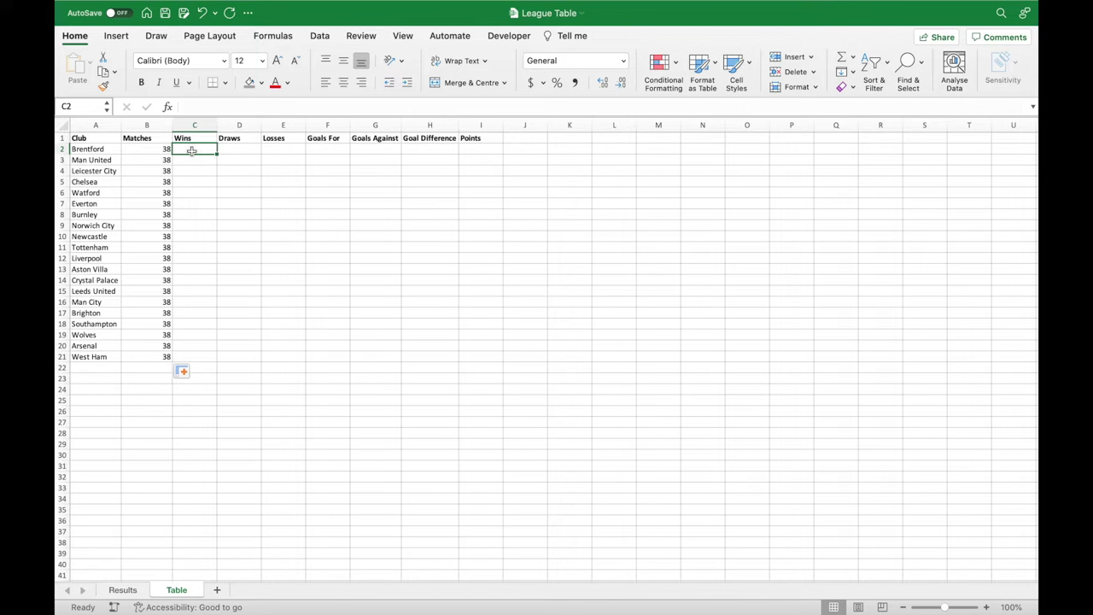
key("super+s")
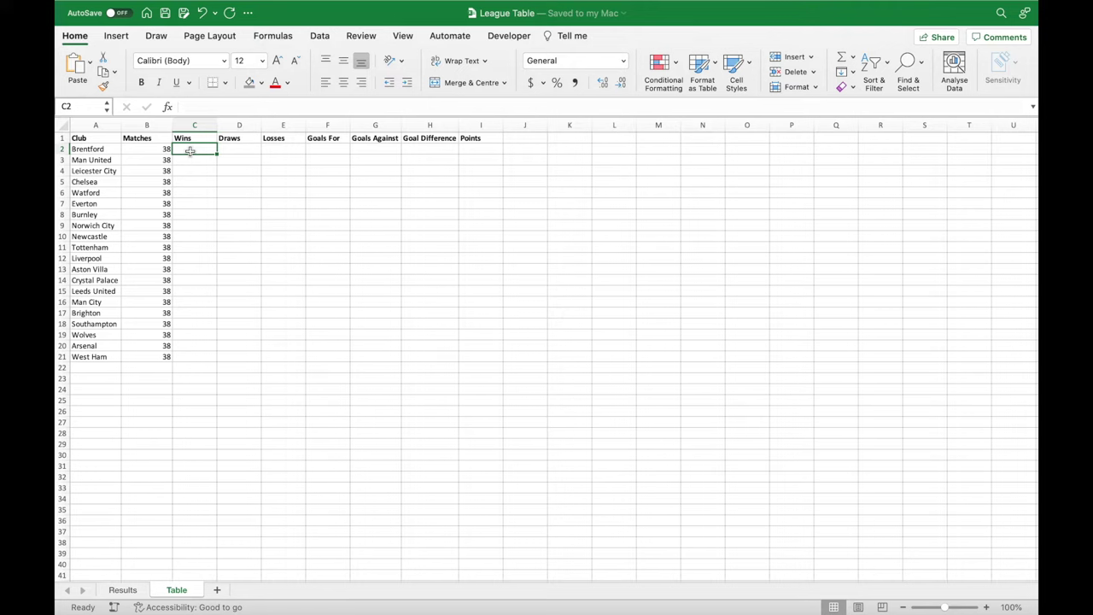
Start C2 with =COUNTIFS( over the absolute home-team range Results!$B$2:$B$381.
type("=")
left_click_drag(217, 153, 220, 180)
type("COUNTIF(")
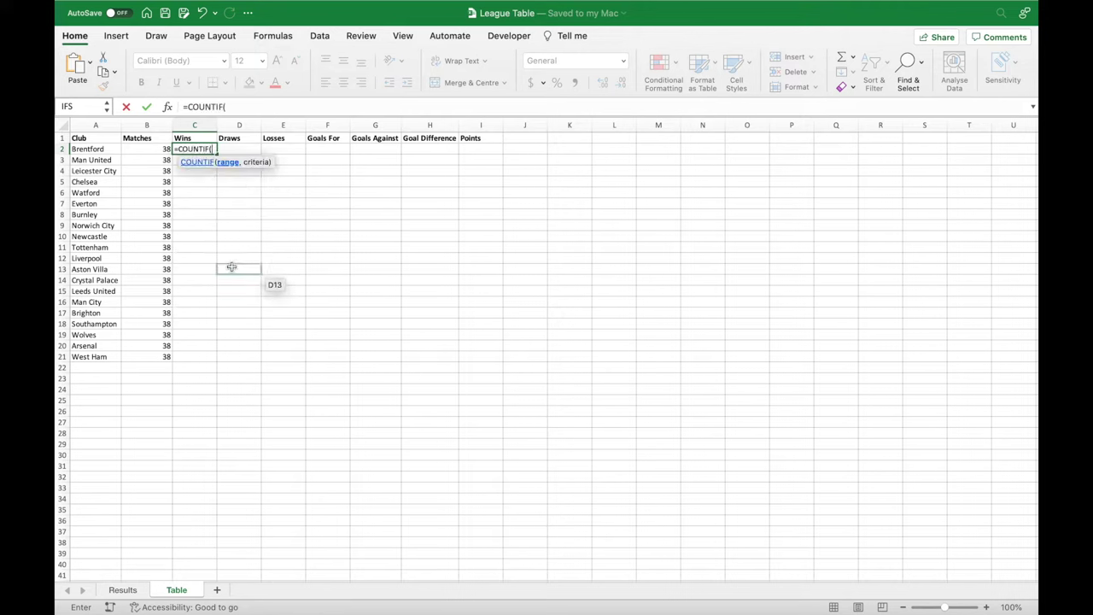
key("BackSpace")
type("S(")
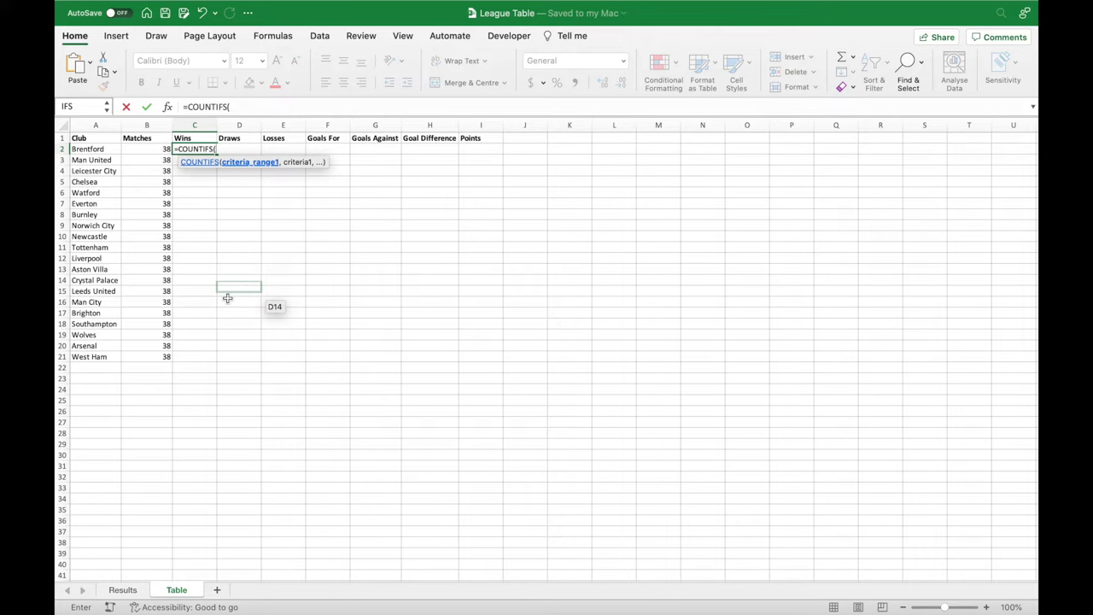
left_click(122, 590)
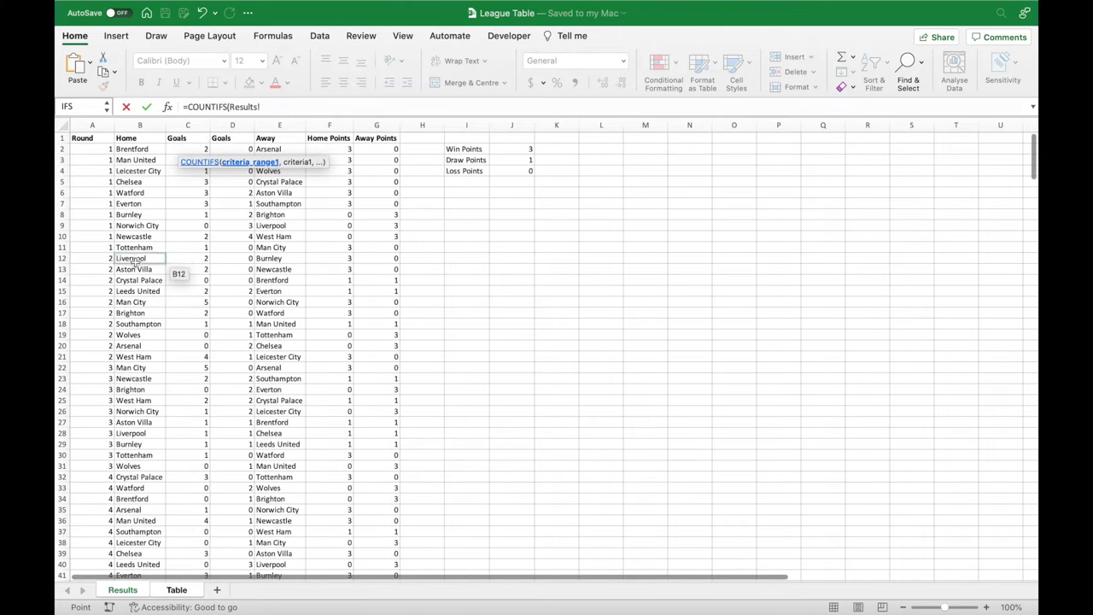
left_click(133, 148)
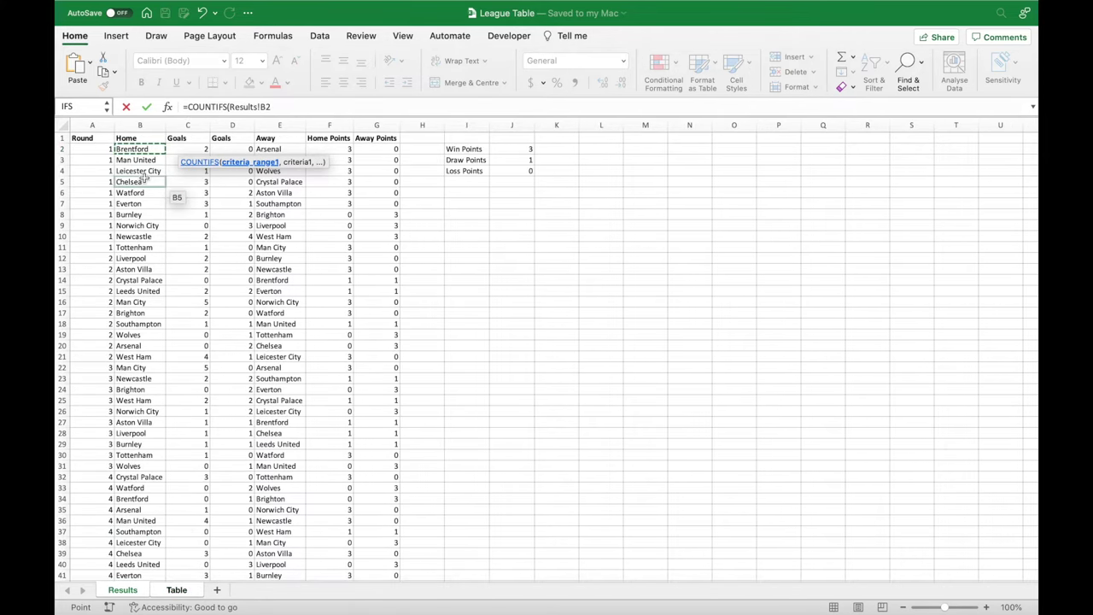
key("ctrl+shift+Down")
key("F4")
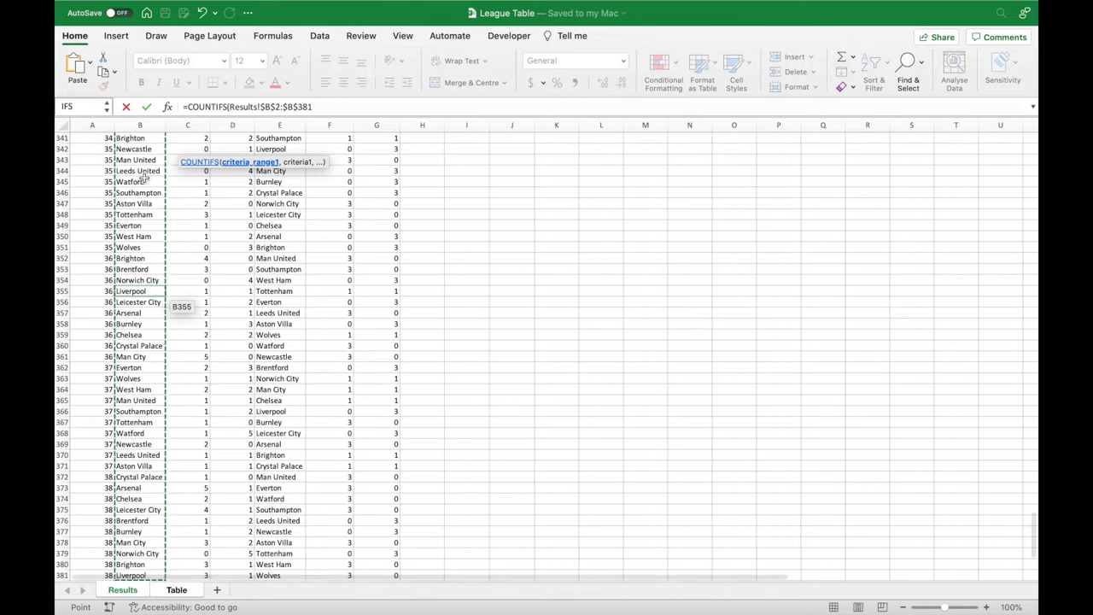
type(",")
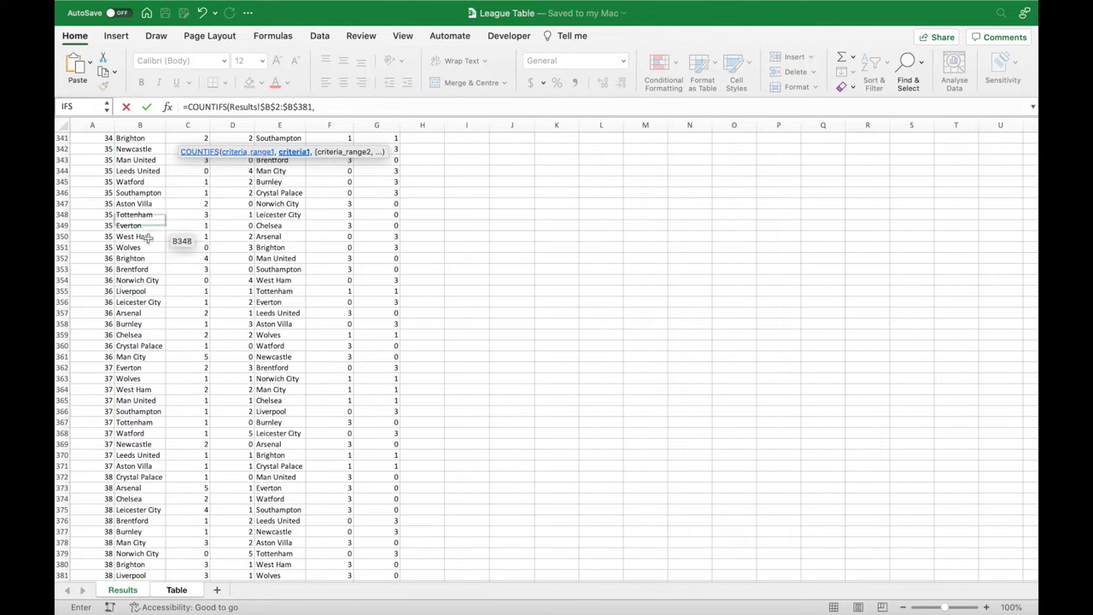
Add the club criterion Table!$A2 to the home count.
left_click(176, 589)
left_click(95, 150)
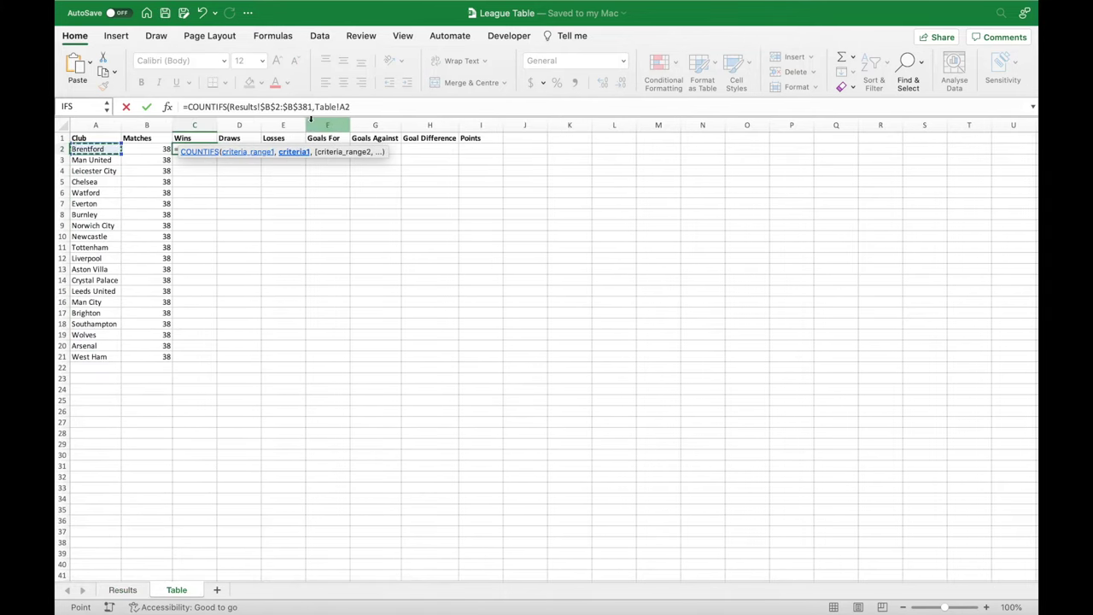
left_click(339, 107)
type("$A2")
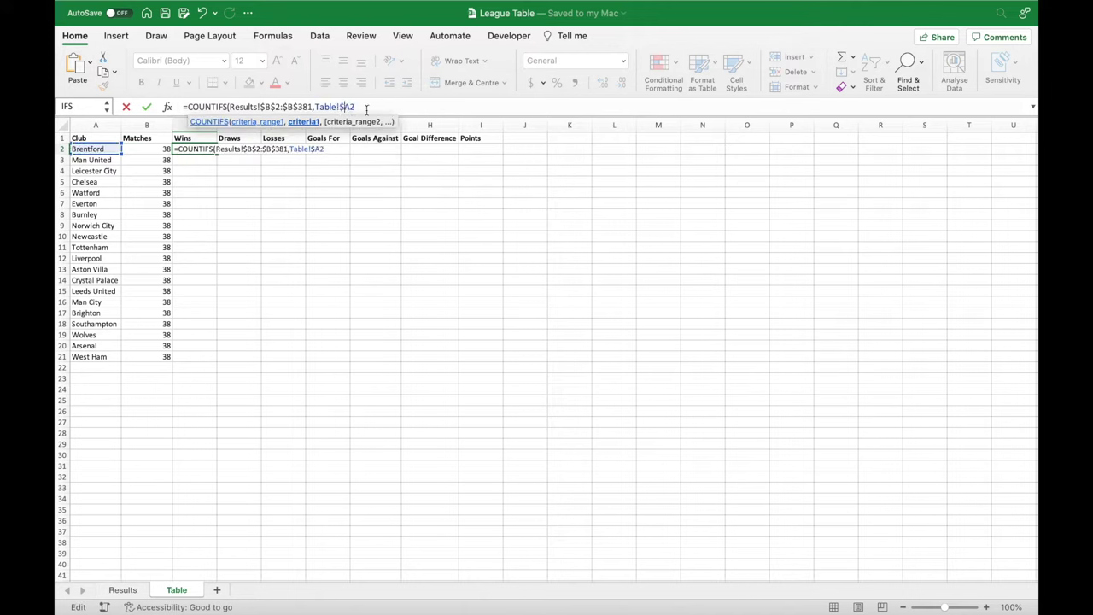
type(",")
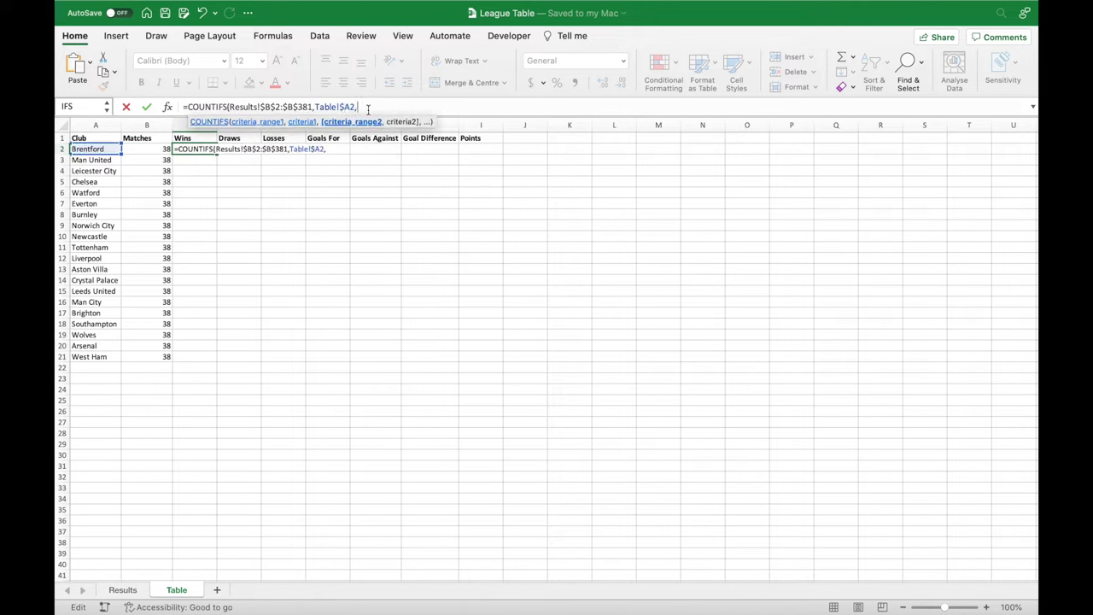
Add the absolute Home Points range Results!$F$2:$F$381 as the second criteria range.
left_click(128, 589)
scroll(165, 507, "down", 3)
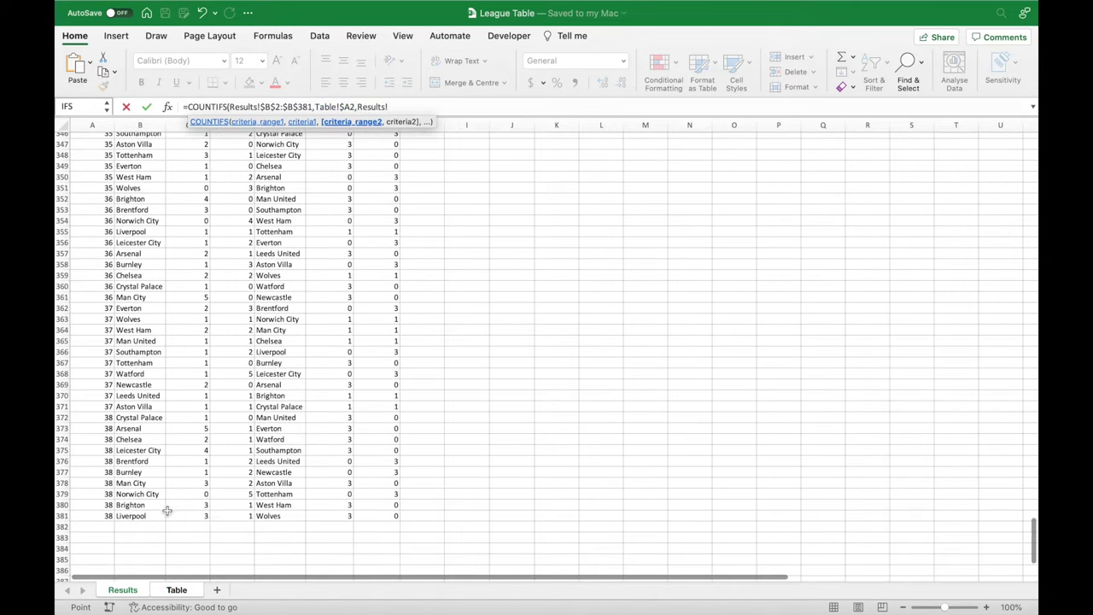
left_click(321, 516)
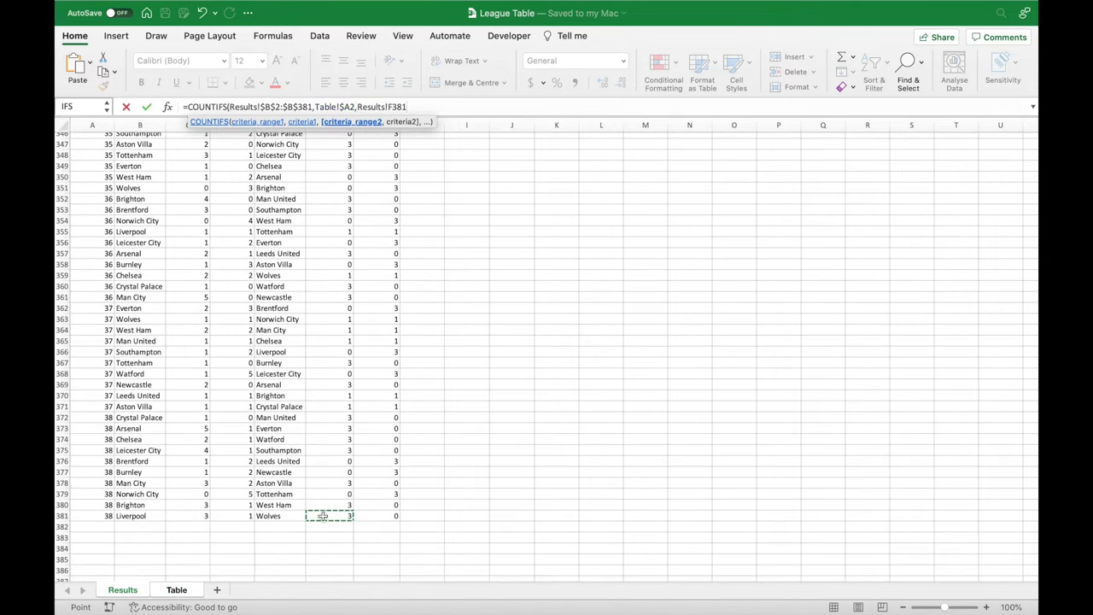
key("super+shift+Up")
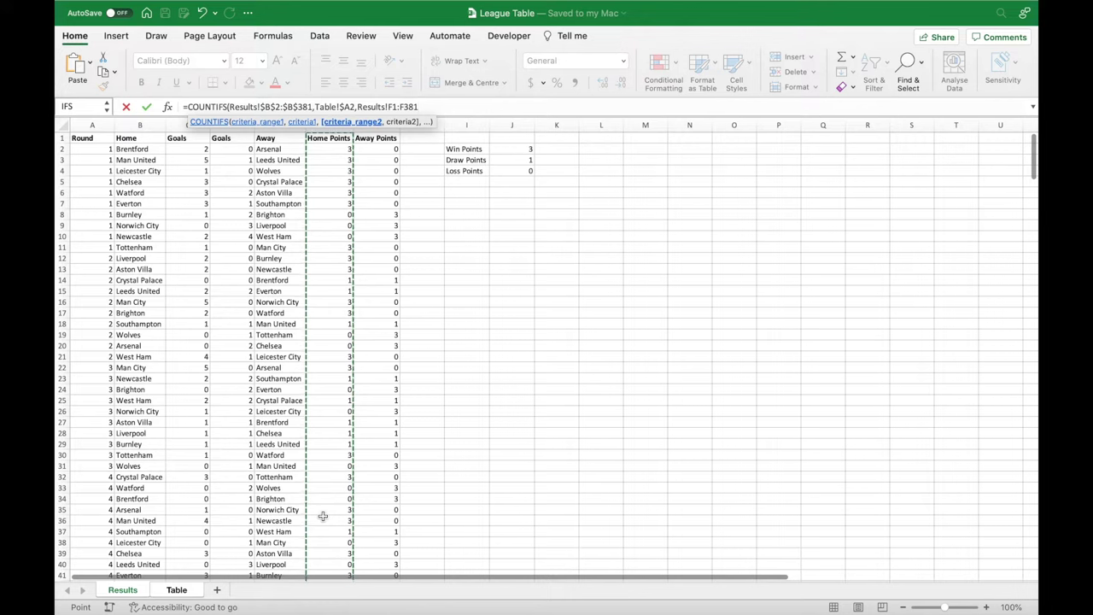
left_click(396, 107)
key("BackSpace")
key("BackSpace")
type("2:")
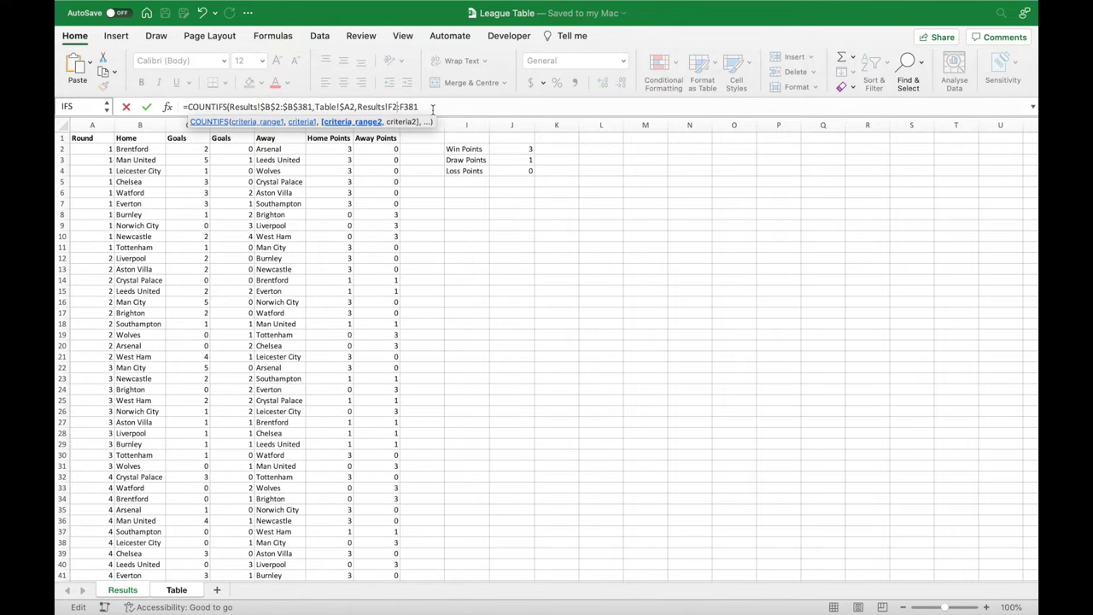
left_click_drag(389, 106, 417, 106)
key("F4")
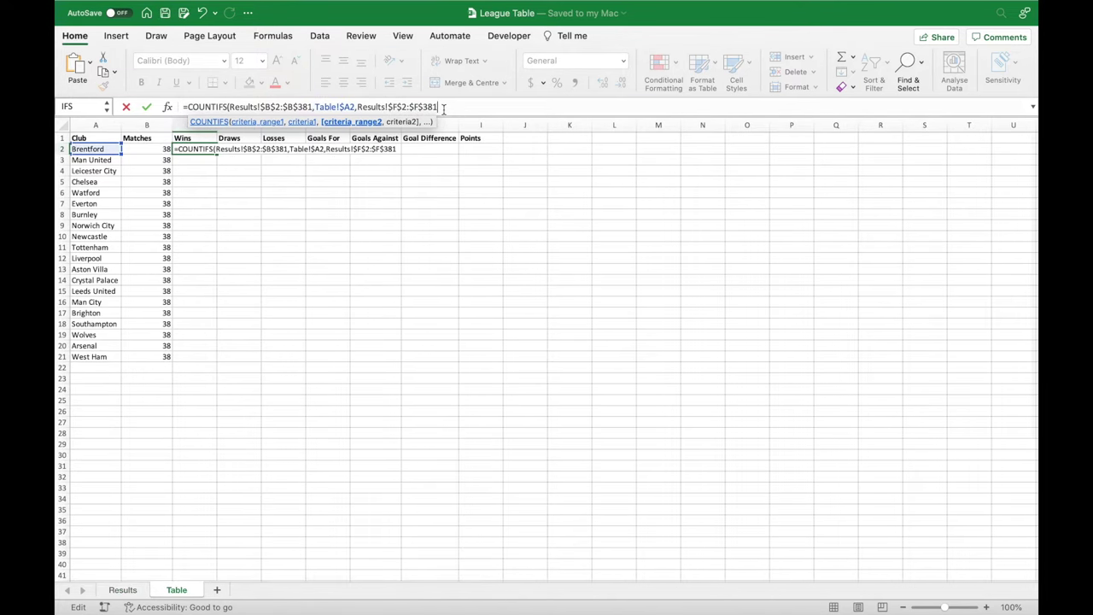
type(",")
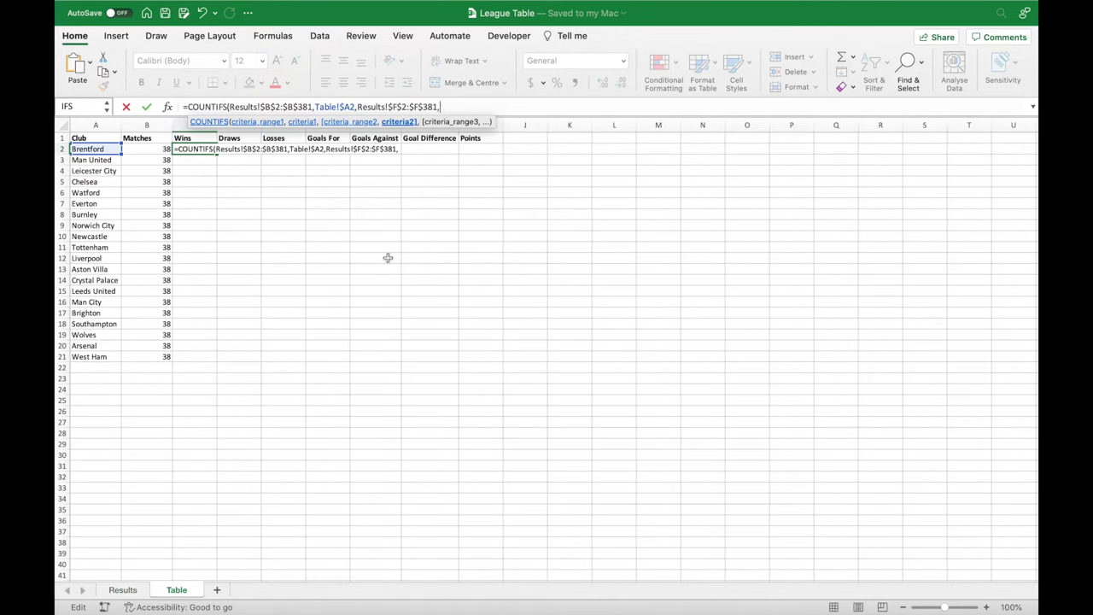
Set the criterion to Win Points Results!$J$2, close the count and begin +COUNTIFS(.
left_click(122, 590)
left_click(519, 148)
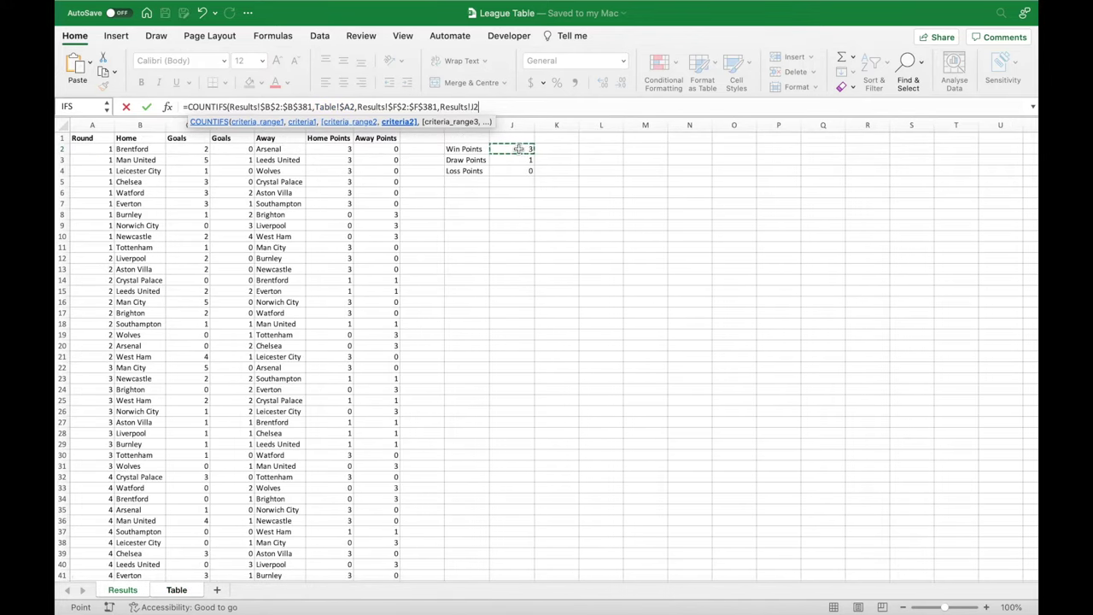
key("F4")
type("+")
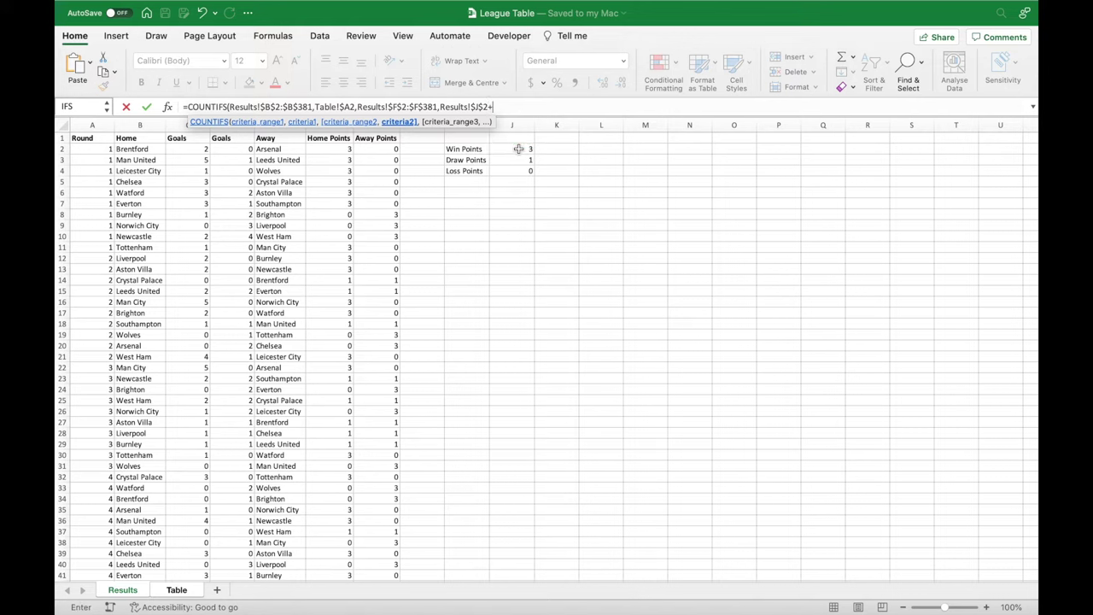
key("BackSpace")
type(")+")
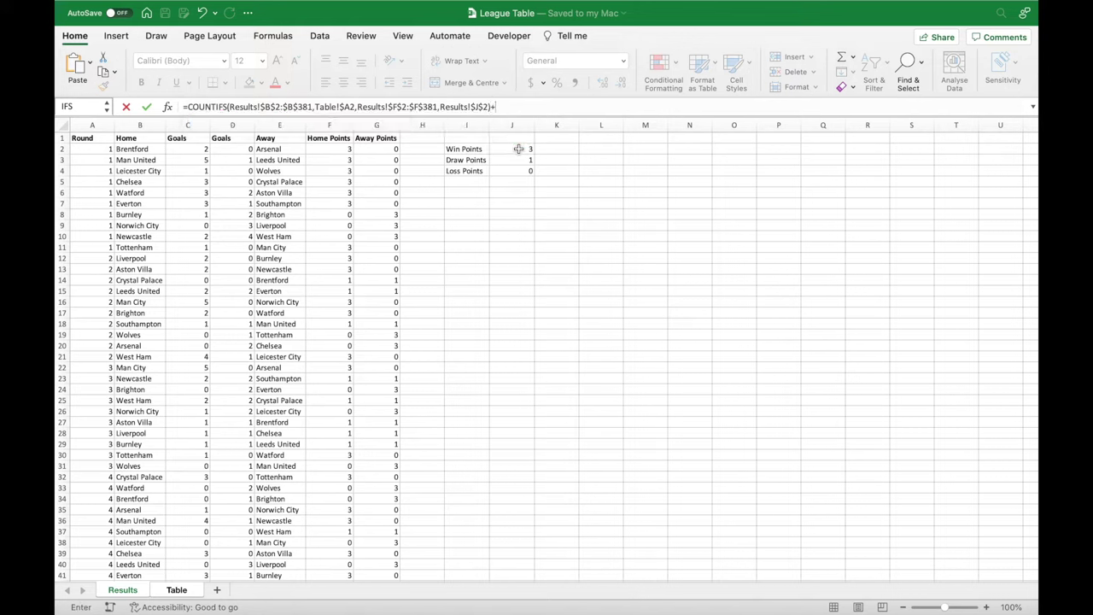
type("COUNTIFS(")
Give the second count the absolute Away range Results!$E$2:$E$381 and club criterion Table!$A2.
left_click(518, 150)
left_click(476, 149)
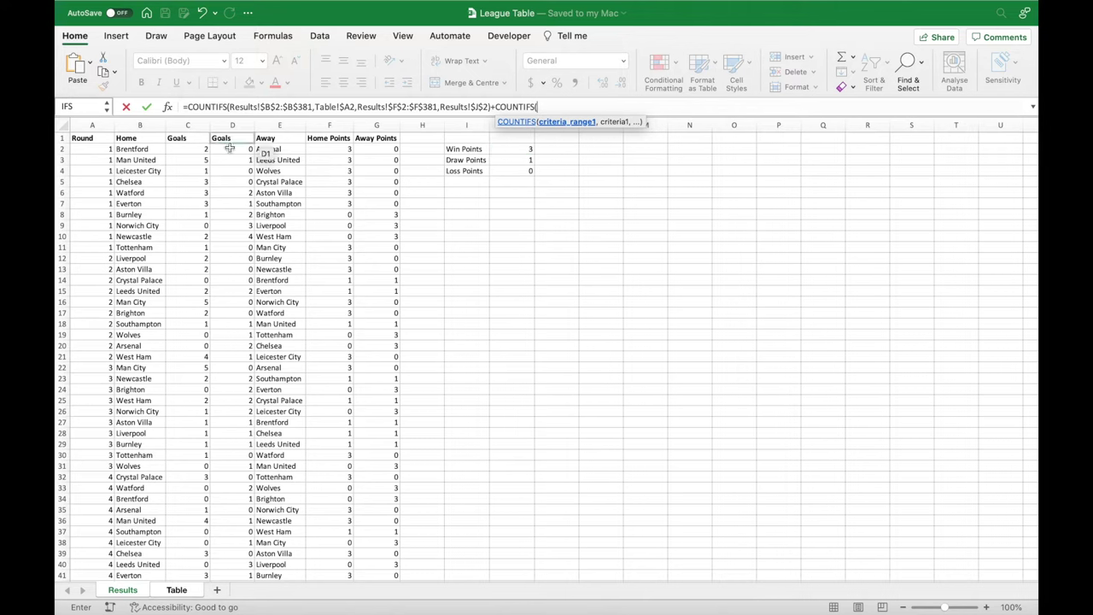
left_click(280, 150)
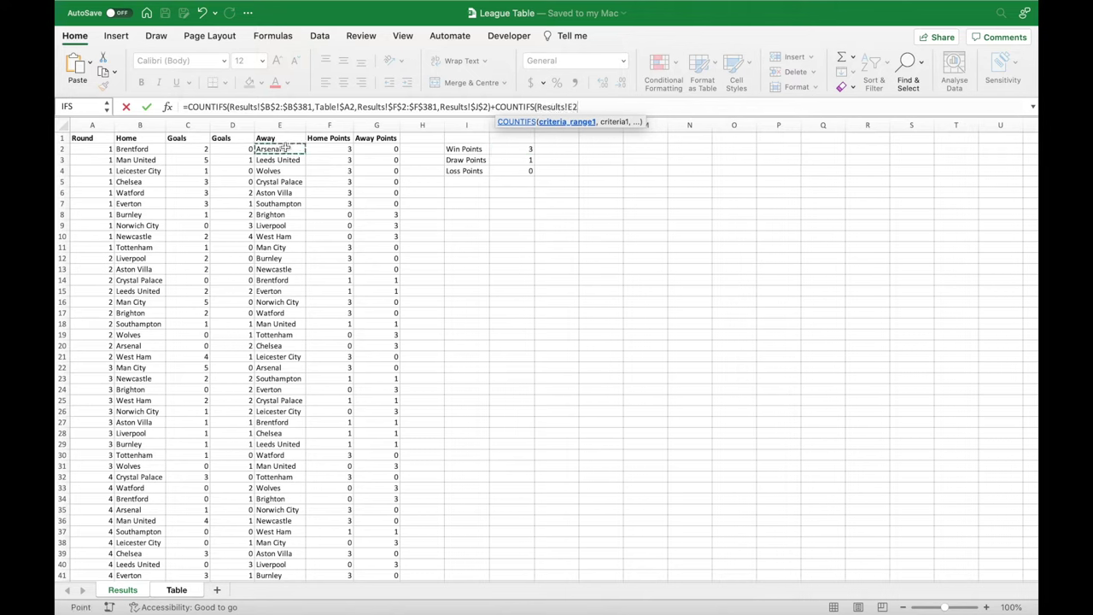
key("ctrl+shift+Down")
key("F4")
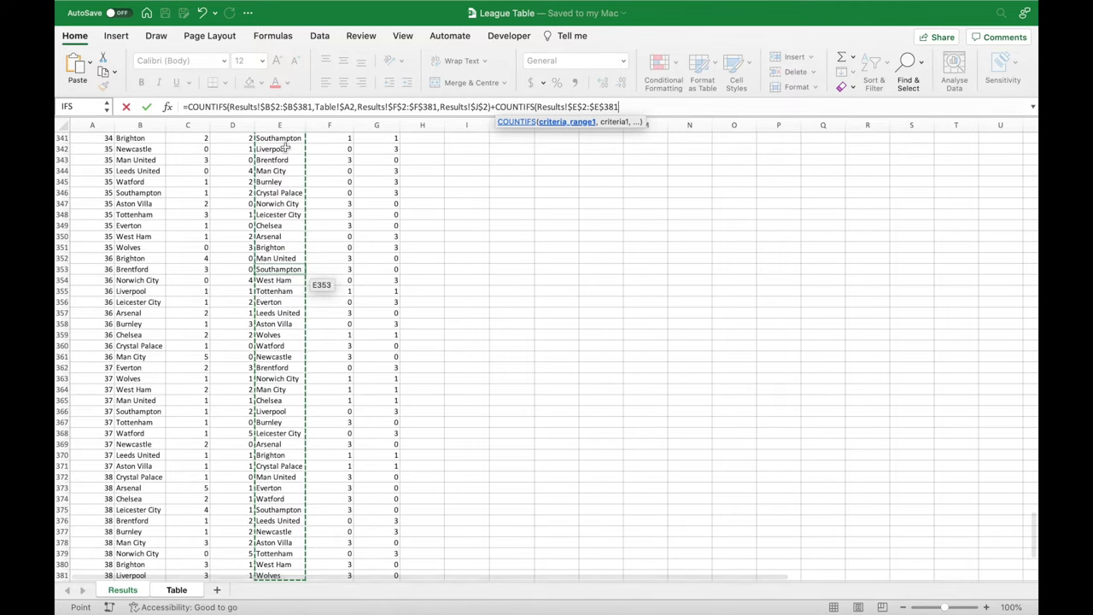
type(",")
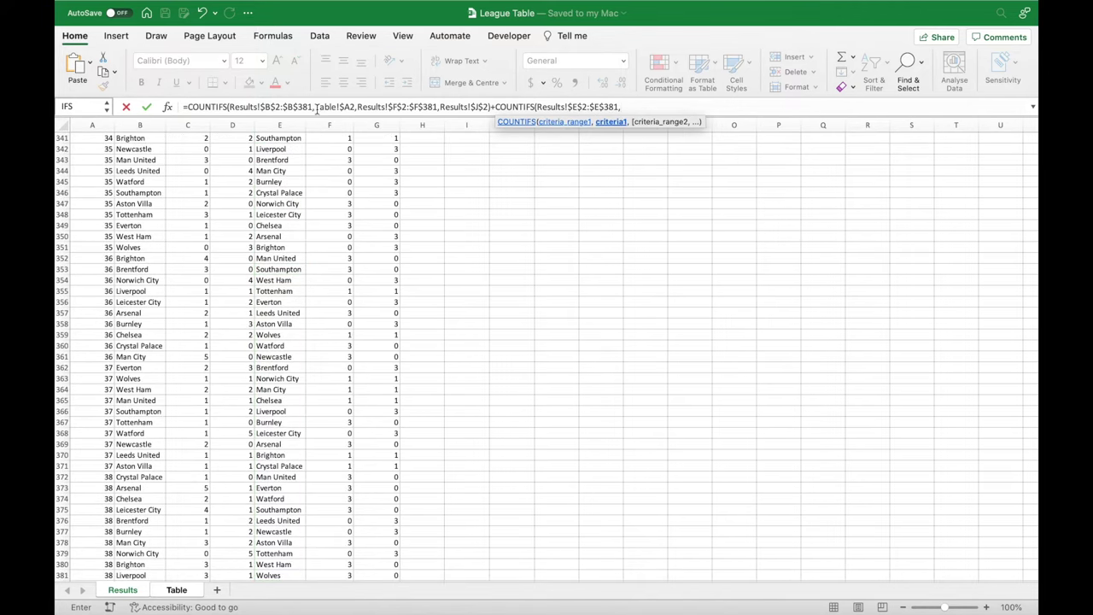
left_click_drag(317, 107, 353, 107)
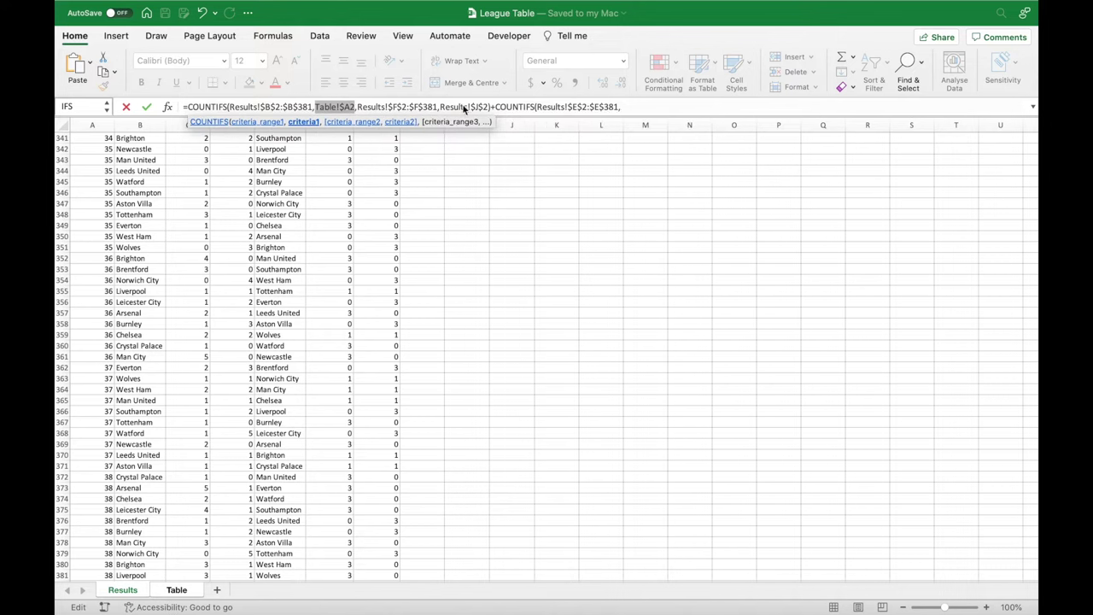
left_click(628, 106)
key("super+v")
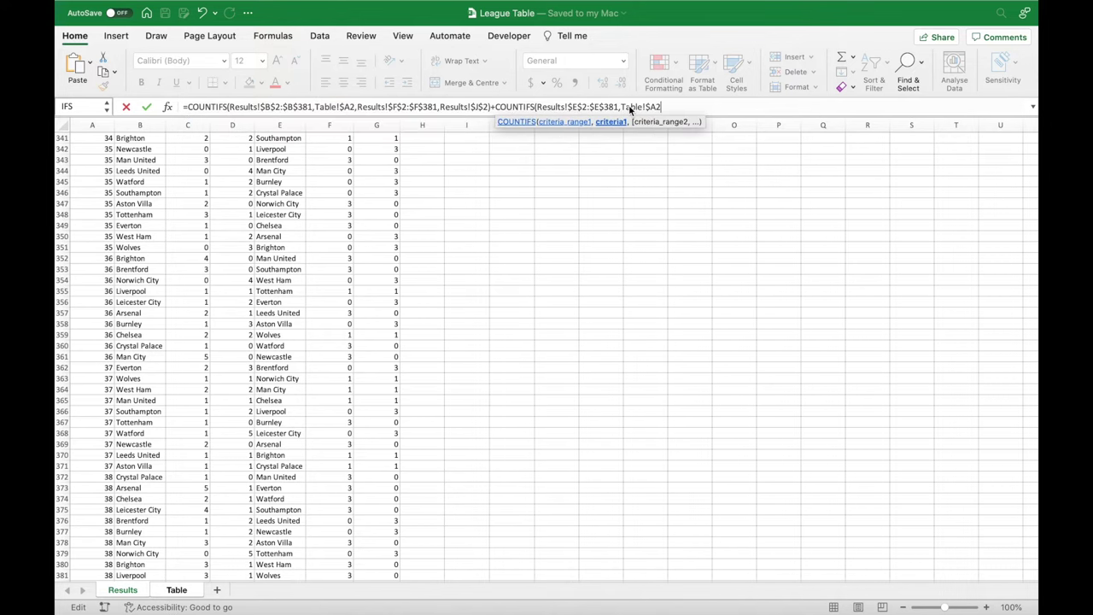
type(",")
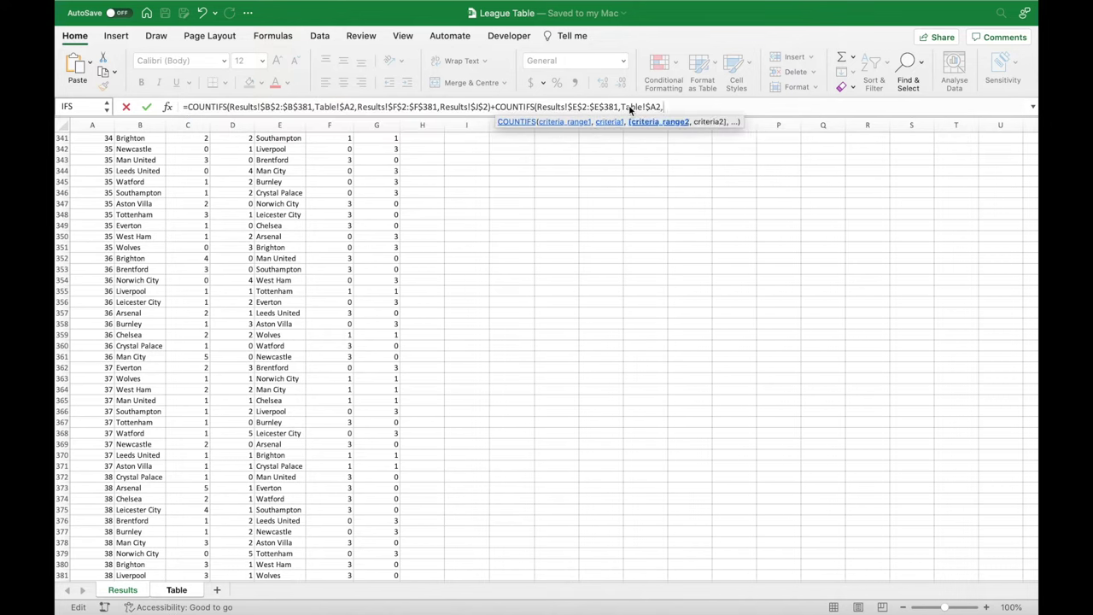
Add the absolute Away Points range G2:G381 and Win Points criterion Results!$J$2, closing the parenthesis.
scroll(385, 270, "down", 4)
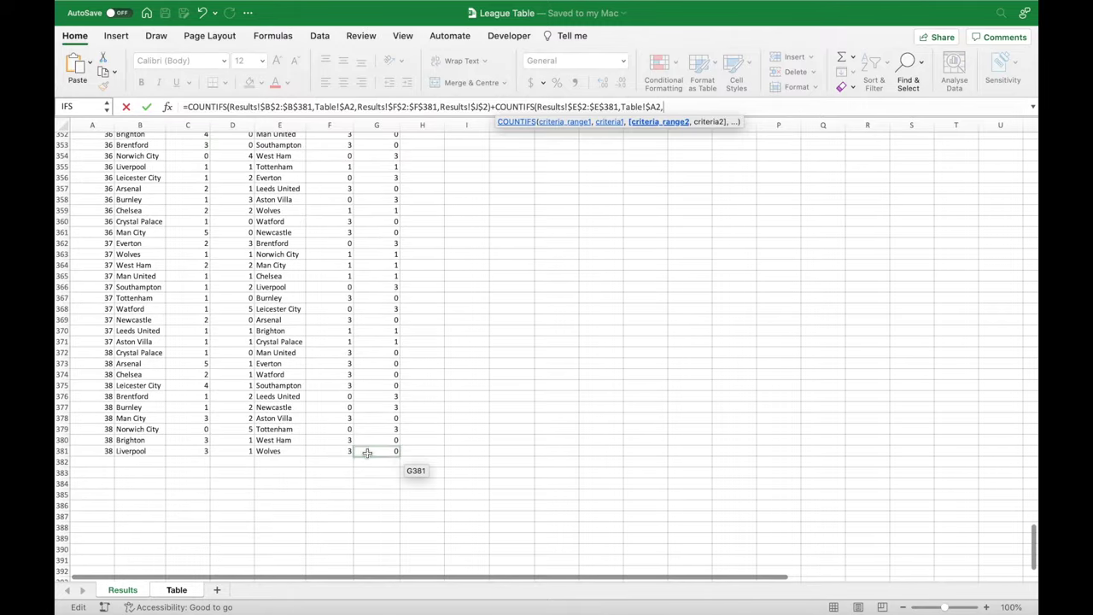
left_click(367, 453)
key("super+shift+Up")
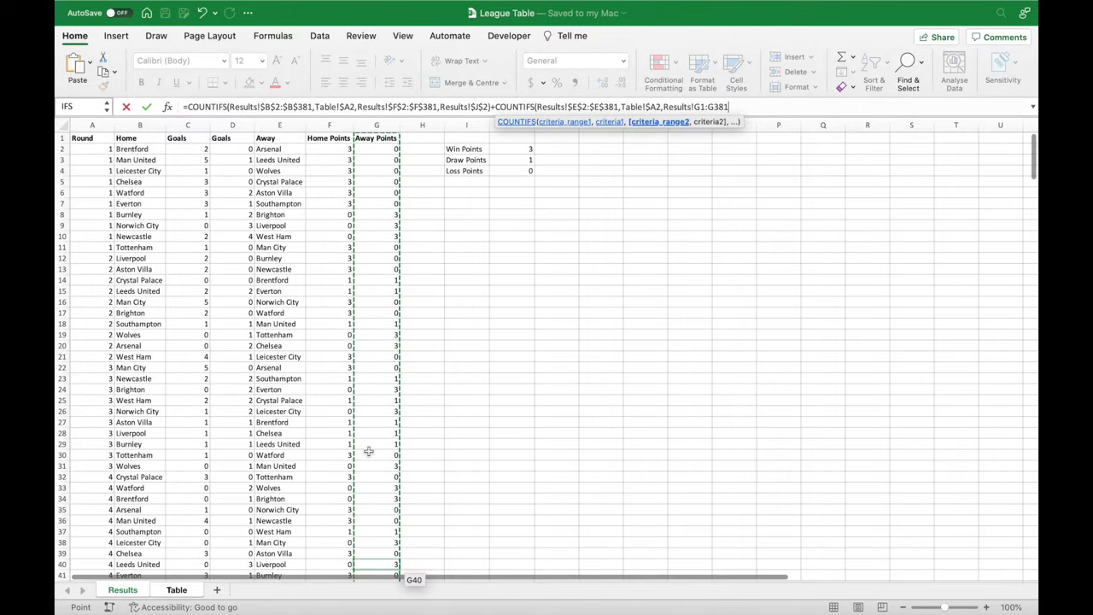
left_click(703, 108)
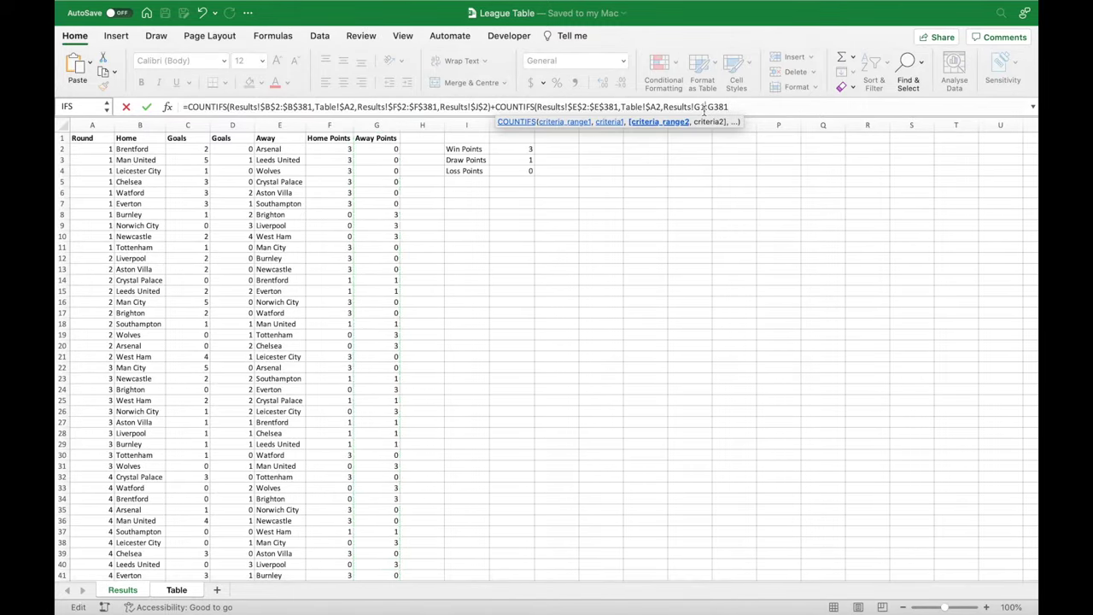
left_click_drag(695, 109, 741, 109)
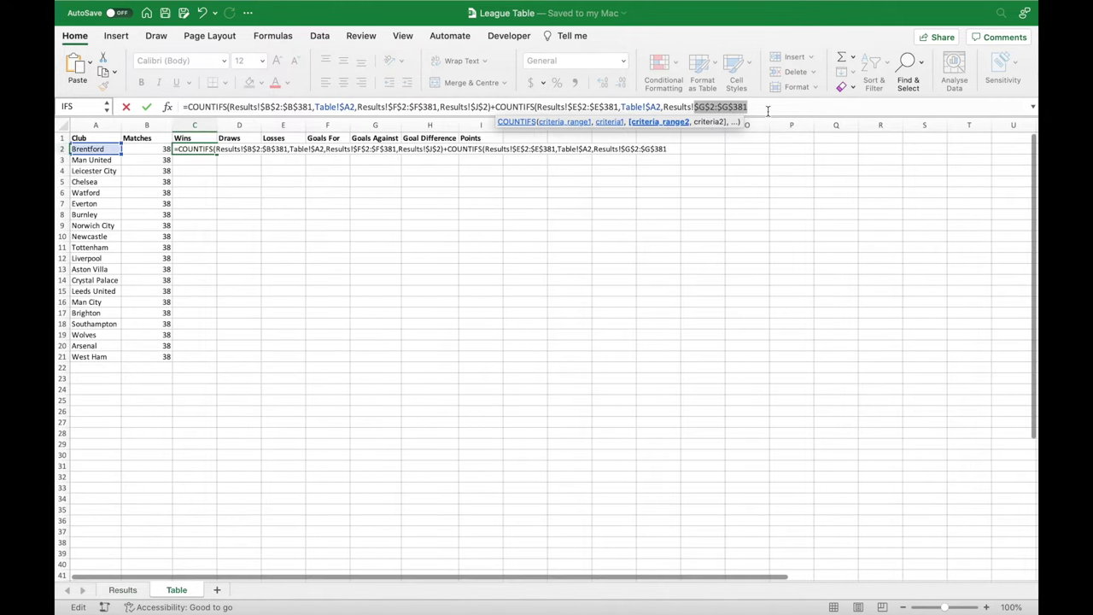
key("super+t")
type(",")
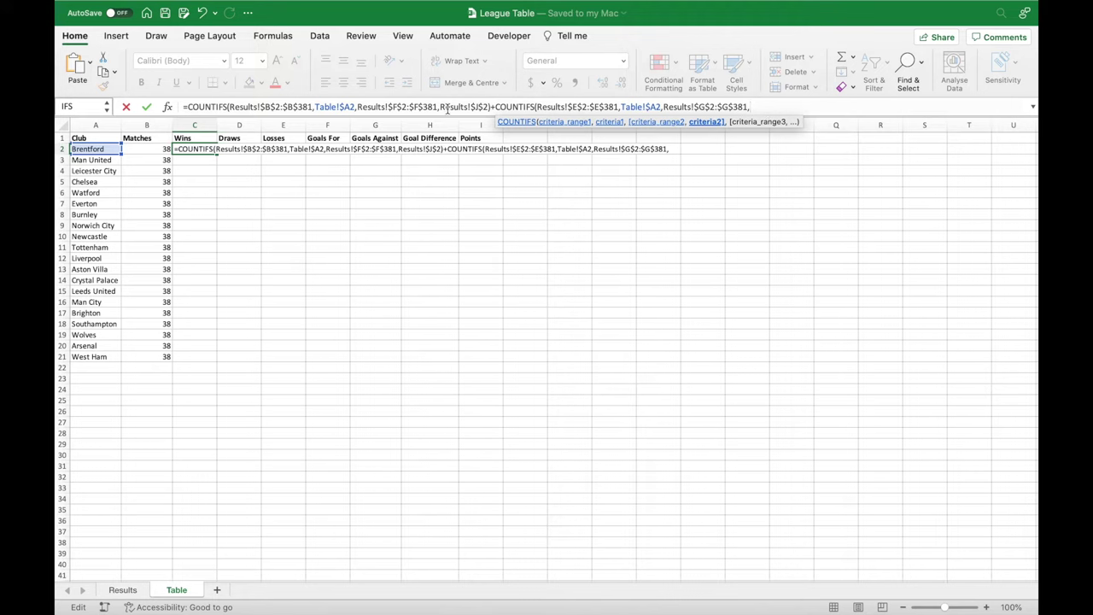
left_click_drag(439, 109, 491, 108)
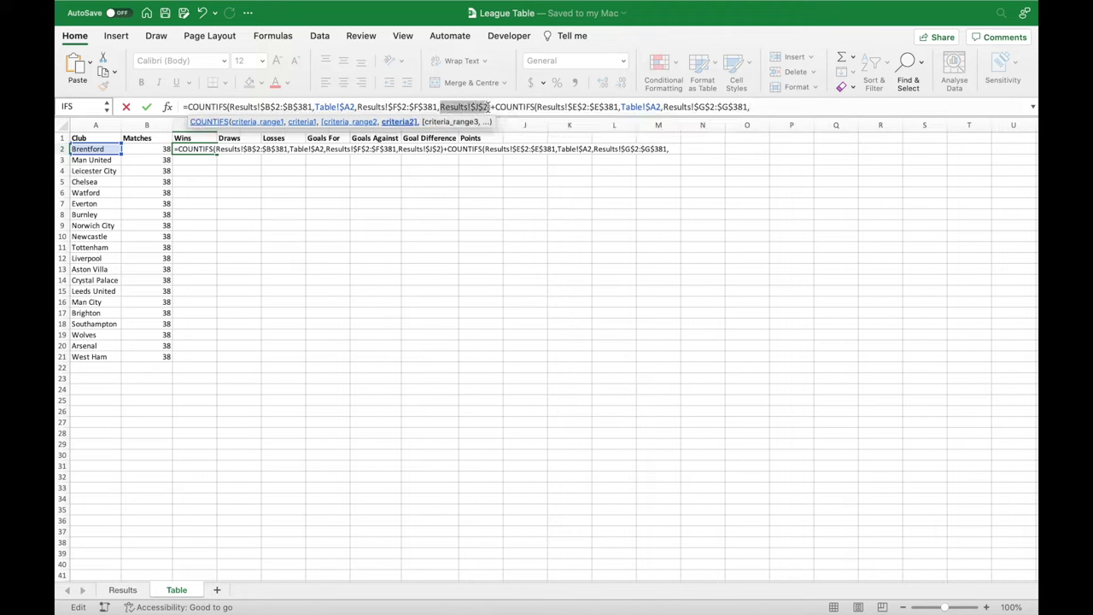
left_click(761, 107)
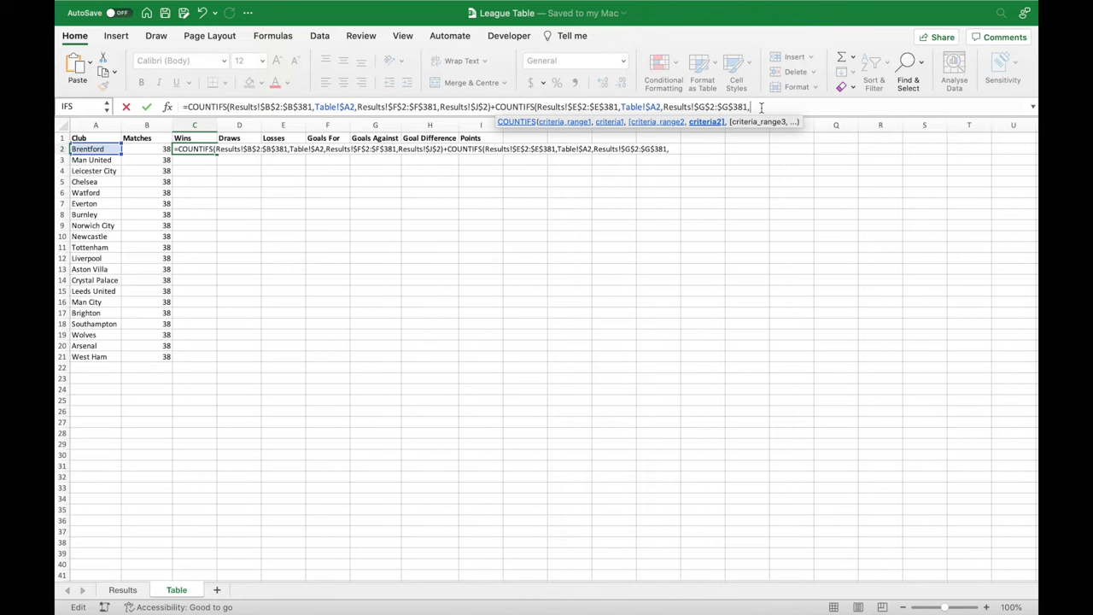
key("super+v")
type(")")
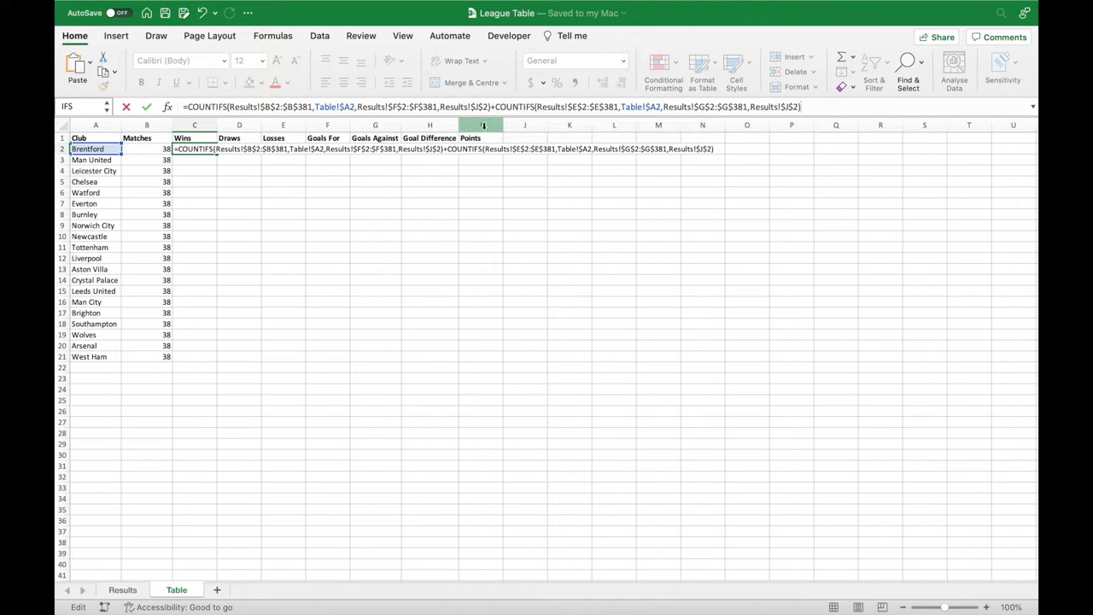
Wrap Brentford's Wins formula in IFERROR(…,0) and commit it.
left_click(190, 108)
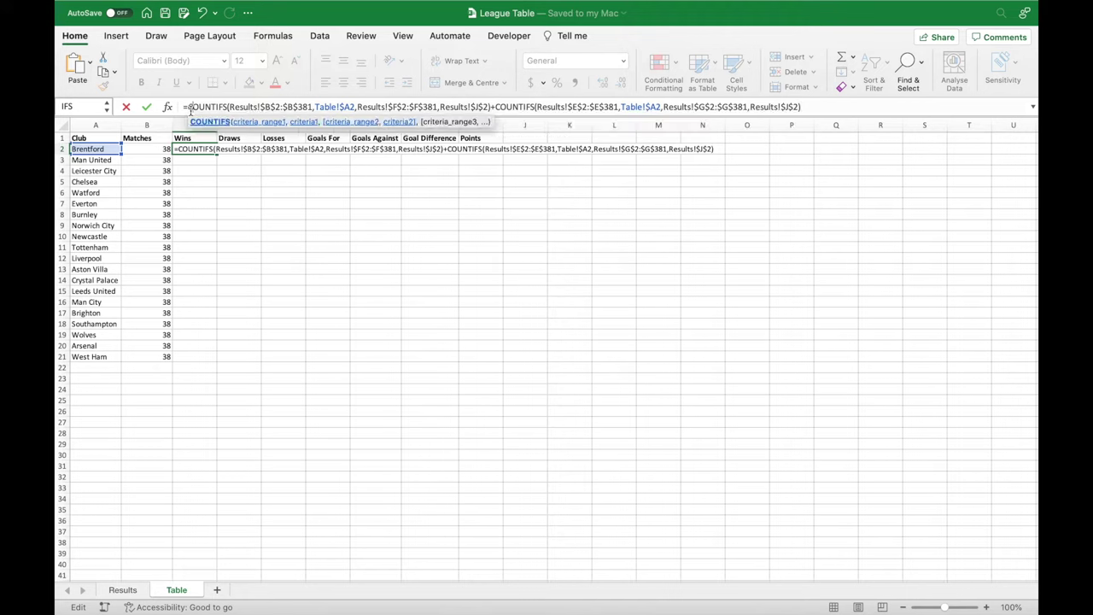
type("IFERROR(")
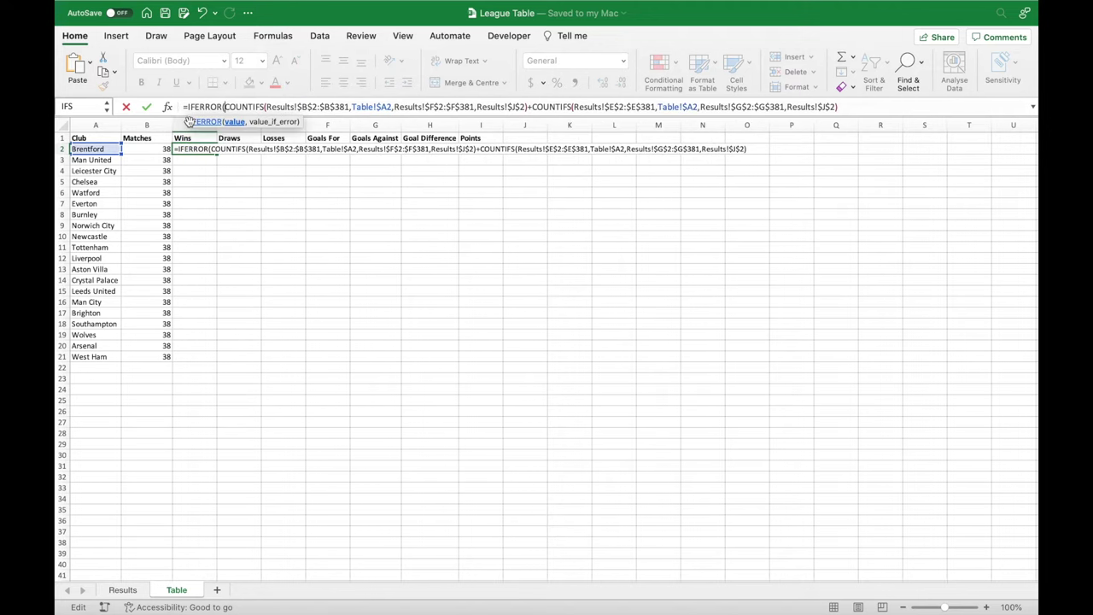
left_click(842, 108)
type(",0)")
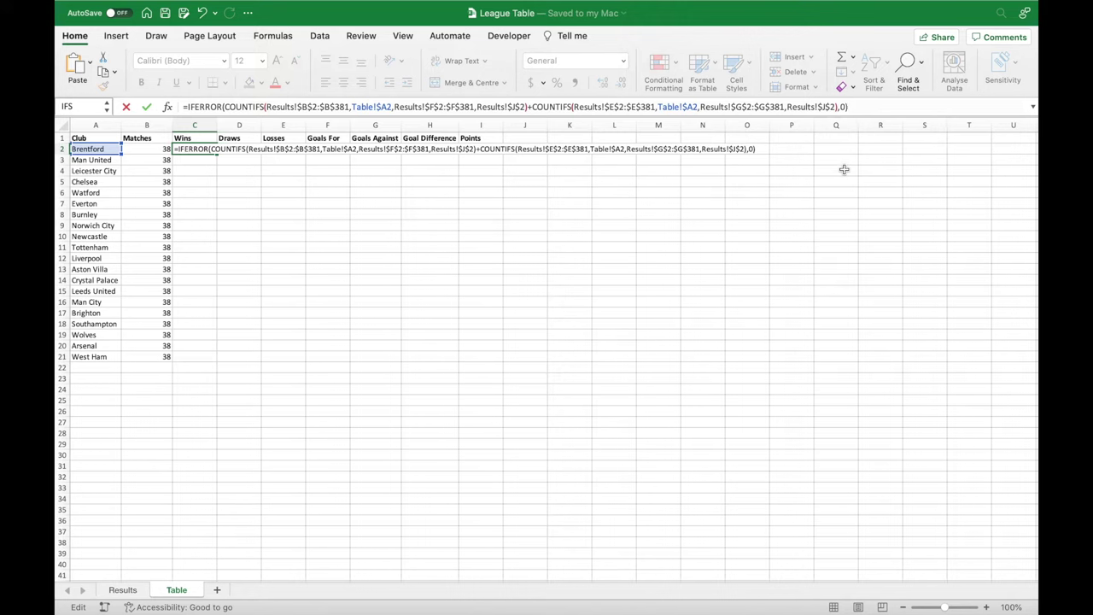
key("Return")
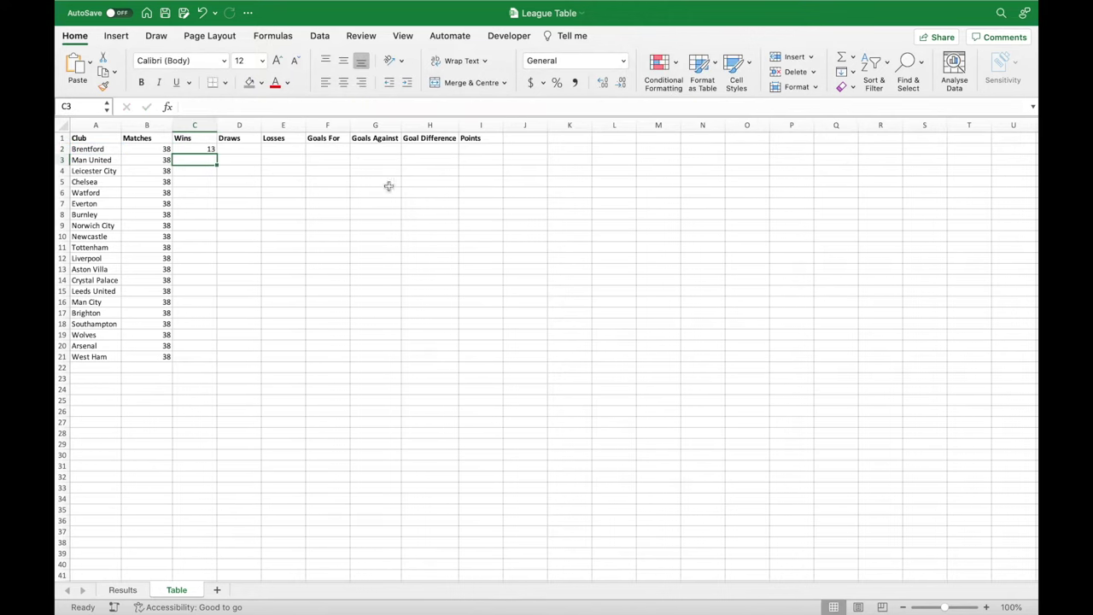
Fill the Wins formula from C2 down to C21 for all clubs.
left_click(208, 149)
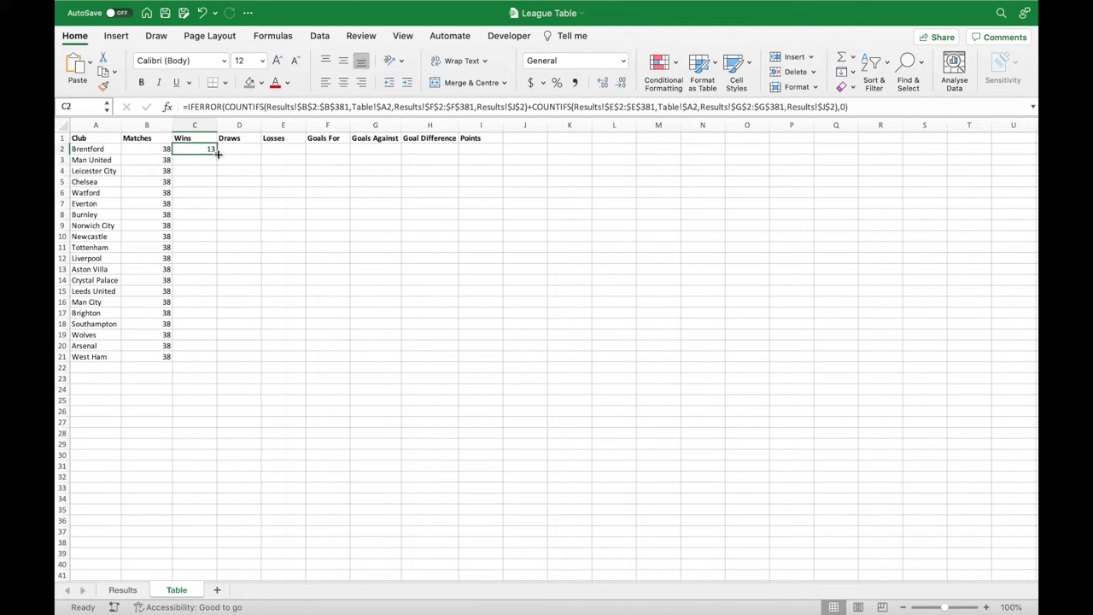
double_click(218, 154)
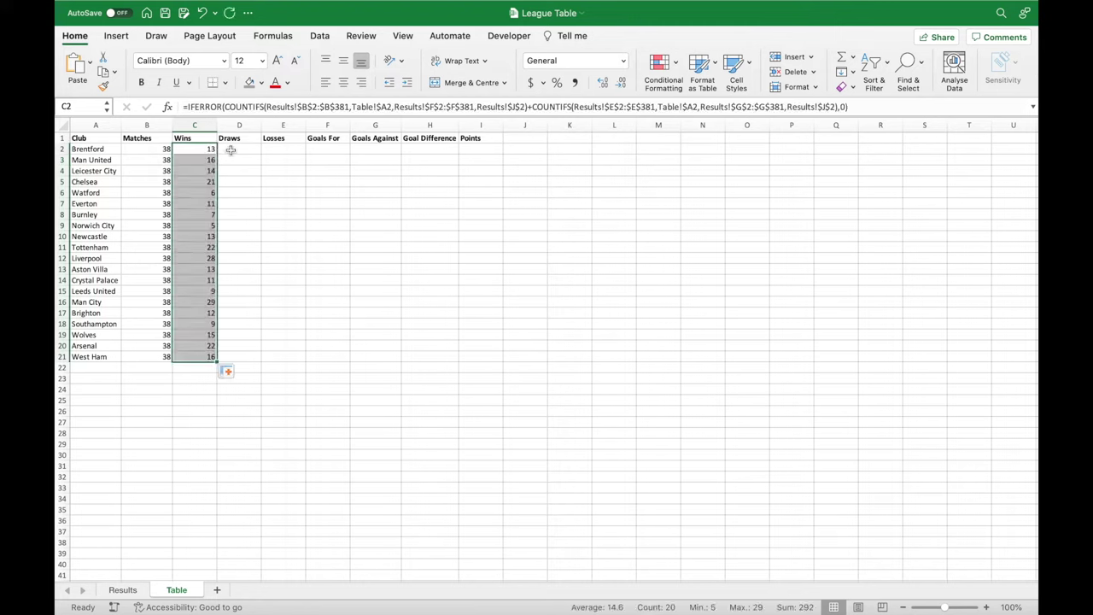
left_click(229, 149)
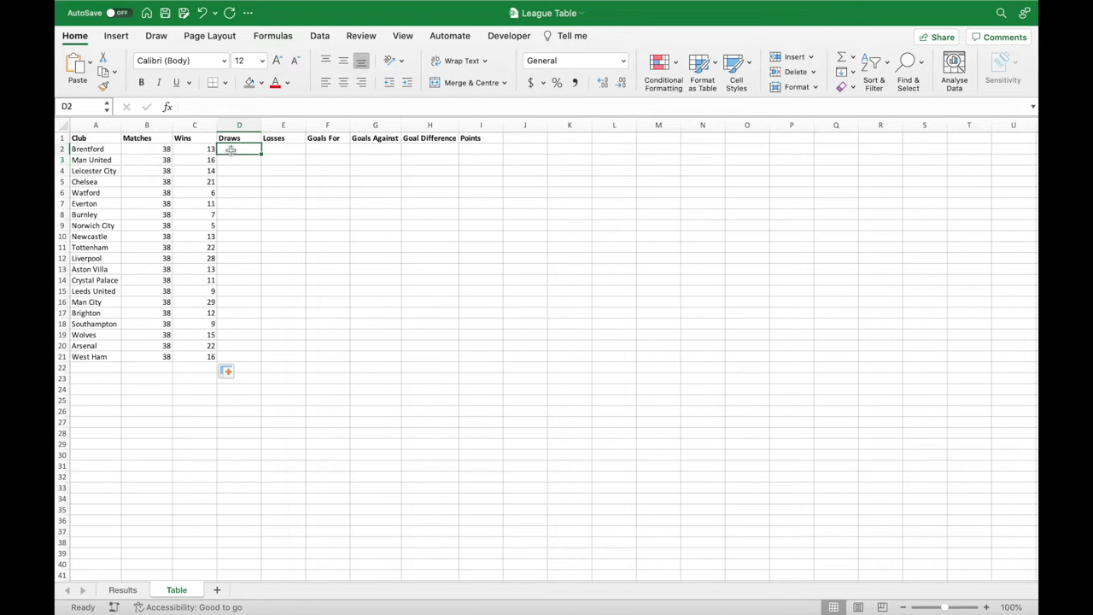
left_click(209, 150)
Copy the Wins formula from C2 into the Draws cell D2.
key("super+c")
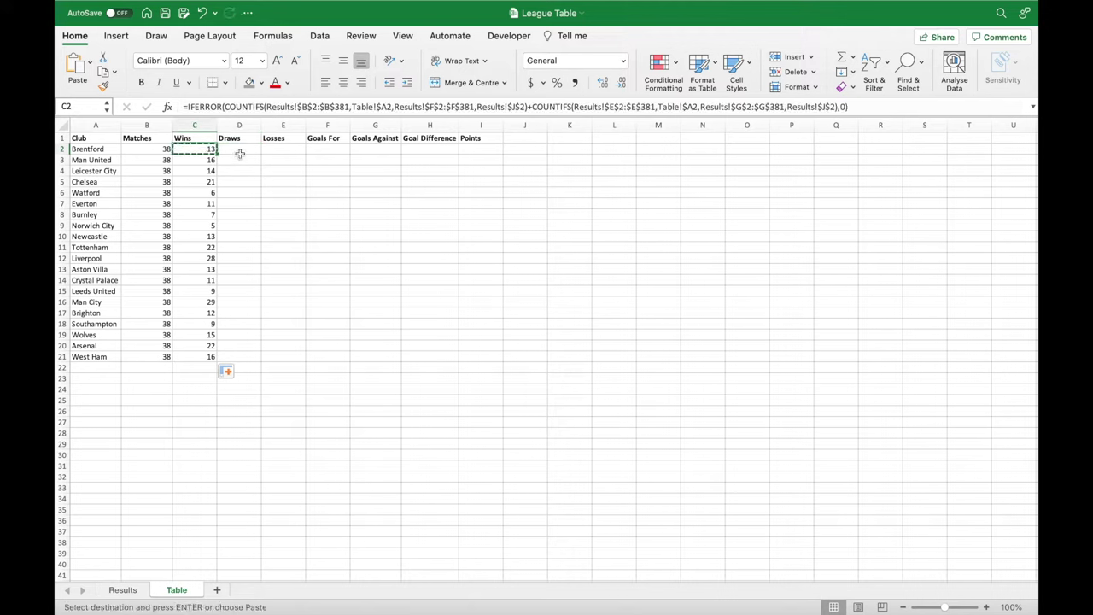
left_click(240, 151)
key("super+v")
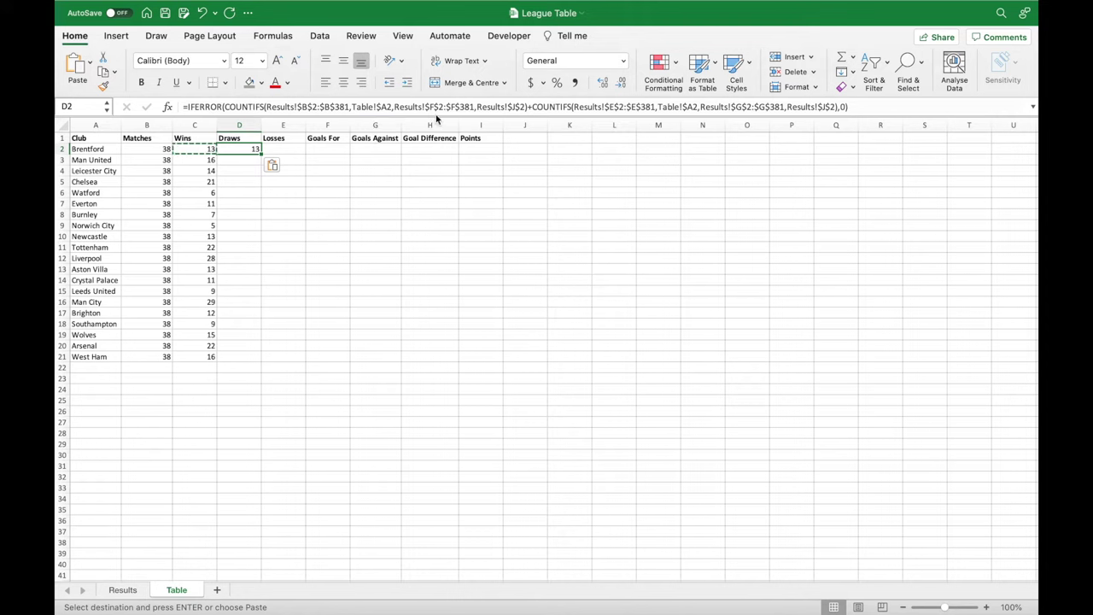
Change both criteria to Draw Points Results!$J$3 and fill the Draws formula down to D21.
left_click_drag(476, 110, 525, 109)
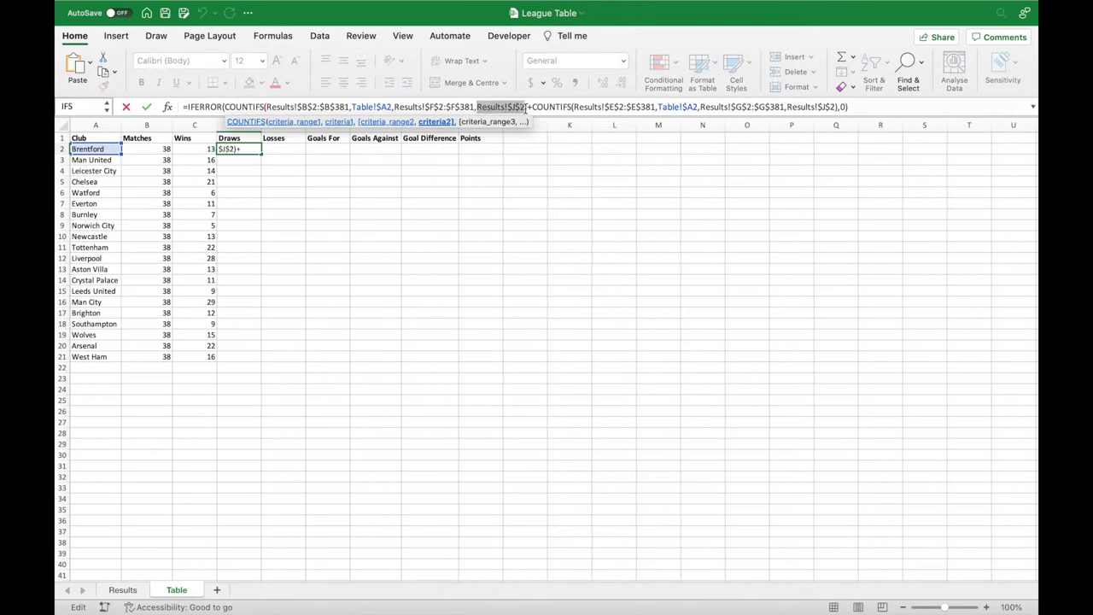
left_click(122, 590)
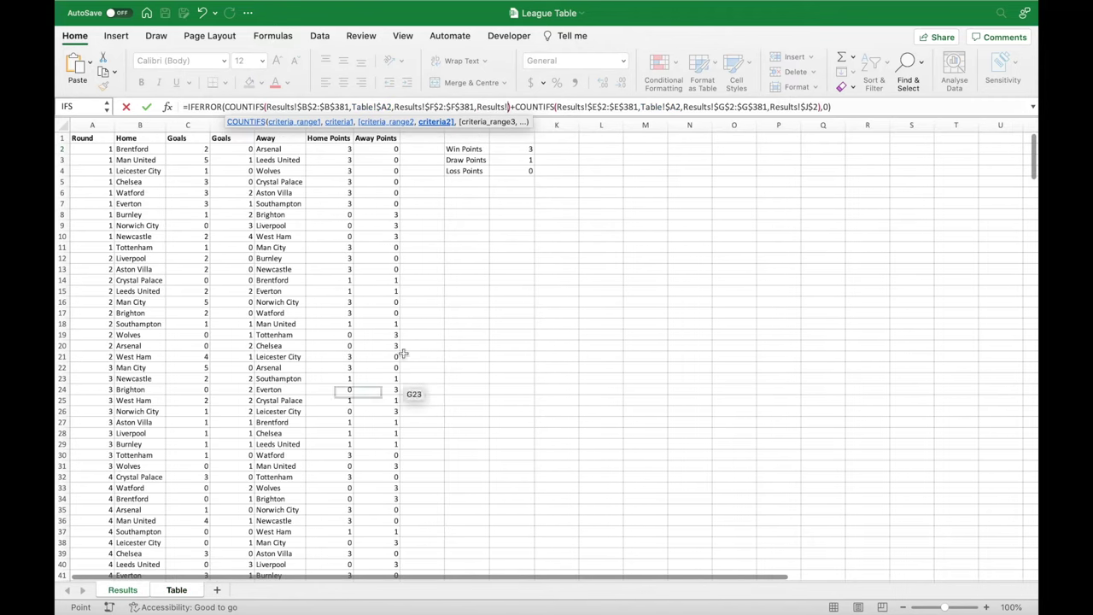
left_click(516, 161)
key("F4")
left_click_drag(478, 110, 526, 113)
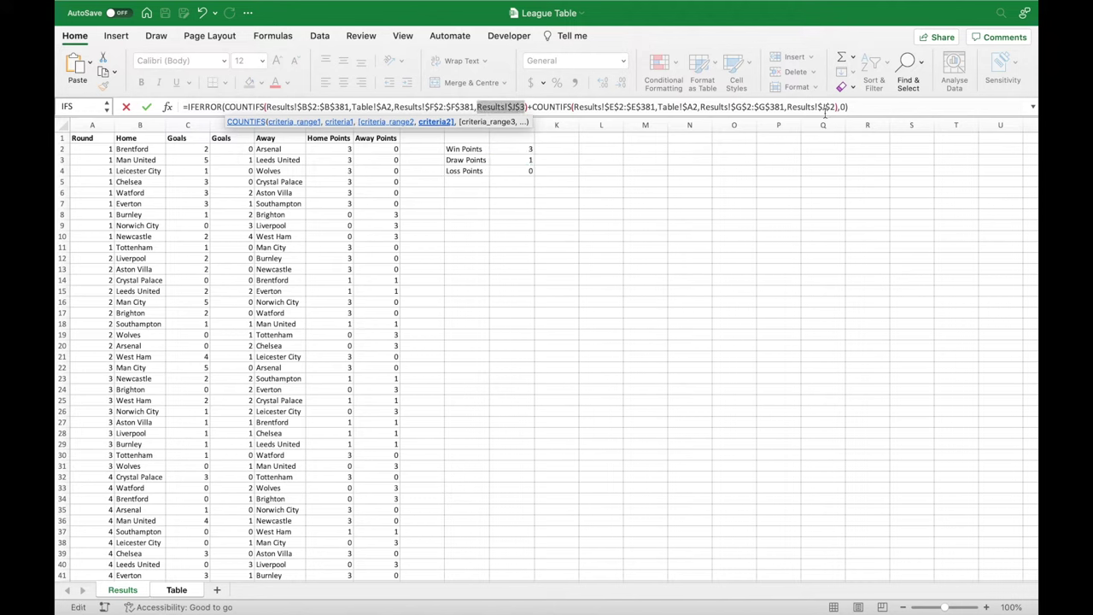
left_click_drag(787, 108, 836, 109)
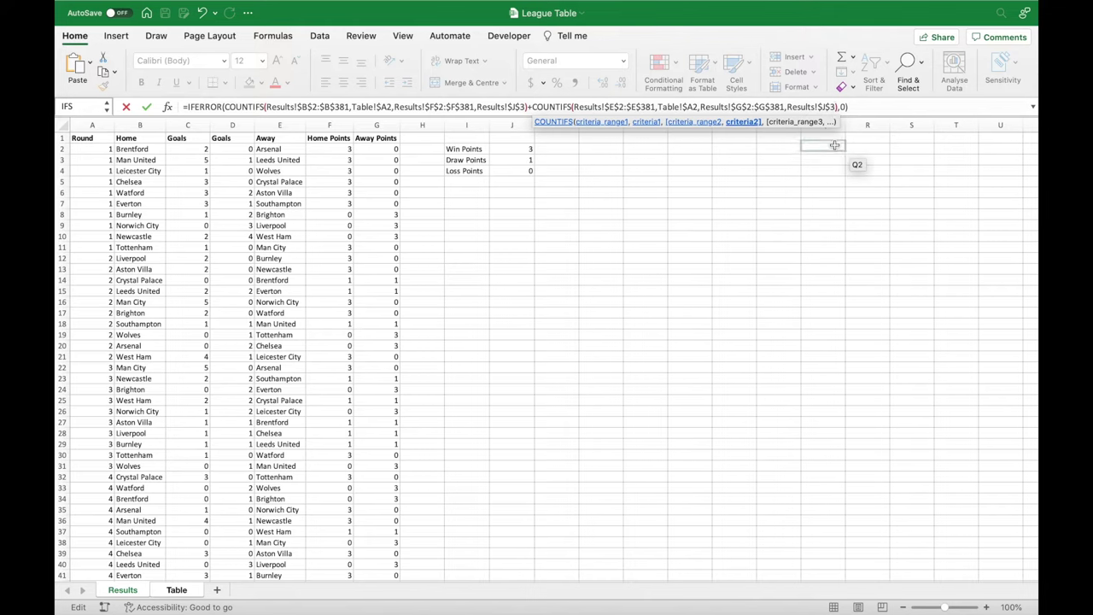
key("Return")
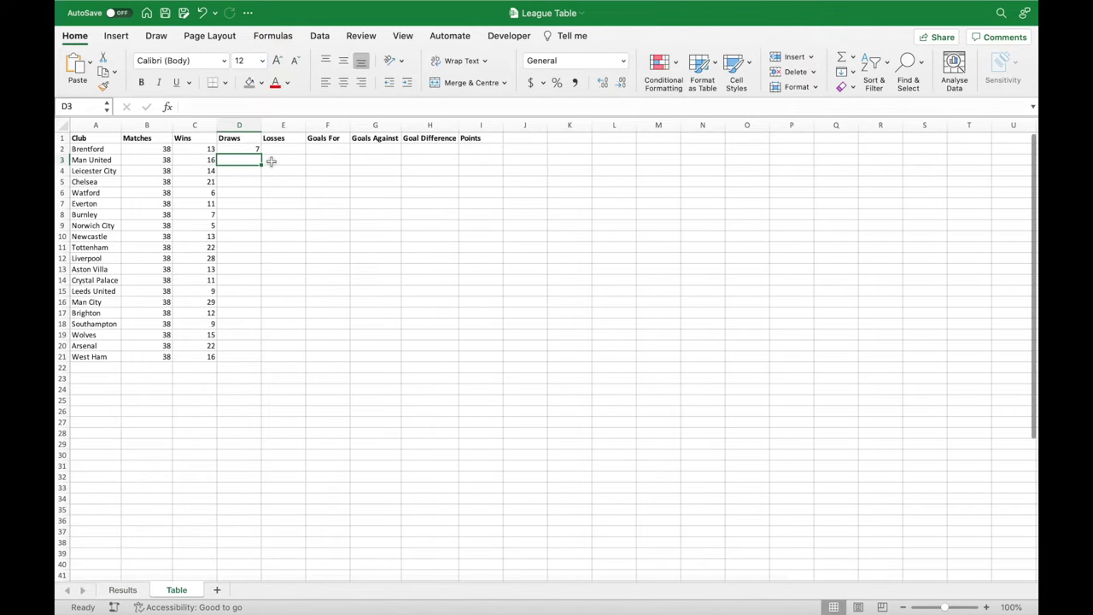
left_click(256, 150)
double_click(262, 154)
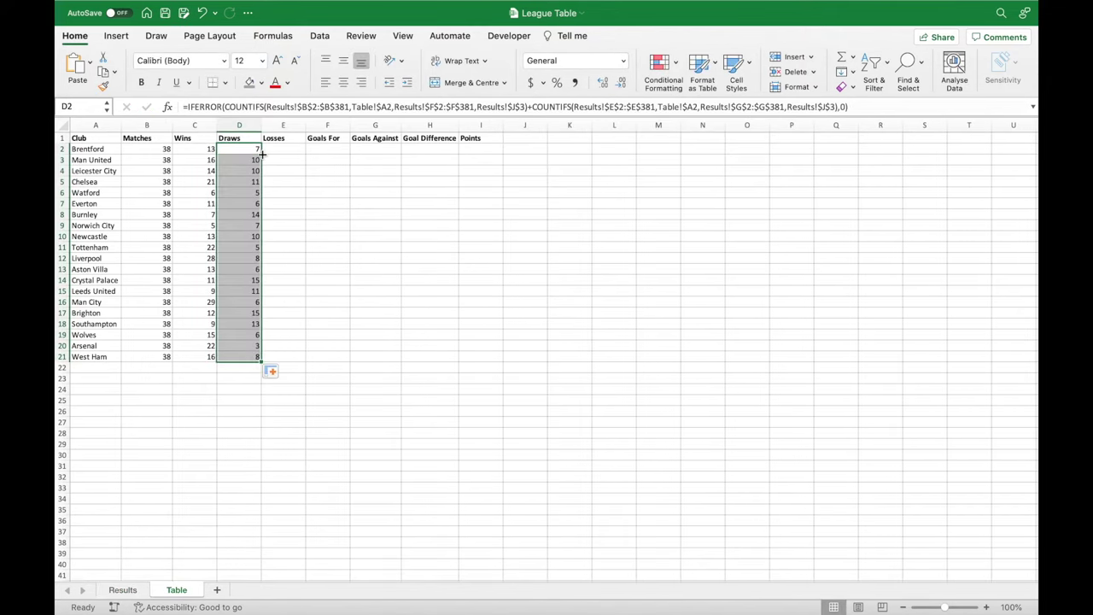
Copy the Draws formula from D2 into the Losses cell E2.
left_click(270, 149)
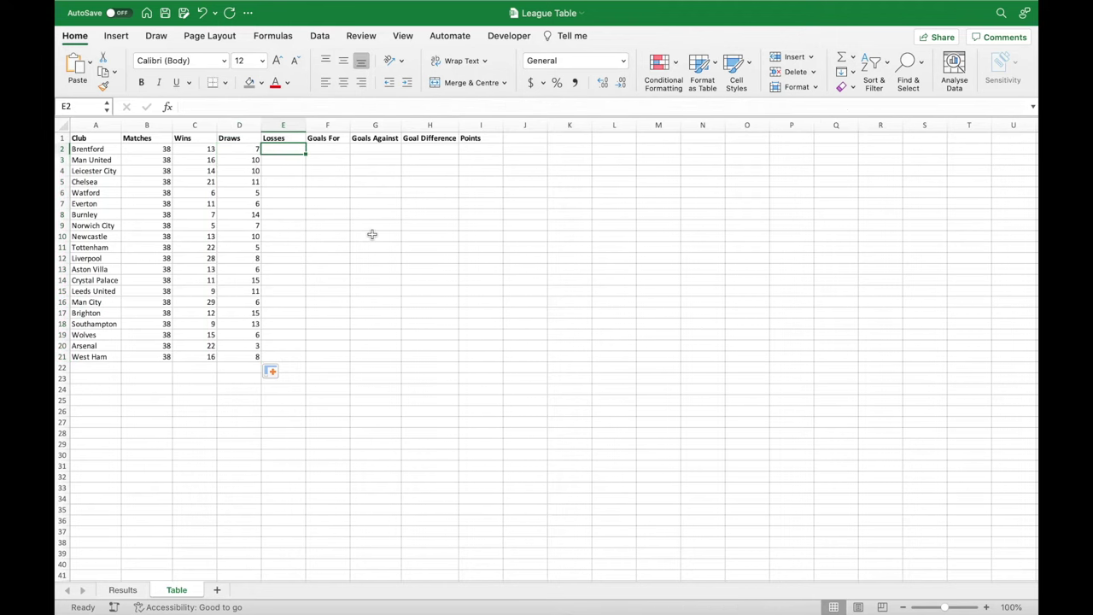
key("super+v")
key("super+z")
left_click(234, 152)
key("super+c")
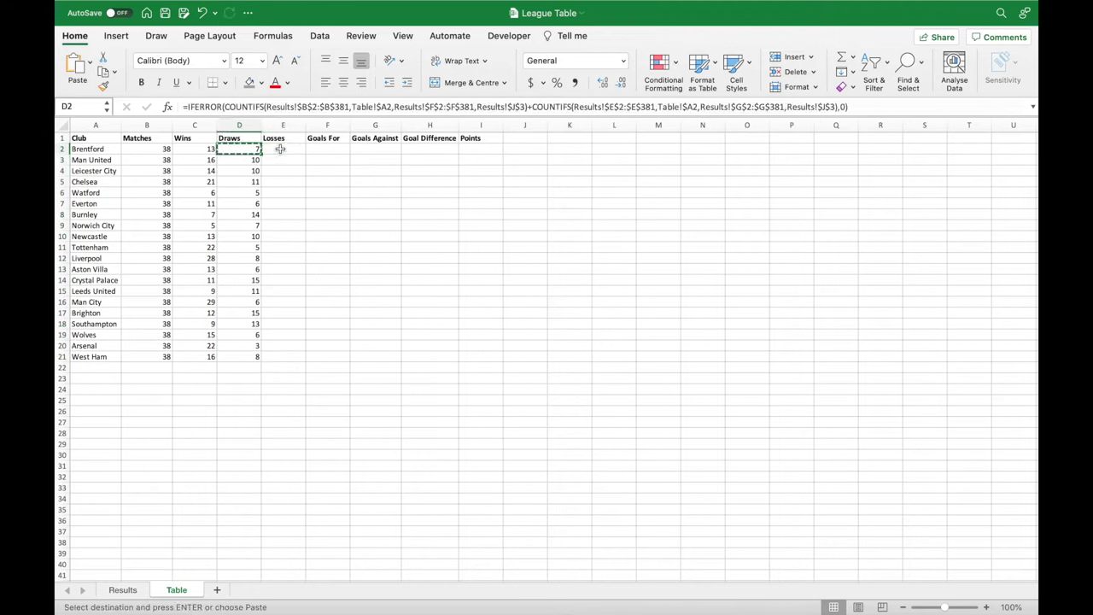
left_click(278, 150)
key("super+v")
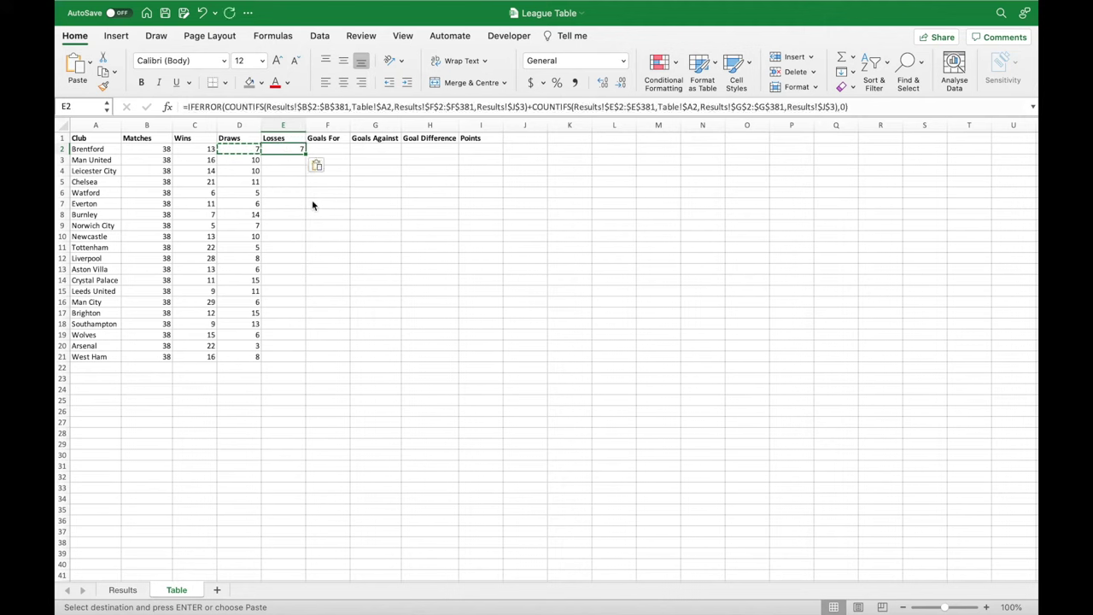
Replace both criteria with Loss Points Results!$J$4 and fill the Losses formula down to E21.
left_click_drag(476, 108, 526, 108)
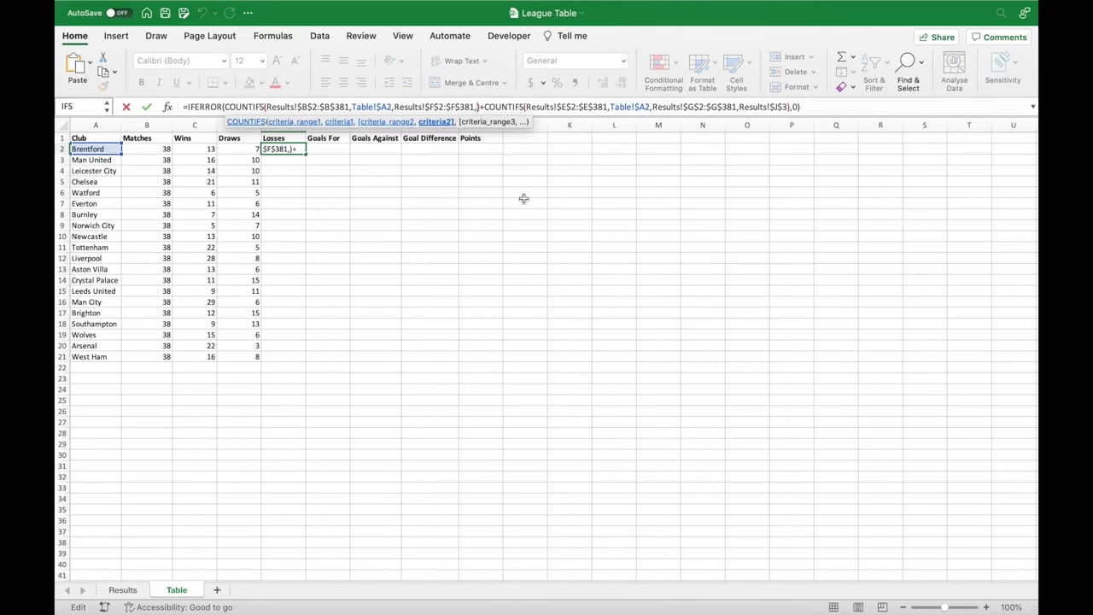
left_click(122, 590)
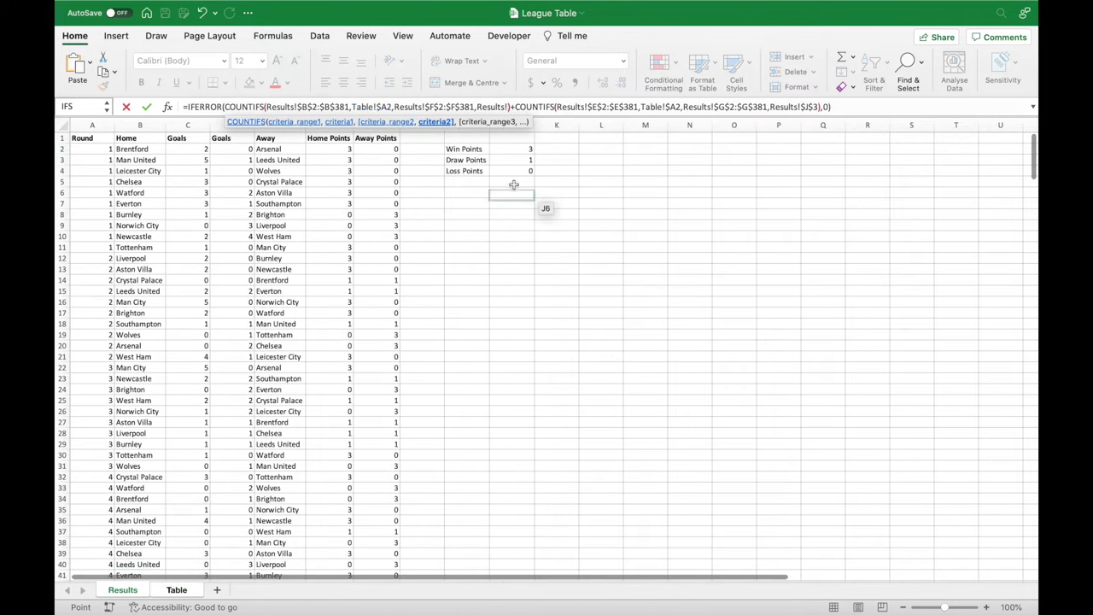
left_click(515, 171)
key("F4")
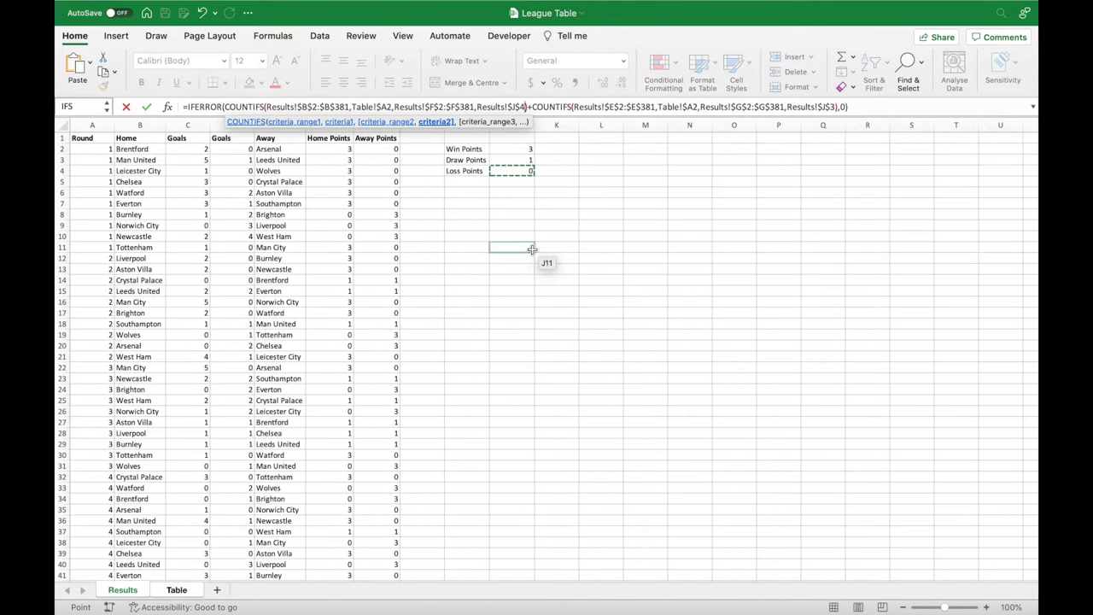
left_click_drag(476, 108, 525, 109)
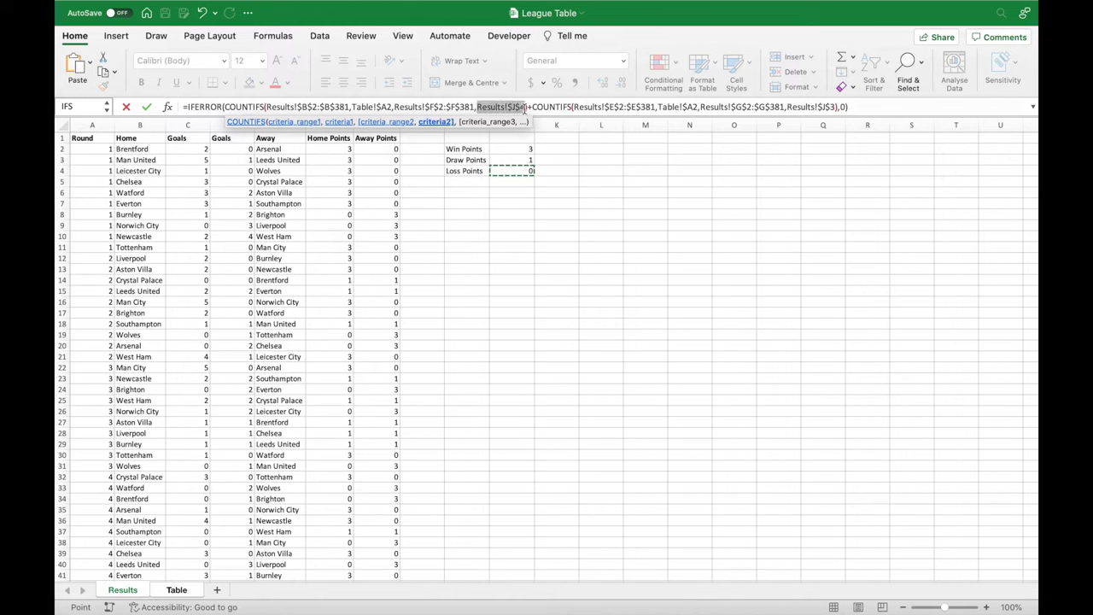
key("ctrl+c")
left_click_drag(786, 108, 840, 108)
key("ctrl+v")
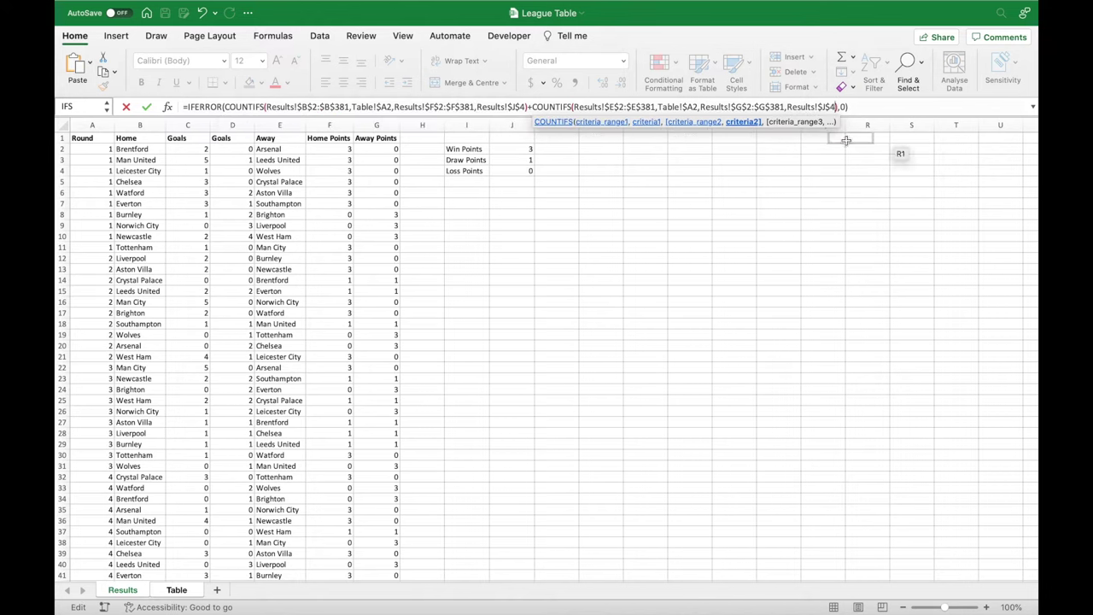
key("Return")
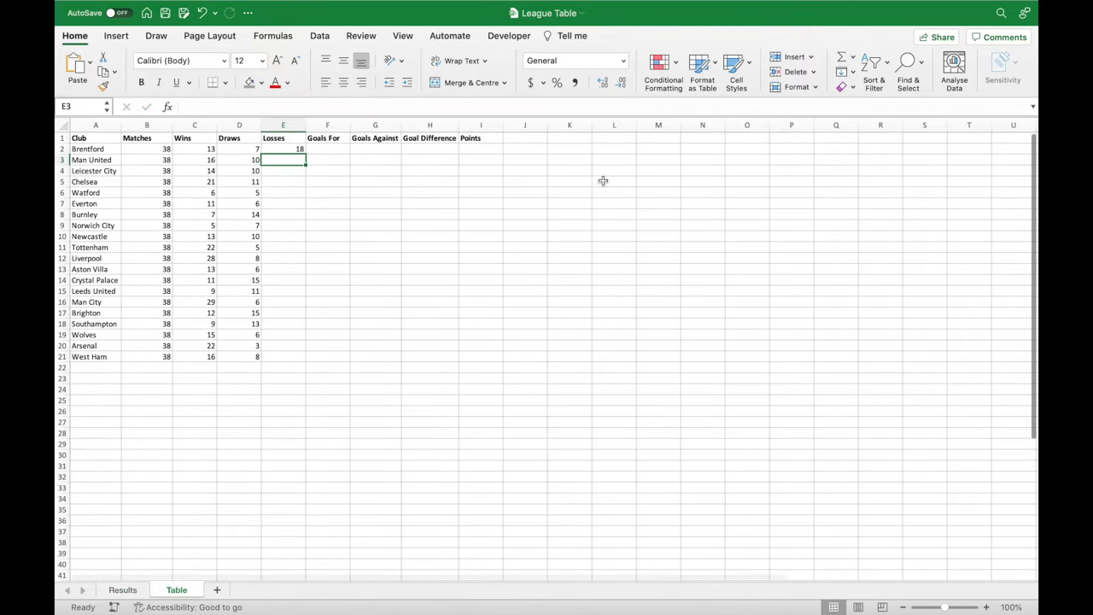
left_click(299, 150)
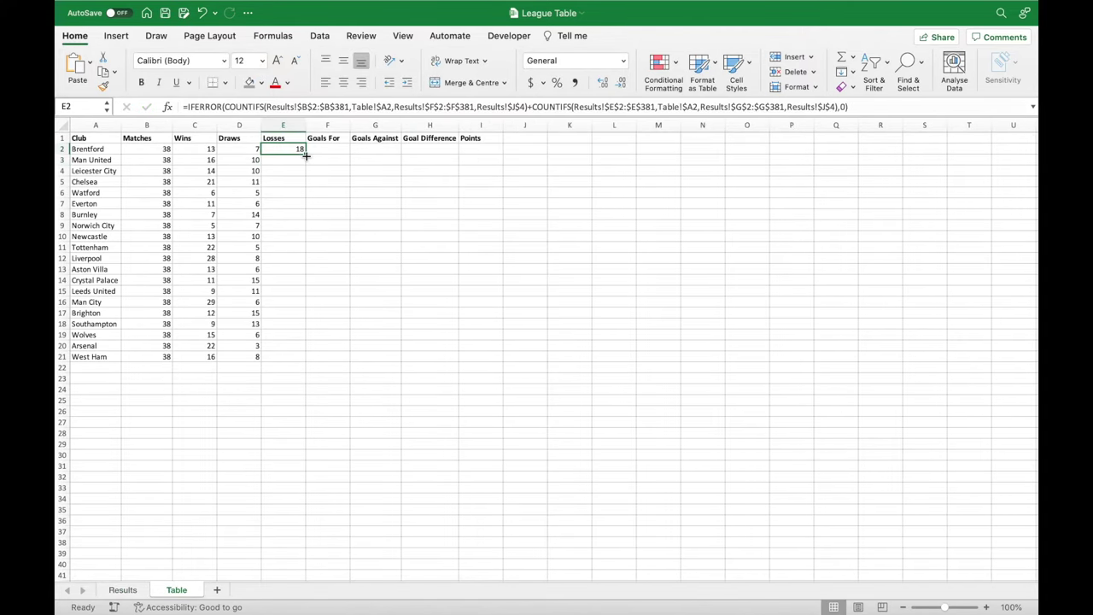
double_click(305, 154)
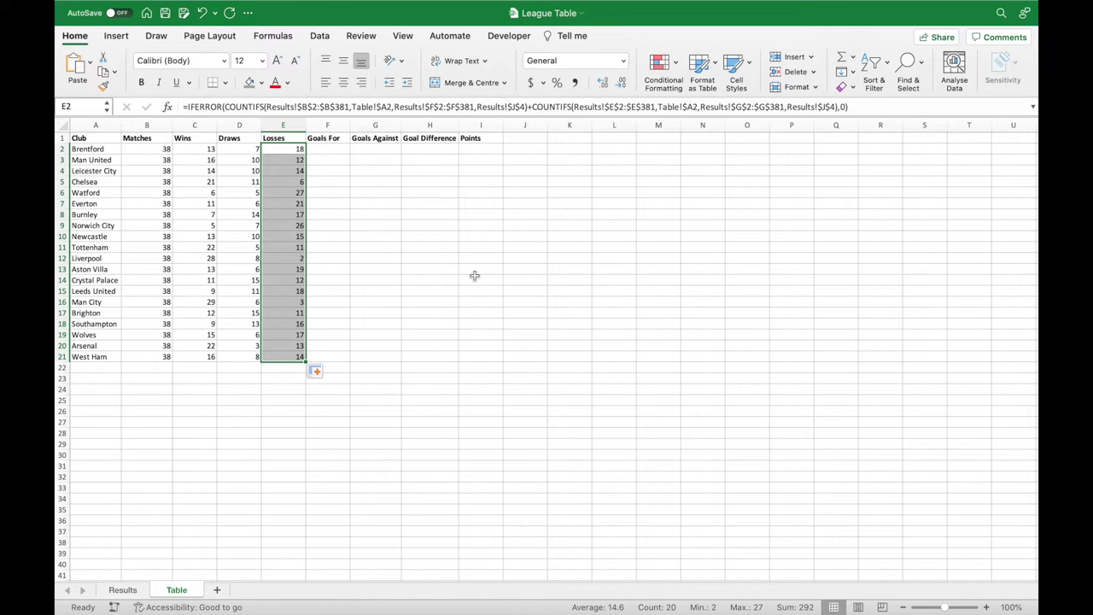
left_click(334, 149)
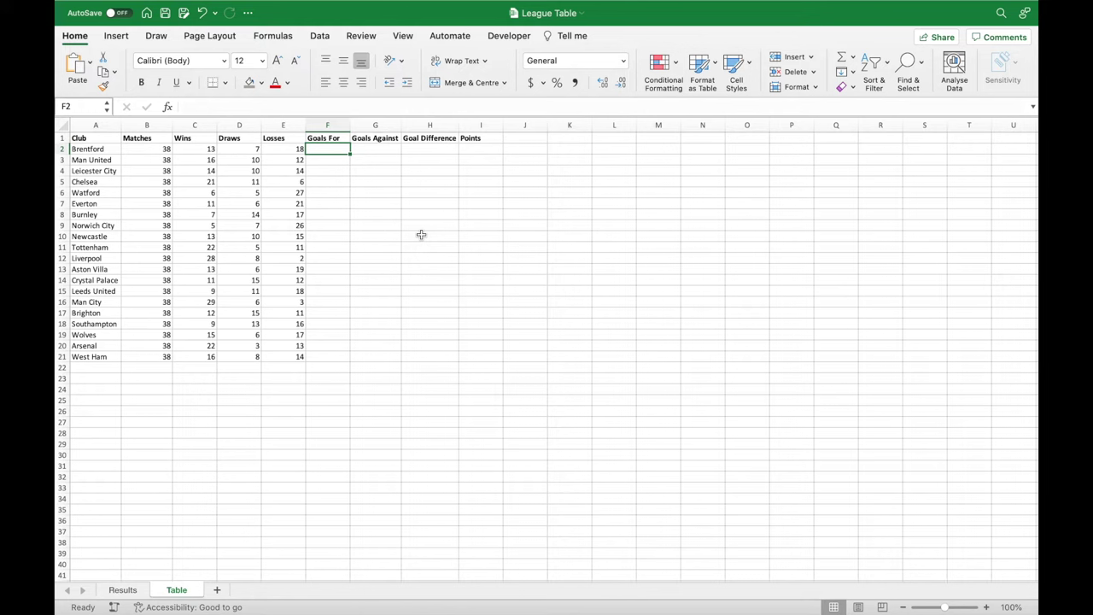
Start F2 with =SUMIF( over the absolute home-club range Results!$B$2:$B$381.
type("=SUMIF(")
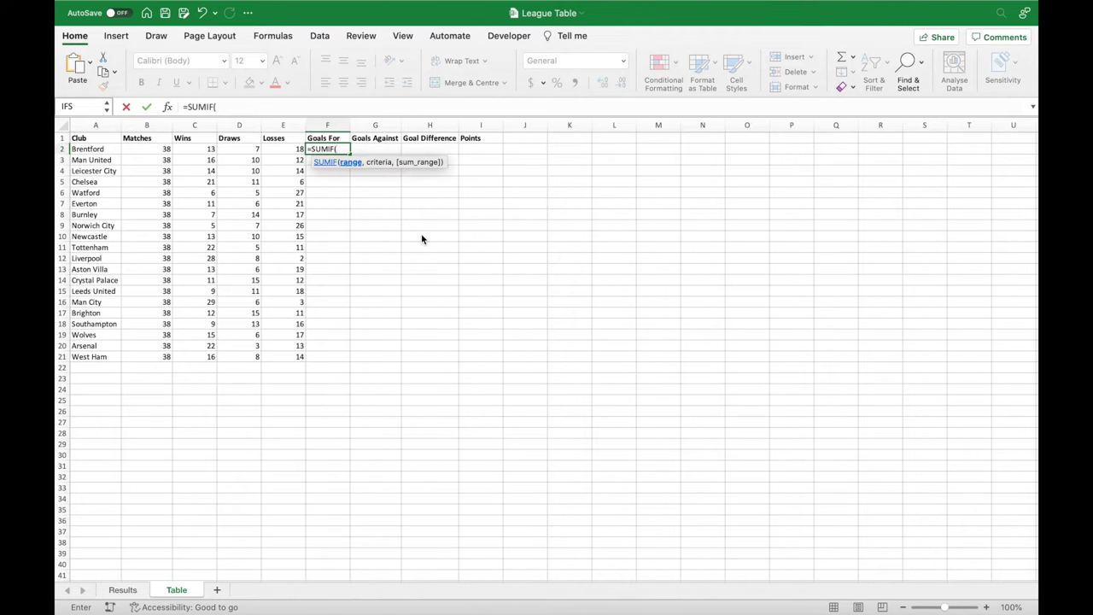
left_click(134, 592)
left_click(154, 150)
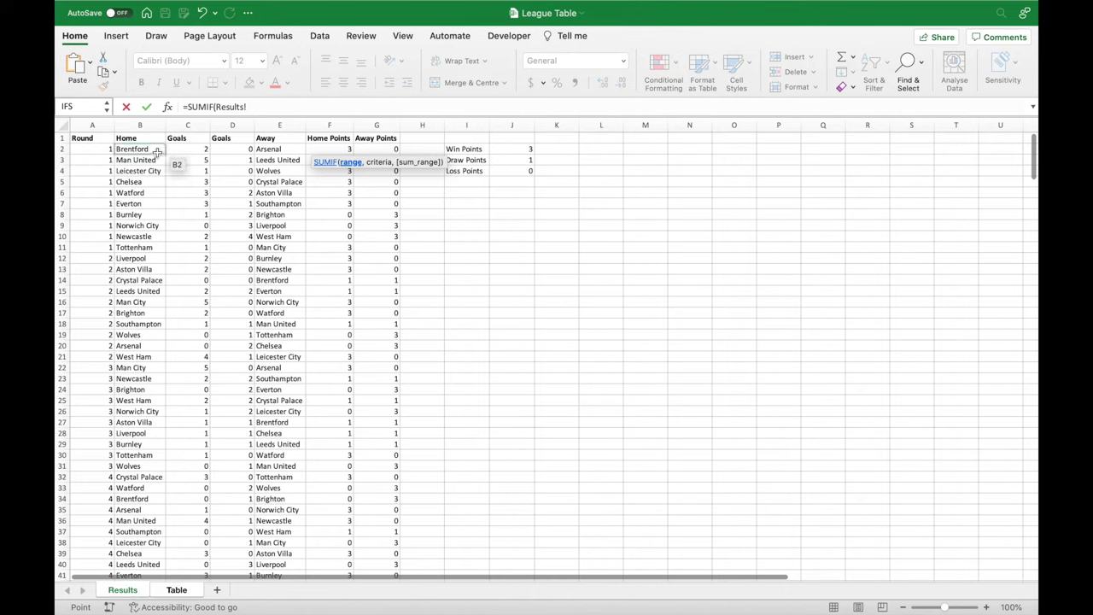
key("ctrl+shift+Down")
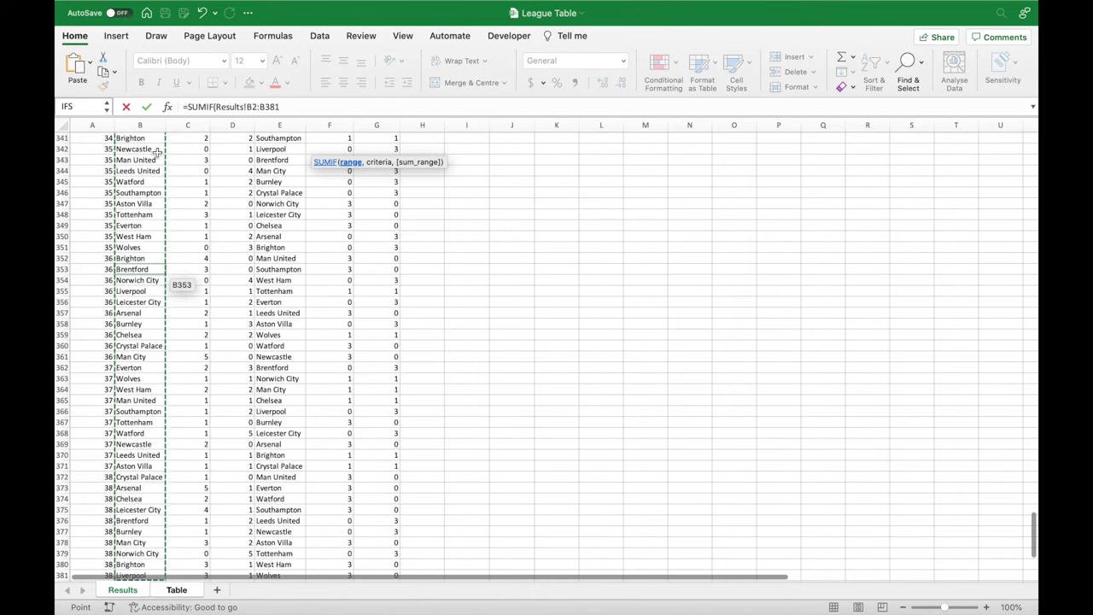
key("F4")
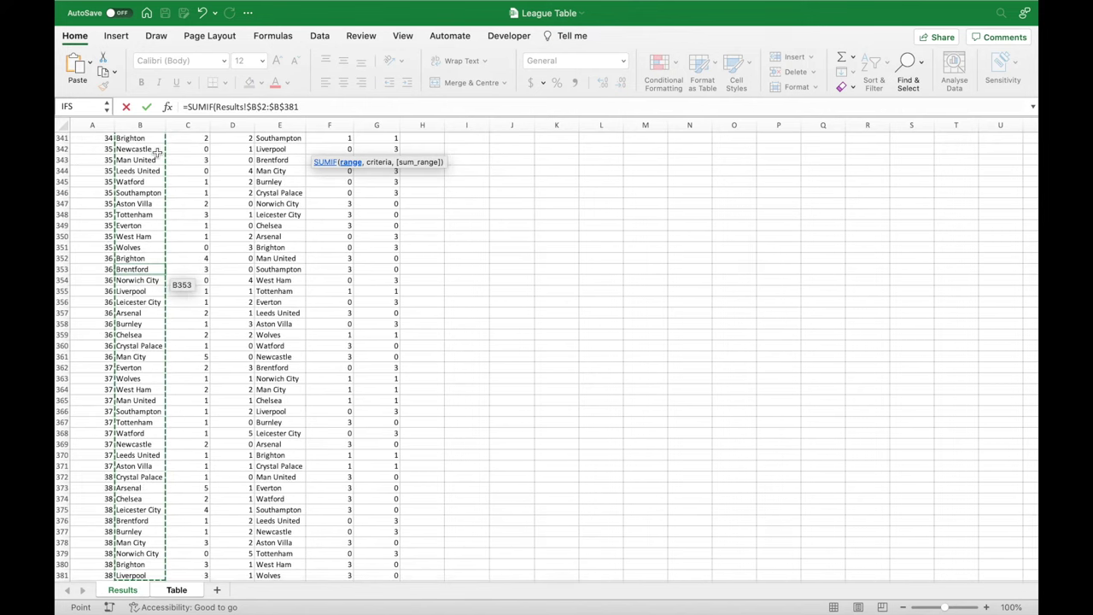
type(",Table!")
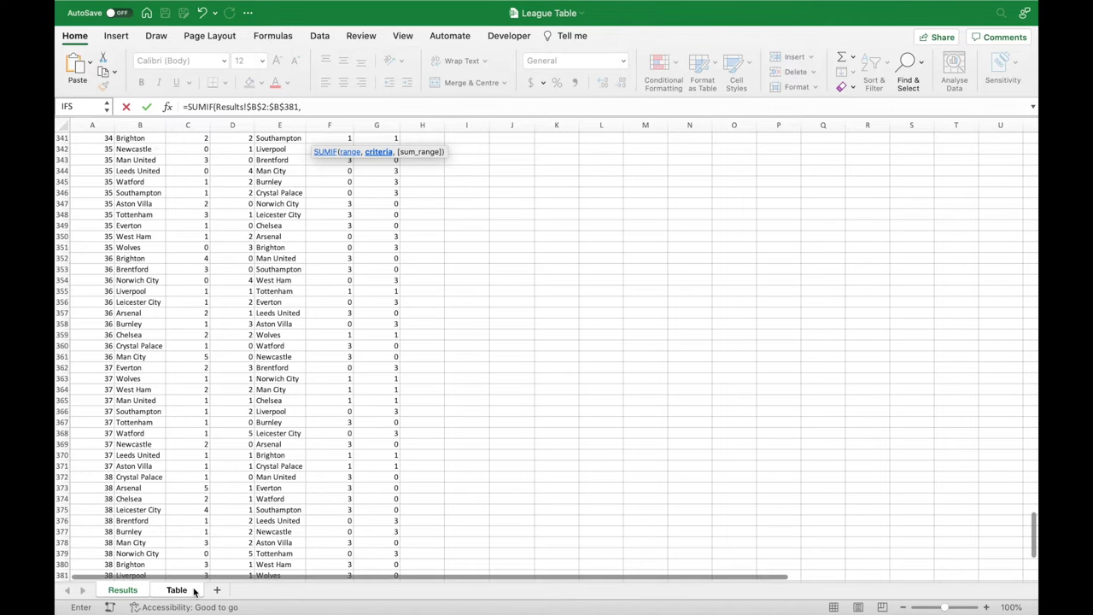
Add the club criterion Table!$A2 to the home-goals sum.
left_click(176, 590)
left_click(92, 150)
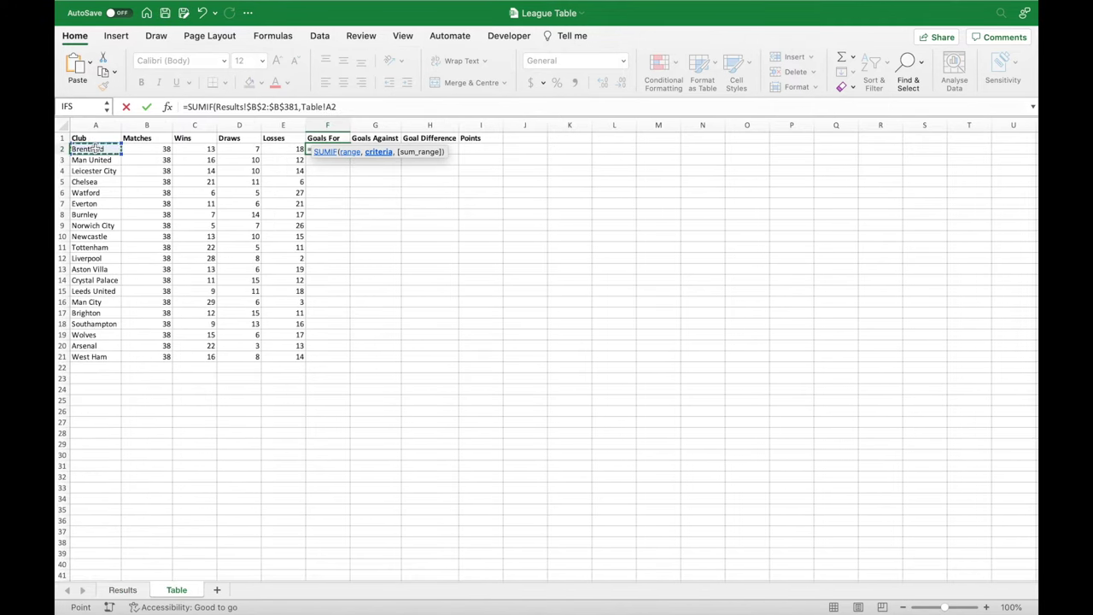
left_click(324, 108)
type("$A2")
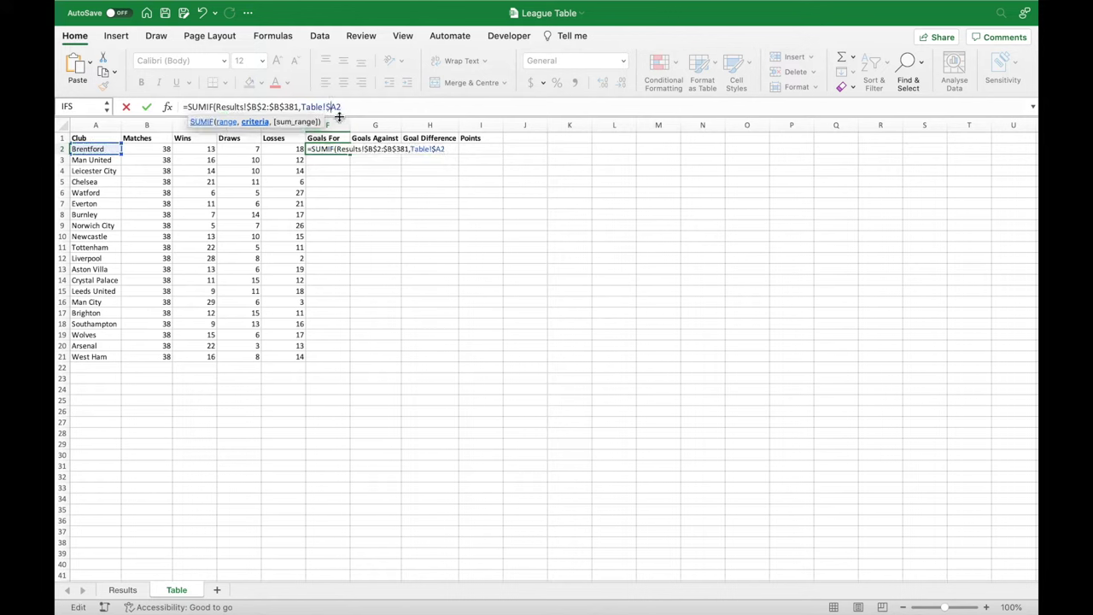
type(",")
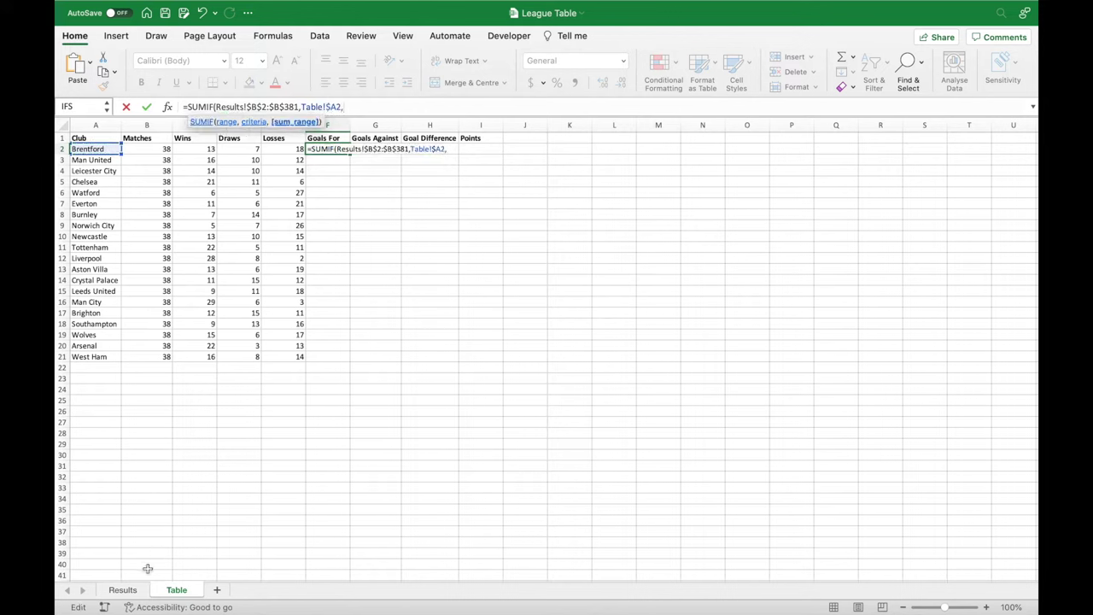
Set the absolute sum range Results!$C$2:$C$381, close it and begin +SUMIF(.
left_click(122, 591)
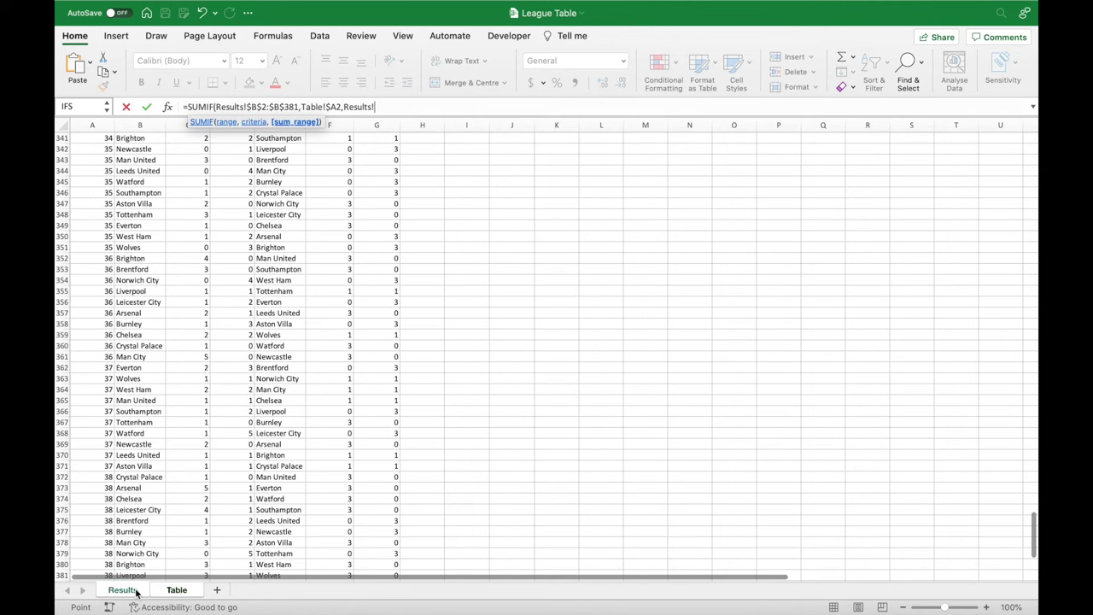
scroll(218, 534, "down", 3)
left_click(191, 524)
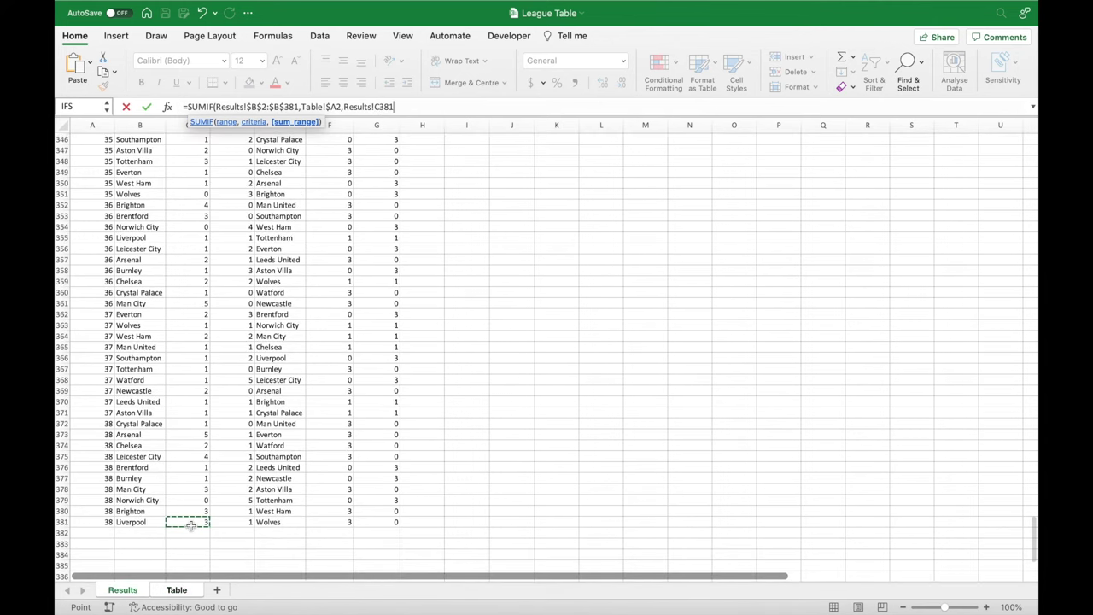
key("super+shift+Up")
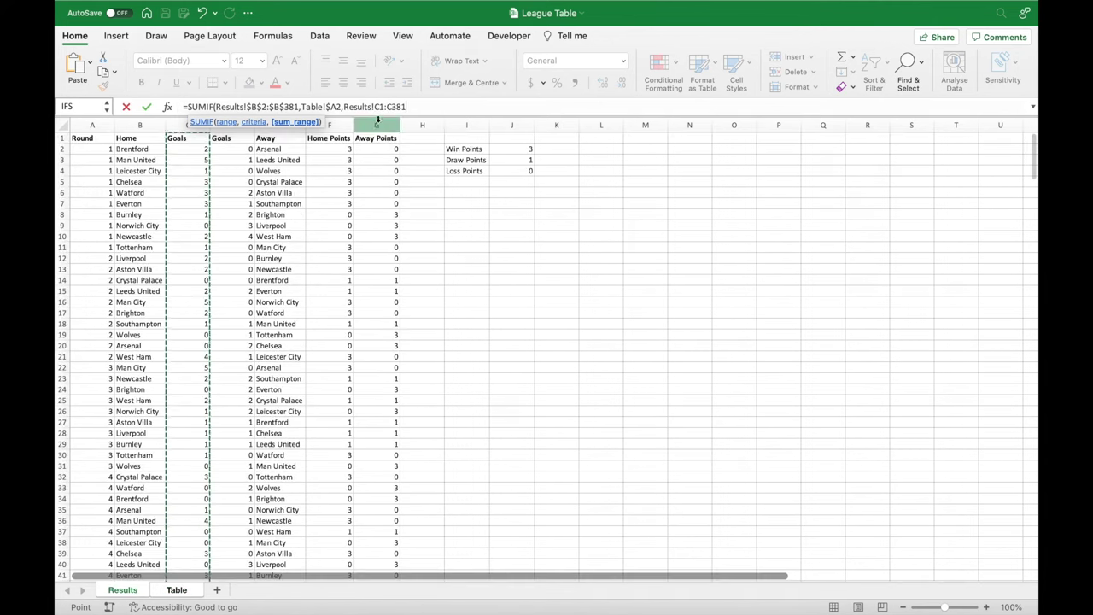
key("F2")
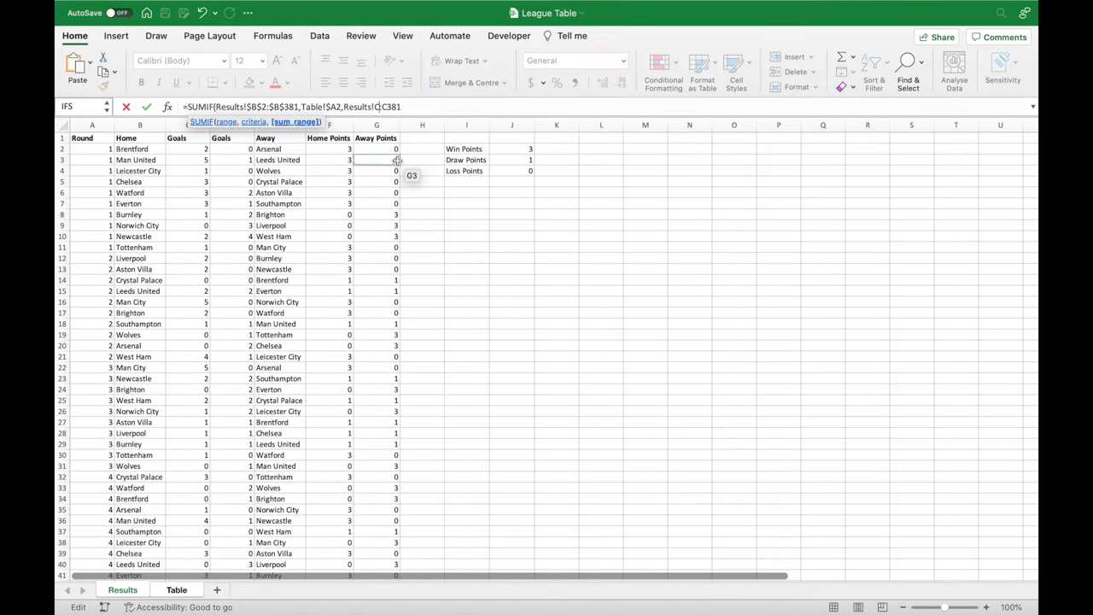
left_click_drag(408, 107, 372, 107)
left_click(405, 150)
key("F4")
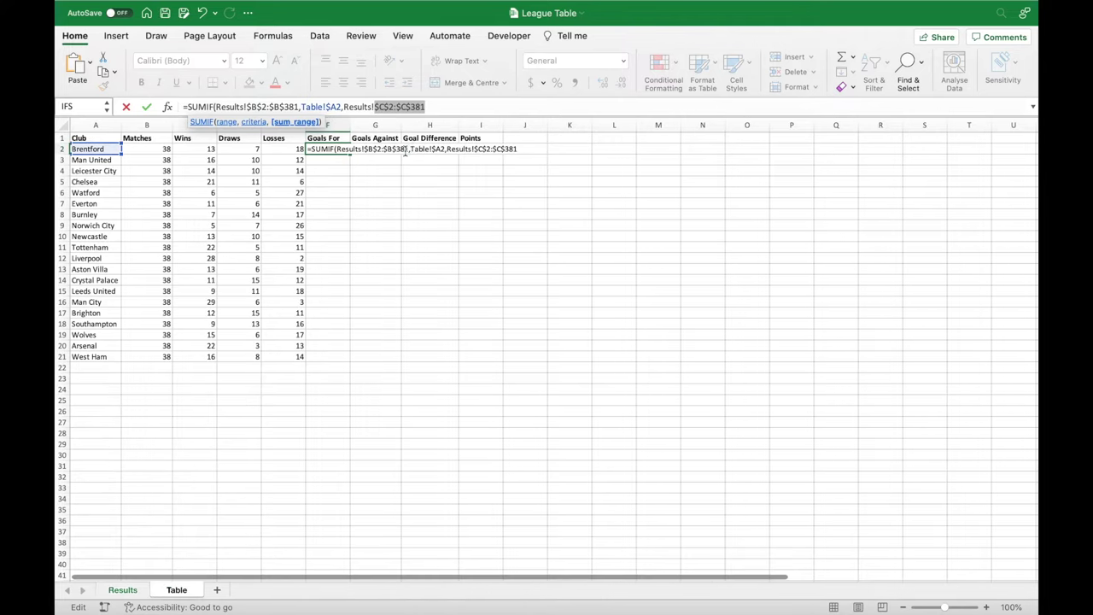
left_click(439, 108)
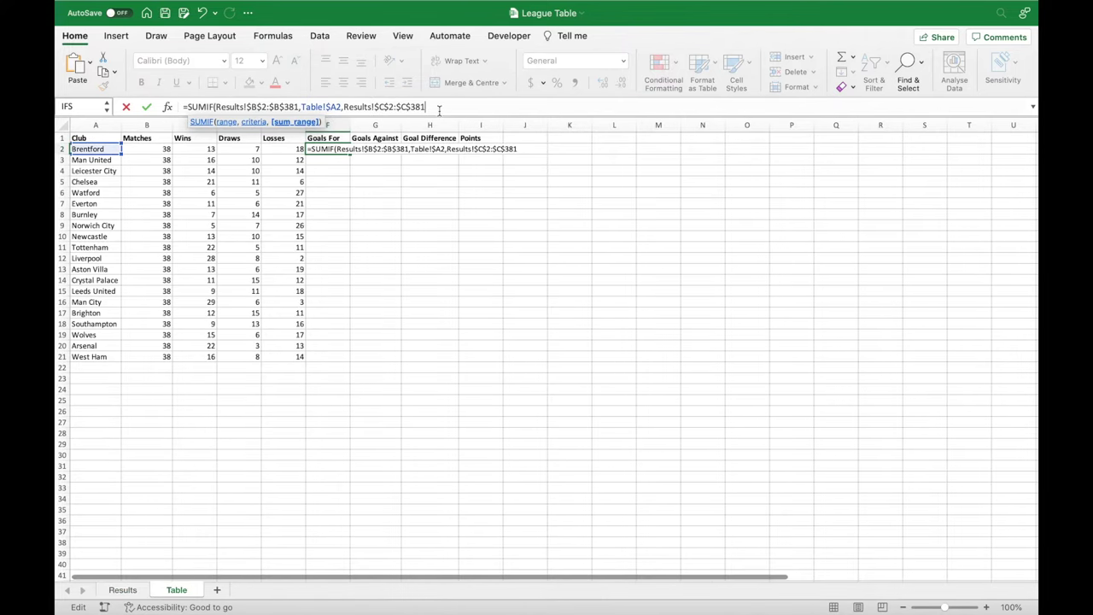
type(")+SUMIF(")
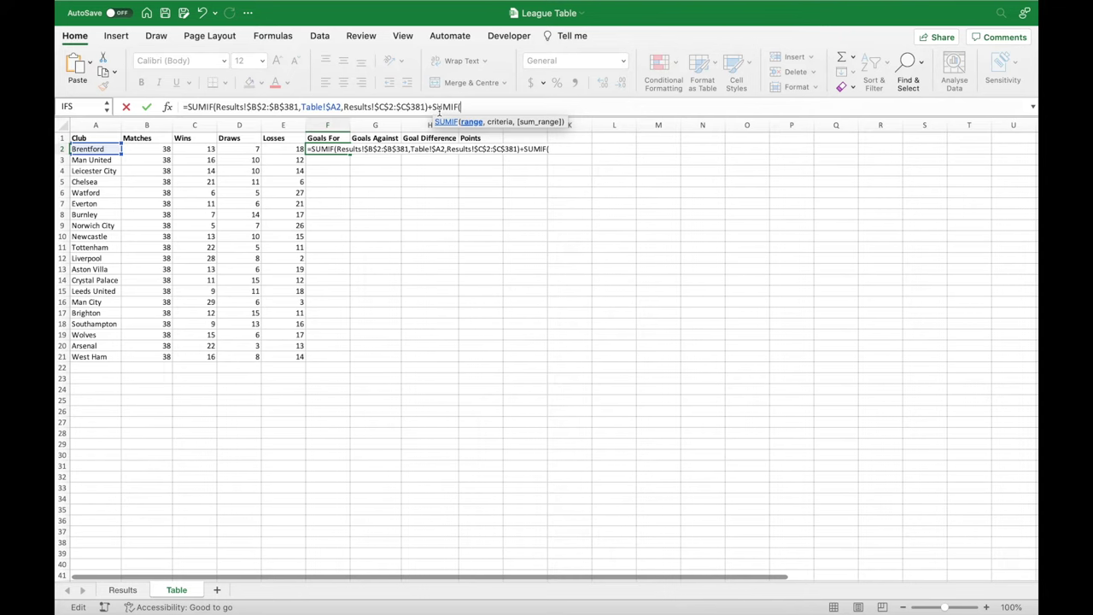
Give the second SUMIF the absolute Away range Results!$E$2:$E$381 and criterion Table!$A2.
left_click(124, 589)
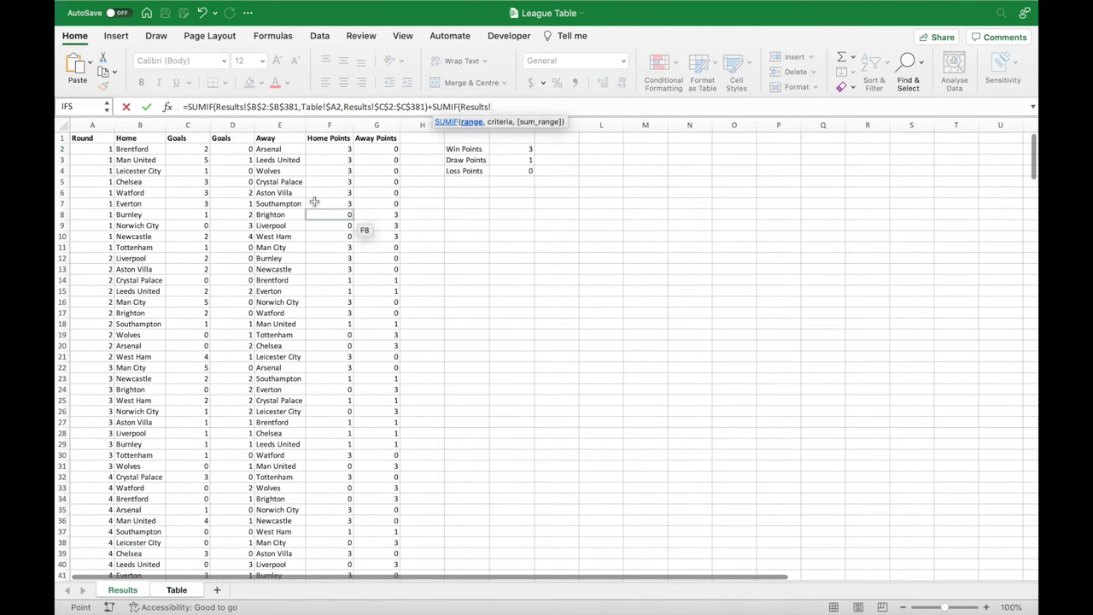
left_click(290, 151)
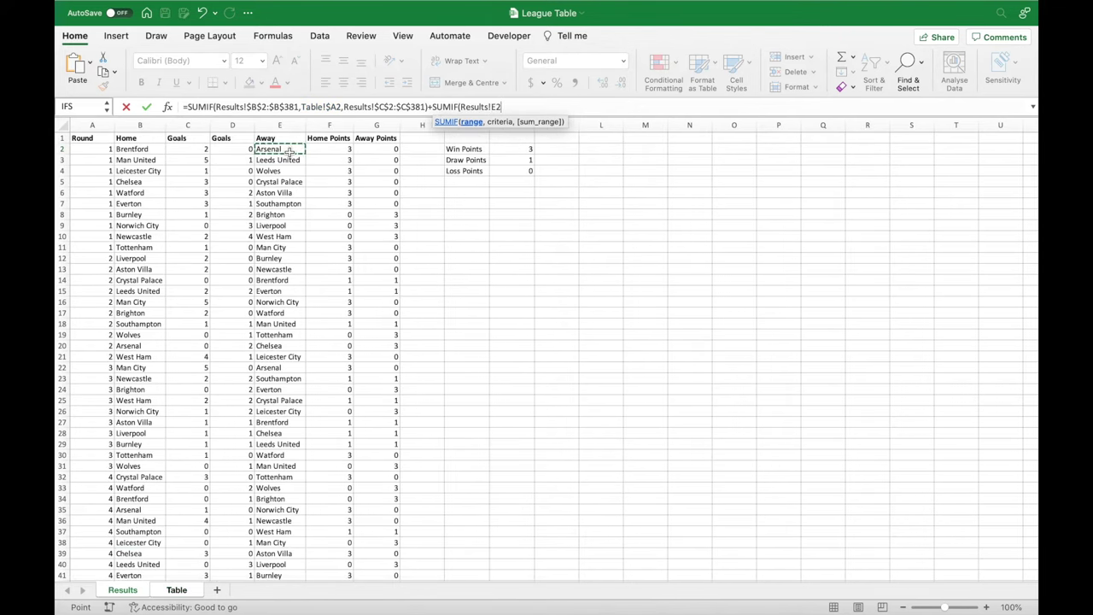
key("ctrl+shift+Down")
key("F4")
type(",")
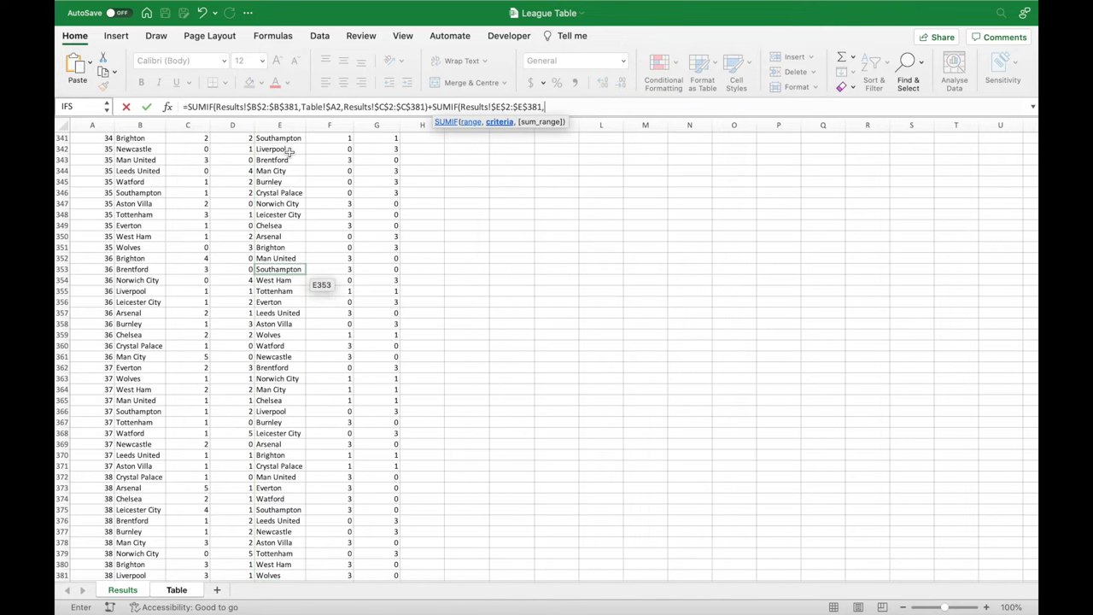
left_click_drag(301, 109, 354, 109)
key("ctrl+c")
left_click(548, 106)
key("ctrl+v")
type(",")
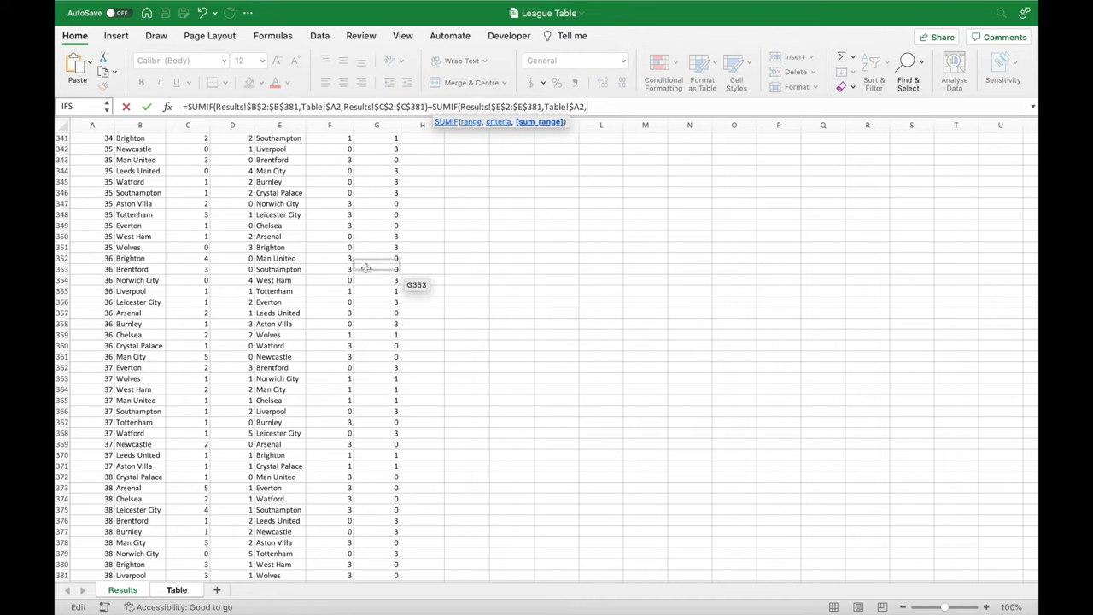
Add the absolute away-goals sum range Results!$D$2:$D$381.
scroll(219, 502, "down", 1)
scroll(219, 502, "down", 3)
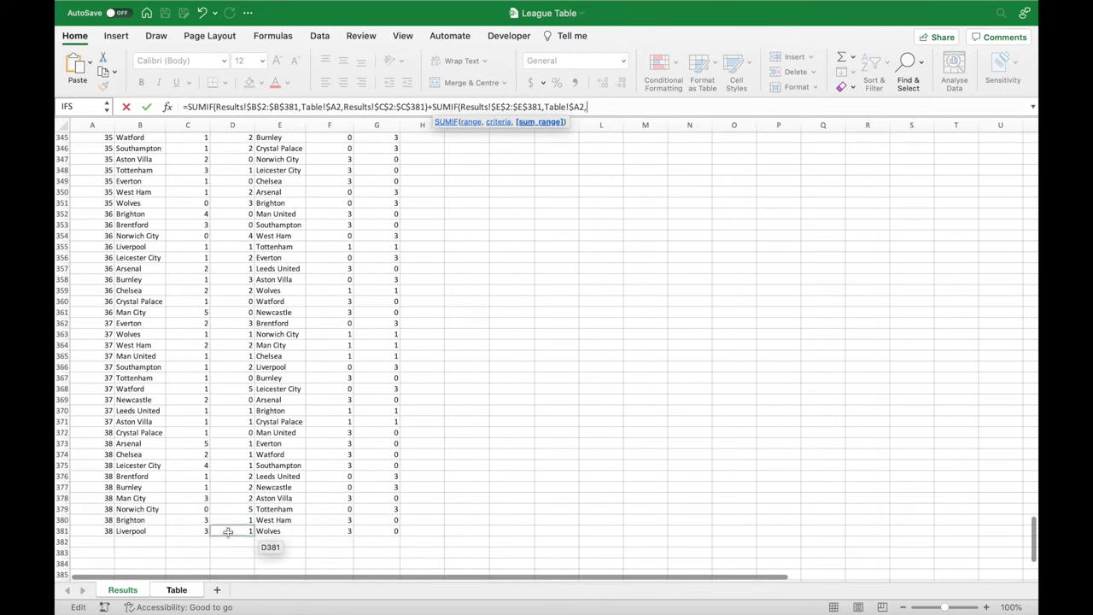
left_click(229, 533)
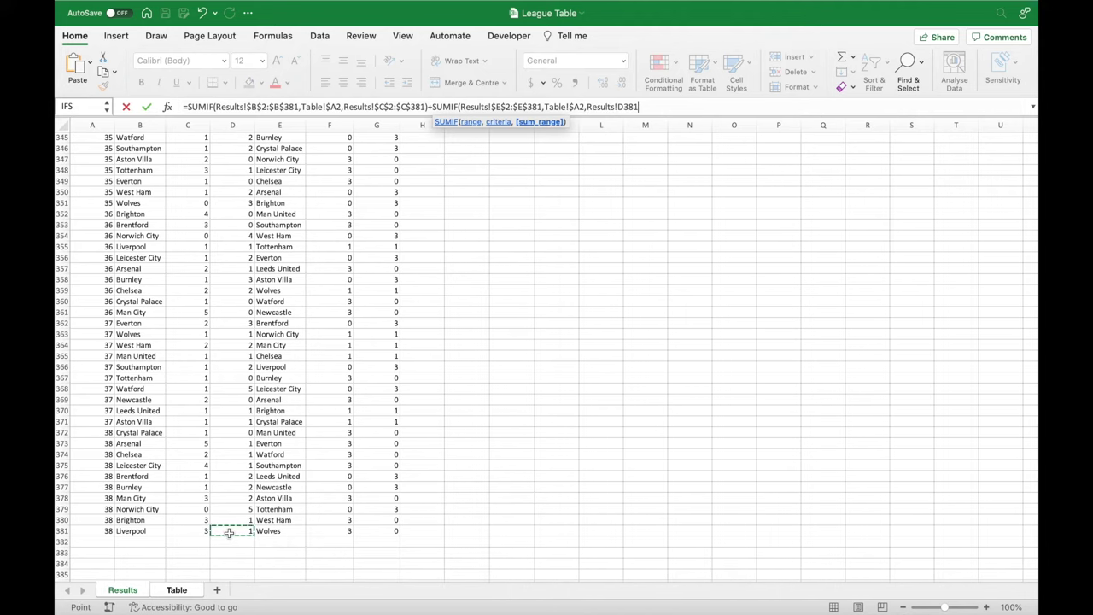
key("ctrl+shift+Up")
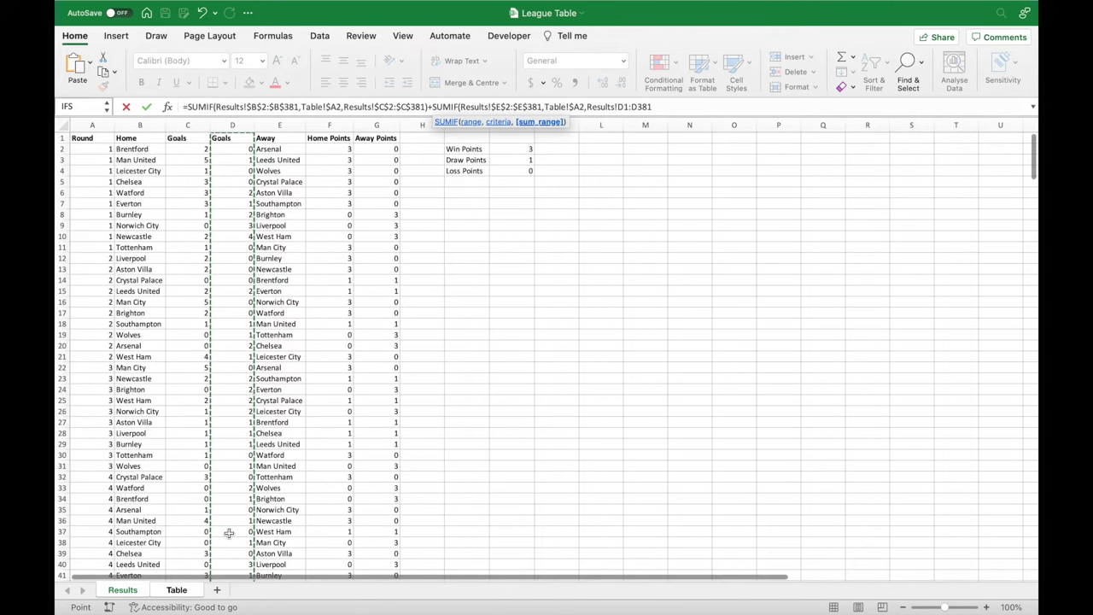
left_click(628, 107)
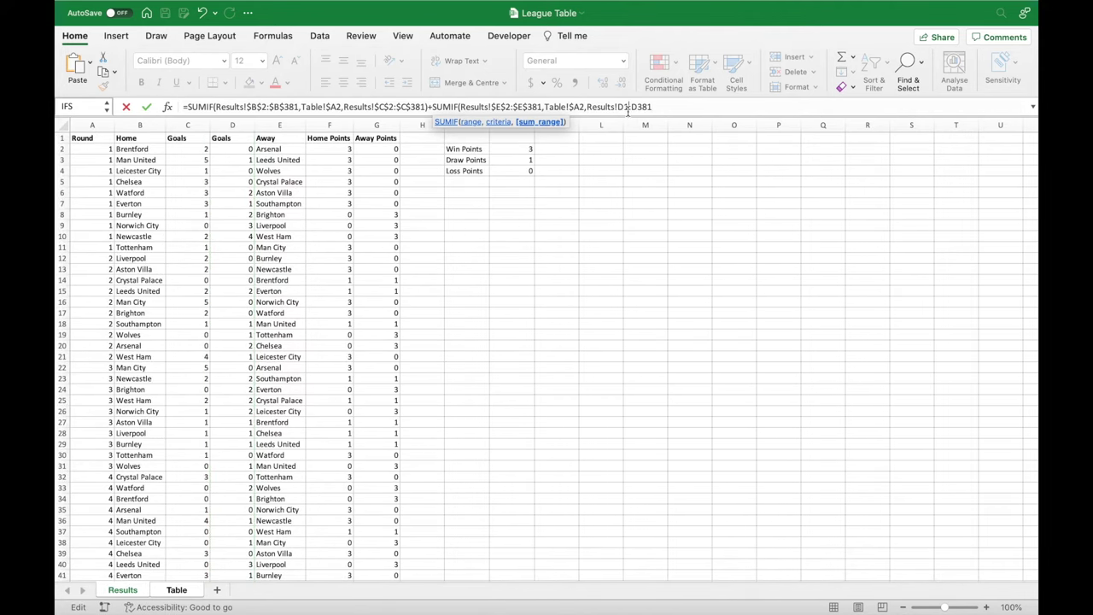
left_click_drag(619, 108, 661, 107)
key("F4")
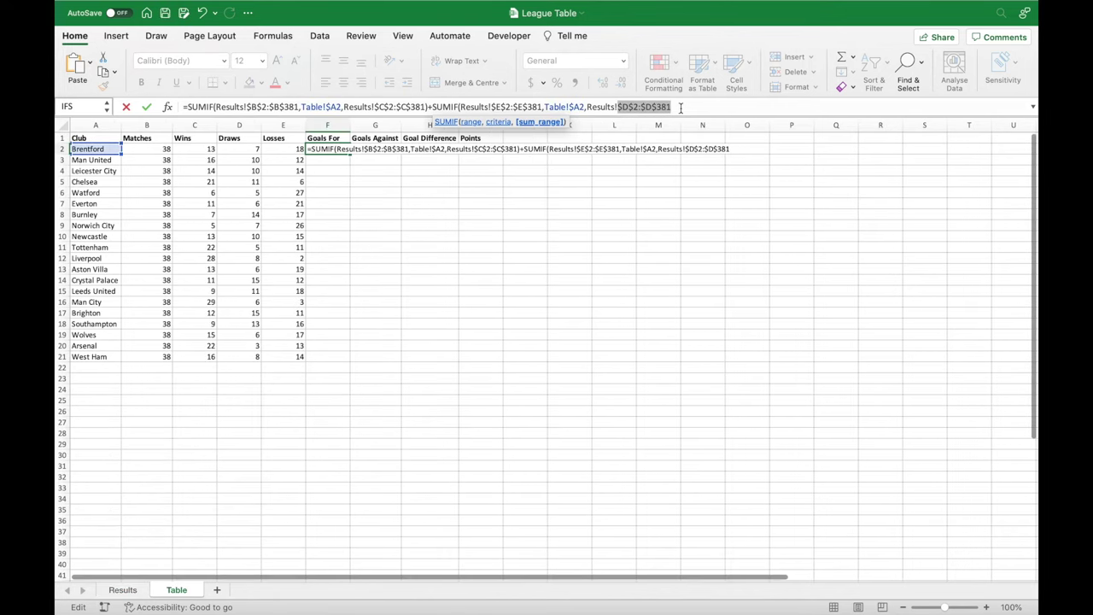
left_click(681, 108)
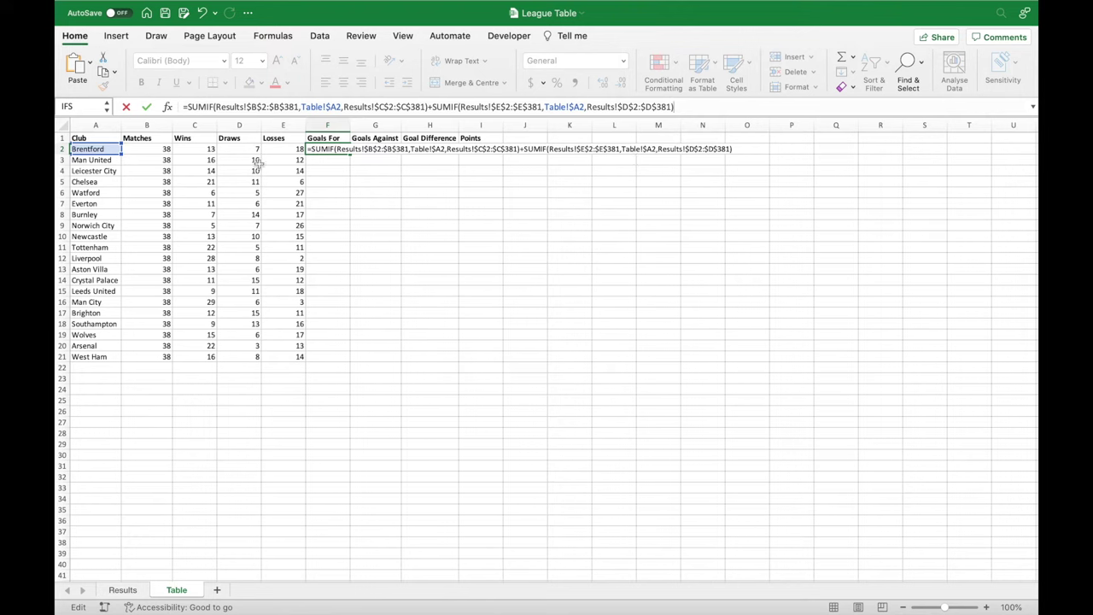
Wrap the Goals For formula in IFERROR(…,0), commit, and fill it down to F21.
left_click(187, 108)
type("IFERROR(")
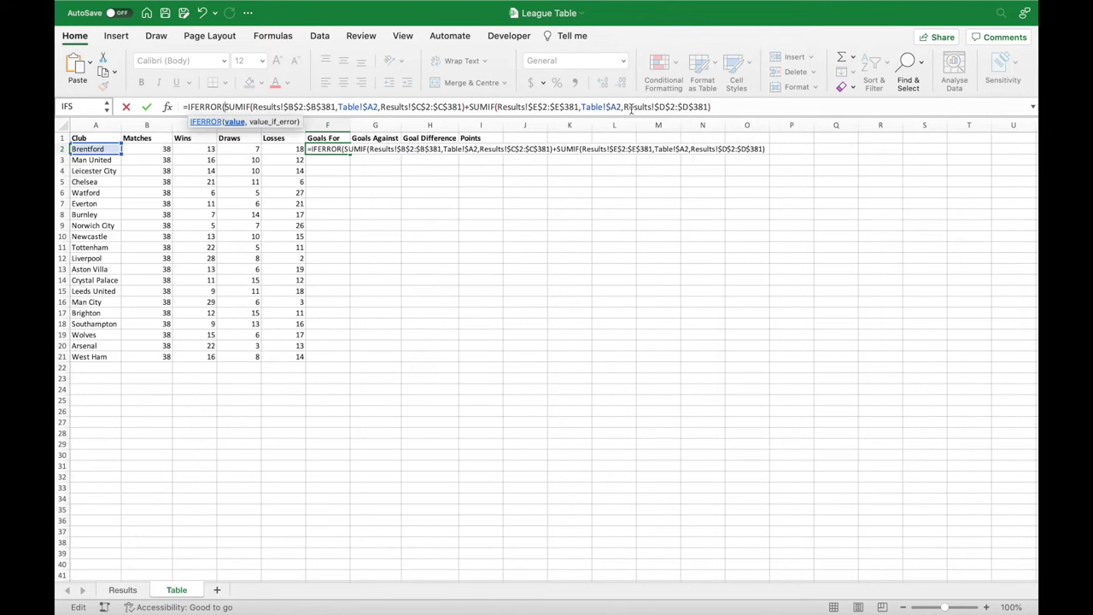
type(",0)")
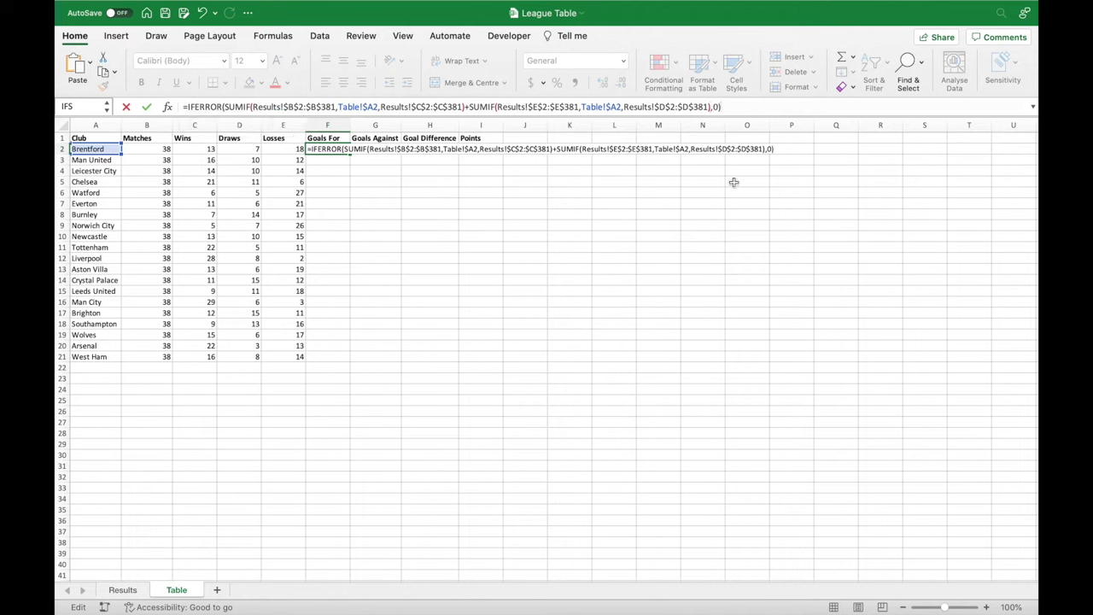
key("Return")
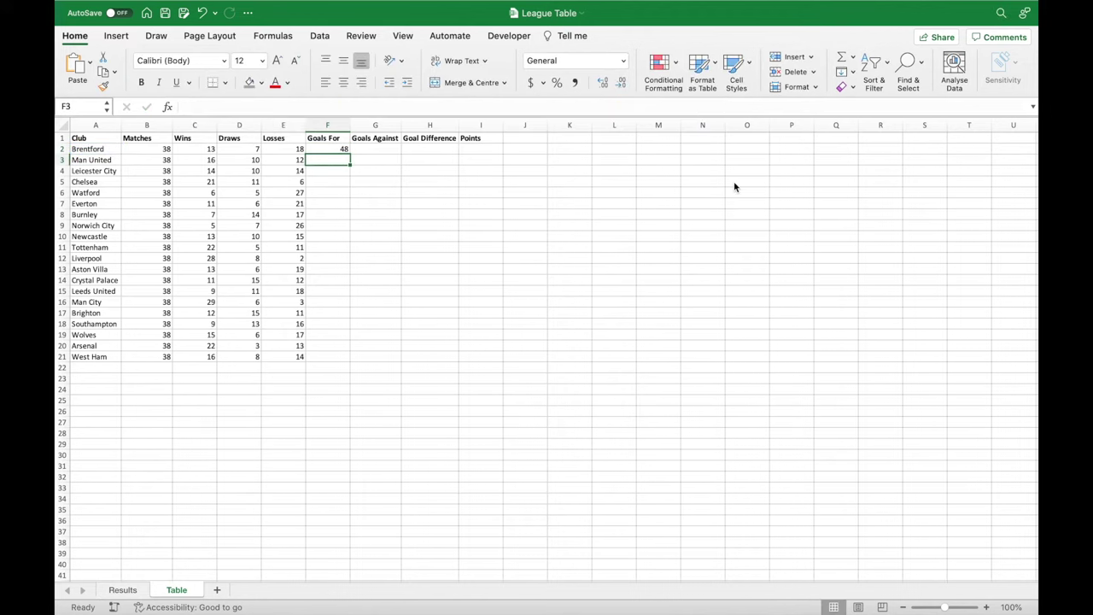
left_click(338, 150)
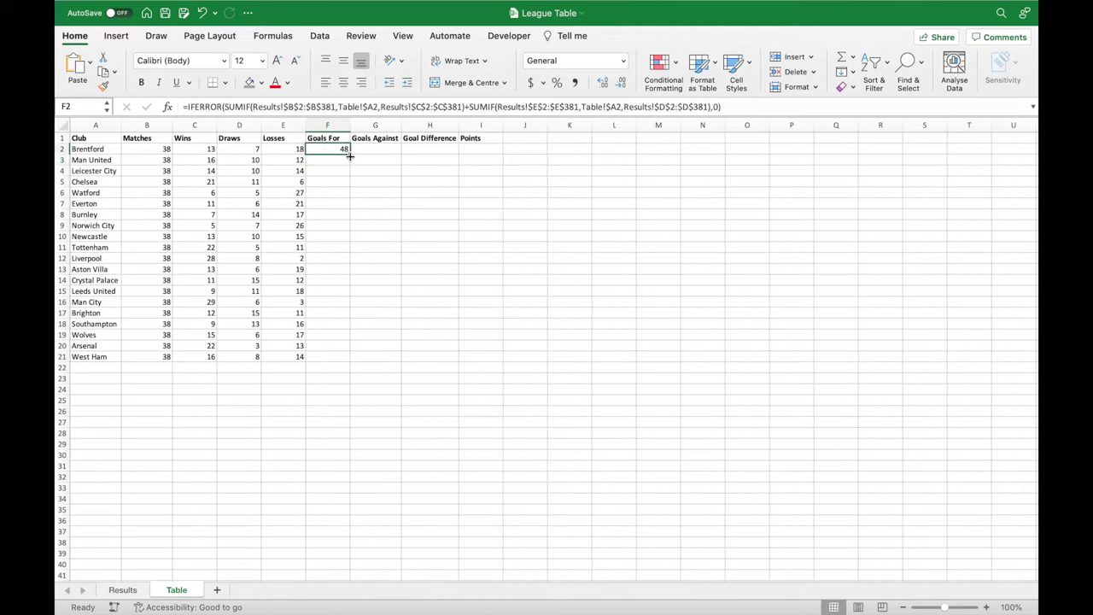
double_click(350, 154)
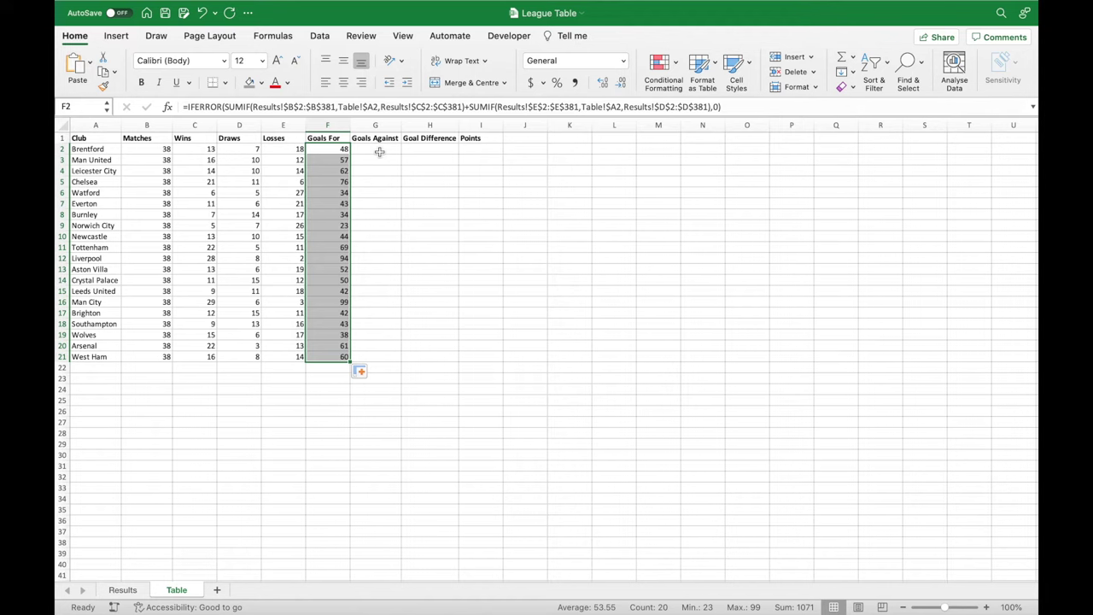
left_click(379, 152)
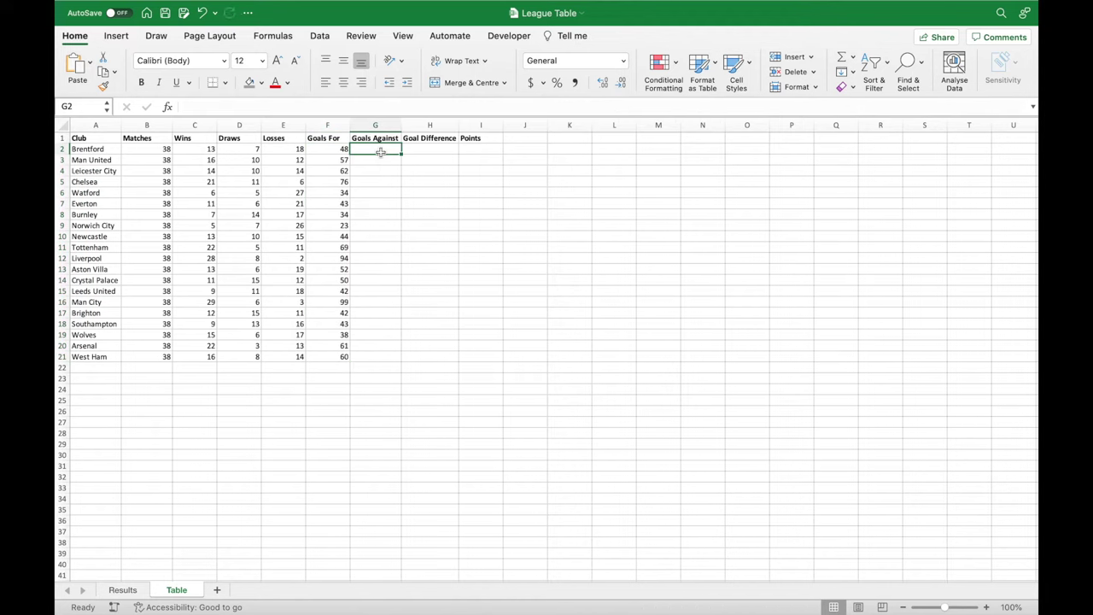
Copy Brentford's Goals For formula into Goals Against and delete its home goals range.
left_click(335, 149)
key("cmd+c")
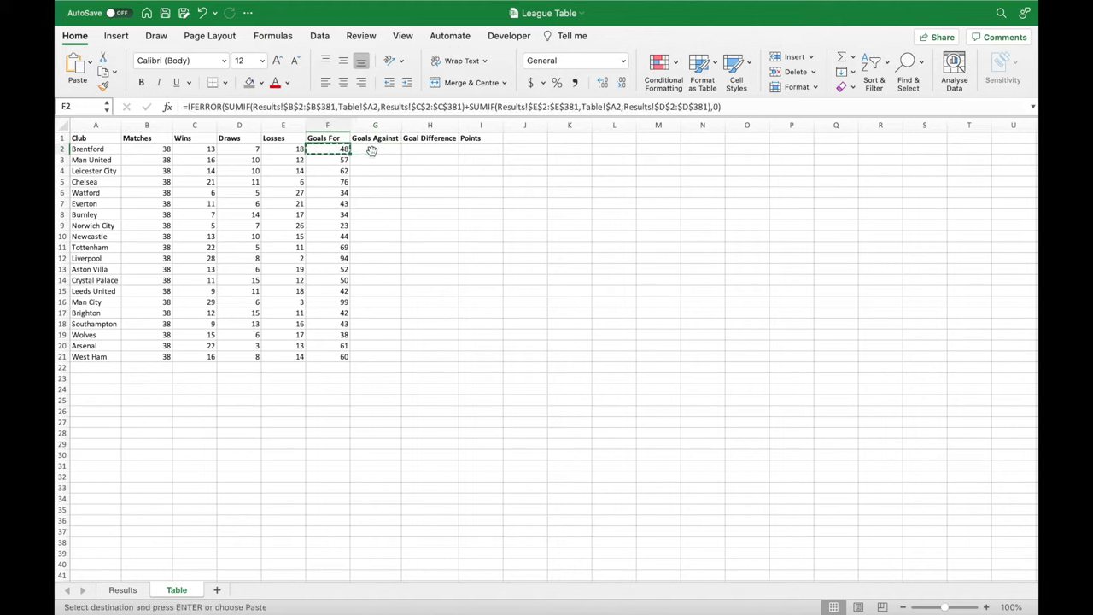
left_click(372, 151)
key("cmd+v")
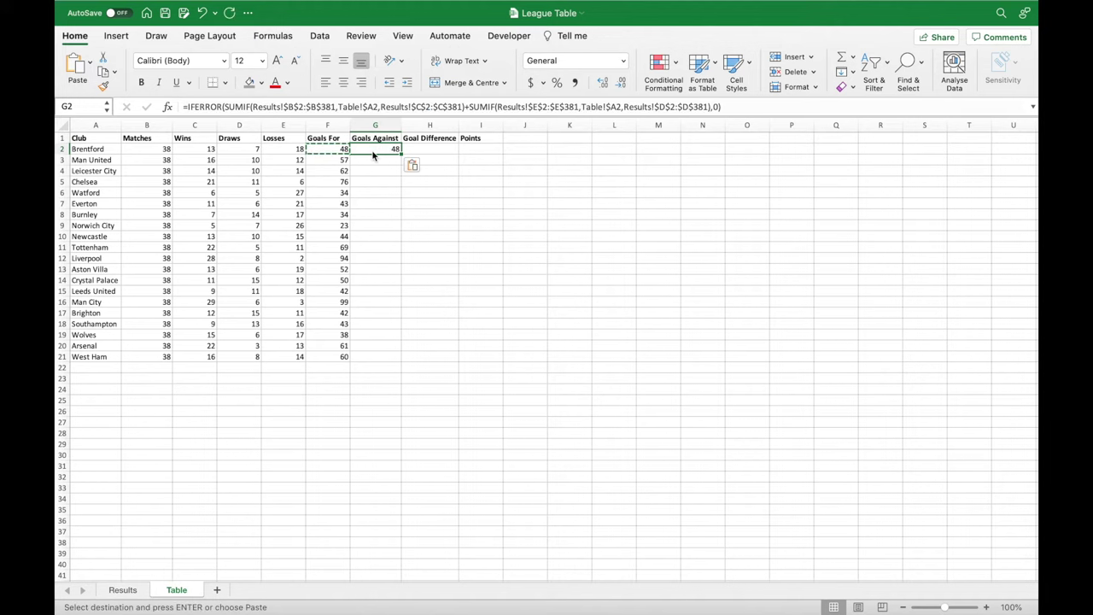
left_click_drag(381, 107, 461, 109)
key("BackSpace")
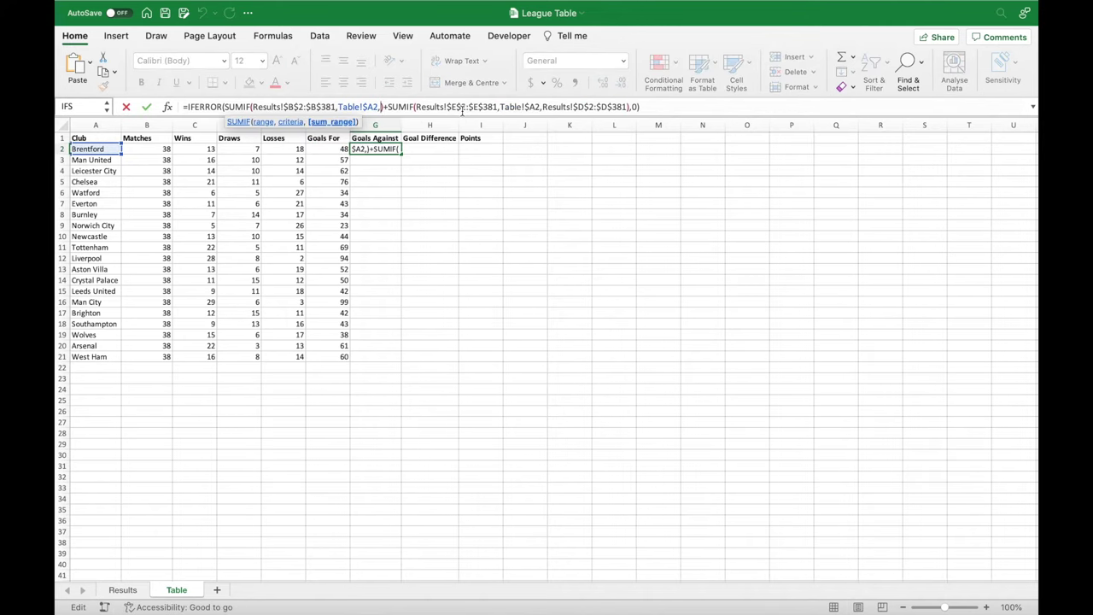
Swap in the absolute Results away goals range and delete the second sum's range.
left_click(123, 589)
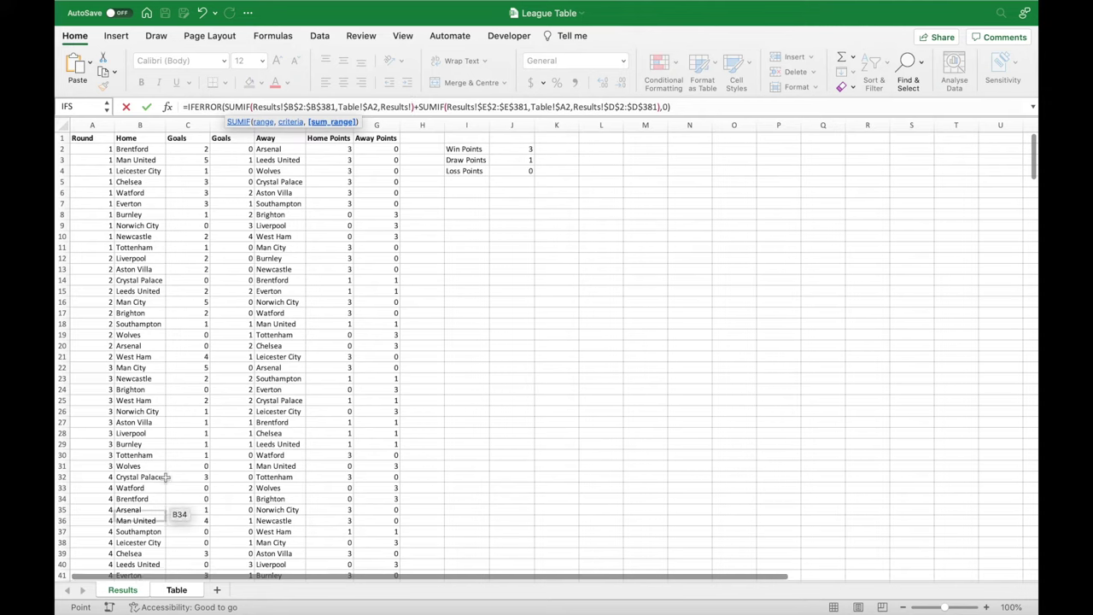
left_click(242, 151)
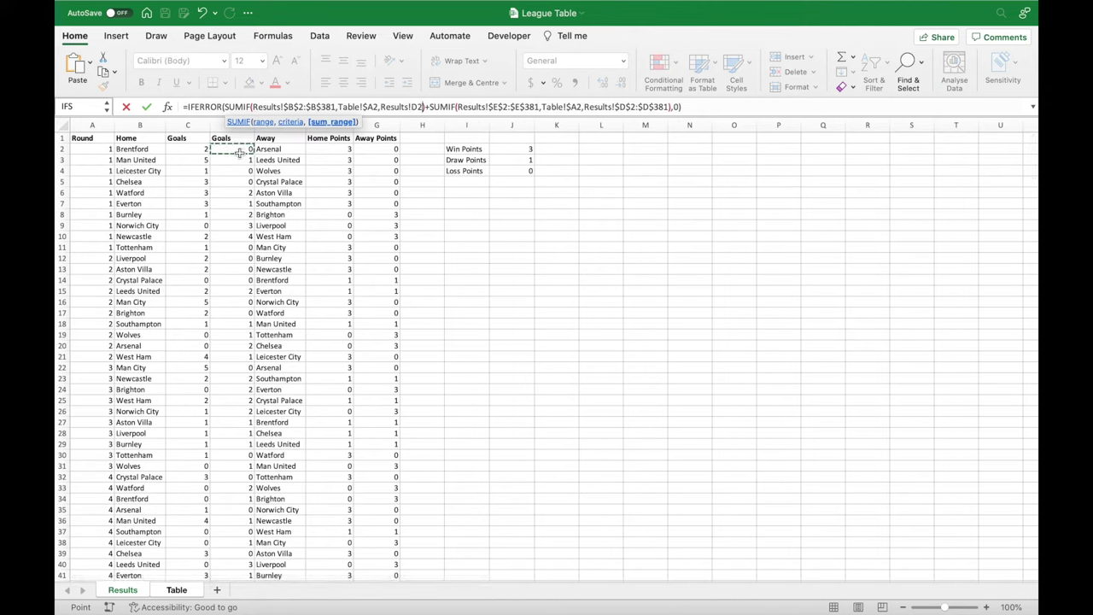
key("ctrl+shift+Down")
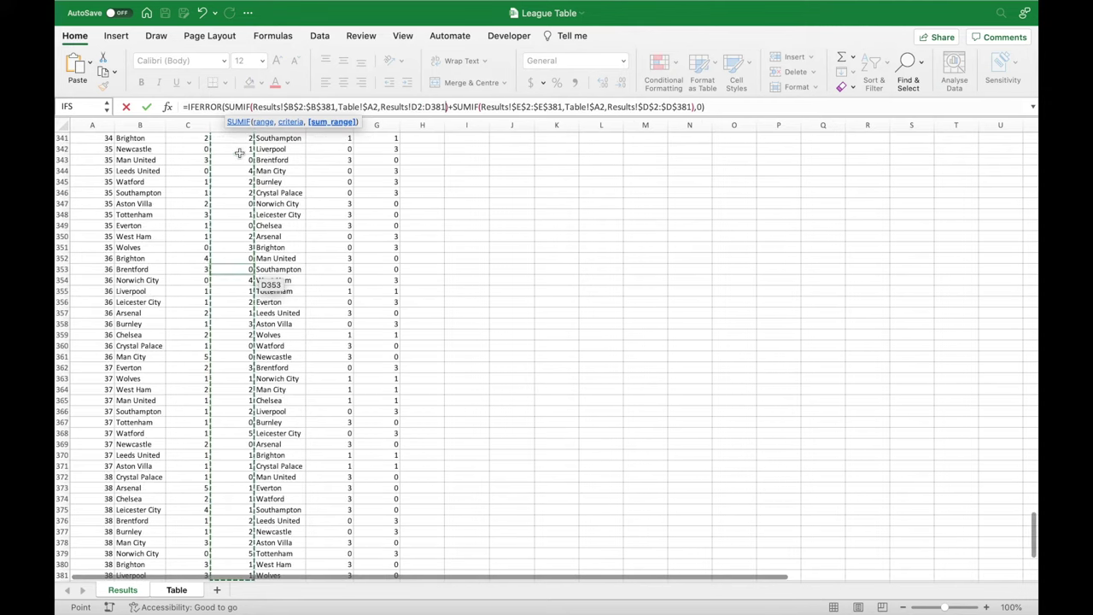
key("F4")
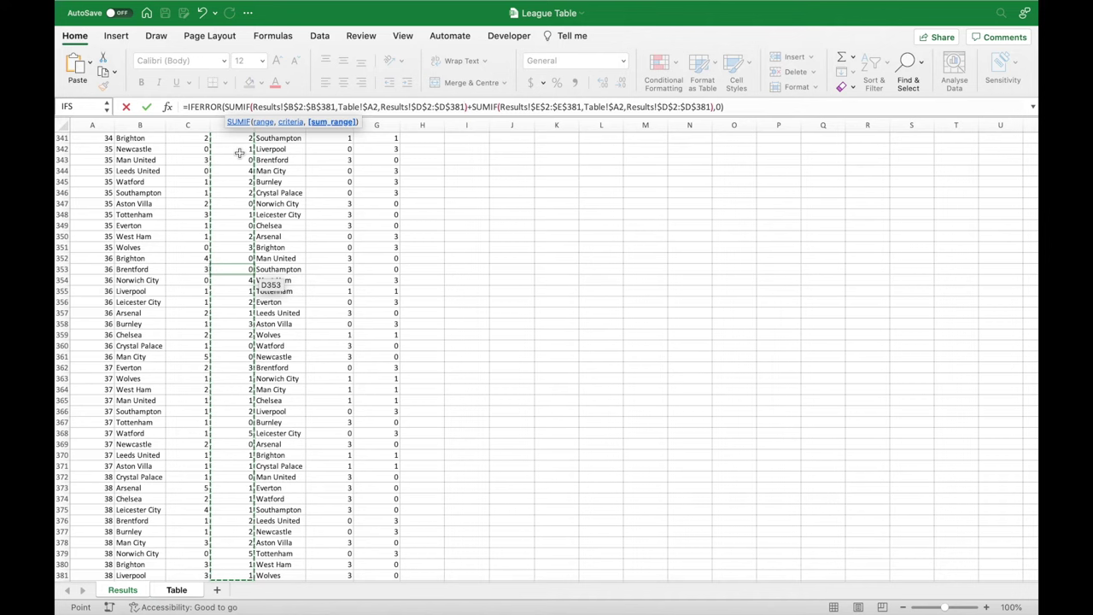
left_click_drag(627, 107, 711, 107)
key("BackSpace")
Insert the absolute home goals range, commit G2, and fill Goals Against down to G21.
scroll(620, 261, "up", 5)
scroll(620, 261, "up", 20)
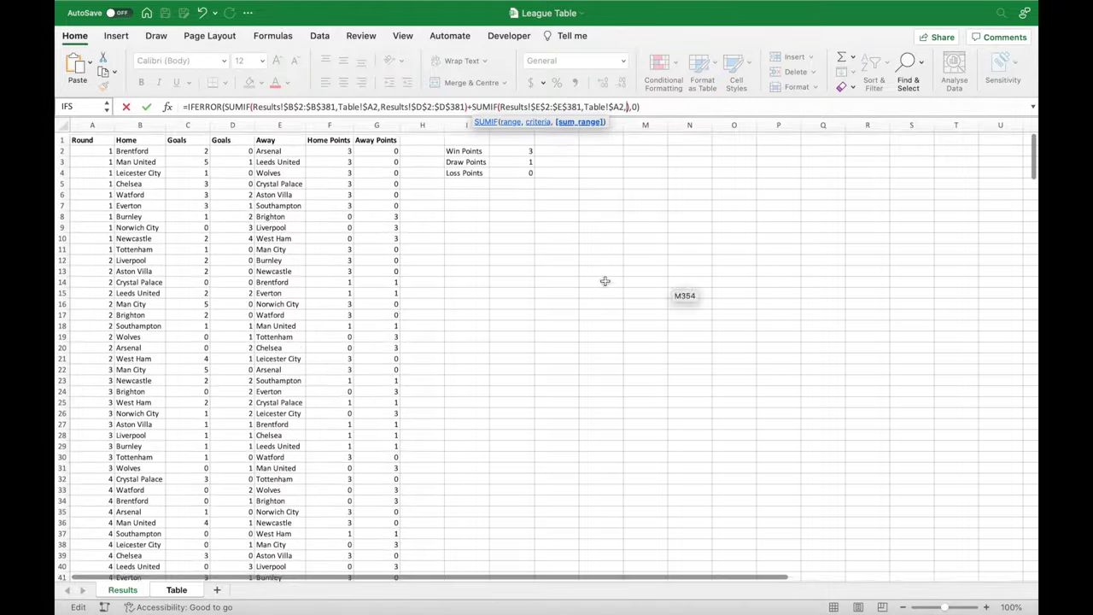
left_click(192, 149)
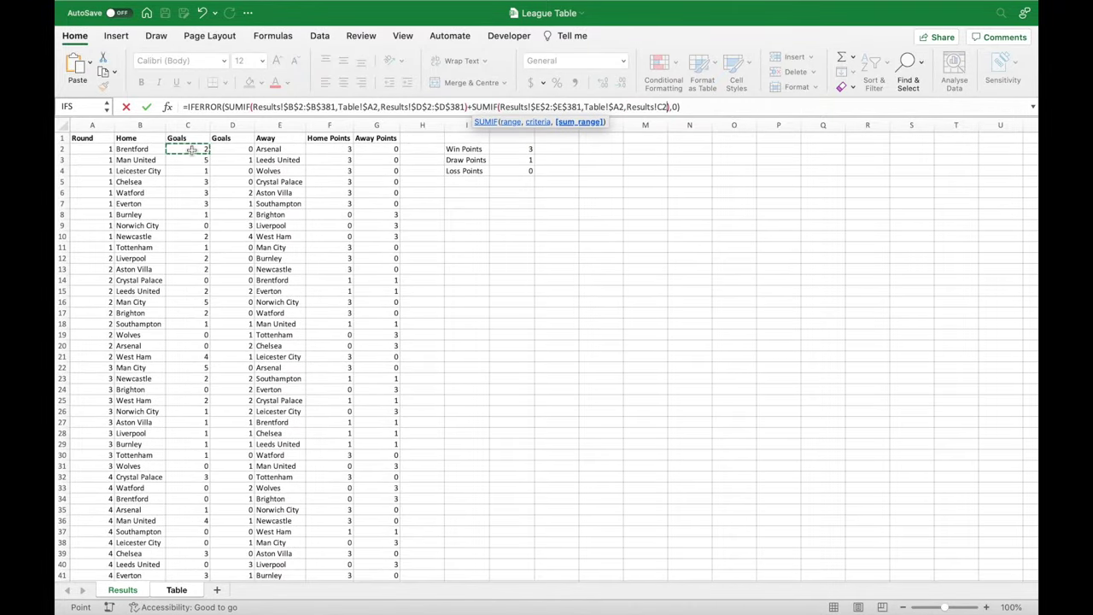
key("super+shift+Down")
key("F4")
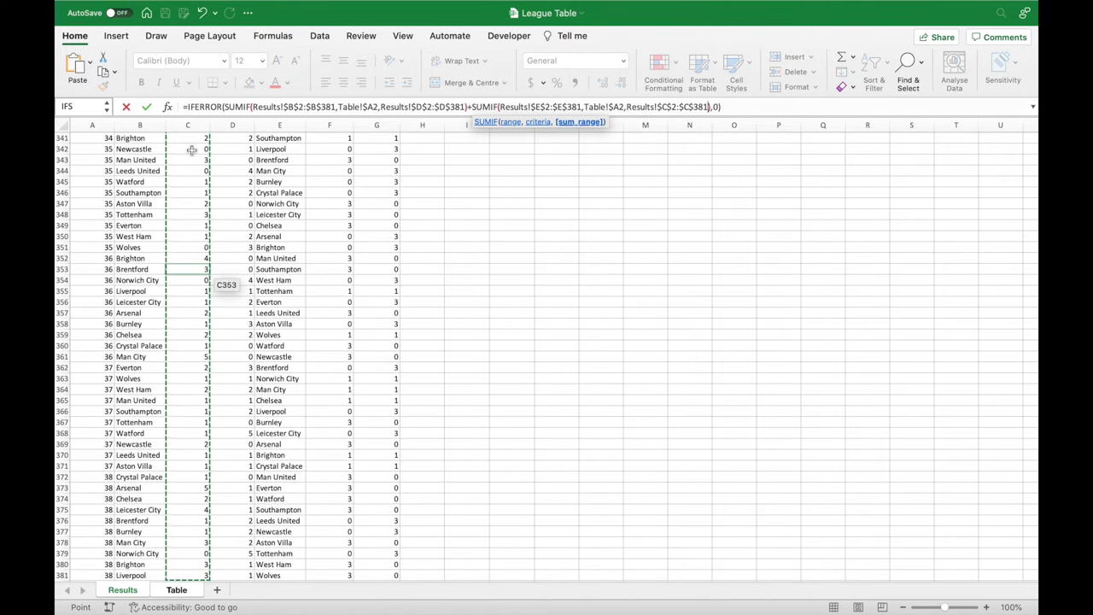
key("Return")
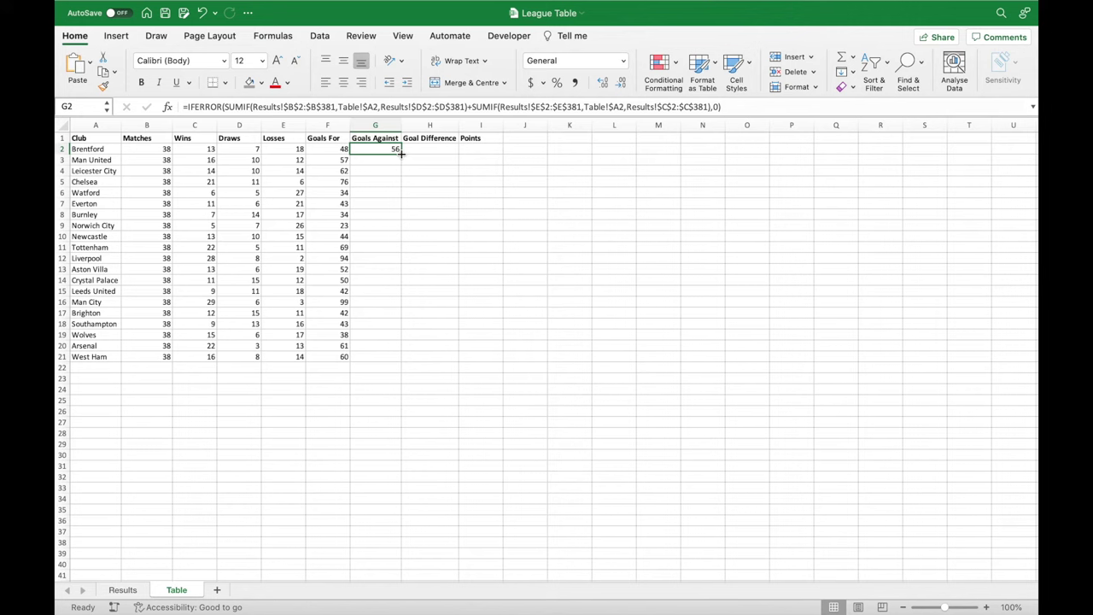
double_click(401, 152)
left_click(422, 150)
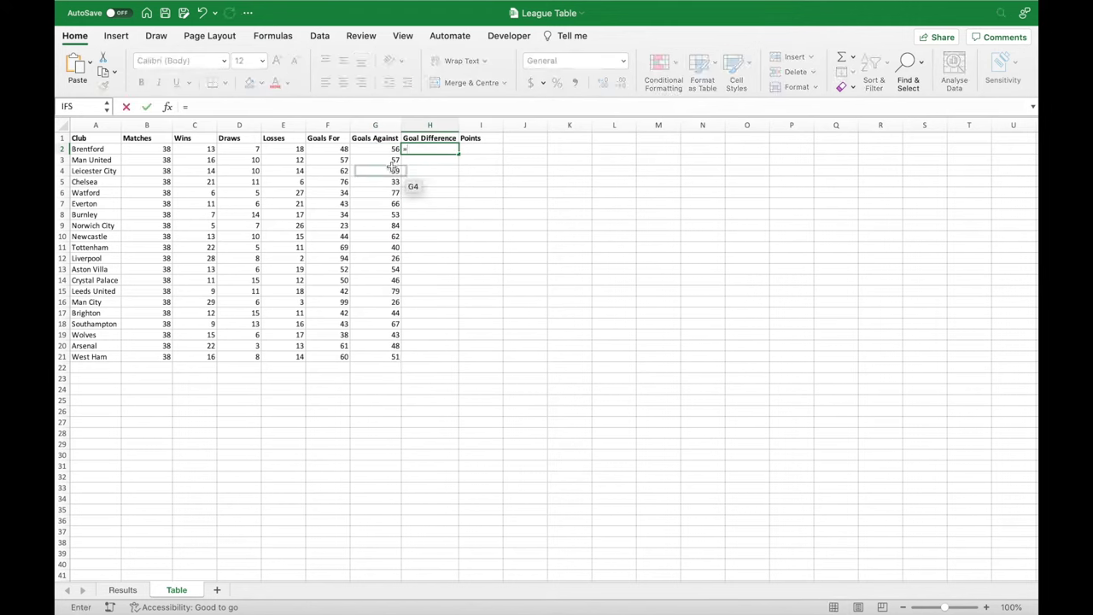
Enter =F2-G2 in H2, fill it down to West Ham, and start =SUMIF( in I2.
left_click(342, 148)
type("-")
left_click(373, 151)
key("Return")
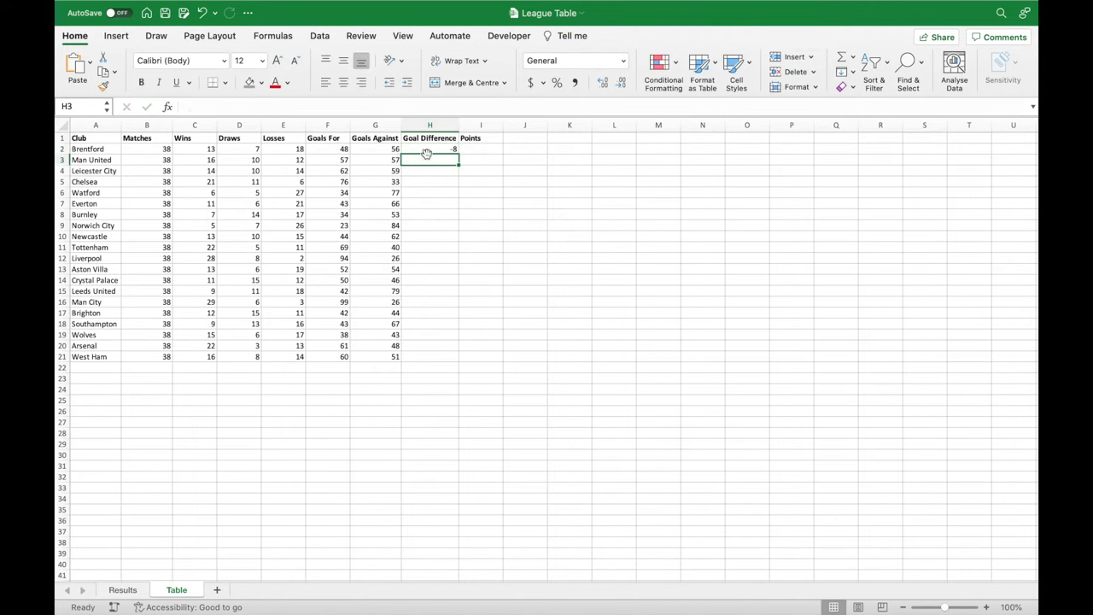
left_click(430, 150)
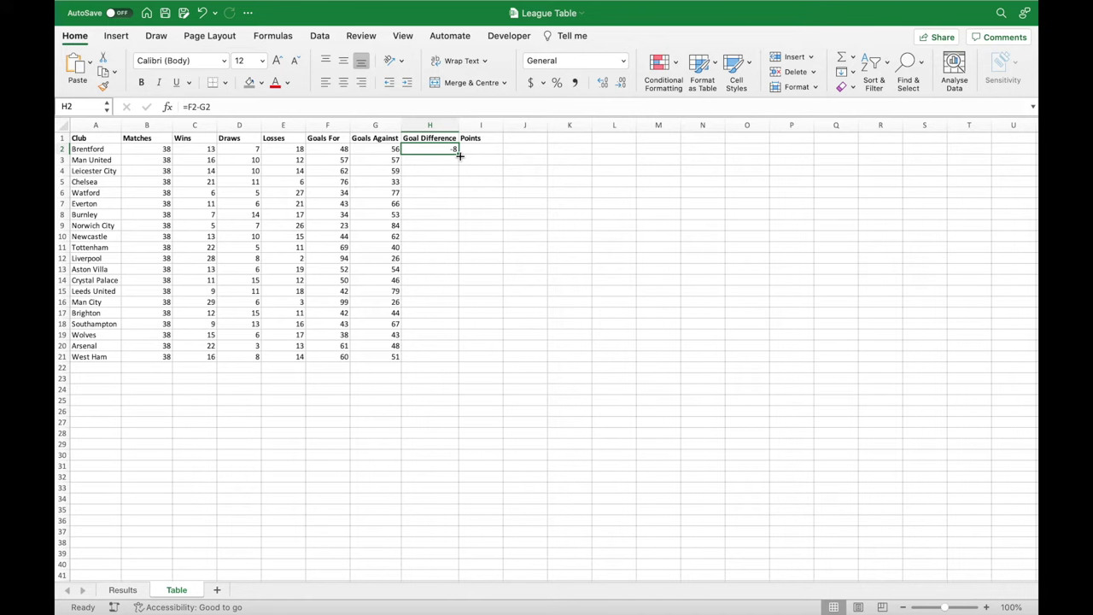
double_click(460, 156)
left_click(476, 151)
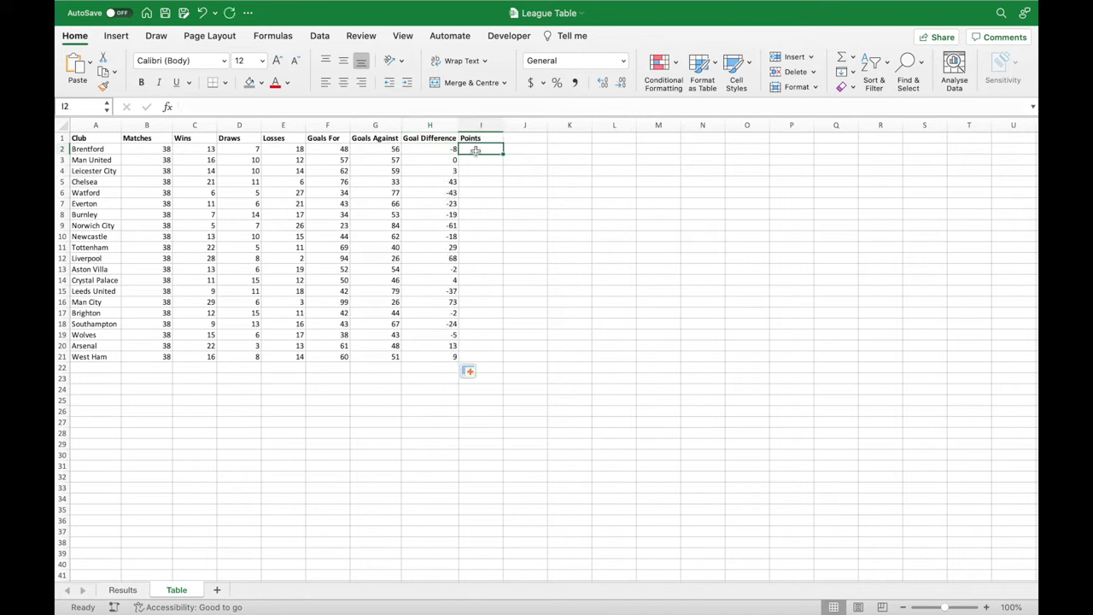
type("=SUMIF(")
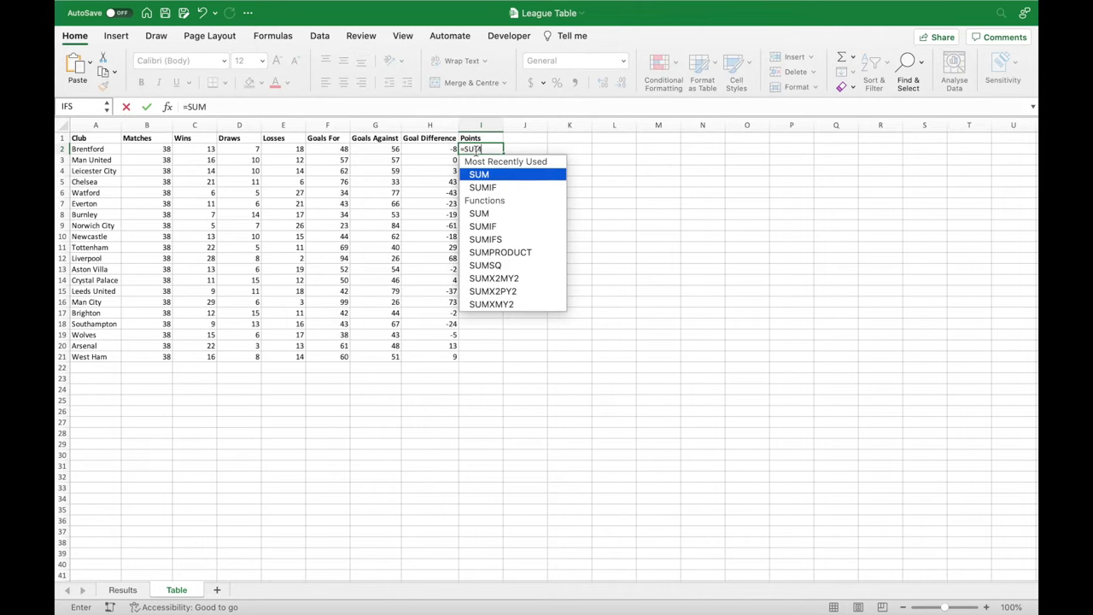
Add the home club range Results!$B$2:$B$381 to the Points SUMIF.
left_click(129, 589)
scroll(622, 346, "up", 20)
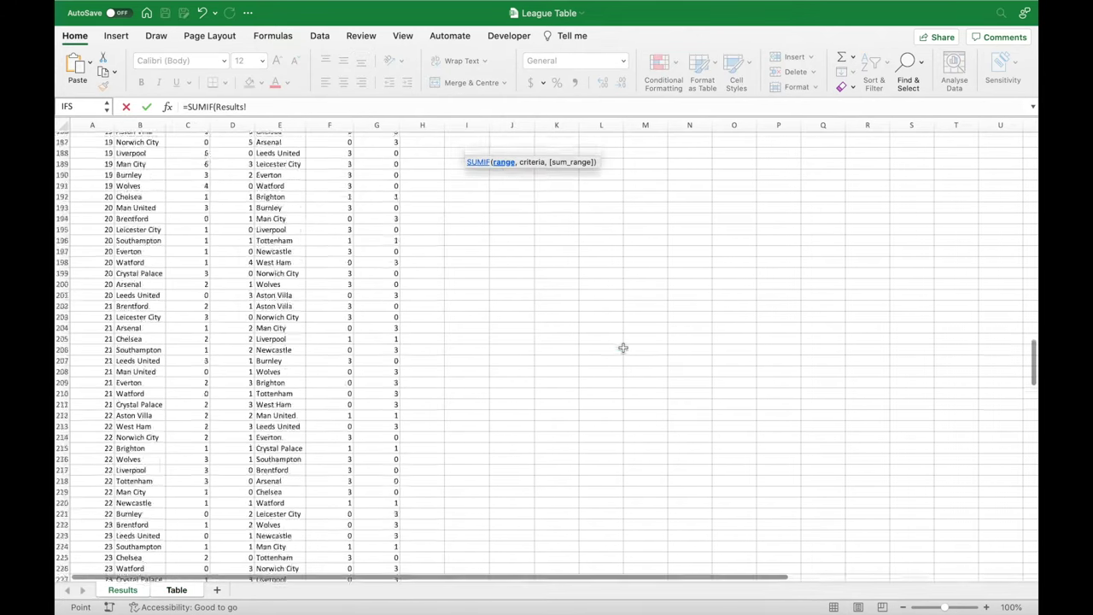
scroll(624, 348, "up", 3)
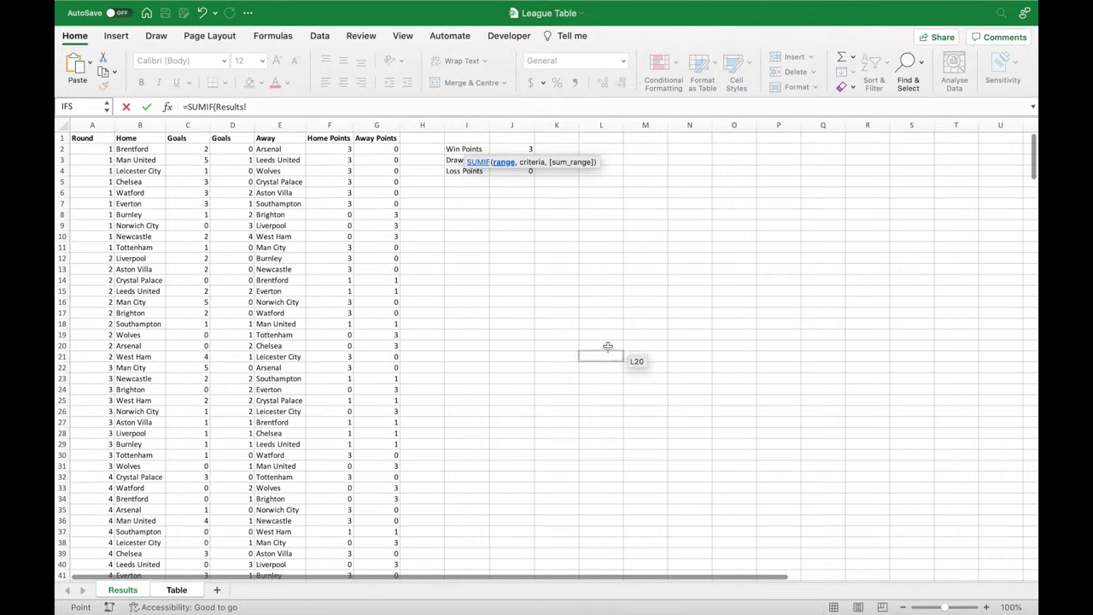
left_click(142, 149)
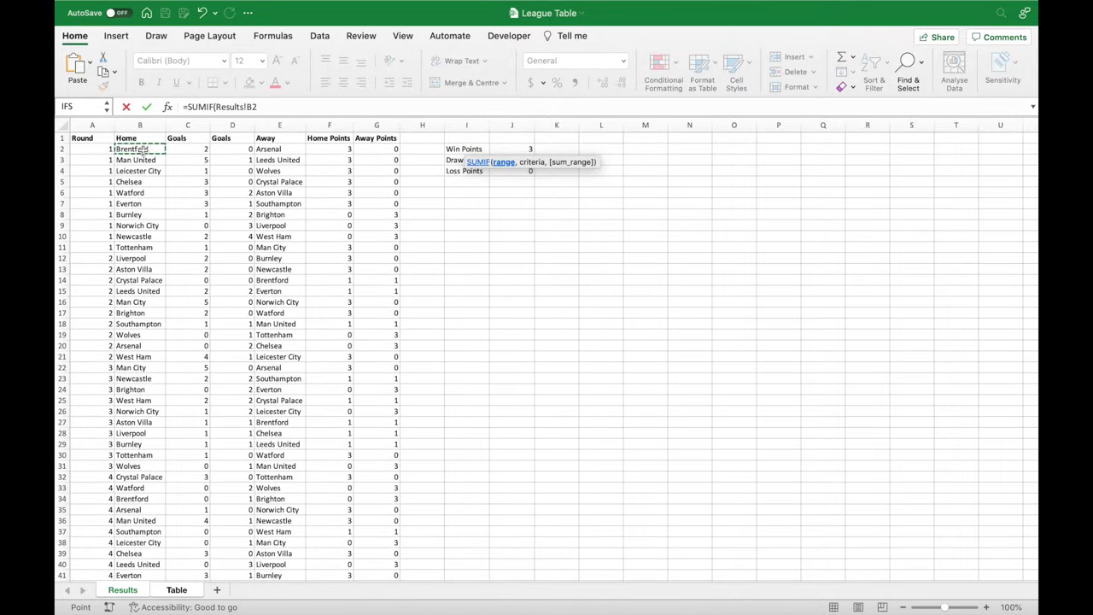
key("super+shift+Down")
key("F4")
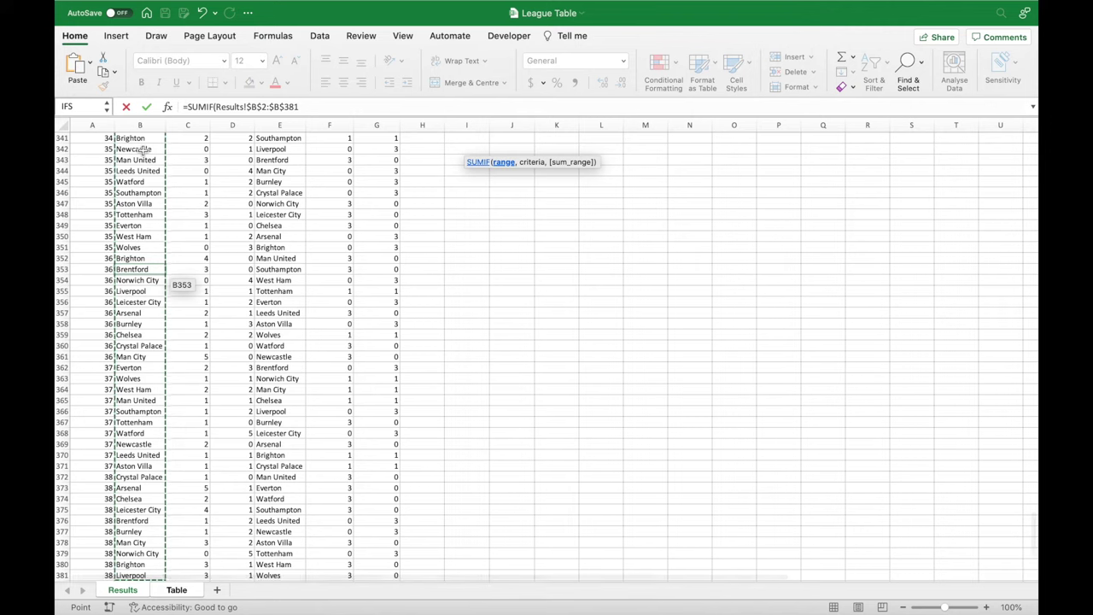
type(",")
Use Table!$A2 (Brentford) as the SUMIF criterion.
left_click(179, 590)
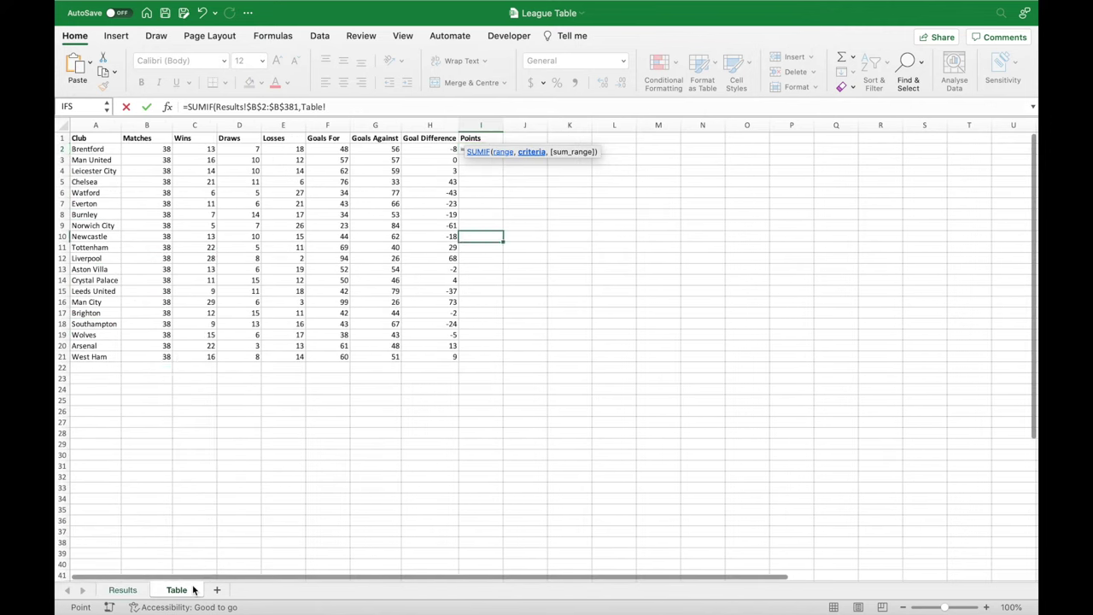
left_click(101, 149)
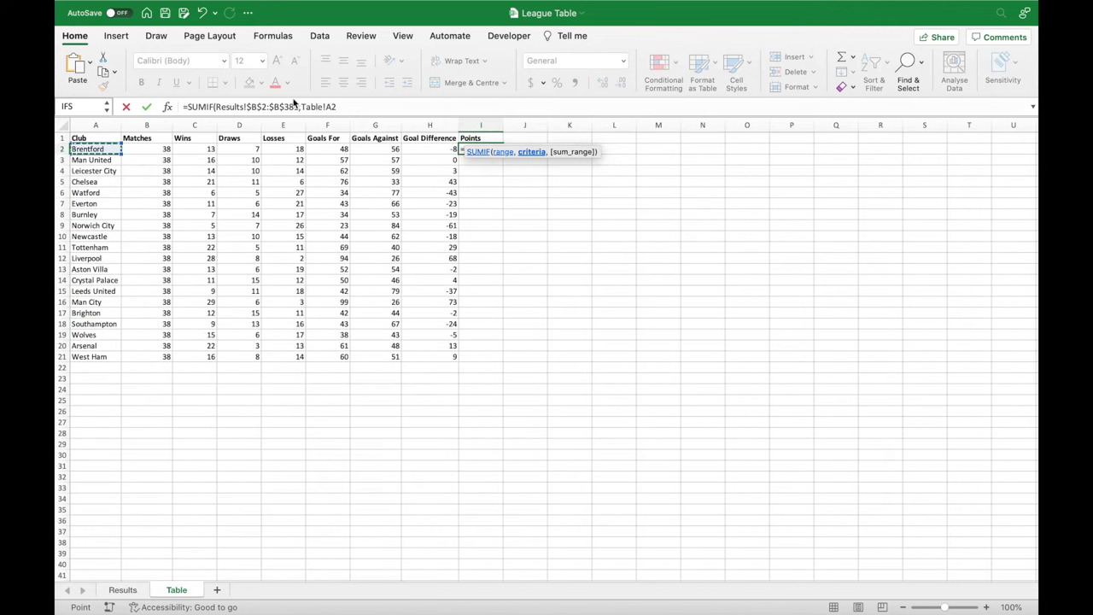
left_click(325, 108)
type("$A2")
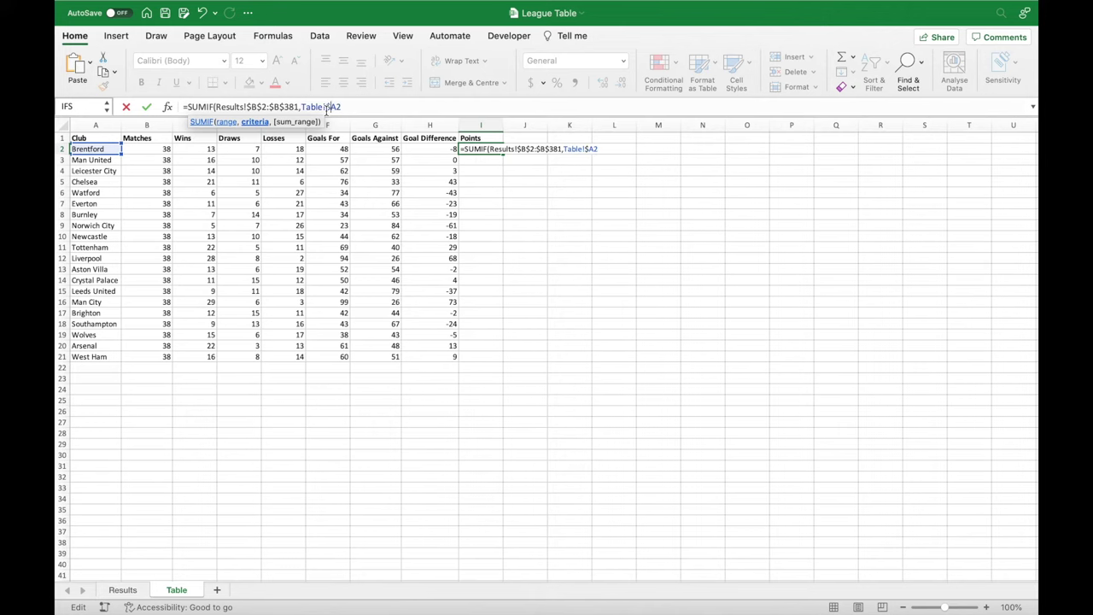
type(",")
Sum home points from Results!$F$2:$F$381 and append a second +SUMIF(.
left_click(123, 592)
left_click(287, 496)
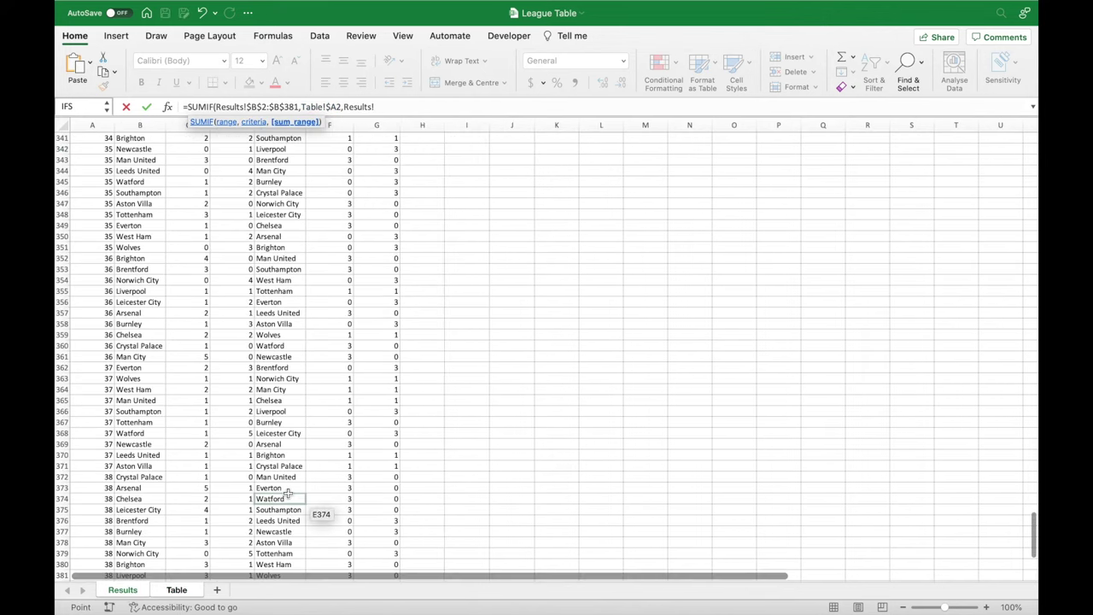
scroll(288, 493, "up", 20)
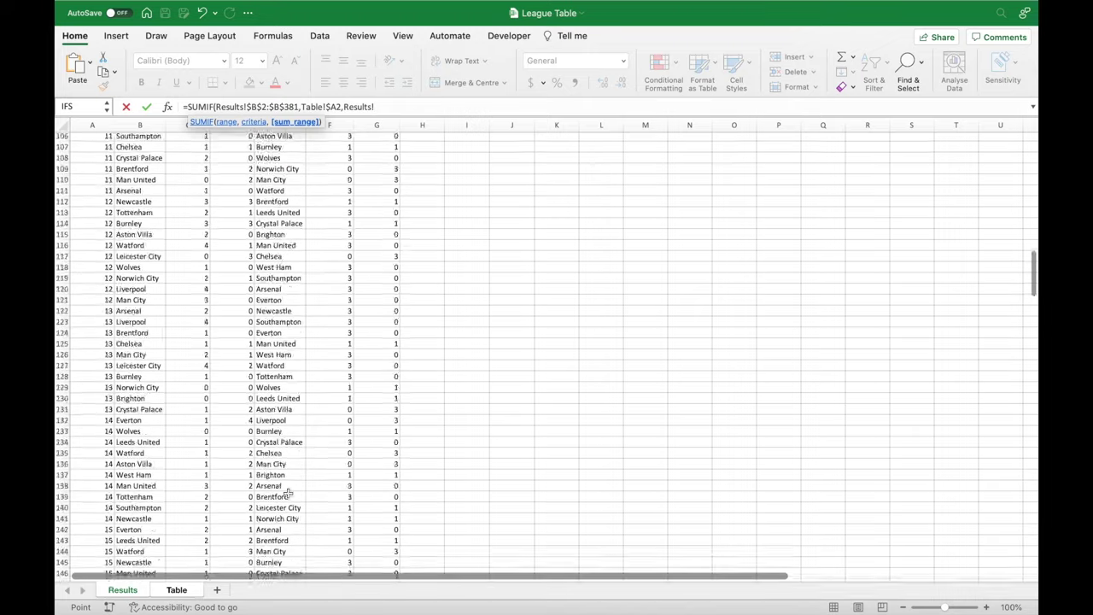
scroll(288, 494, "up", 3)
left_click(337, 151)
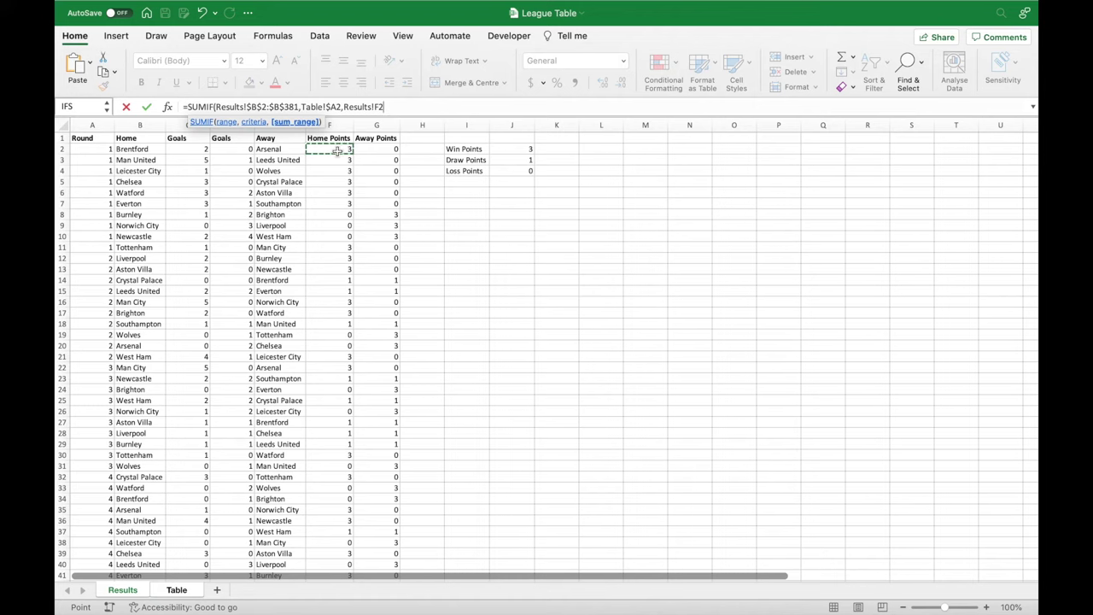
key("super+shift+Down")
key("F4")
type(")+SUMIF(")
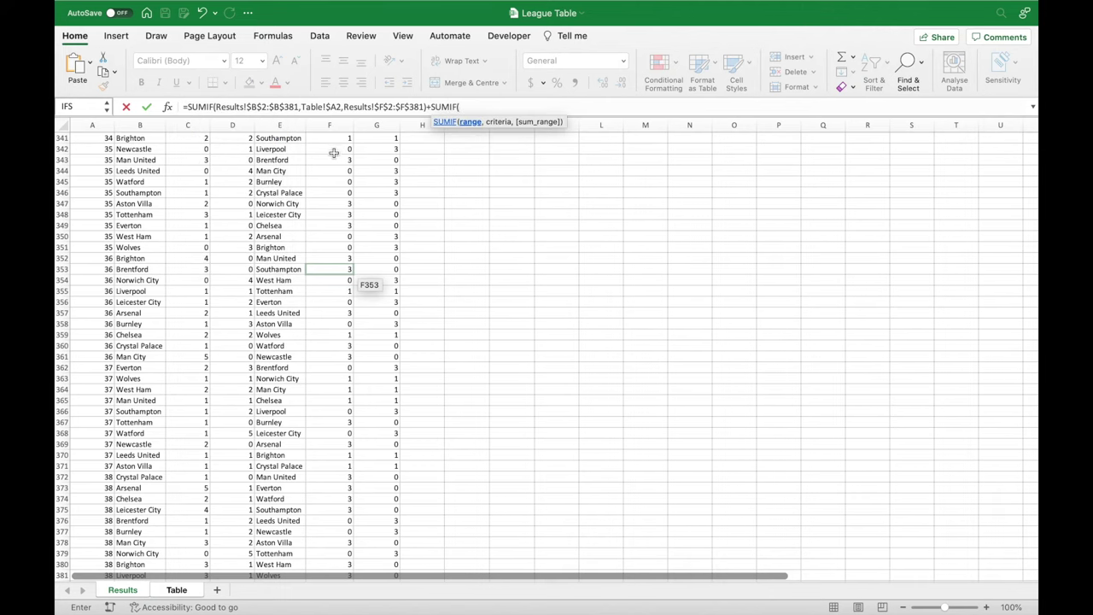
Give the second SUMIF the away club range Results!$E$2:$E$381 and criterion Table!$A2.
scroll(295, 343, "down", 3)
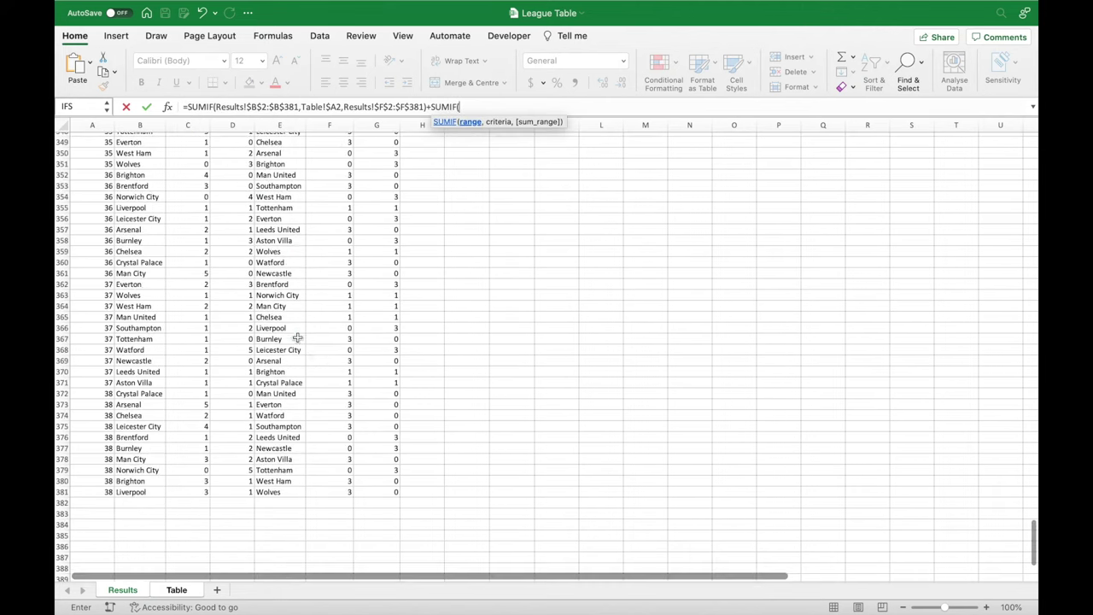
left_click(274, 493)
key("super+shift+Up")
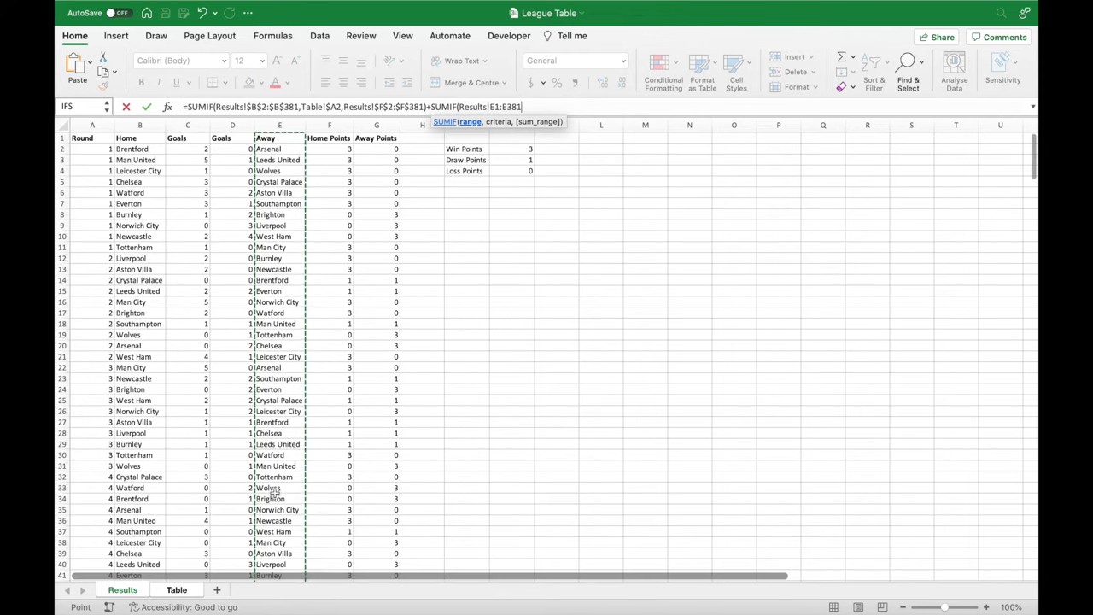
left_click(498, 107)
left_click_drag(526, 106, 493, 106)
key("F4")
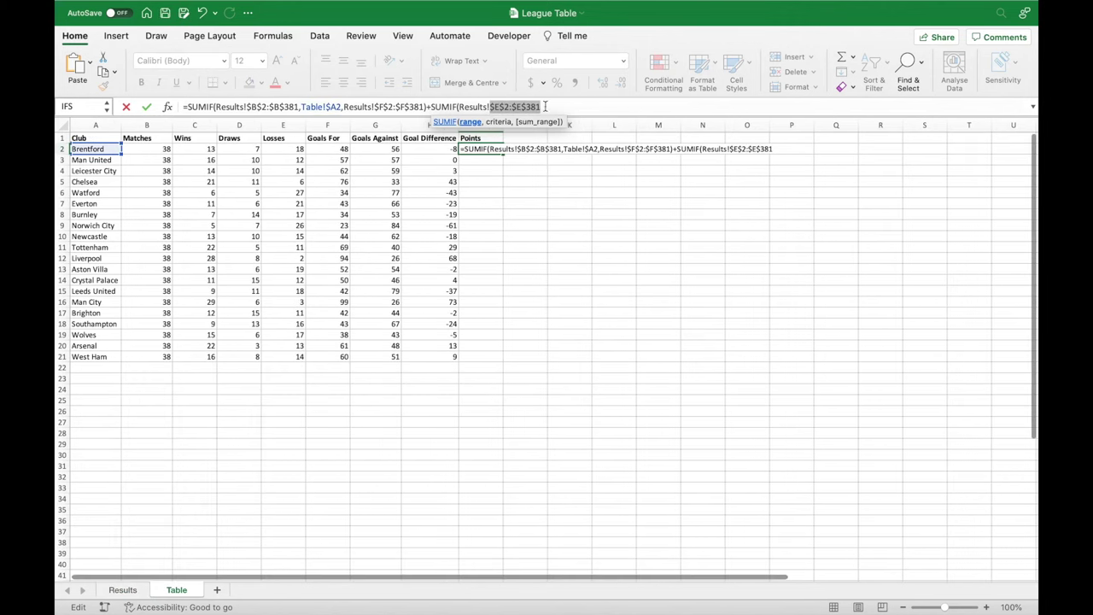
key("Right")
type(",")
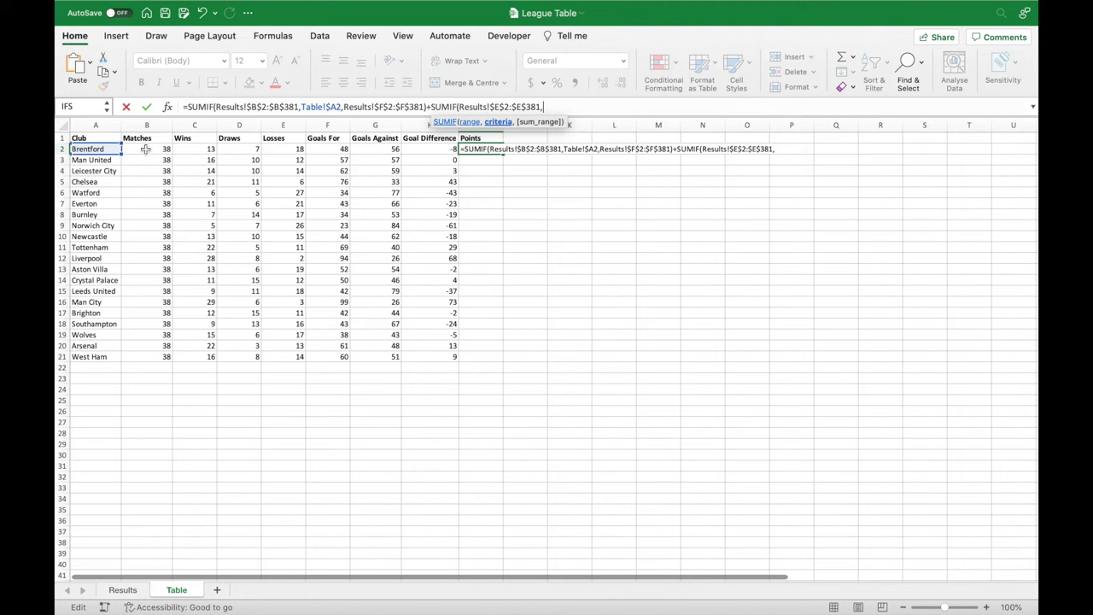
left_click(92, 149)
left_click(568, 107)
type("$A2")
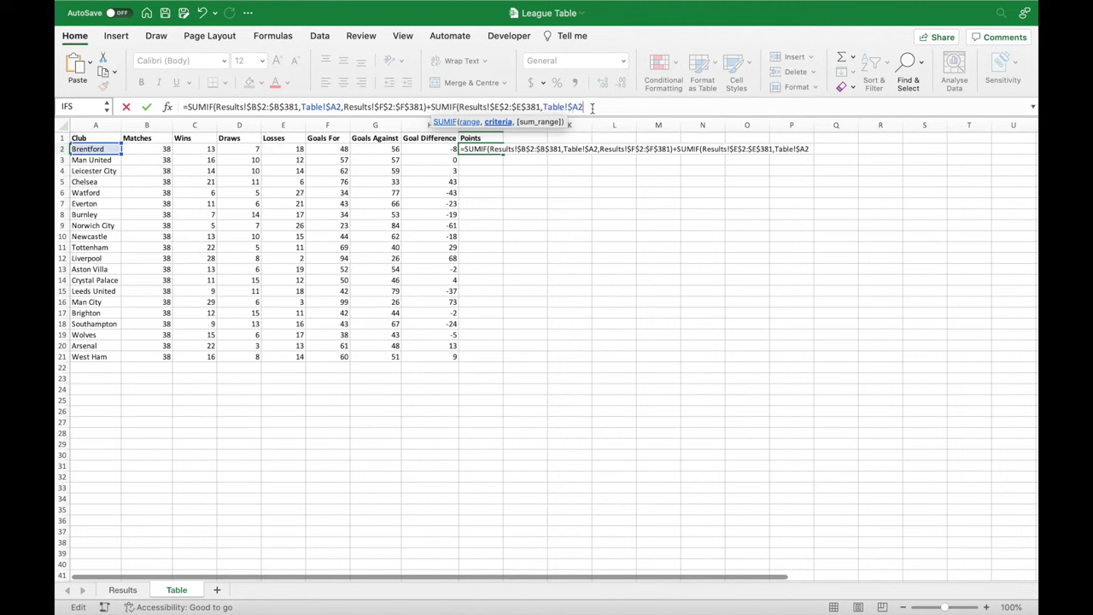
type(",")
Sum away points from Results!$G$2:$G$381, wrap in IFERROR(…,0), and commit for 46.
left_click(128, 594)
left_click(372, 150)
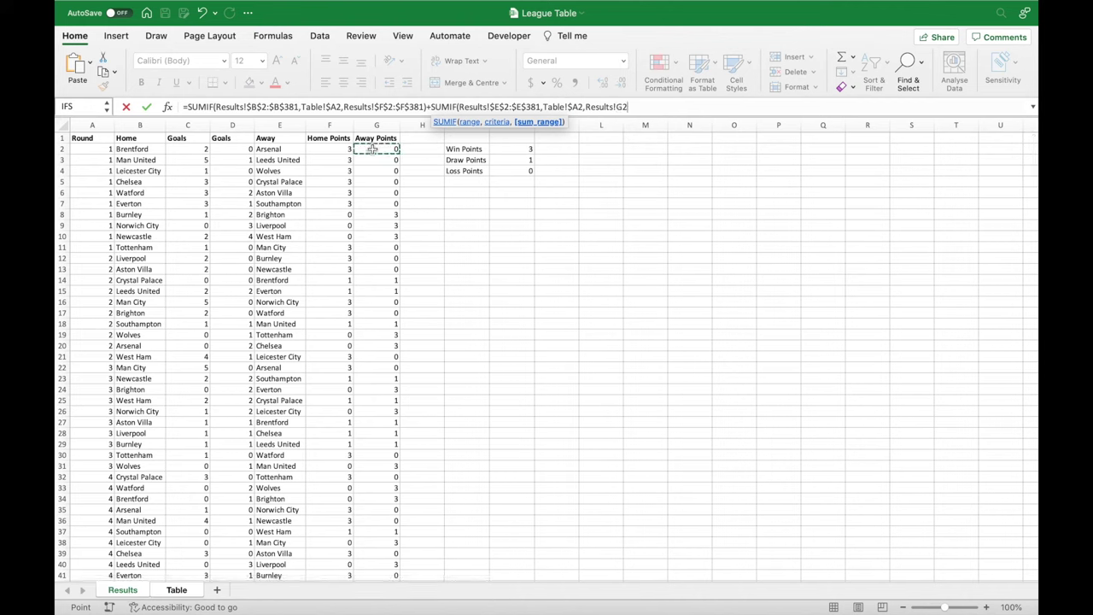
key("super+shift+Down")
key("F4")
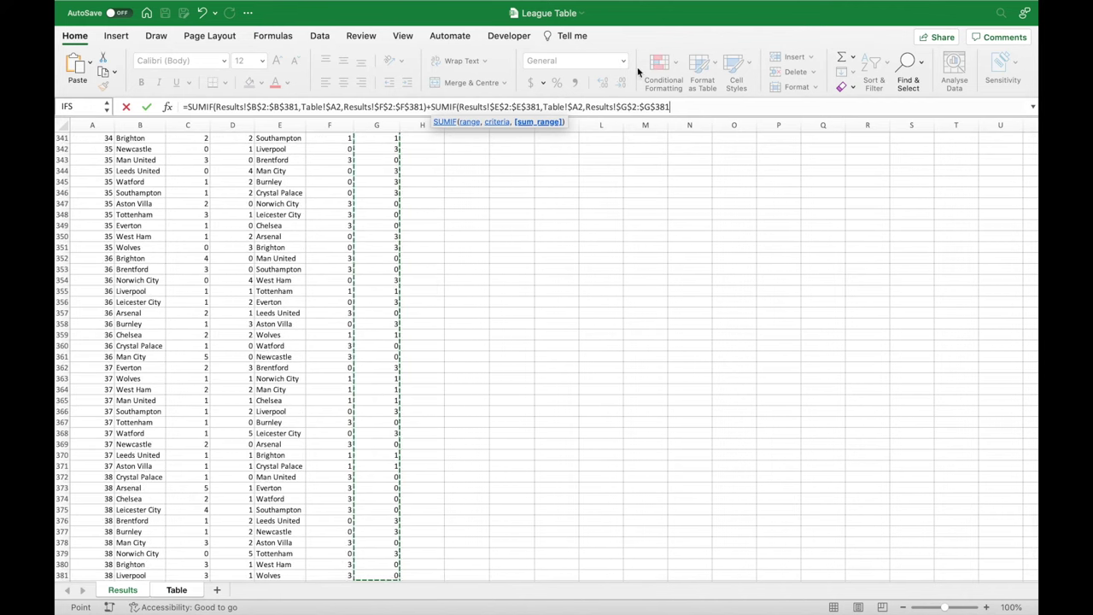
type(")")
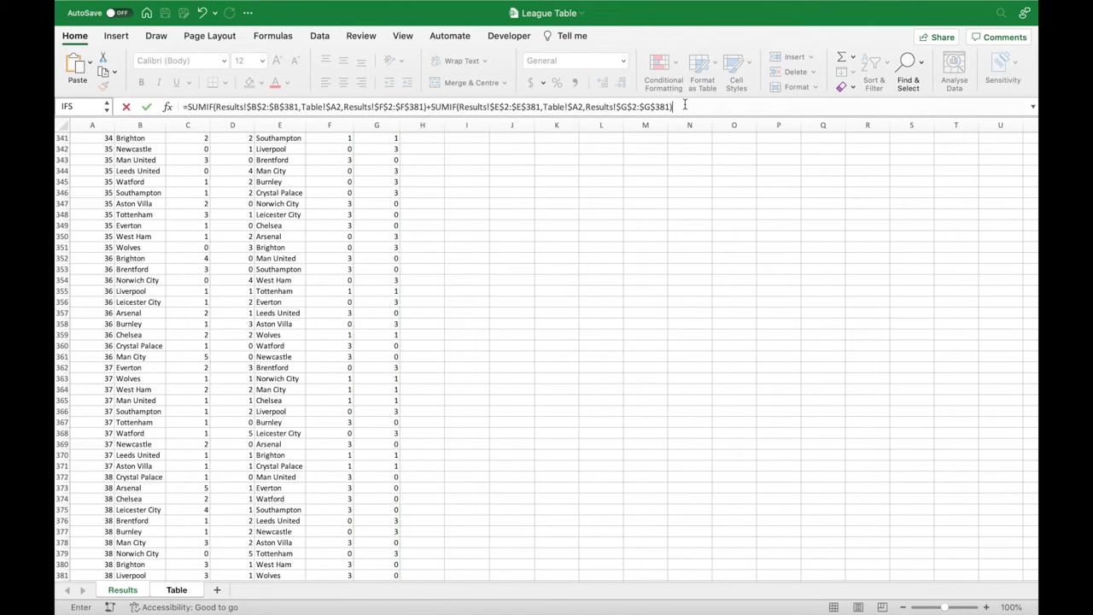
left_click(187, 107)
type("IFERROR(")
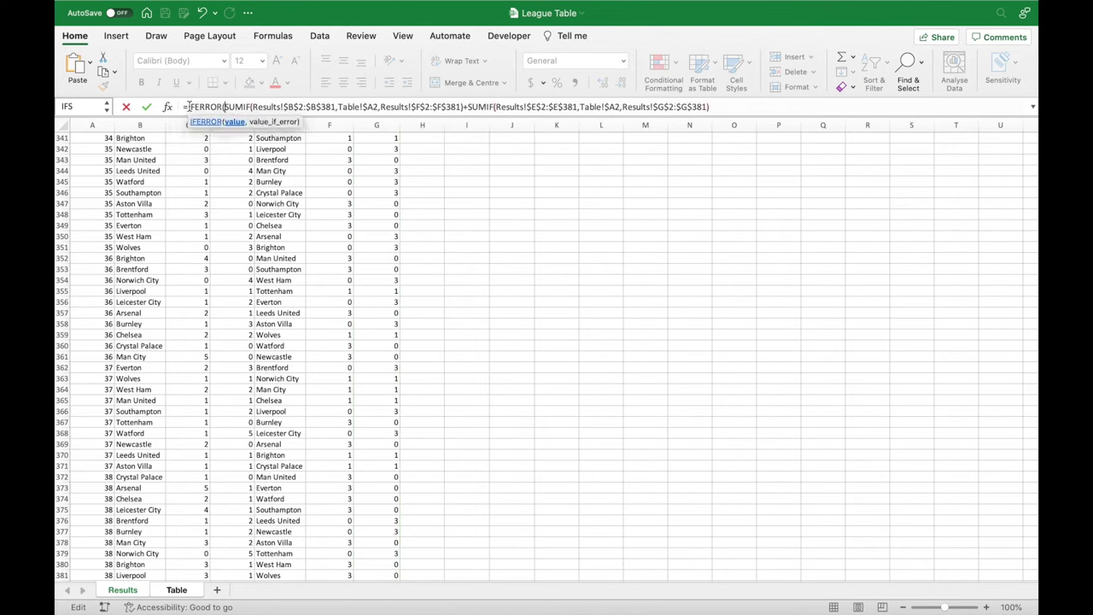
type(",0)")
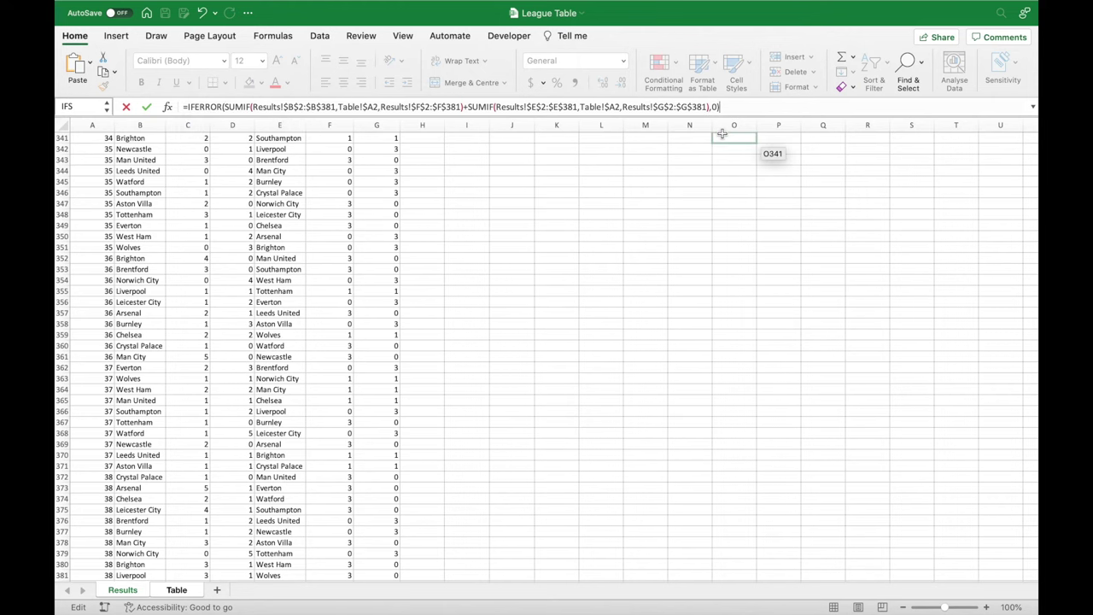
key("Return")
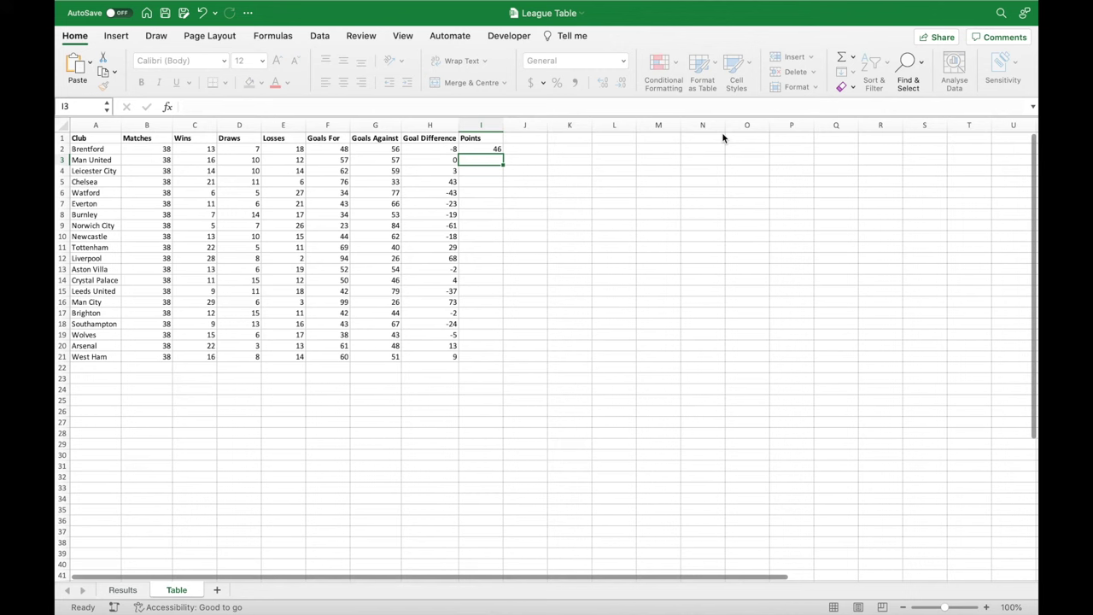
Copy the Points formula from I2 down to I21 for all 20 clubs.
left_click(497, 149)
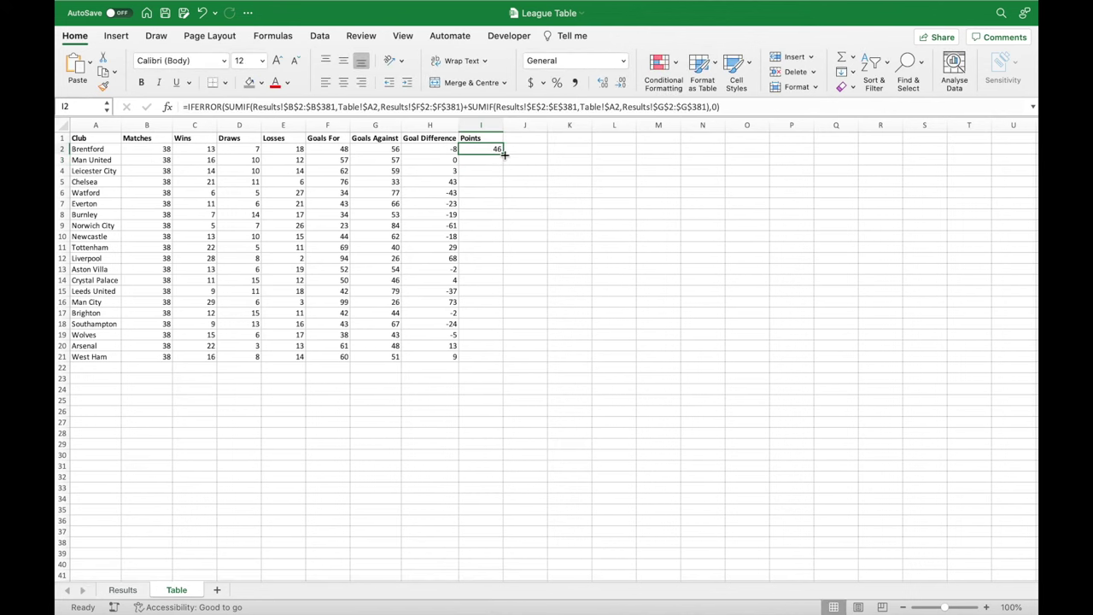
double_click(504, 154)
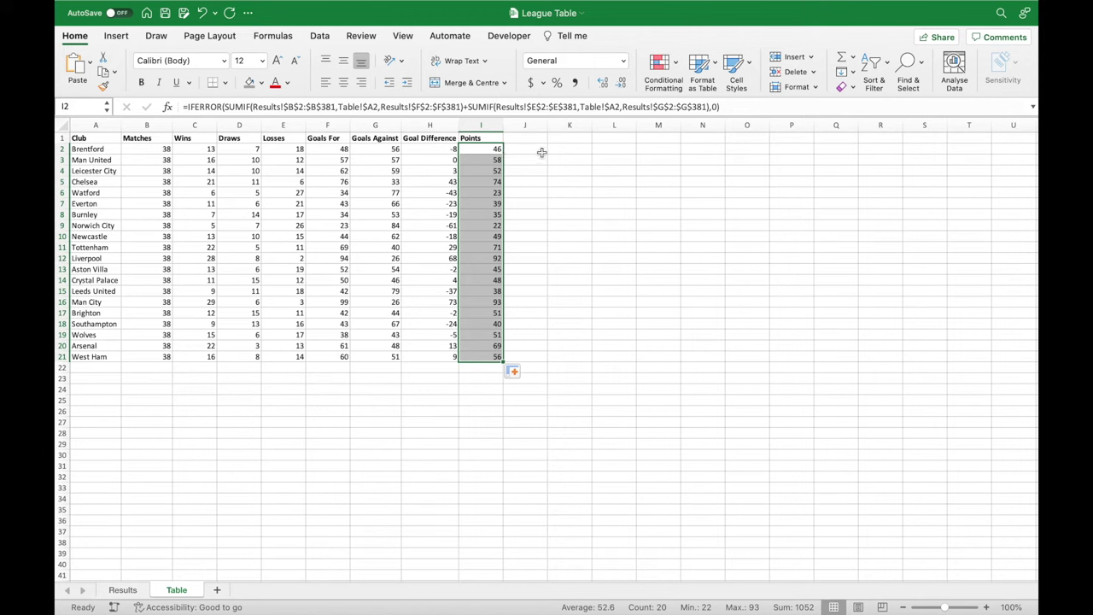
left_click(541, 152)
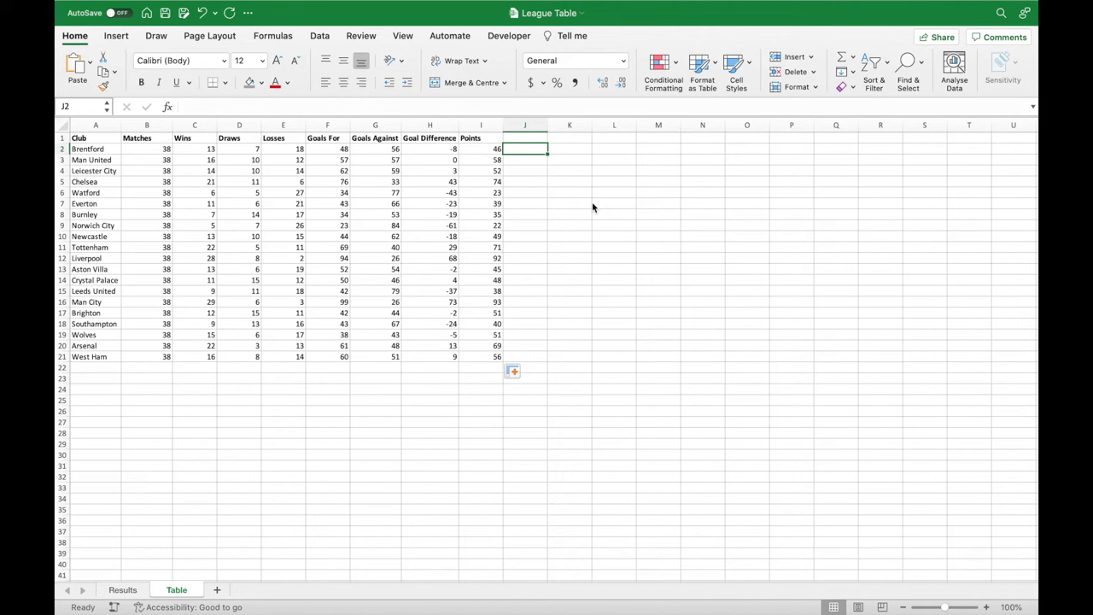
Select the league table A1:I21 and add sort levels Points, Goal Difference, then Goals For.
left_click(91, 141)
left_click_drag(90, 141, 502, 364)
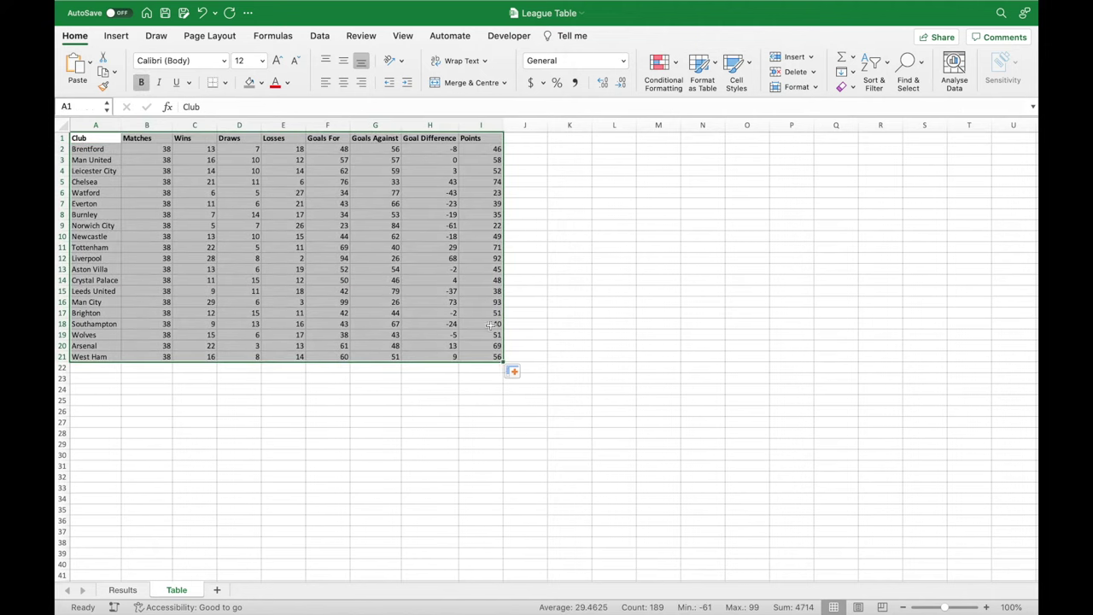
left_click(322, 36)
left_click(504, 69)
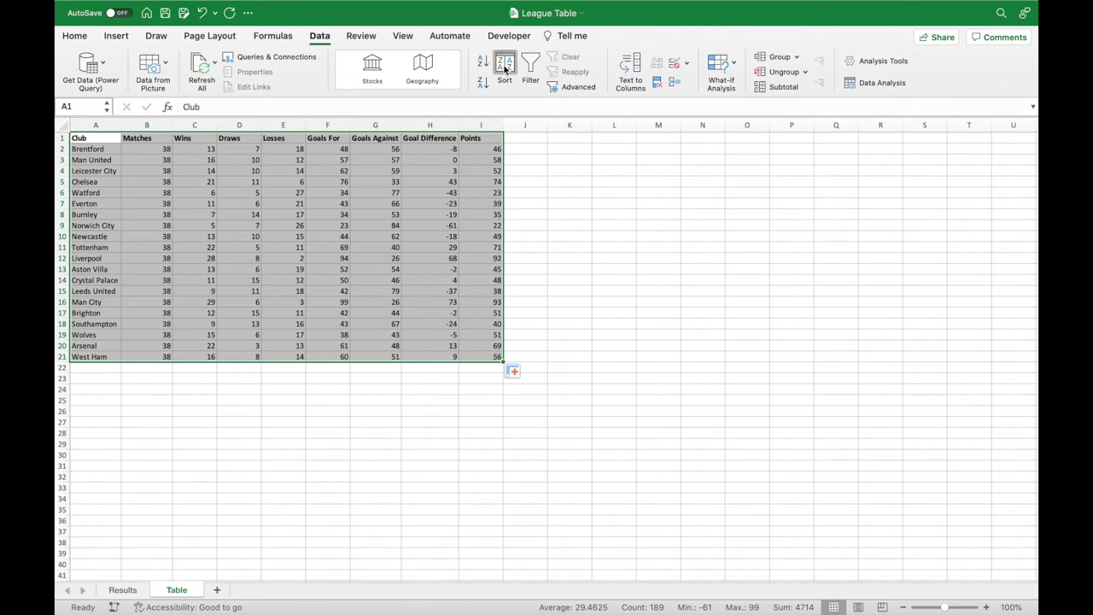
left_click(488, 67)
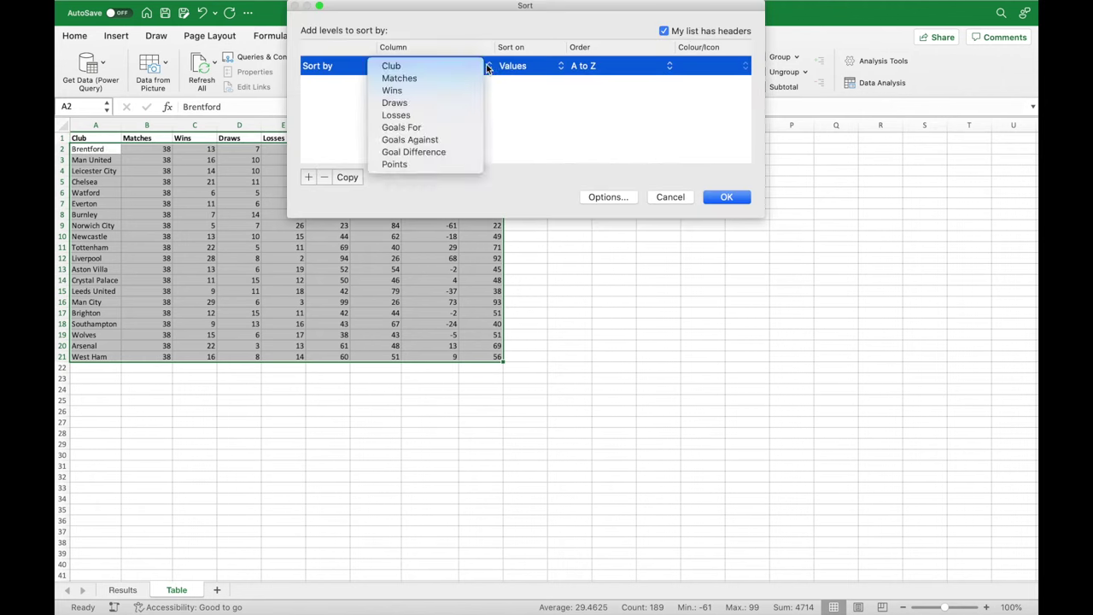
left_click(466, 164)
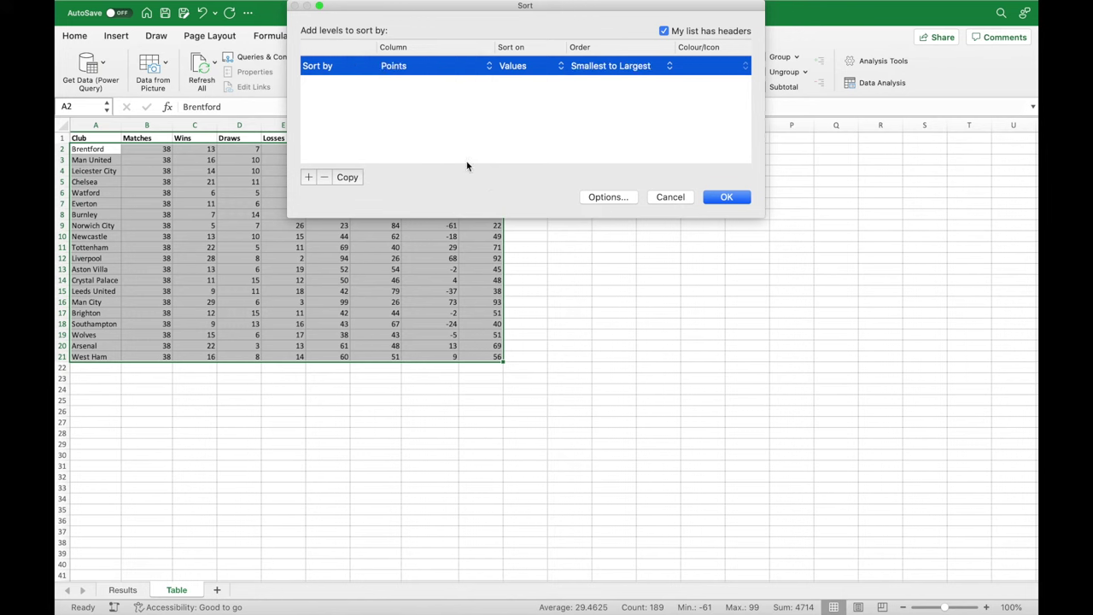
left_click(309, 178)
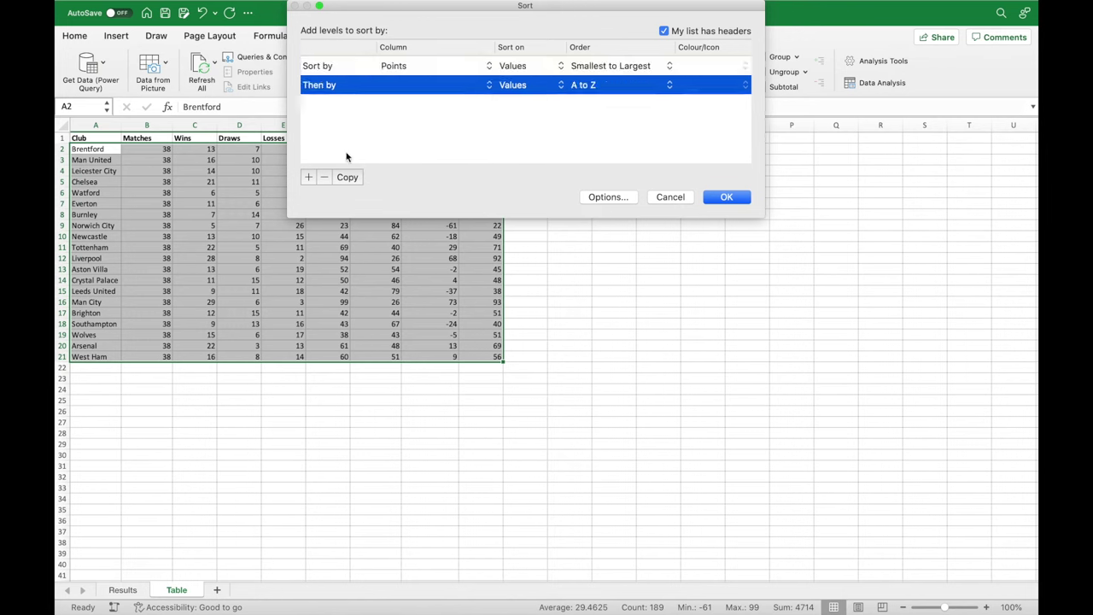
left_click(453, 87)
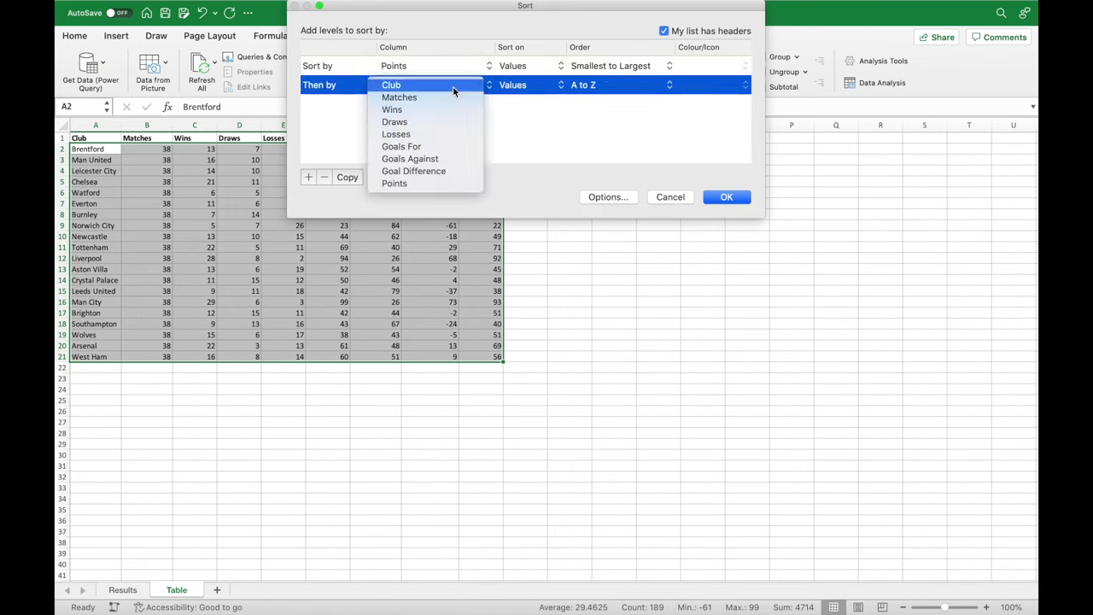
left_click(448, 170)
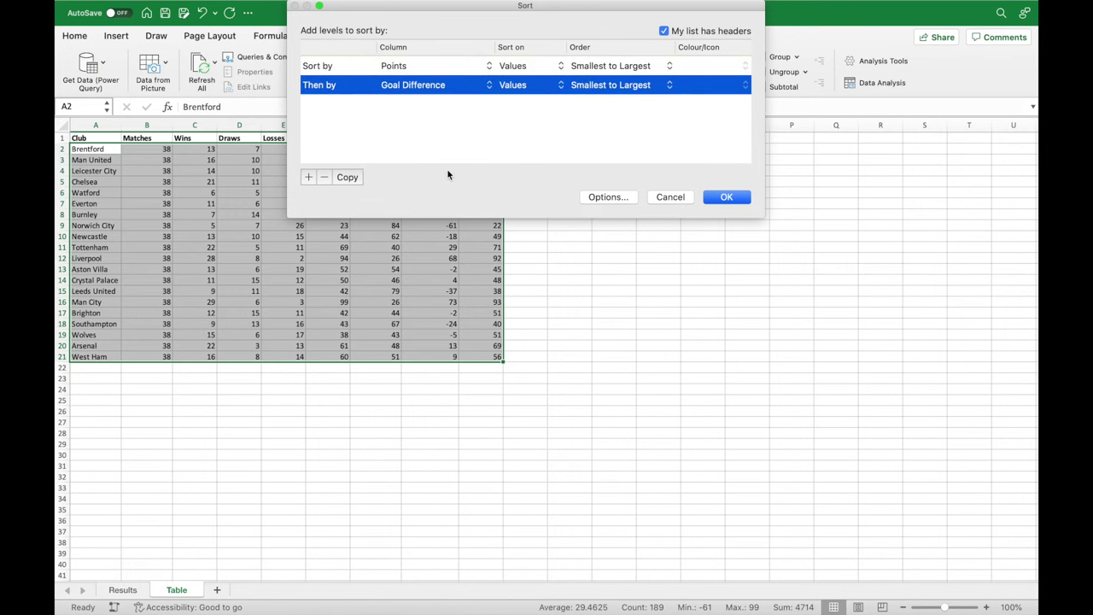
left_click(309, 178)
left_click(455, 106)
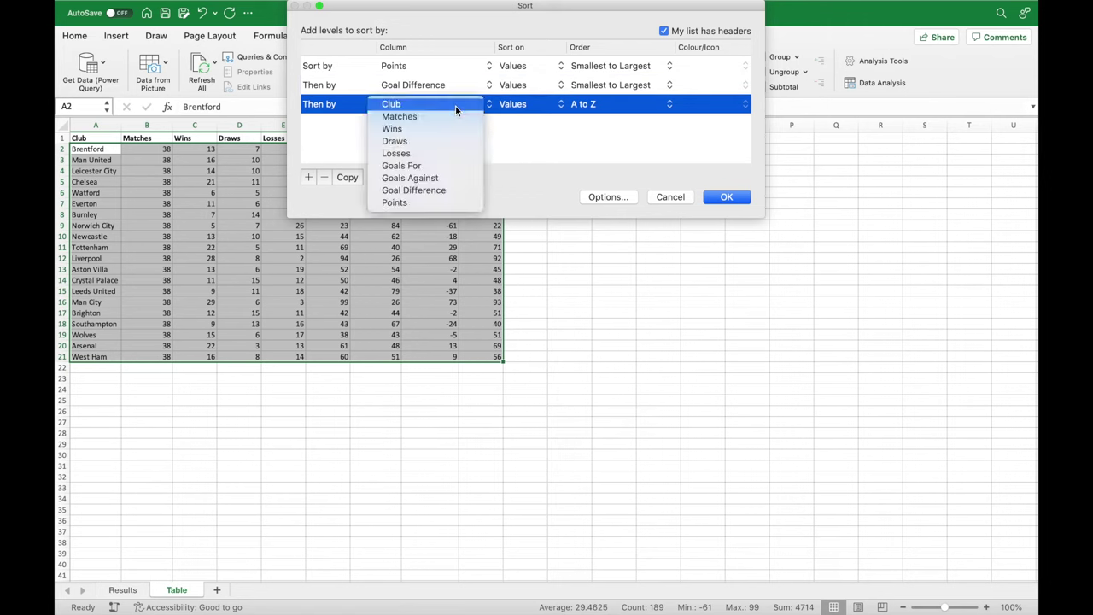
left_click(436, 163)
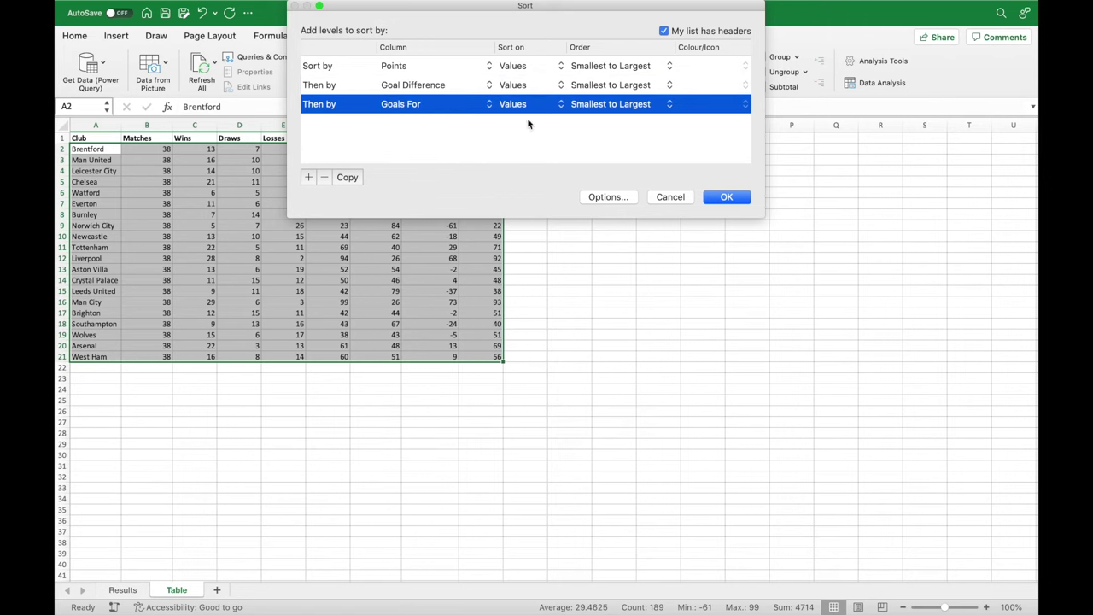
Set all three sort levels to Largest to Smallest and apply the sort.
left_click(602, 67)
left_click(610, 78)
left_click(598, 85)
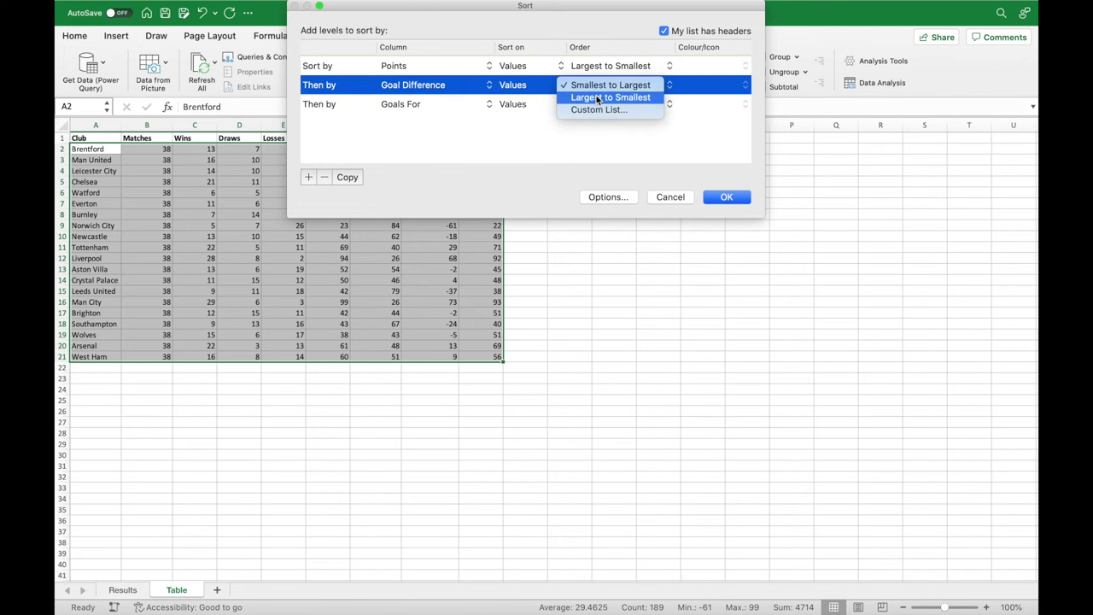
left_click(597, 98)
left_click(601, 111)
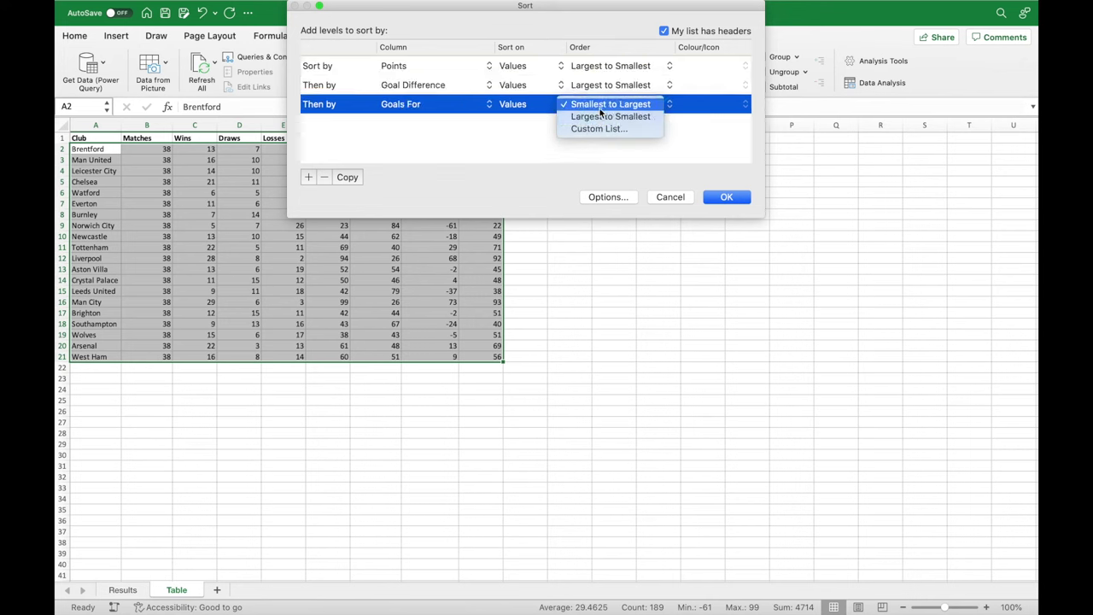
left_click(600, 117)
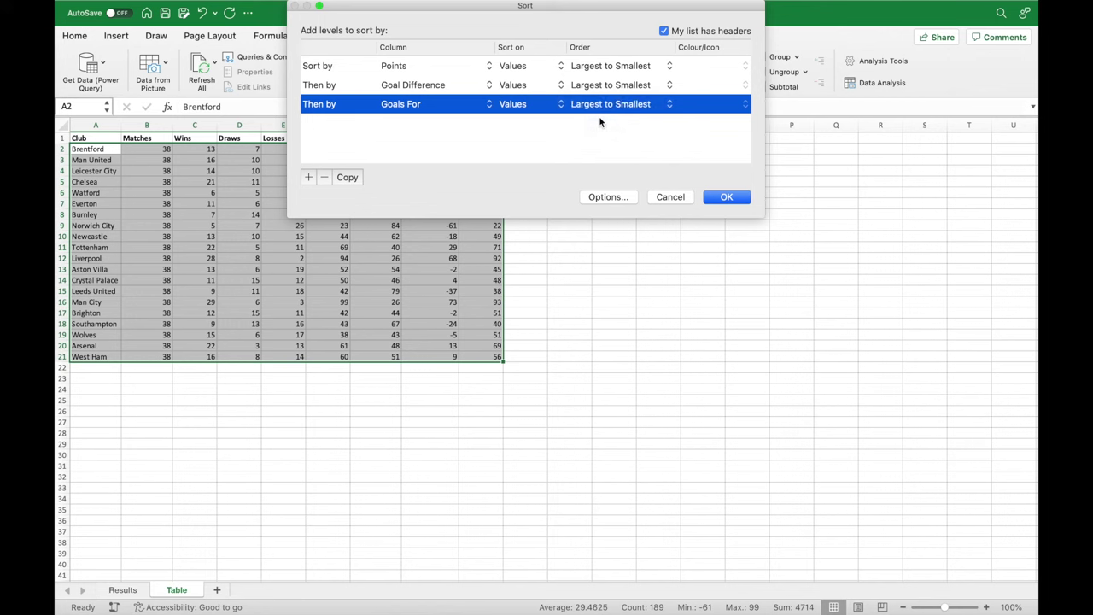
left_click(727, 197)
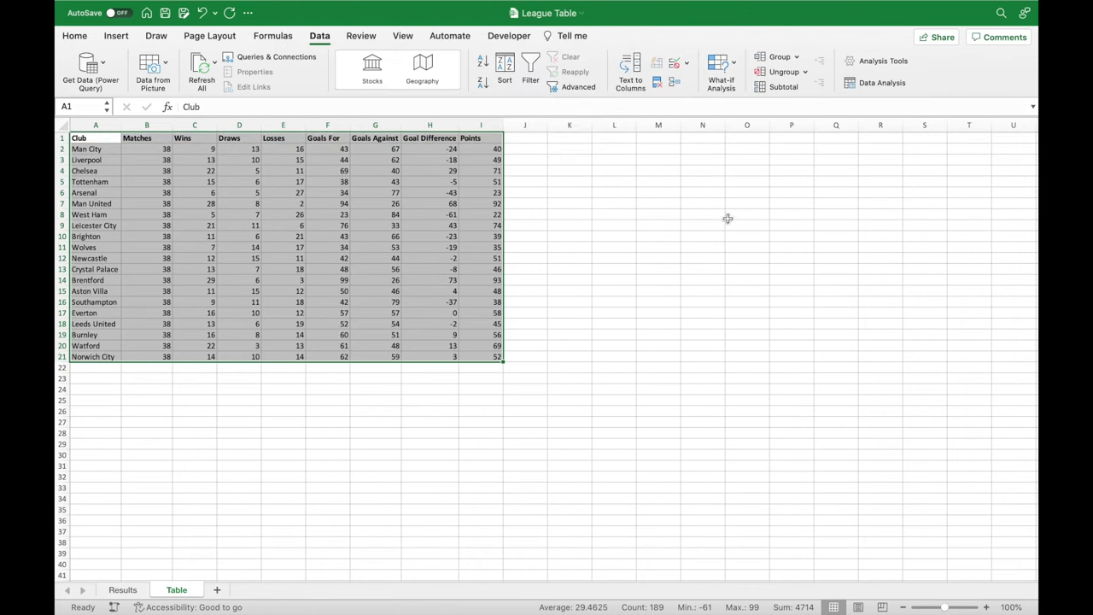
Undo the sort and move the original table A1:I21 down to start at row 27.
left_click(645, 256)
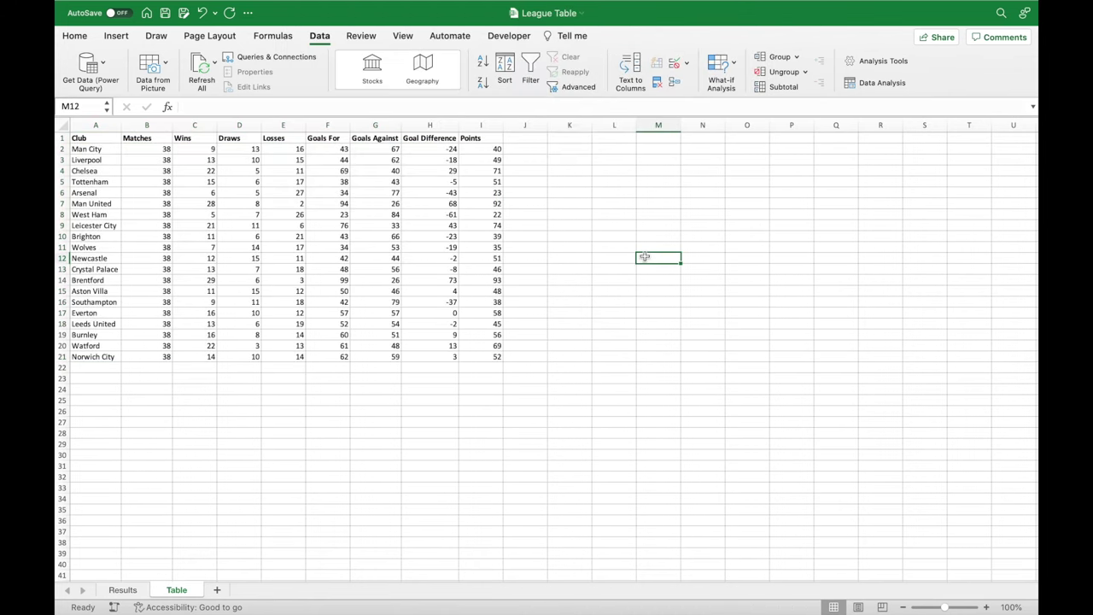
left_click(498, 149)
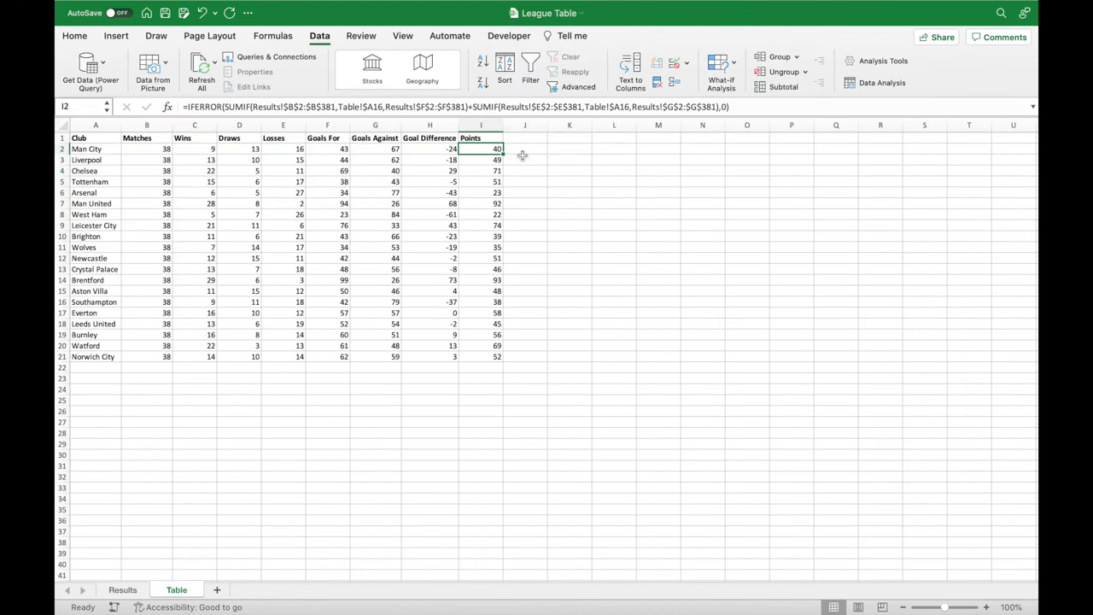
left_click(591, 202)
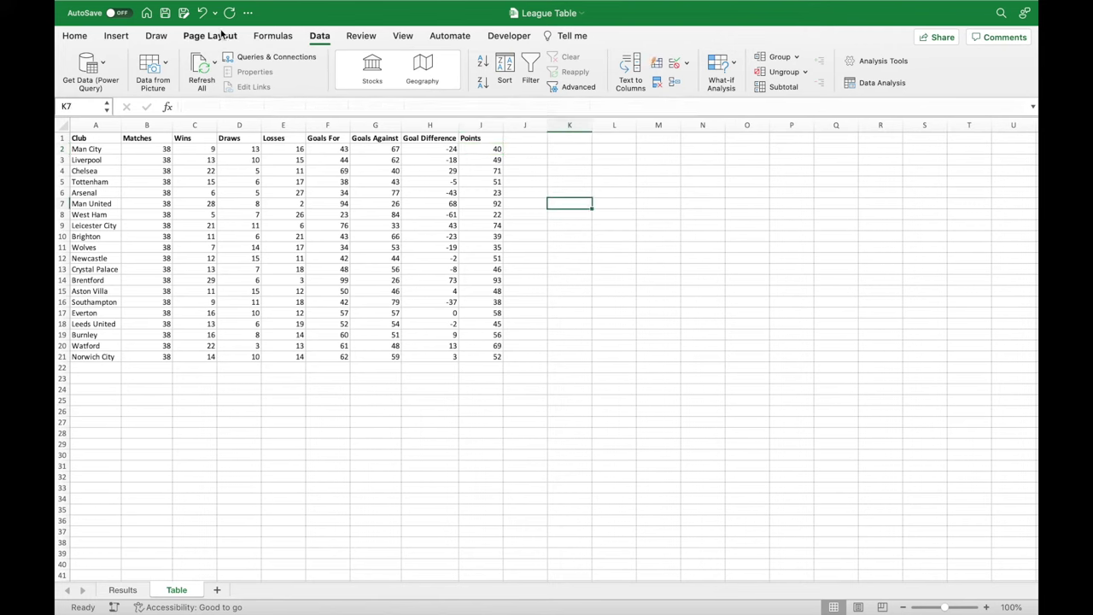
left_click(201, 13)
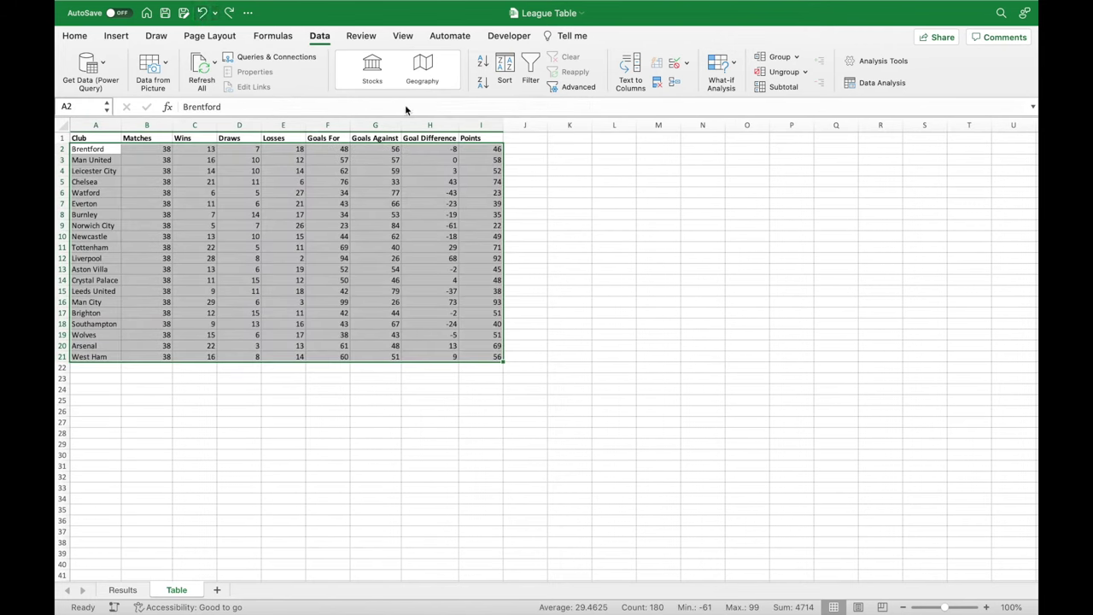
left_click(555, 181)
left_click_drag(106, 139, 487, 357)
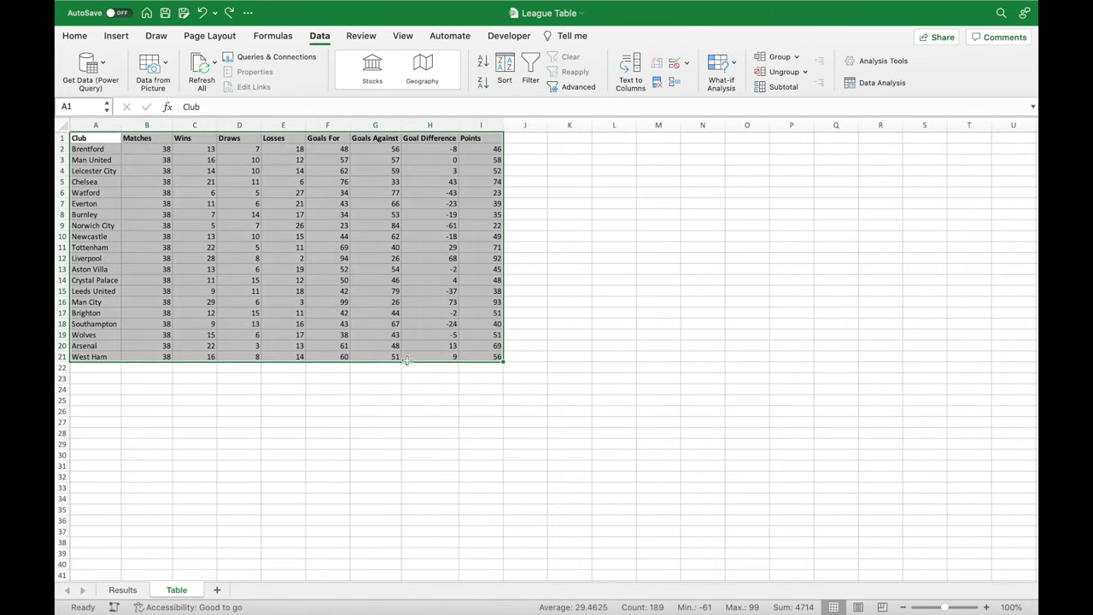
left_click_drag(399, 361, 351, 580)
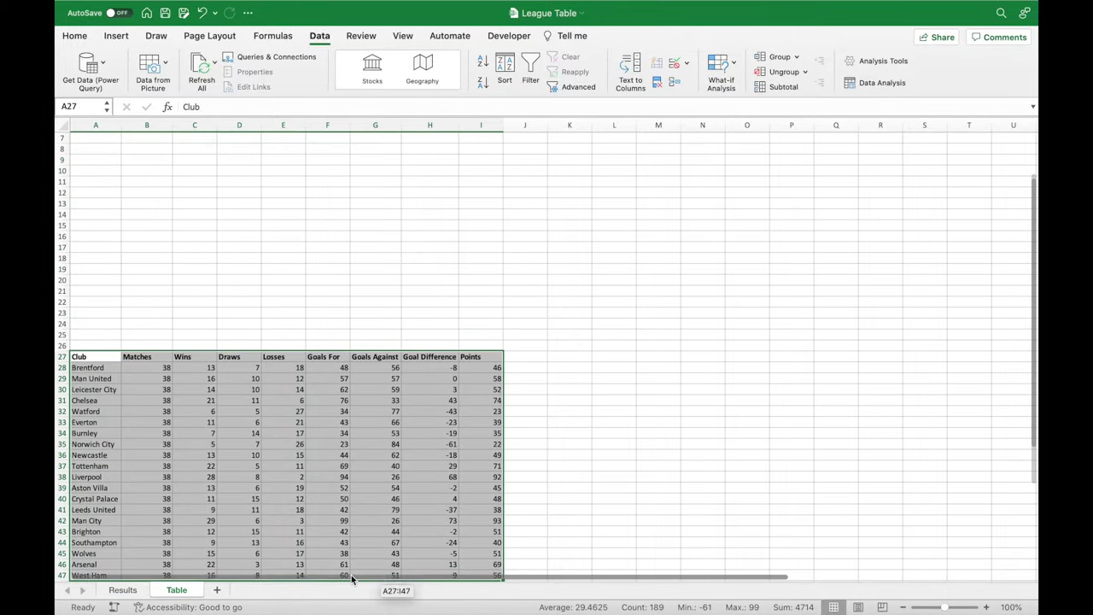
Label the moved table 'Raw Data' across cells C25 and D25.
left_click(186, 334)
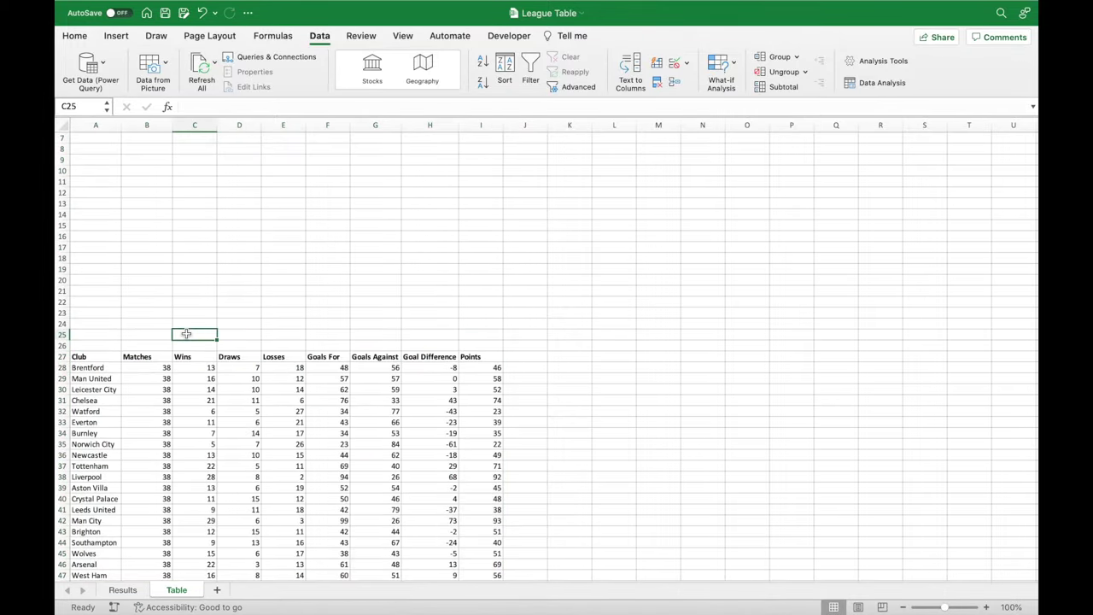
type("Raw")
key("Tab")
type("Da")
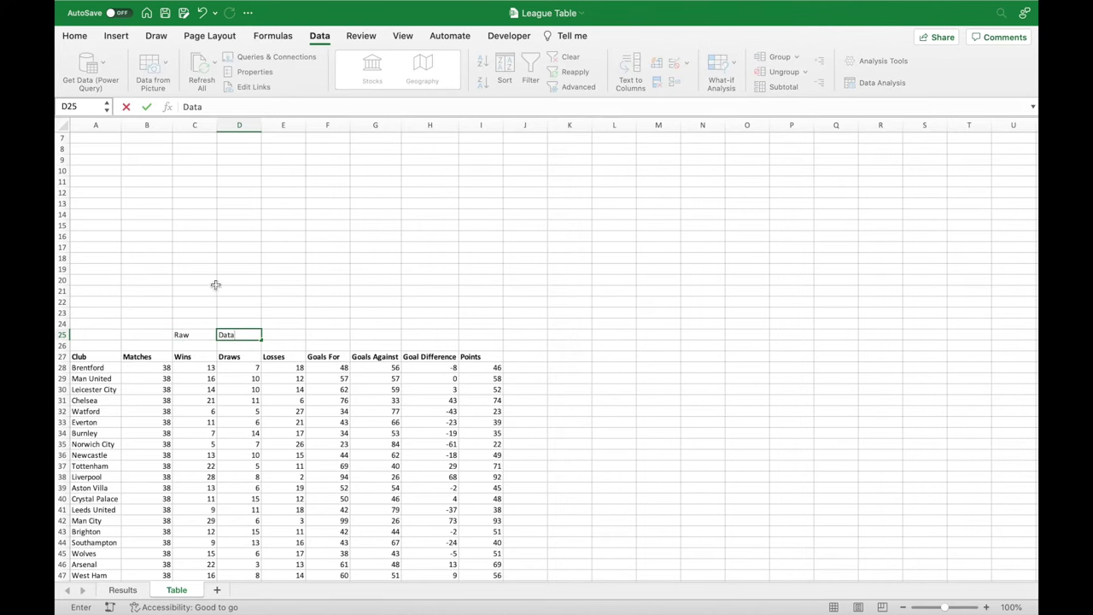
left_click(216, 283)
scroll(217, 282, "up", 3)
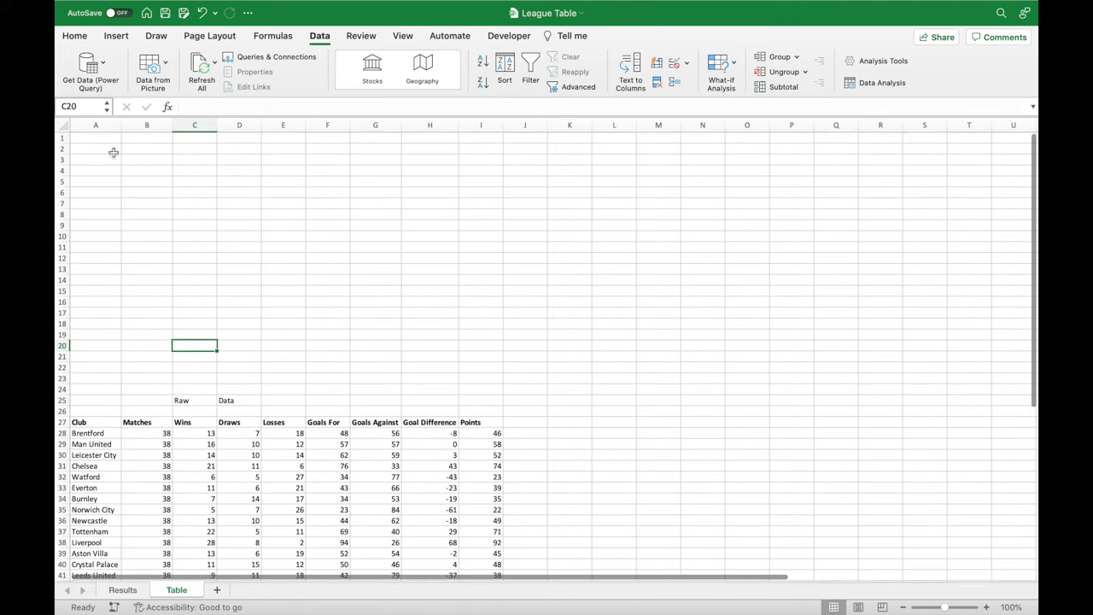
Head A1 'Position' and enter =SEQUENCE(COUNTA(A28:A47),1) in A2 to number 1–20.
left_click(102, 139)
type("Position")
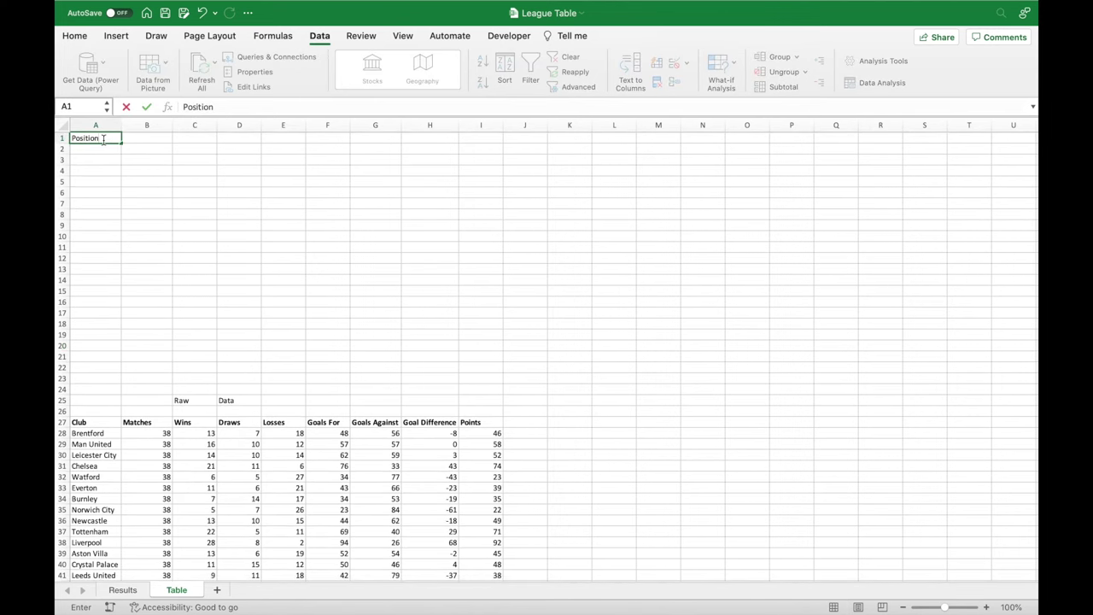
key("Return")
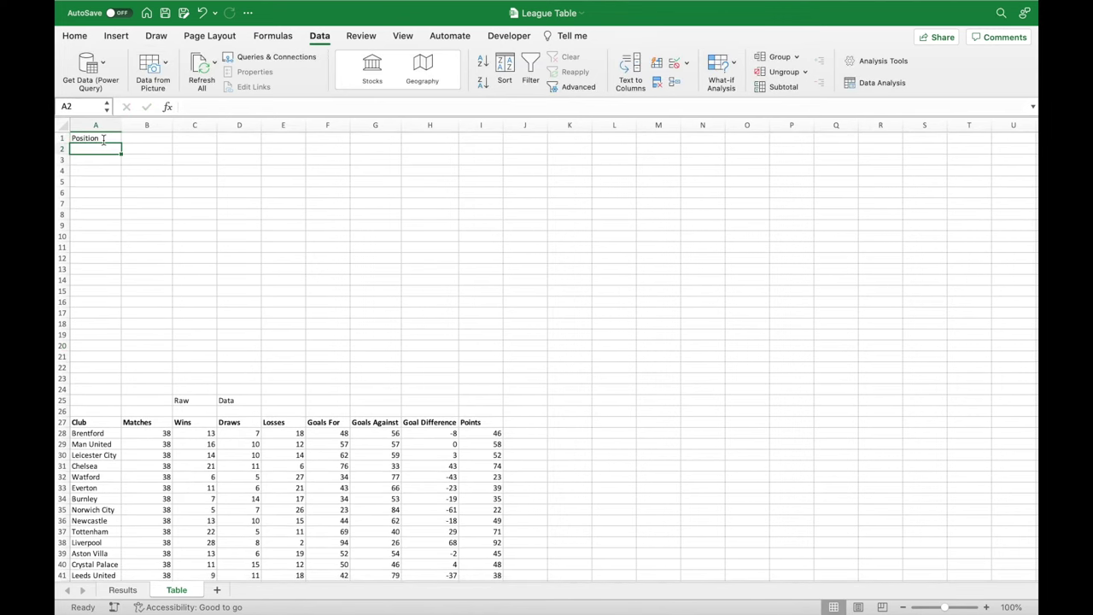
type("=SEQUENC")
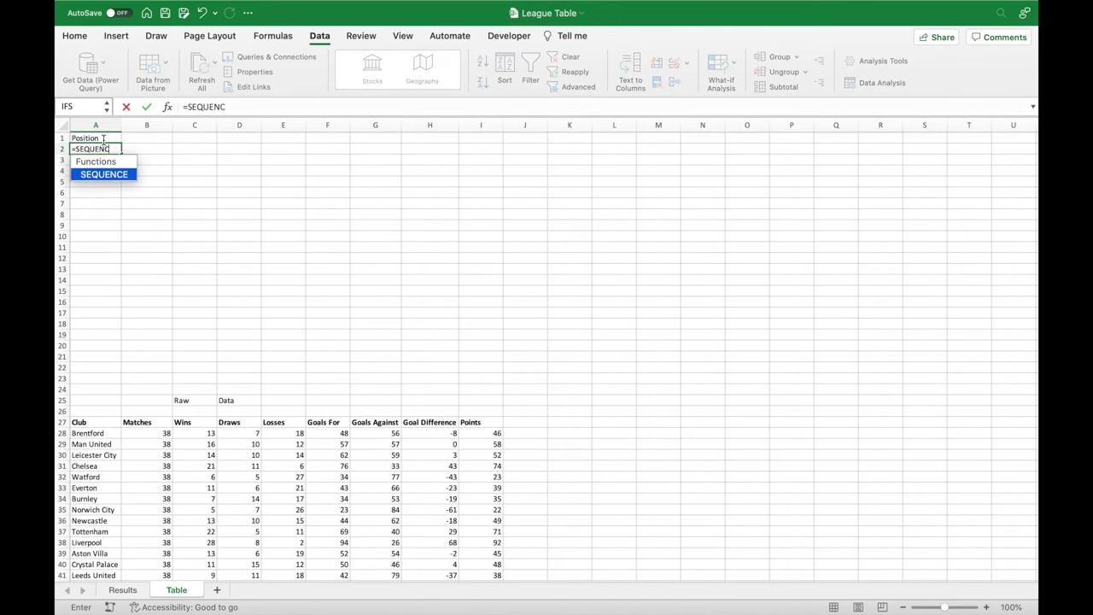
type("E(")
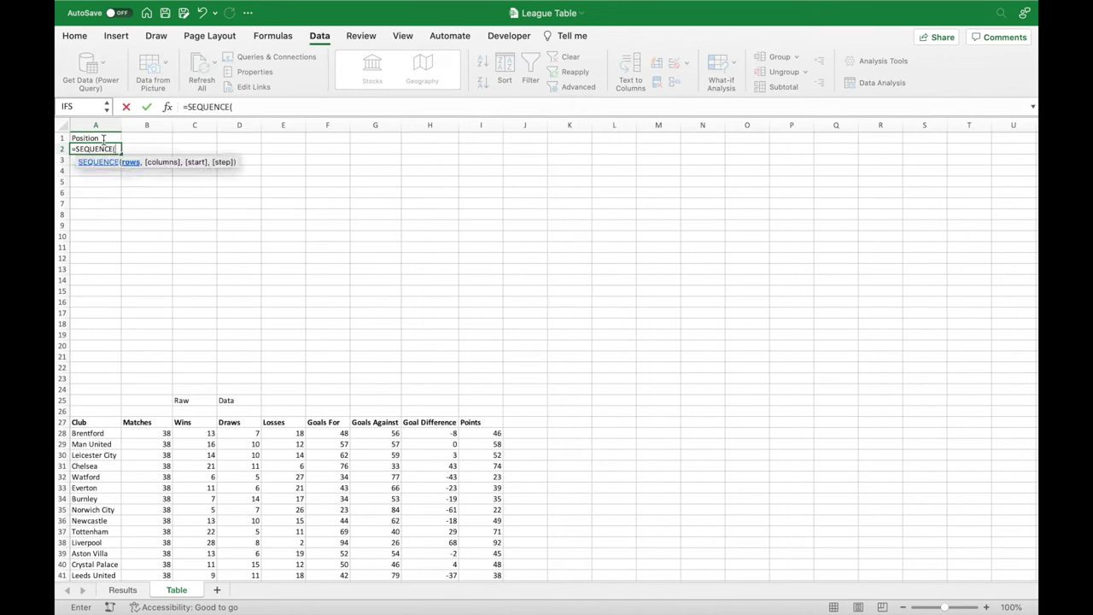
type("COUNTA")
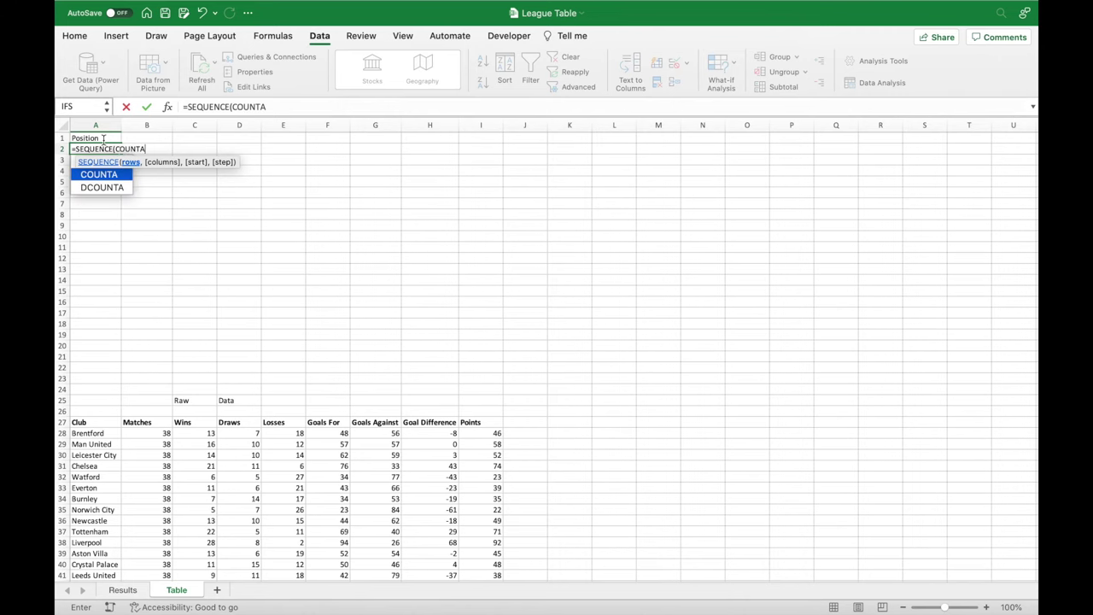
type("(")
scroll(224, 397, "down", 5)
left_click_drag(99, 322, 99, 530)
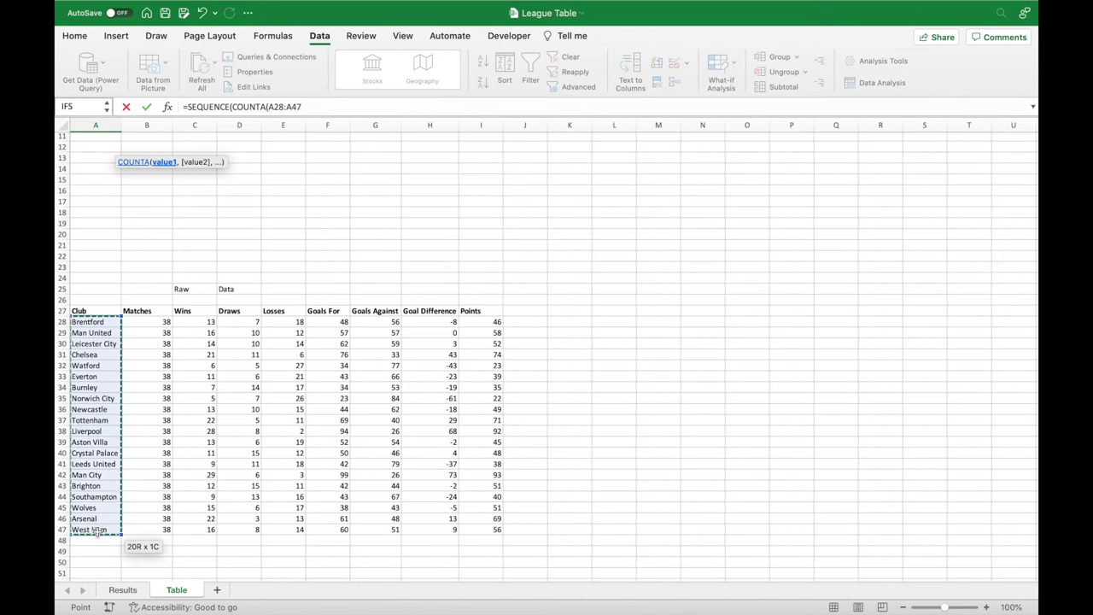
type("),1")
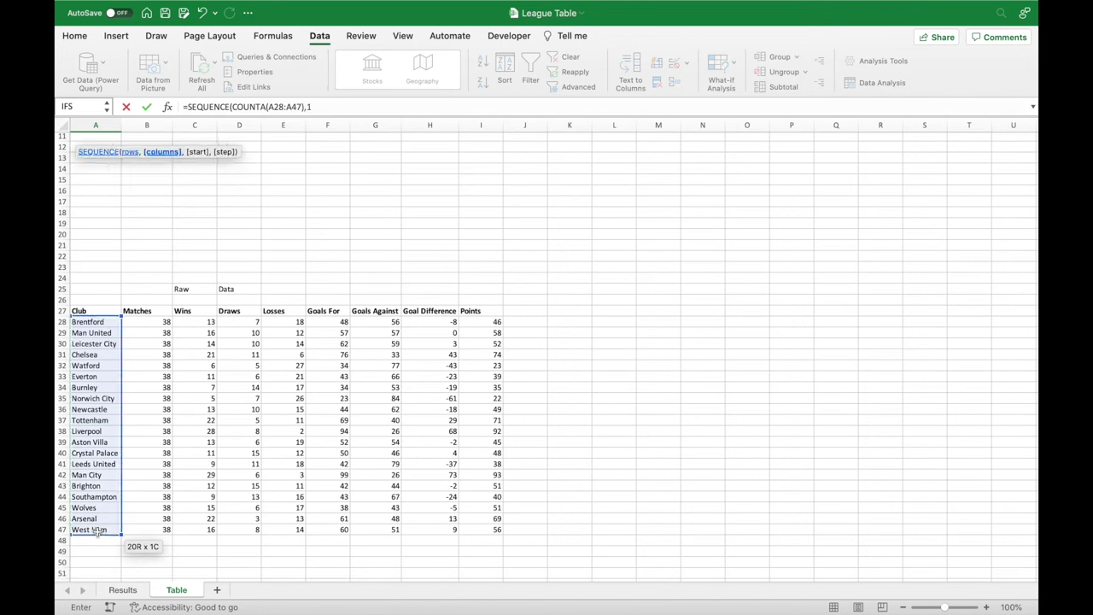
type(")")
key("Return")
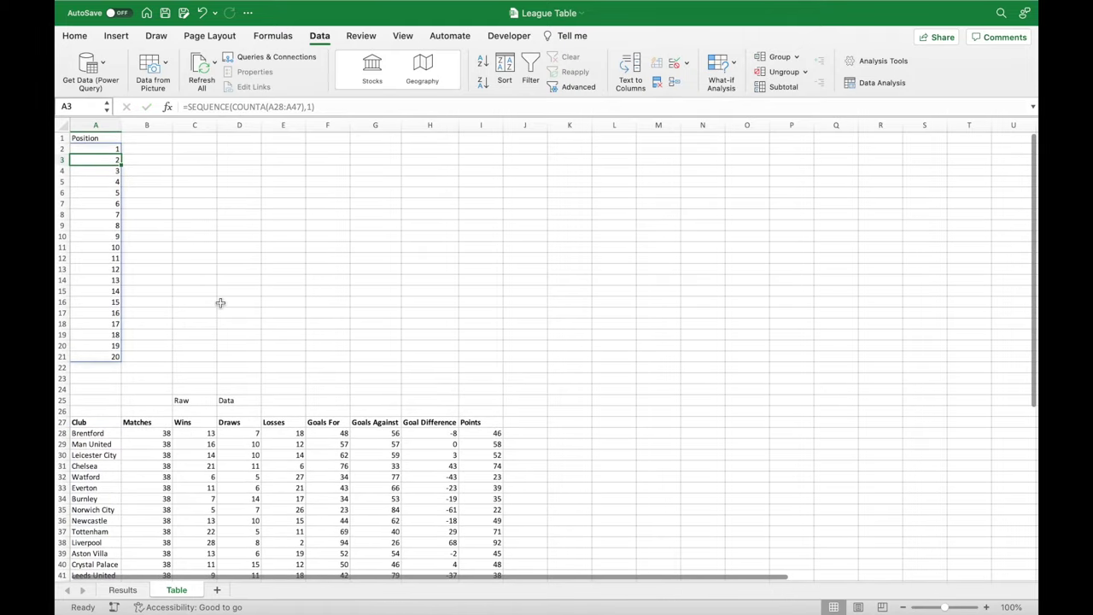
left_click(105, 422)
Copy the raw header row A27:I27 into B1 beside Position.
left_click_drag(130, 422, 497, 424)
key("super+c")
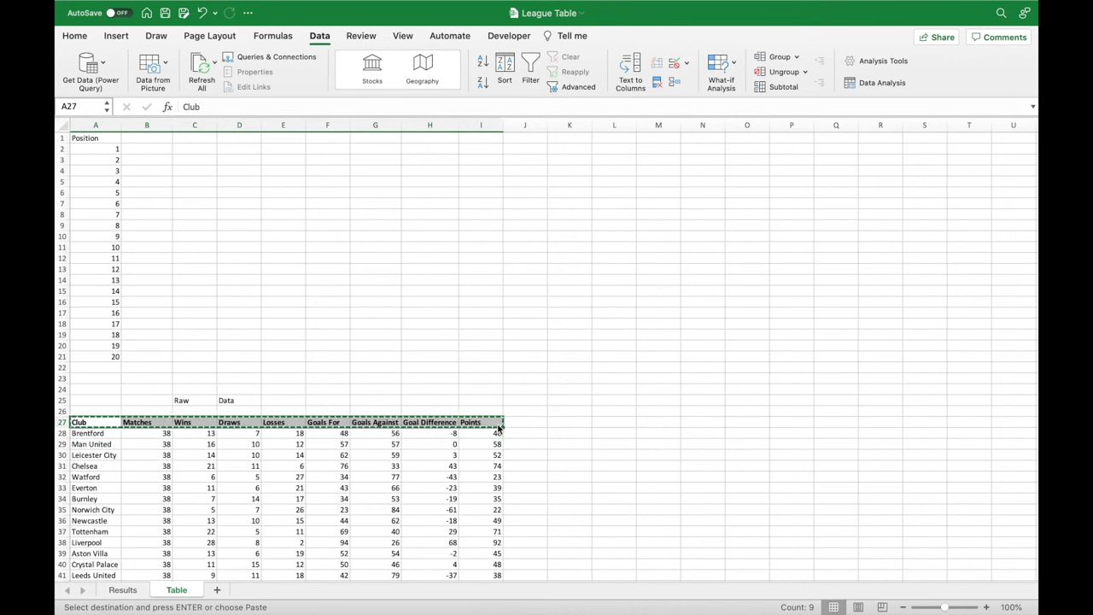
left_click(154, 136)
key("super+v")
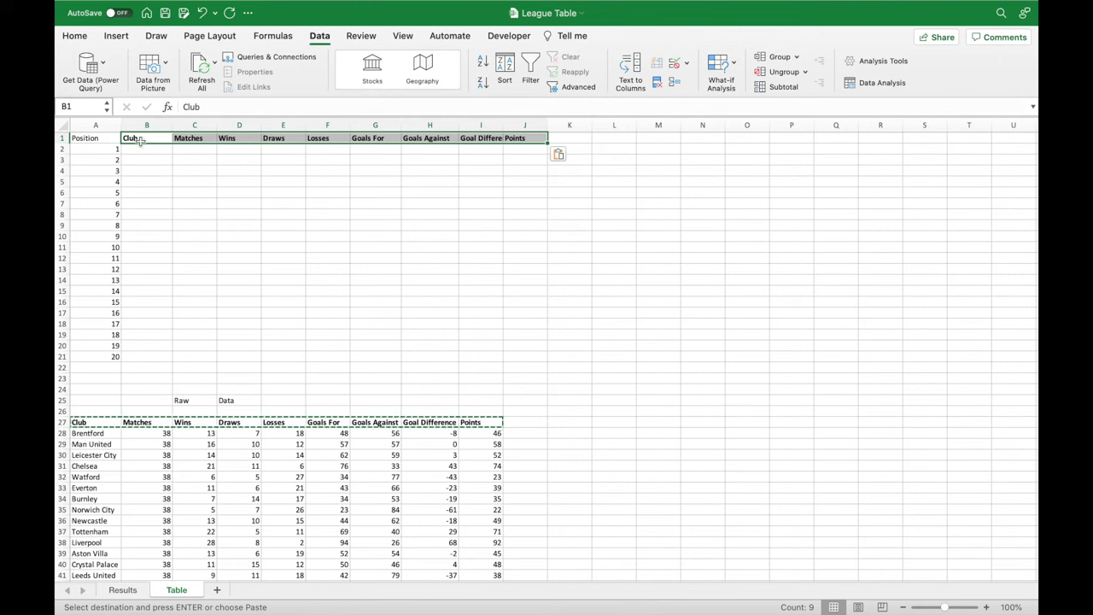
left_click(107, 142)
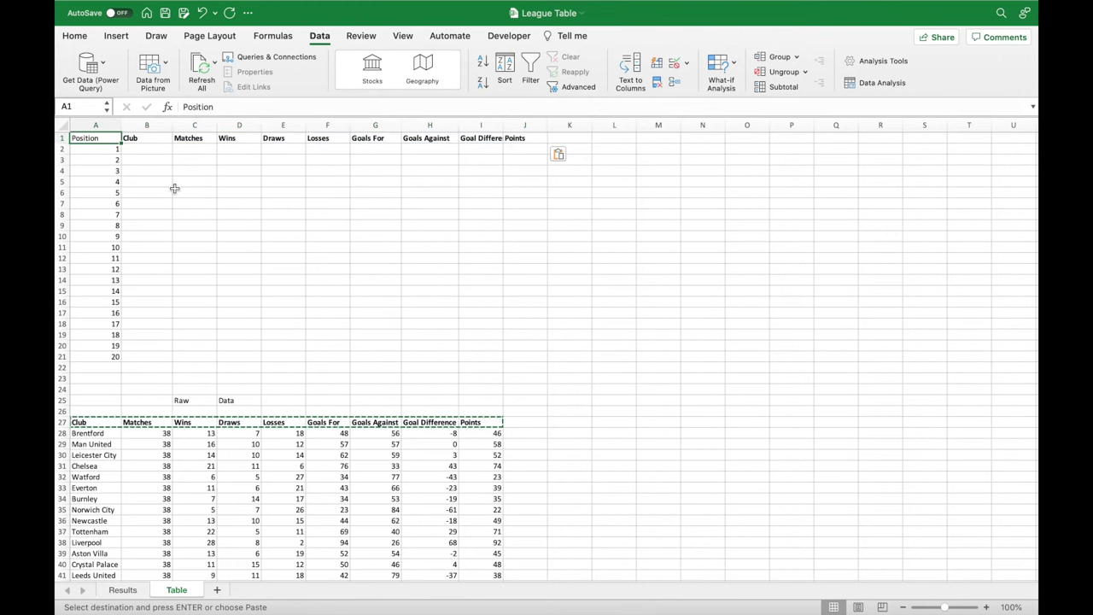
key("Escape")
Enter =SORT(A28:I47,{9,8,6},-1) in B2 to rank the clubs.
left_click(153, 150)
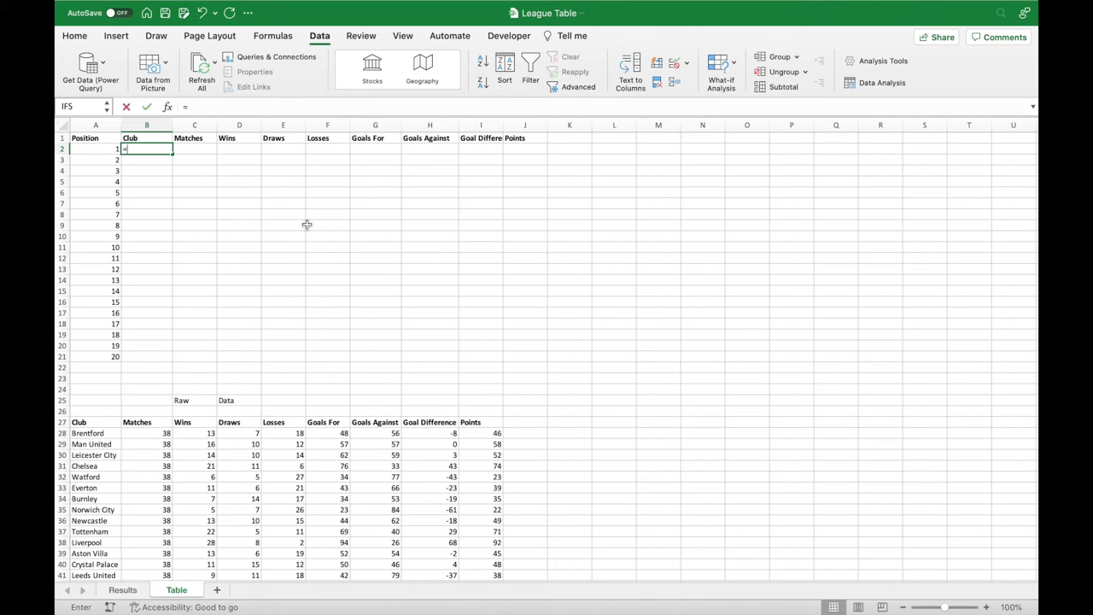
type("=SORT(")
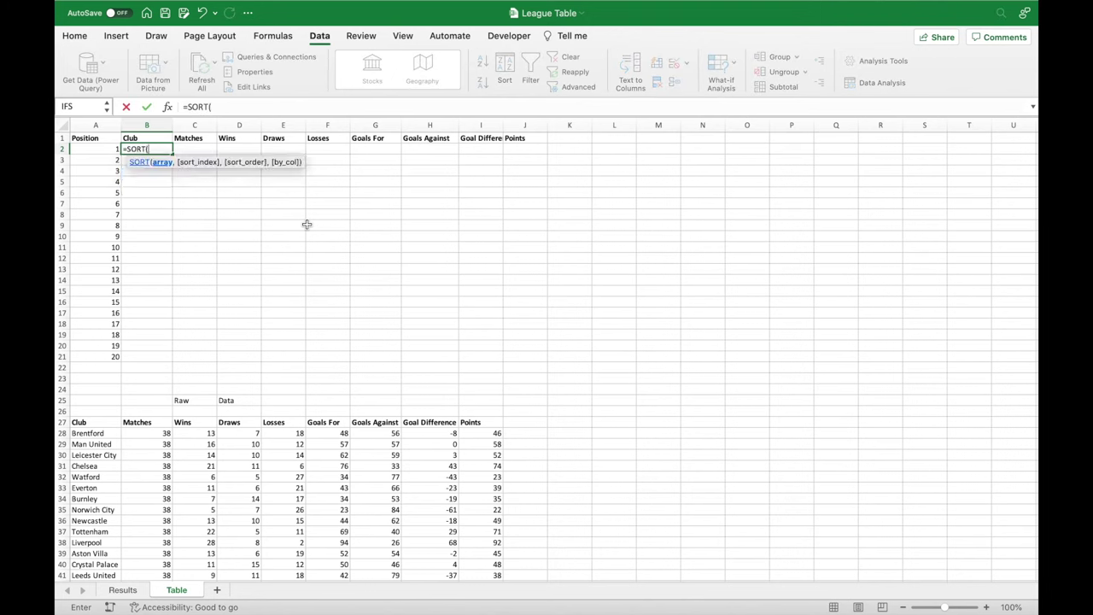
left_click_drag(110, 435, 500, 403)
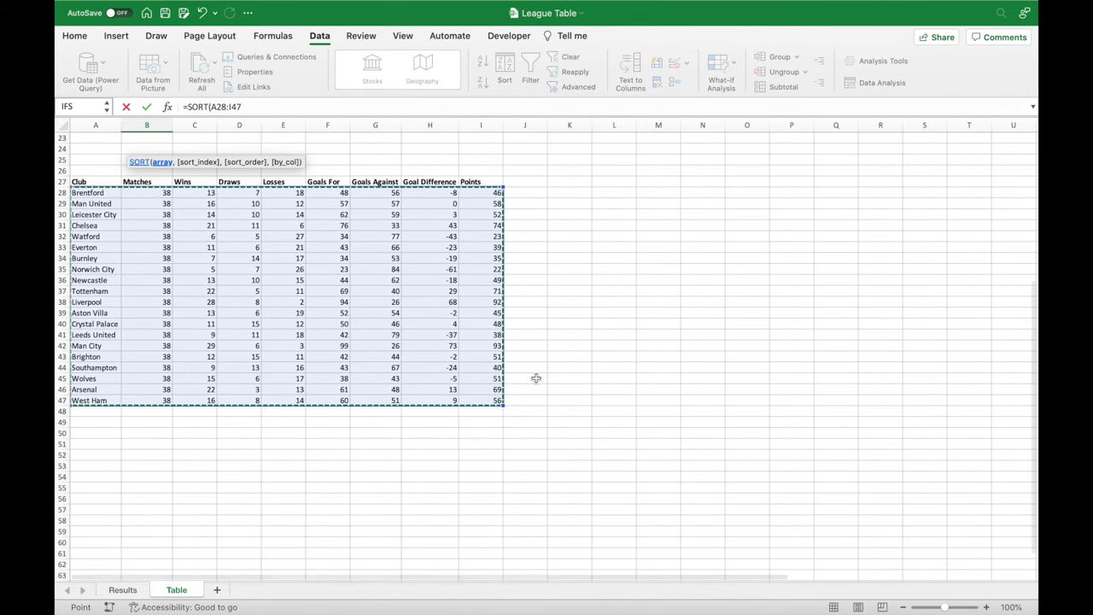
type(",{9,8,6")
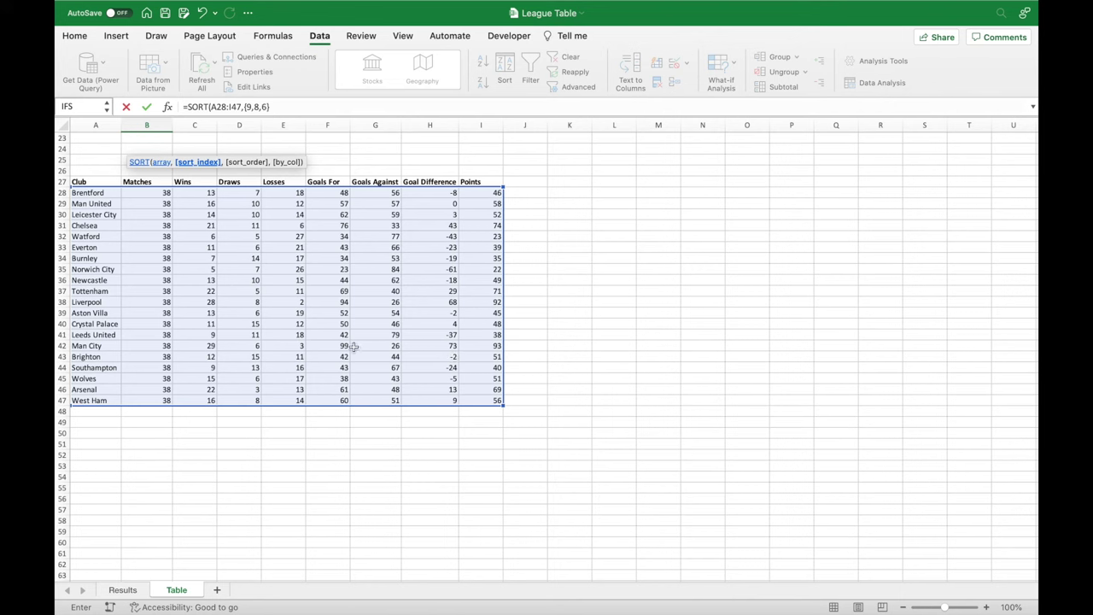
type(",-1)")
key("Return")
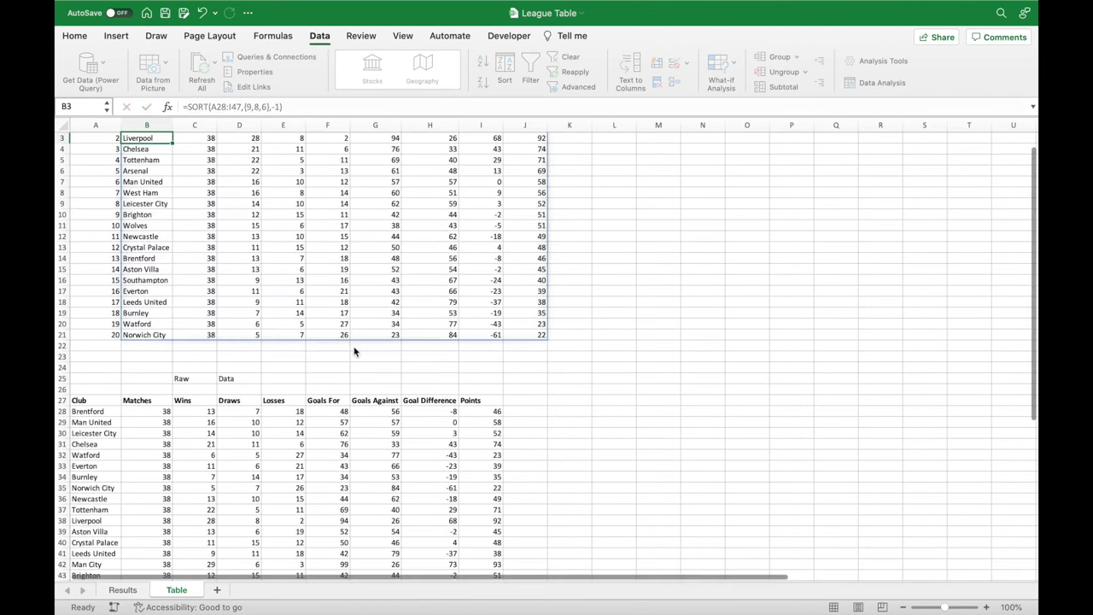
Widen column I for Goal Difference, verify the ranking tiebreaks, and select A1:J21.
scroll(592, 271, "up", 2)
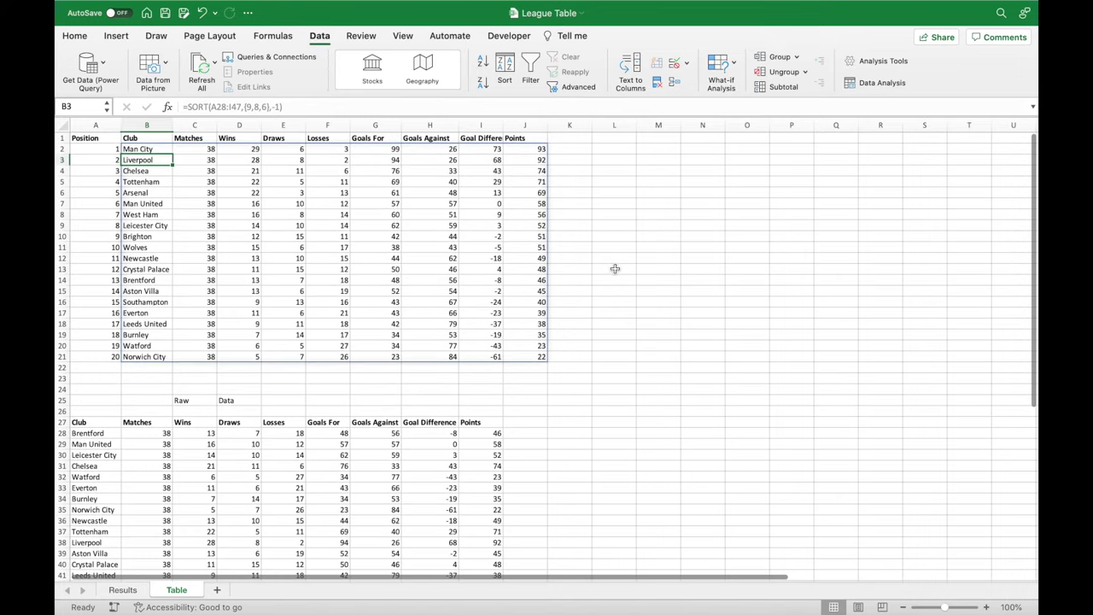
left_click(616, 269)
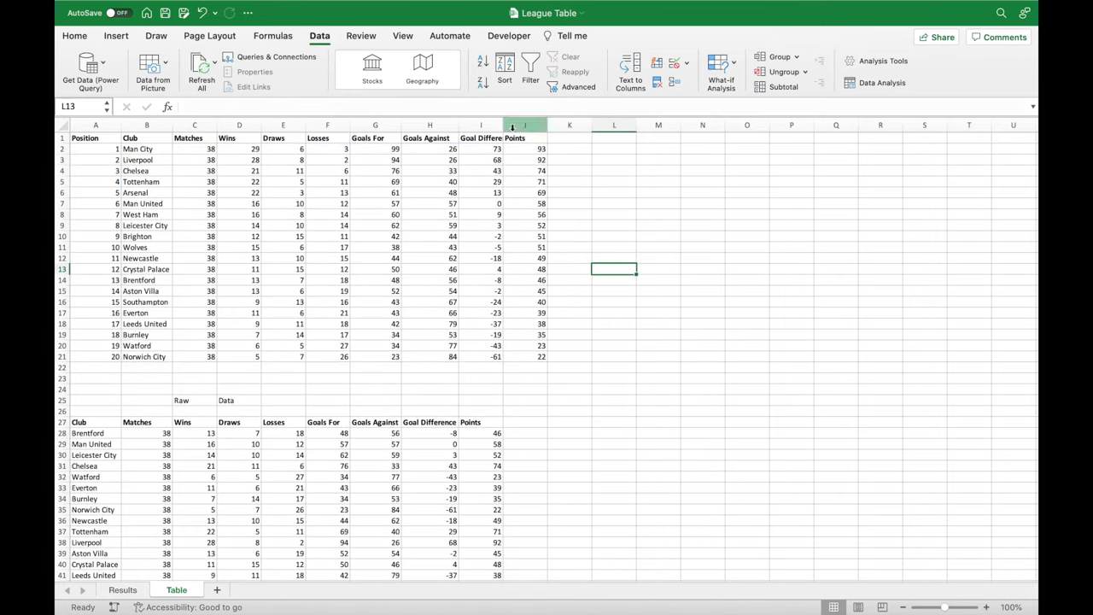
left_click_drag(503, 124, 516, 125)
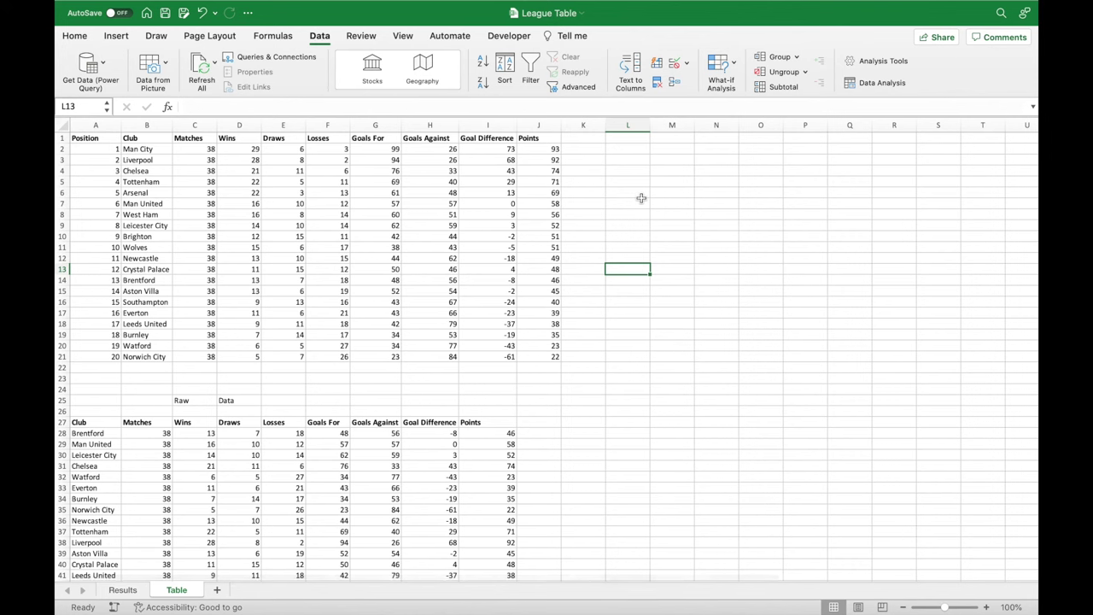
left_click_drag(549, 151, 538, 354)
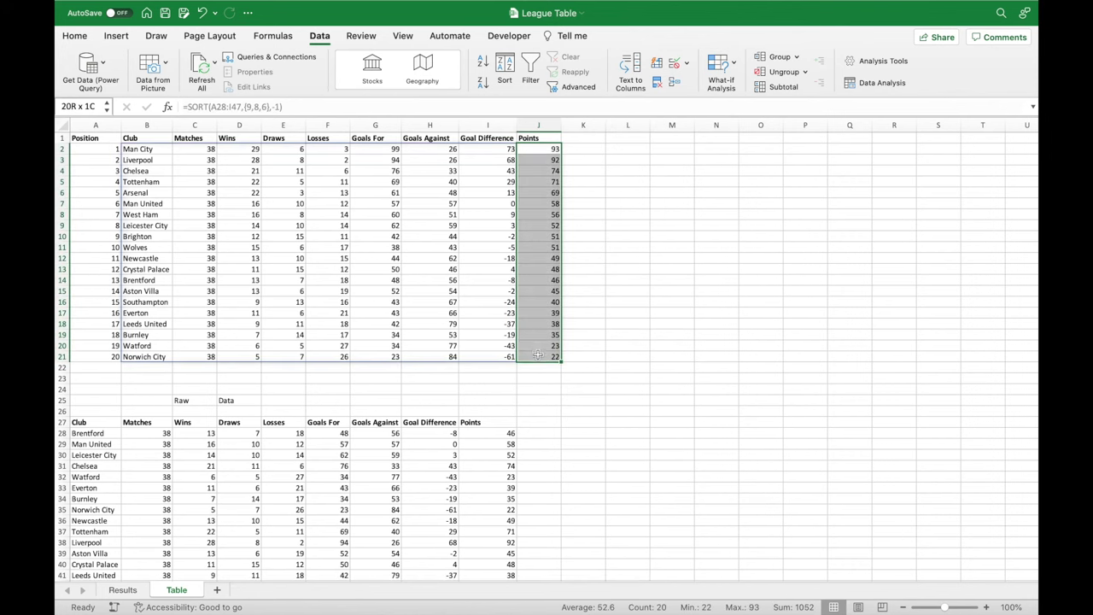
left_click(617, 282)
left_click_drag(547, 237, 547, 248)
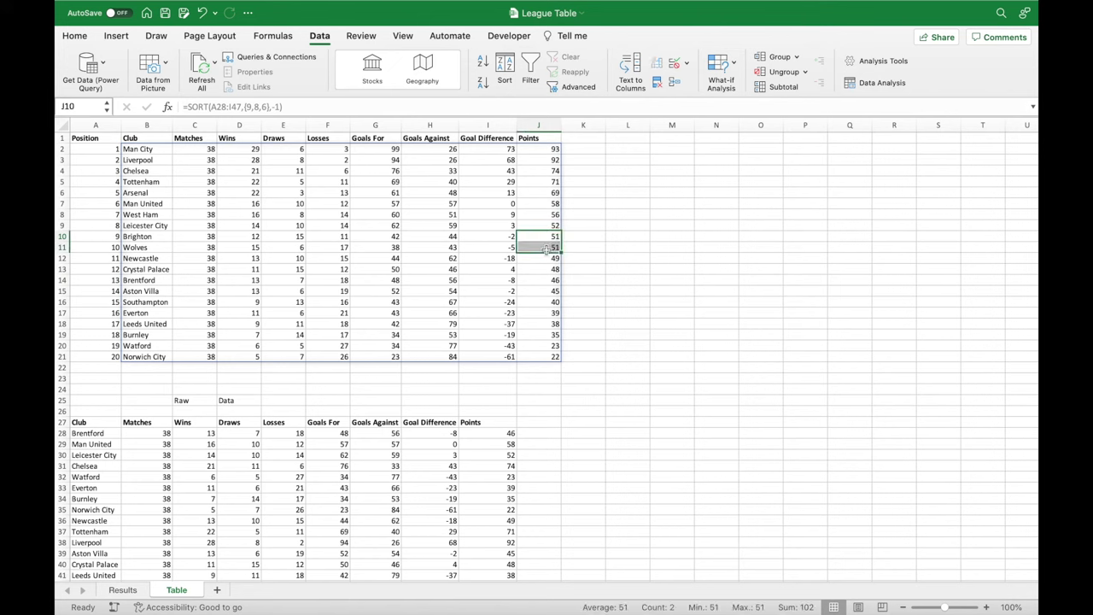
left_click(499, 238)
key("Down")
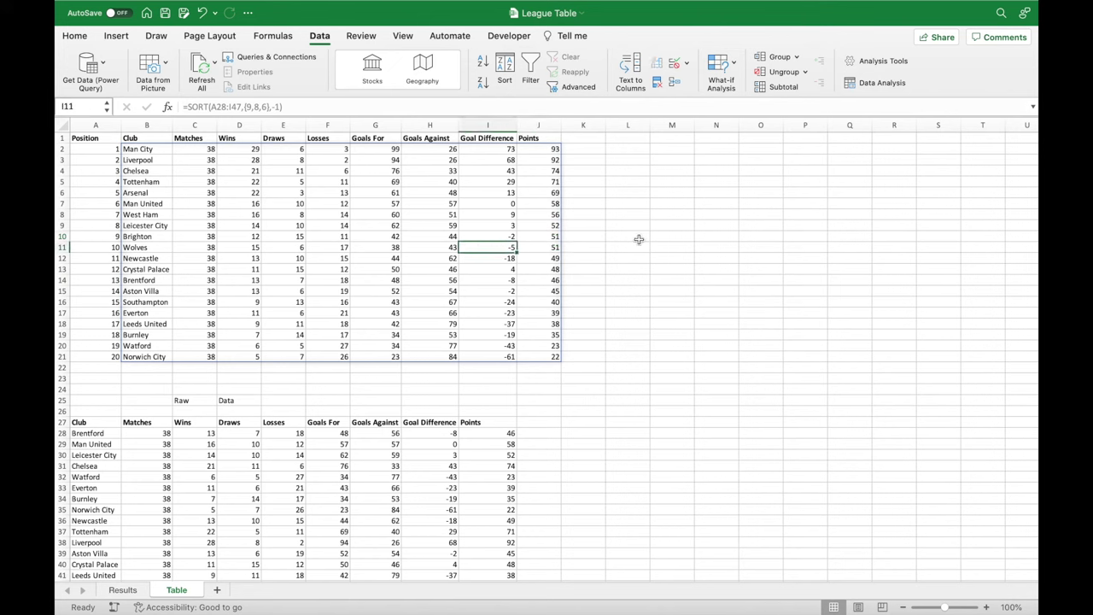
left_click_drag(389, 147, 393, 357)
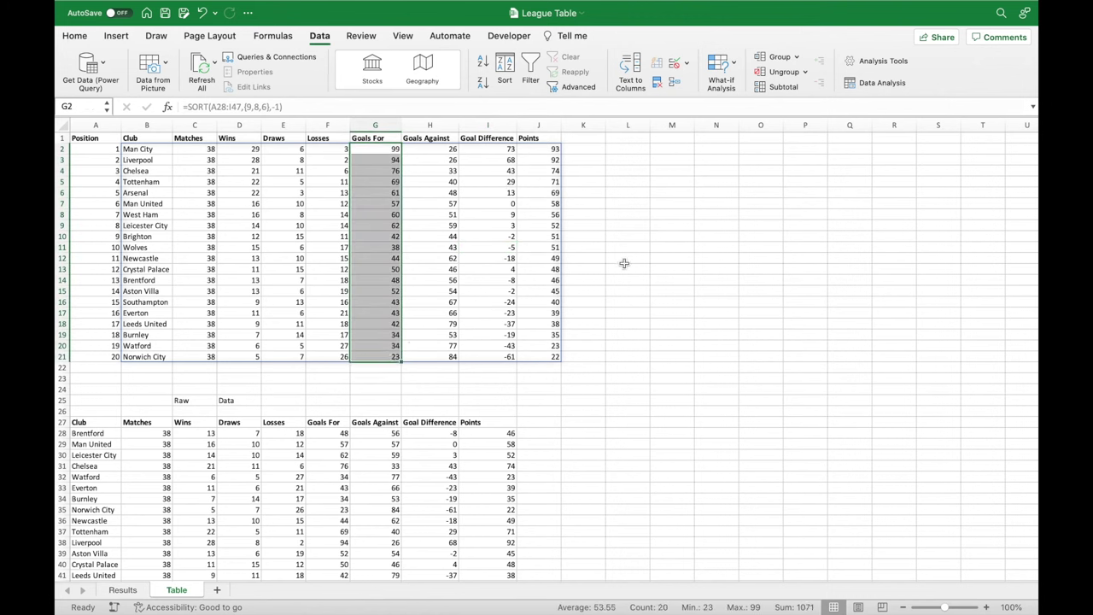
left_click(655, 245)
left_click_drag(102, 138, 553, 357)
left_click(75, 36)
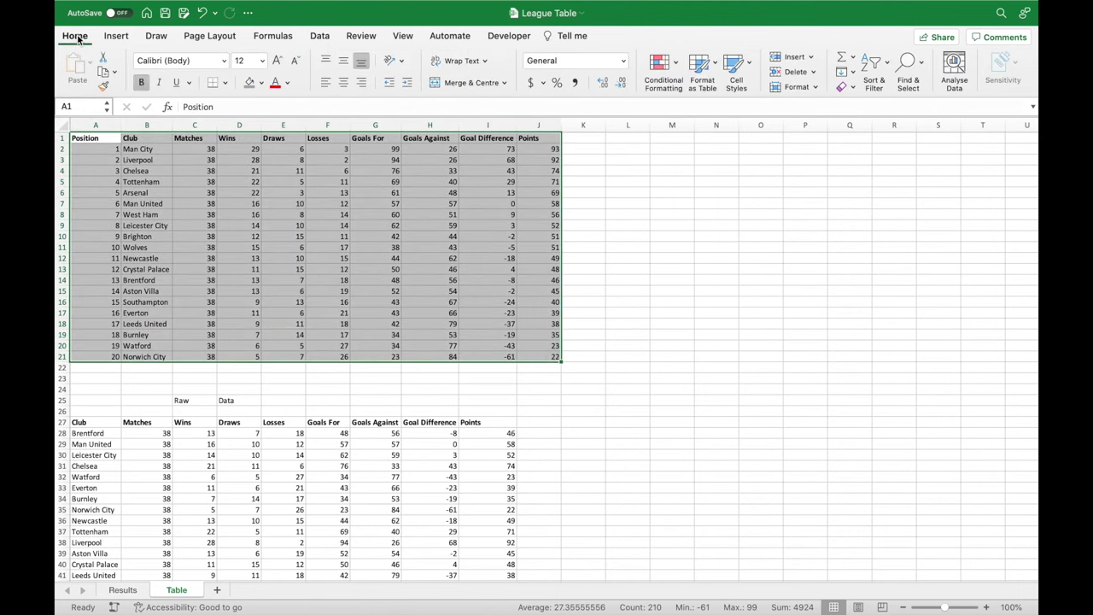
Apply the 40% - Accent1 cell style and All Borders to A1:J21.
left_click(745, 70)
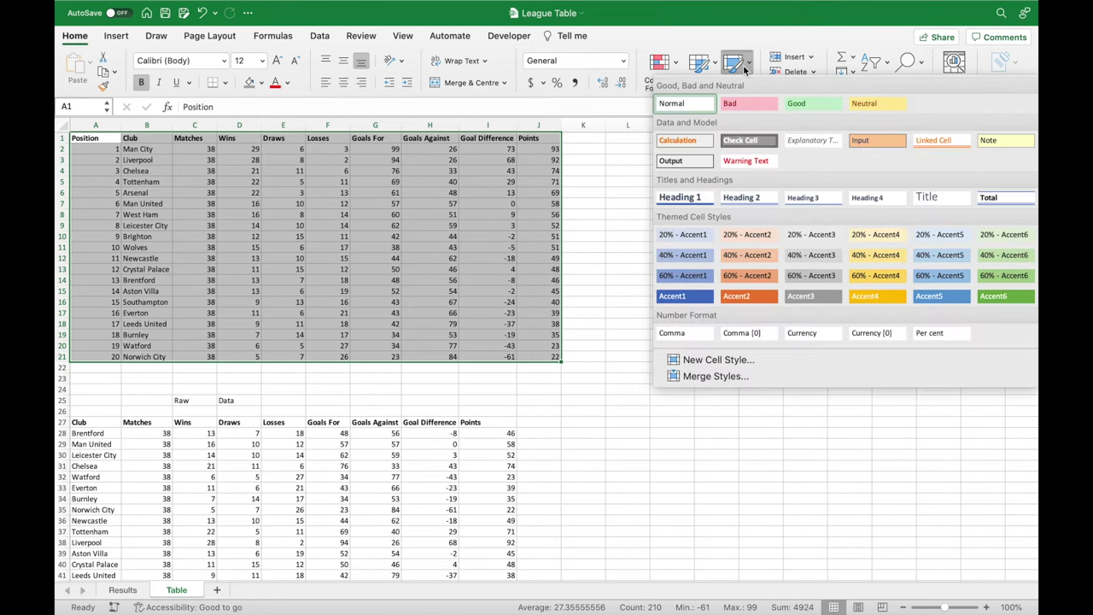
left_click(709, 260)
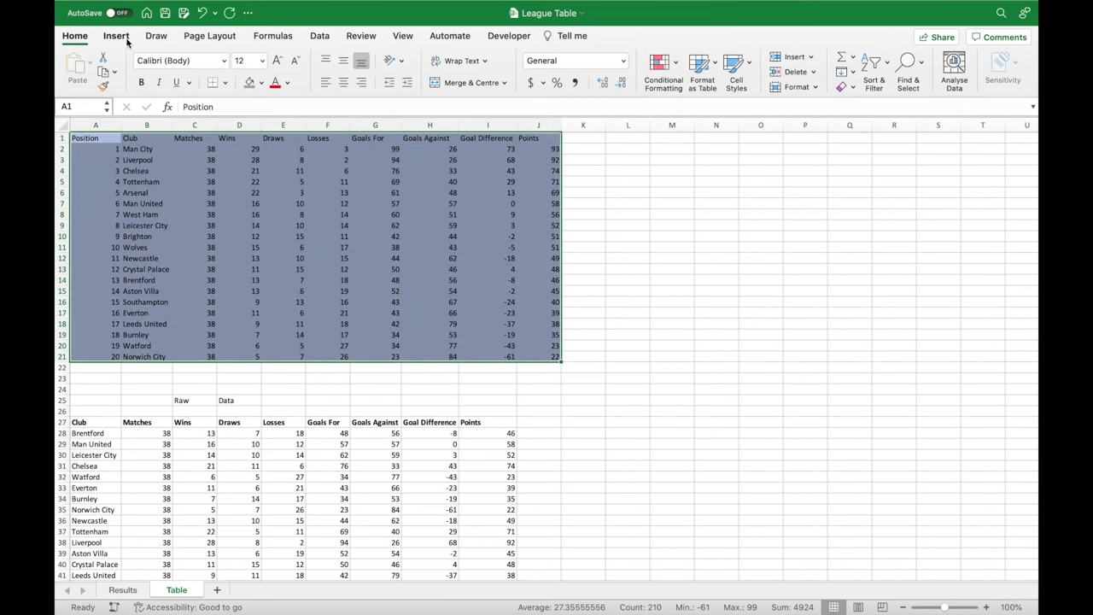
left_click(225, 82)
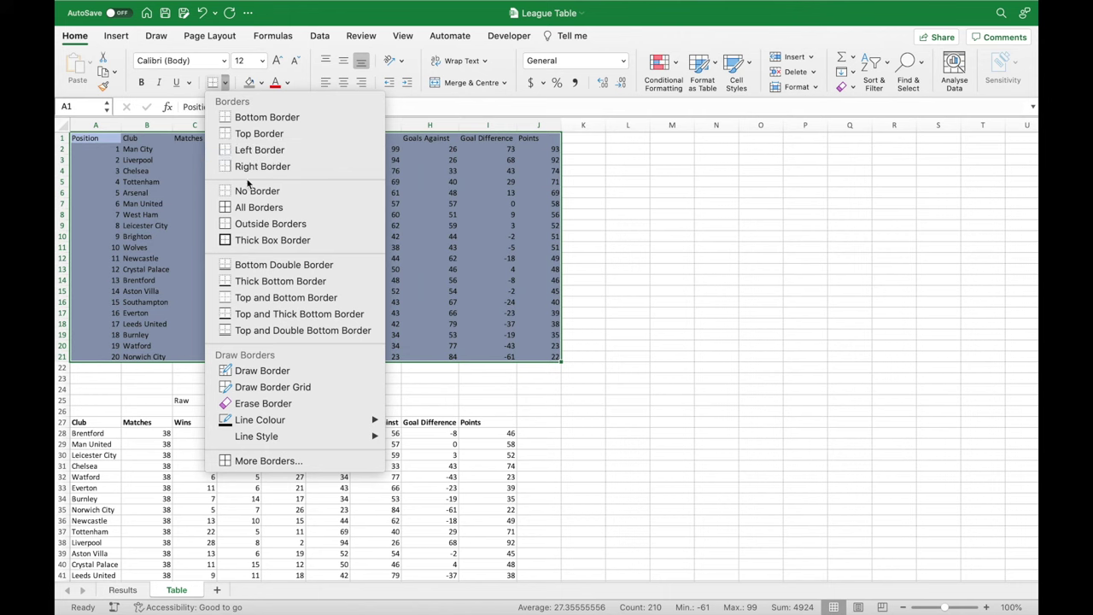
left_click(248, 207)
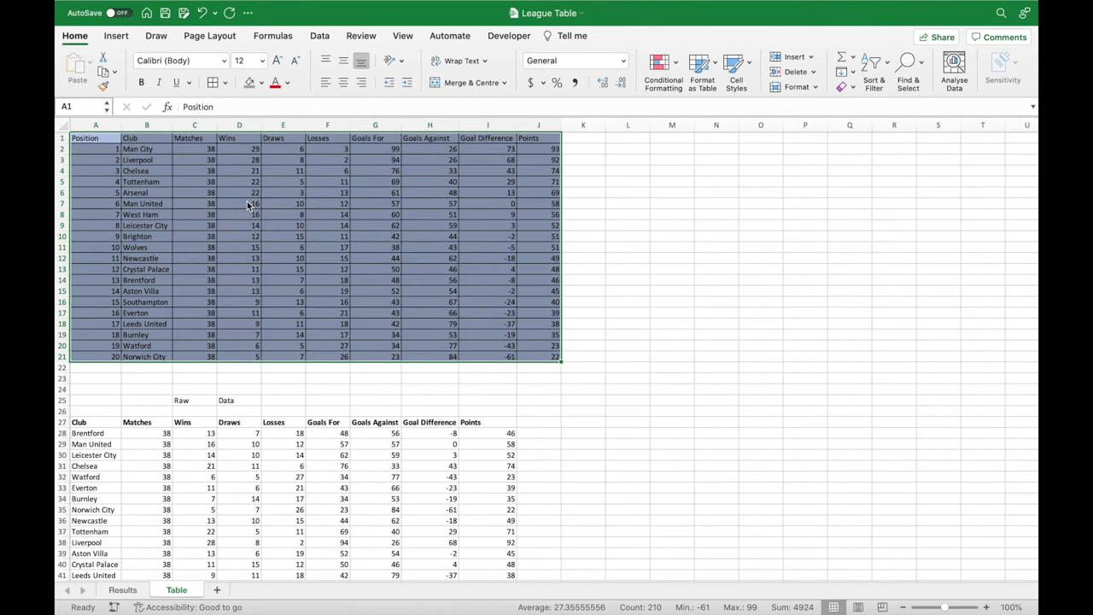
left_click(602, 186)
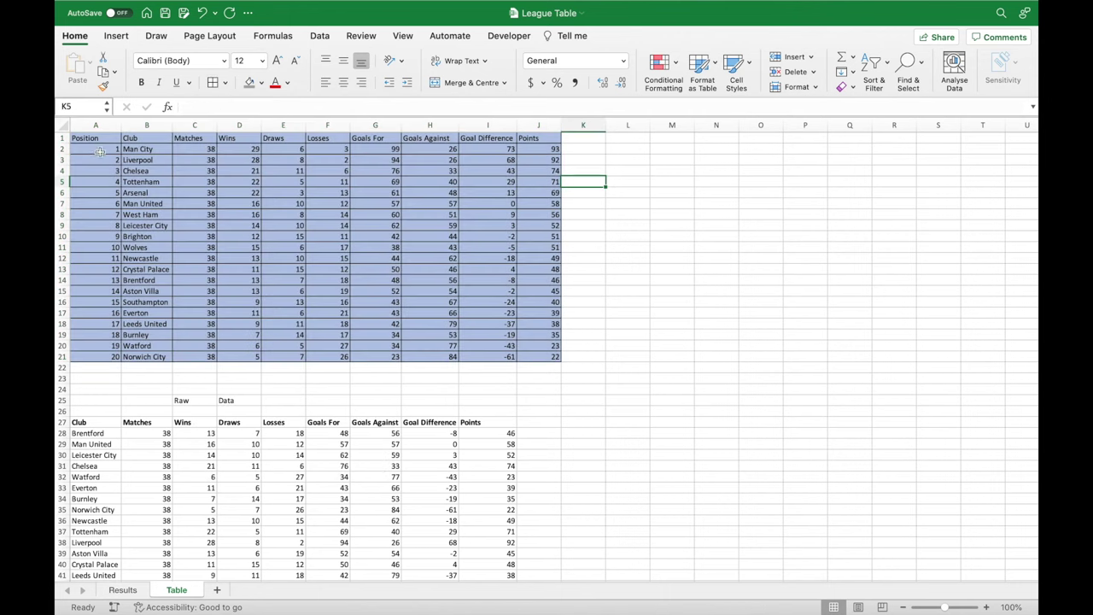
Fill the top row gold and the bottom three relegation rows a custom bright red.
left_click_drag(86, 152, 528, 148)
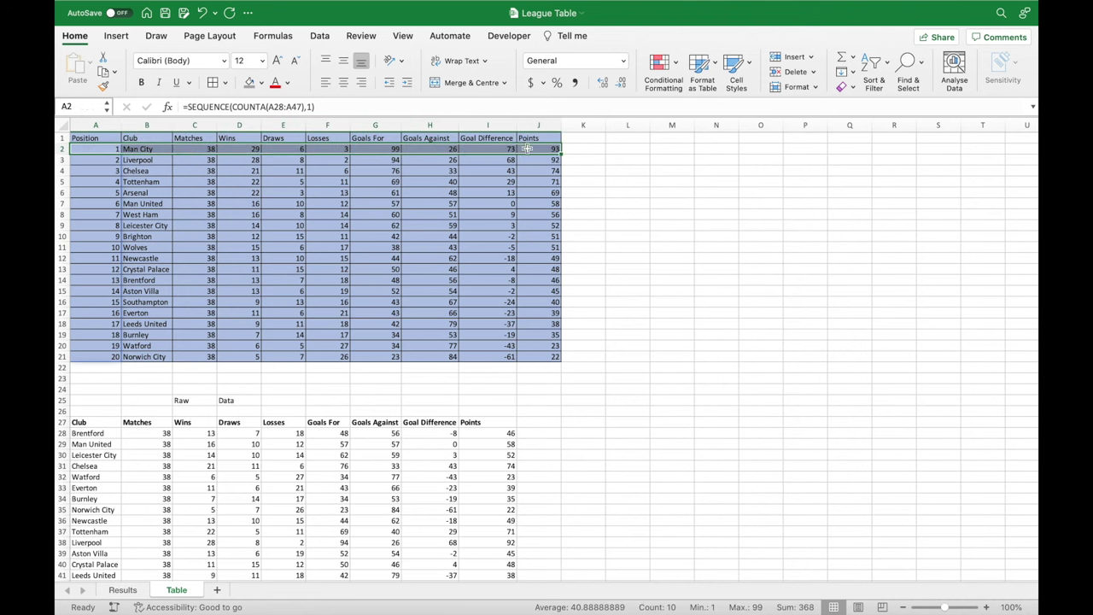
left_click(262, 82)
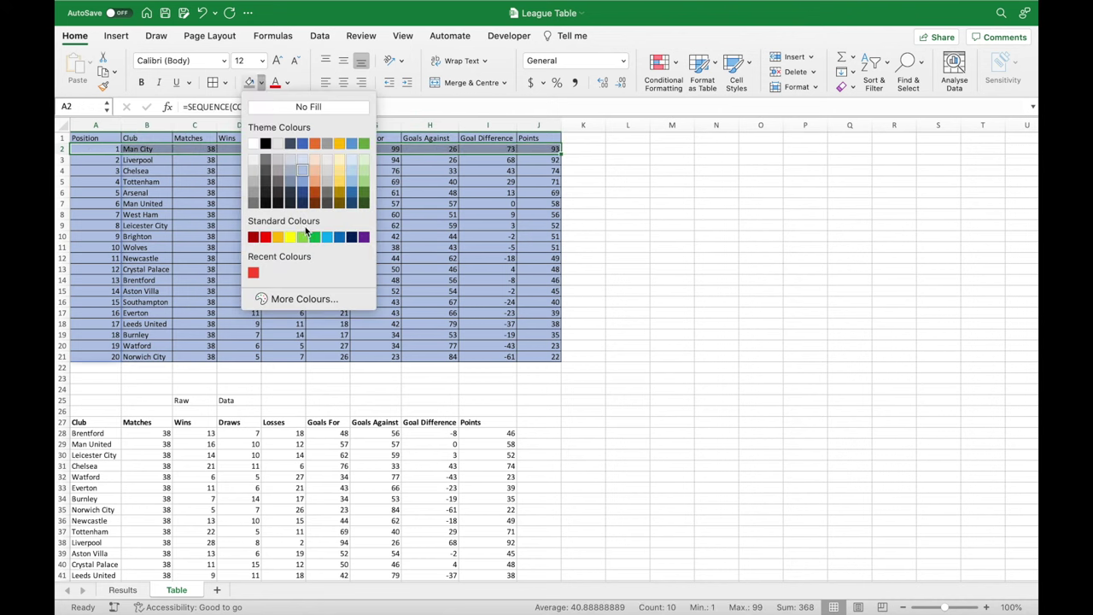
left_click(339, 192)
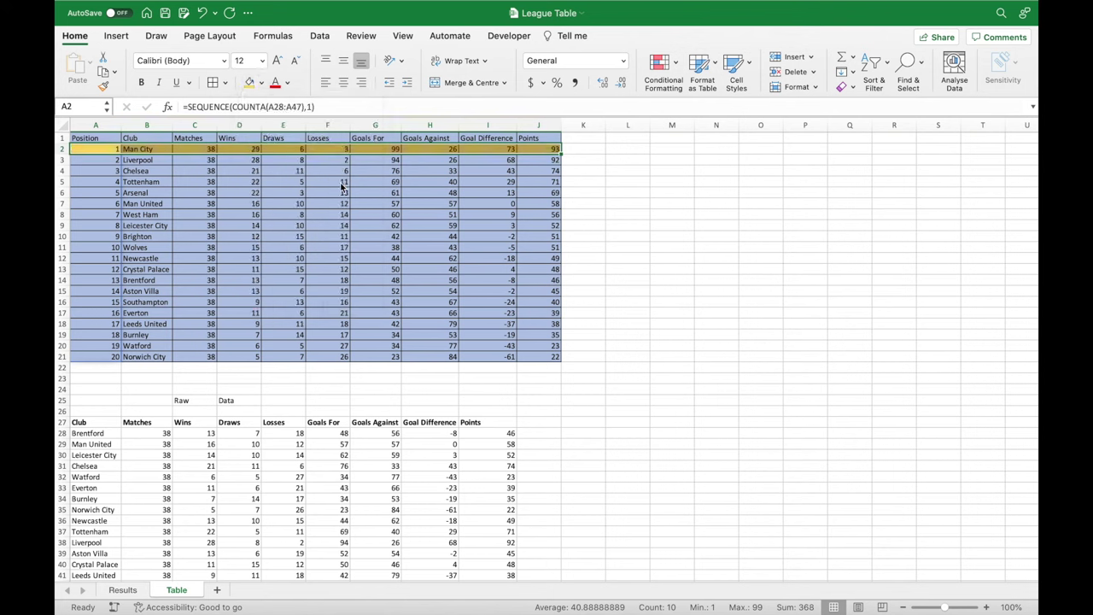
left_click_drag(112, 334, 538, 355)
left_click(261, 83)
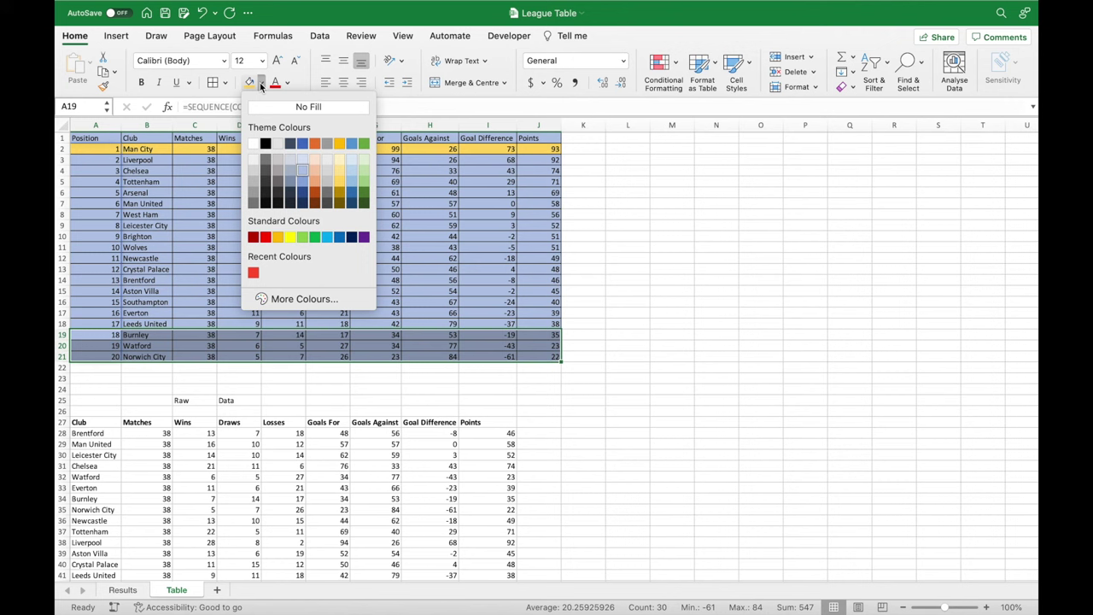
left_click(308, 299)
left_click_drag(541, 191, 566, 189)
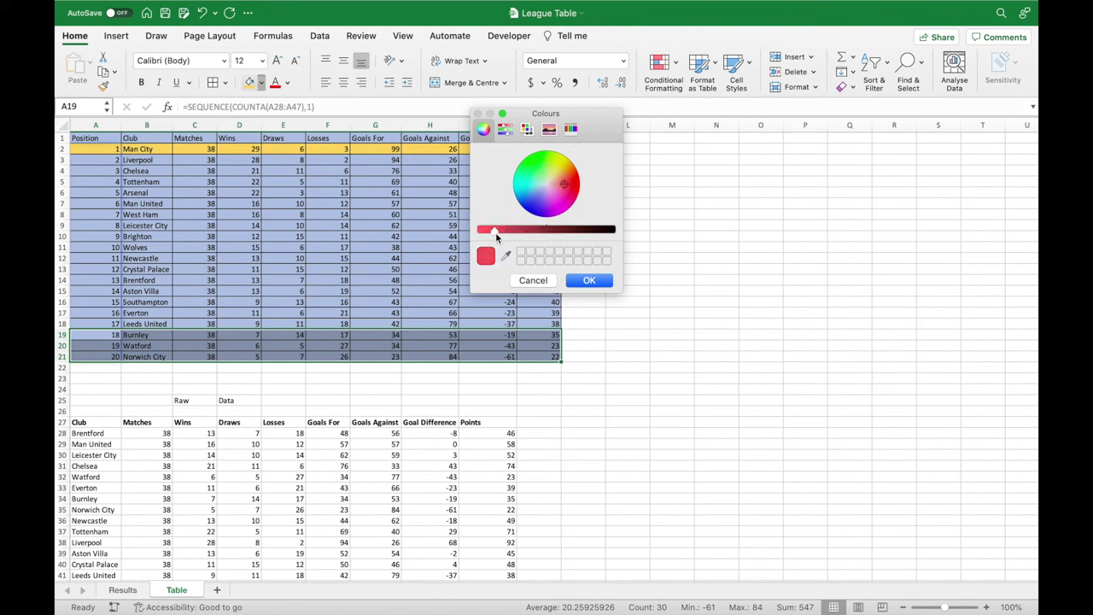
left_click_drag(502, 237, 494, 238)
left_click_drag(566, 188, 573, 186)
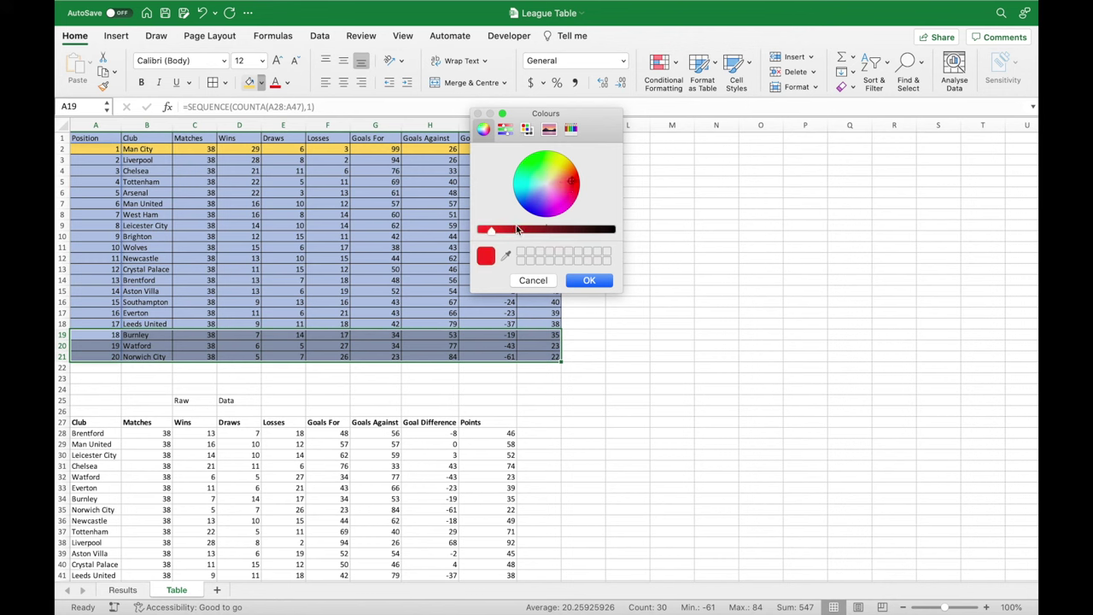
left_click_drag(492, 238, 477, 240)
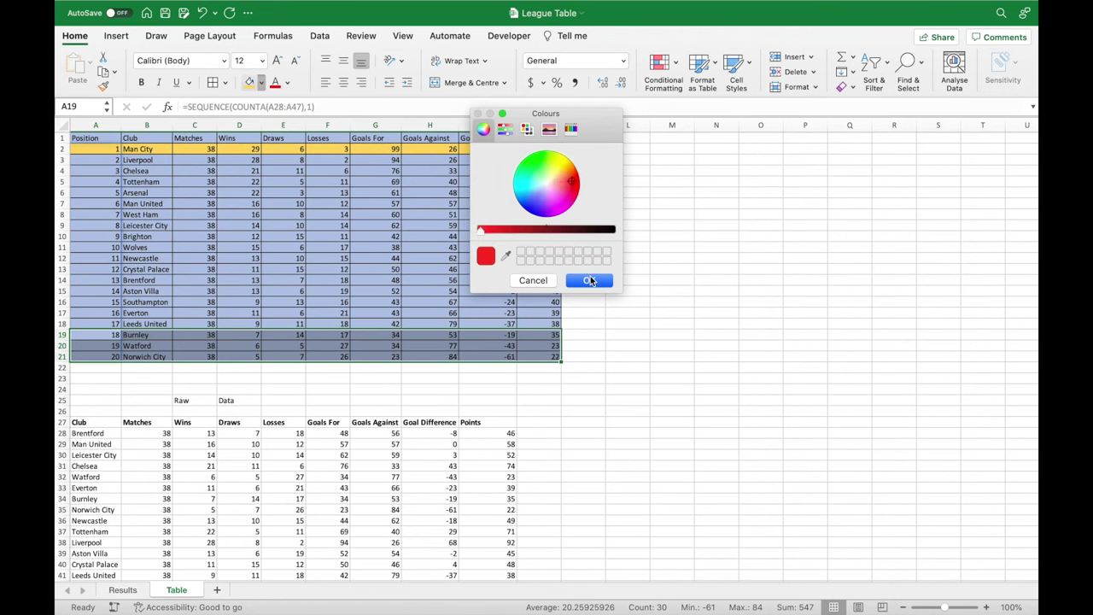
left_click(589, 280)
left_click(469, 279)
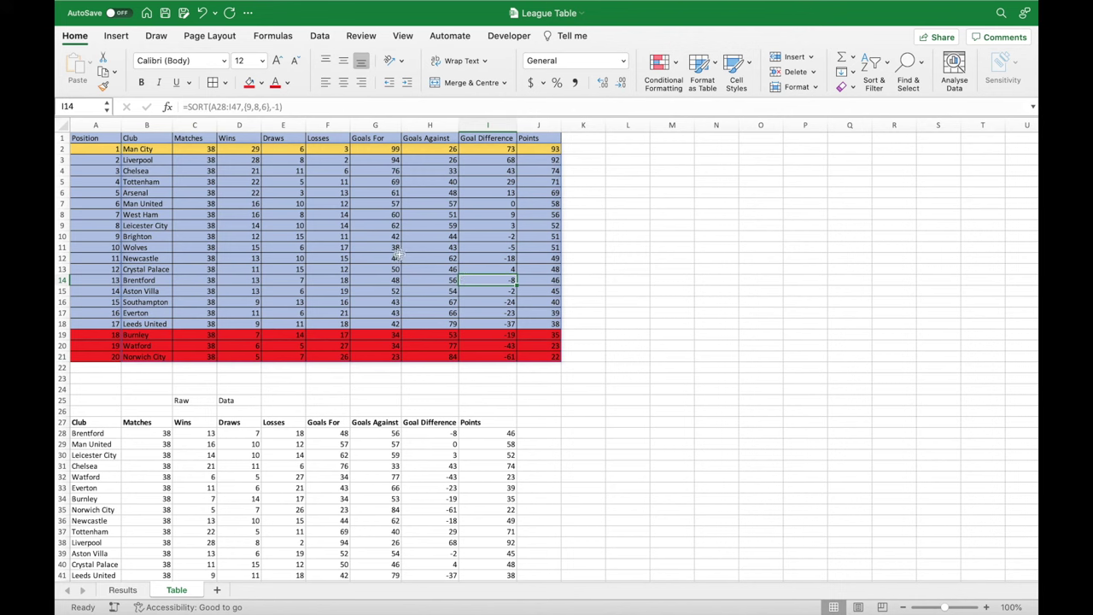
Shade rows for positions 2–4 light orange and positions 5–6 dark grey.
left_click_drag(100, 161, 541, 182)
left_click(262, 83)
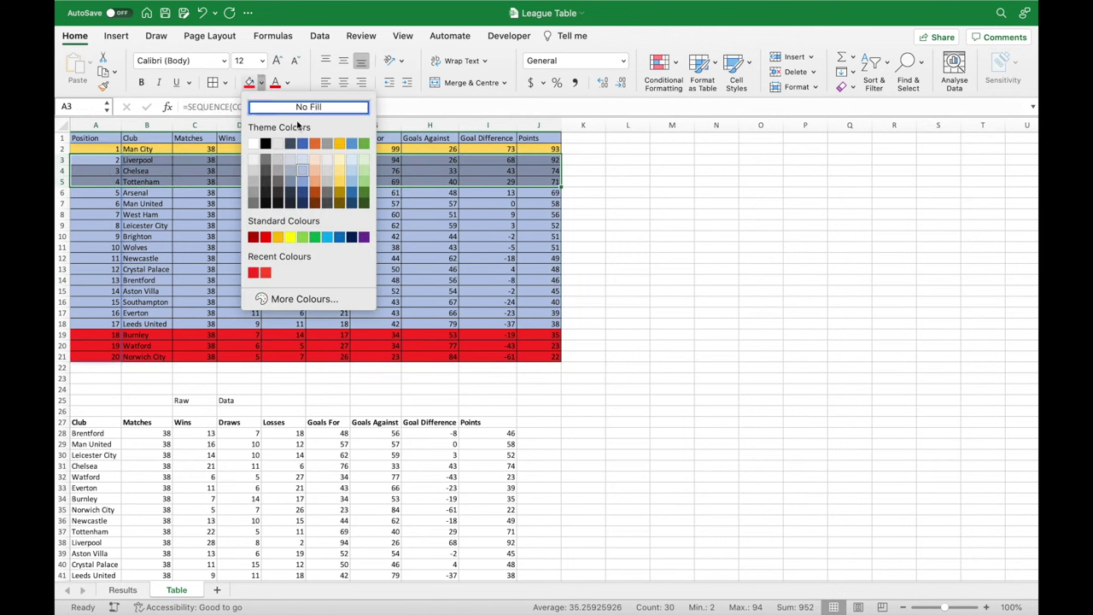
left_click(315, 178)
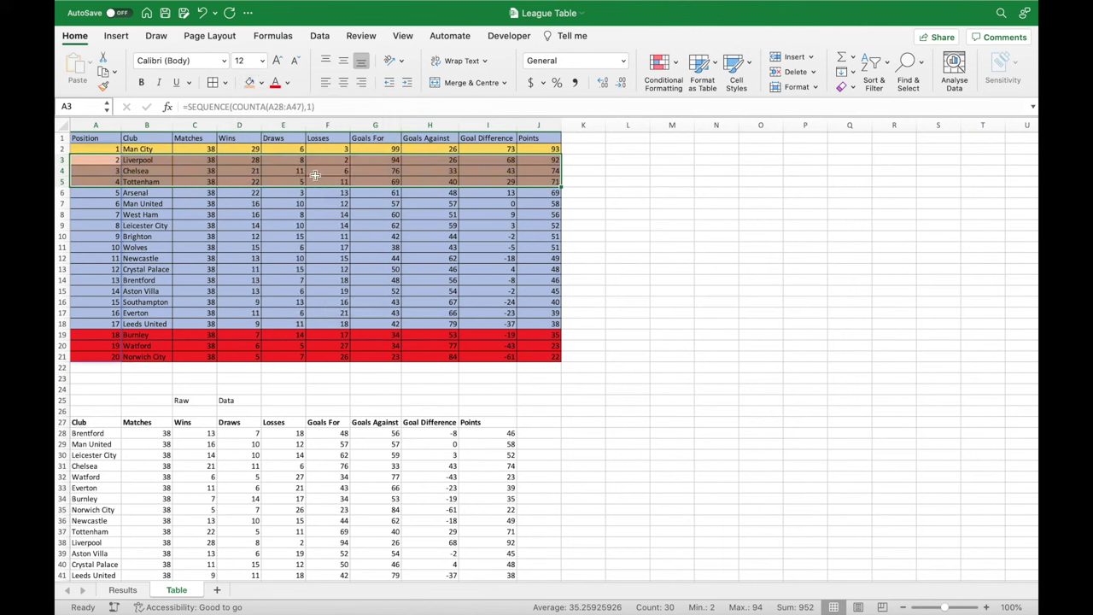
left_click_drag(102, 193, 544, 207)
left_click(261, 83)
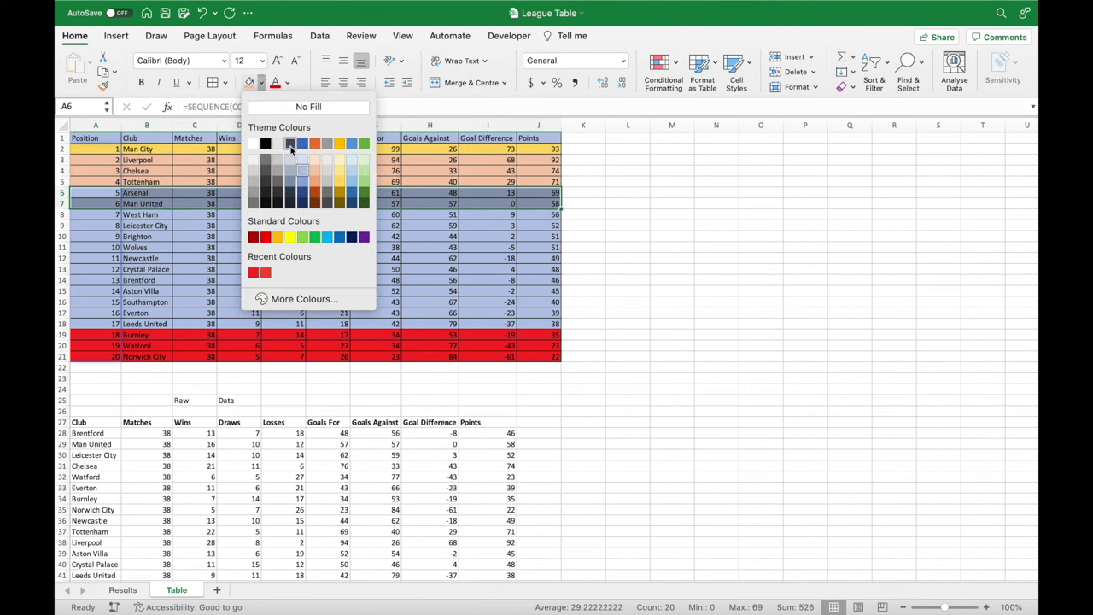
left_click(276, 176)
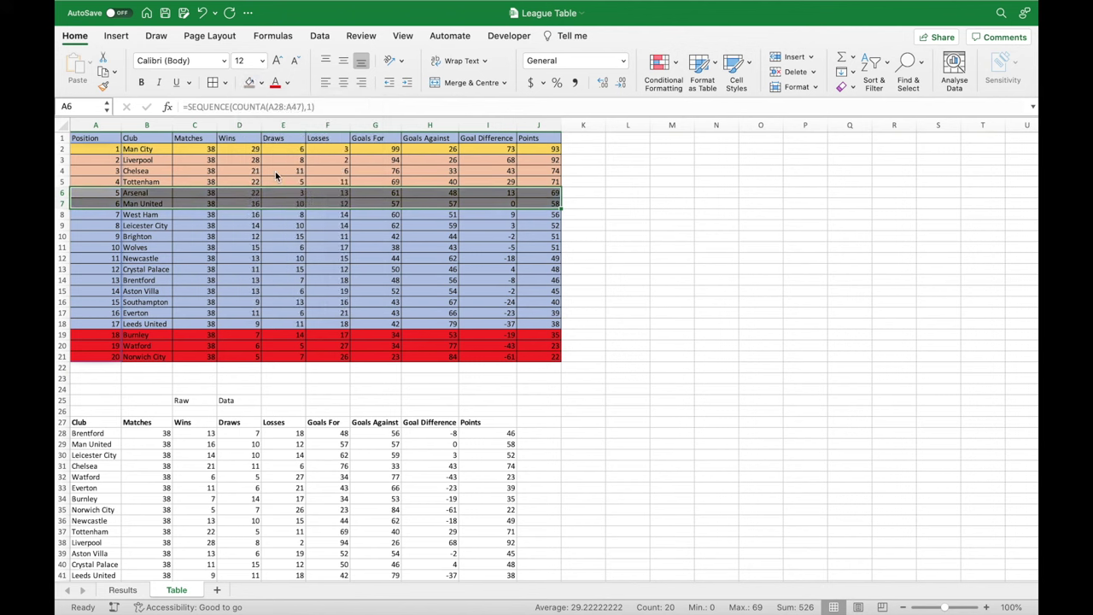
left_click(659, 277)
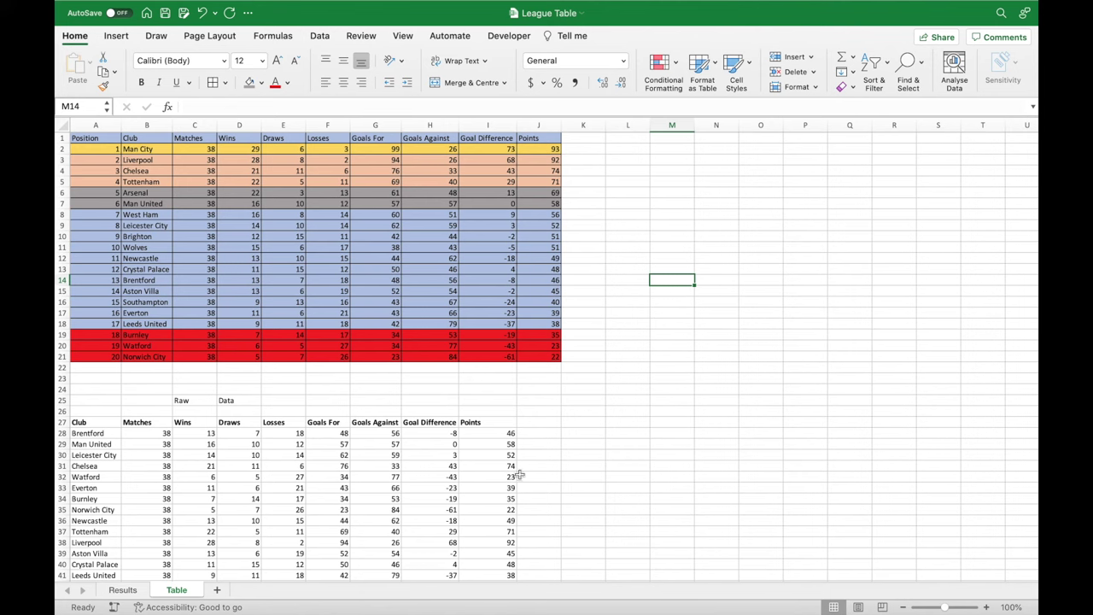
left_click(130, 590)
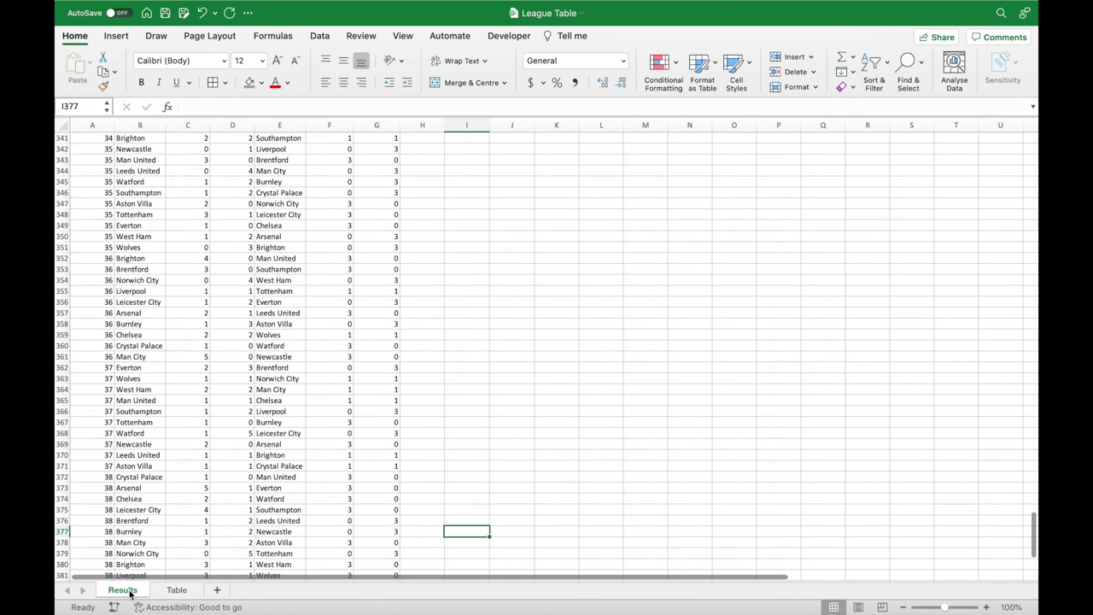
Delete the round 38 scores in C373:D381 on the Results sheet.
scroll(400, 404, "down", 4)
scroll(401, 408, "down", 1)
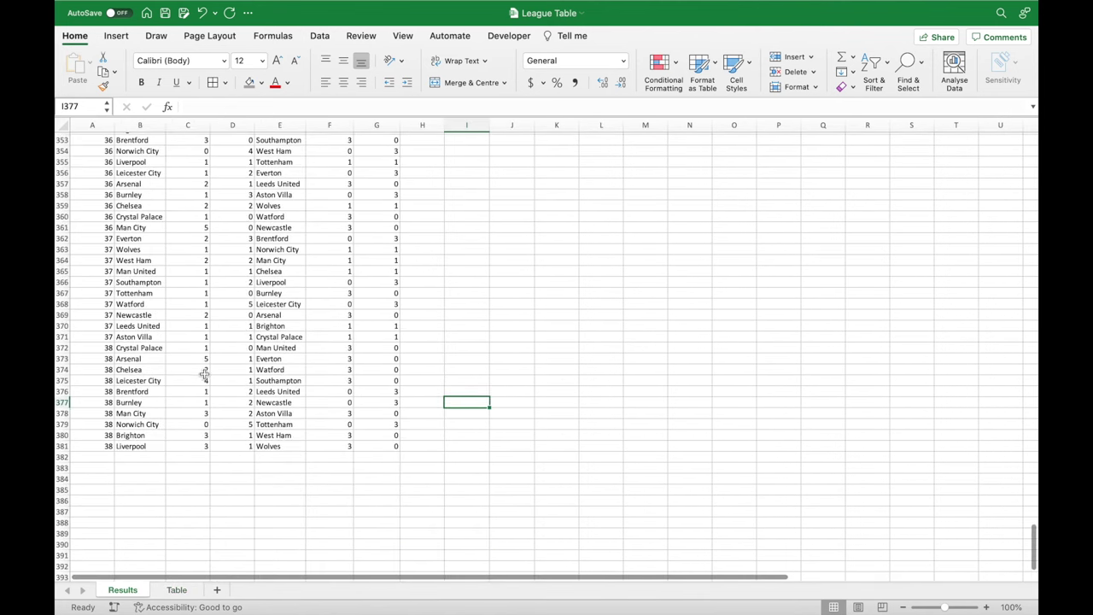
left_click_drag(191, 360, 236, 443)
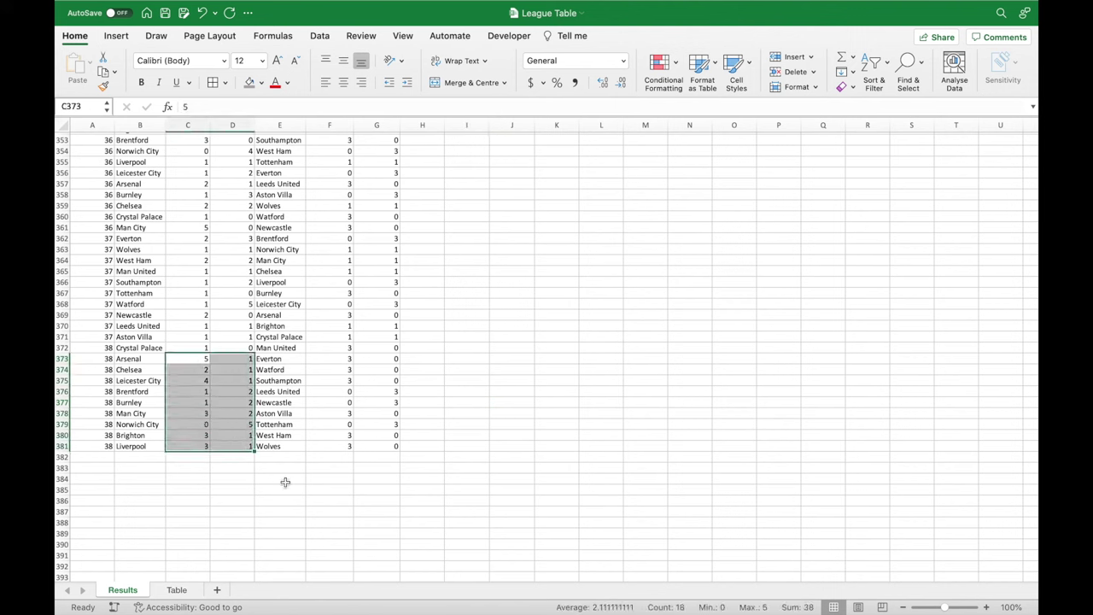
key("Delete")
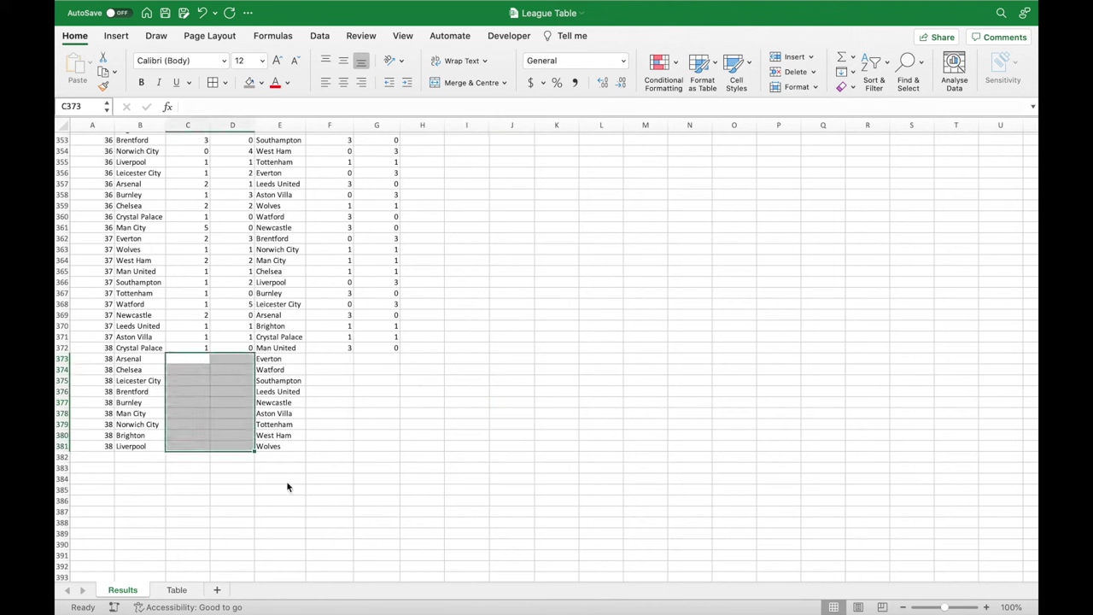
left_click(291, 485)
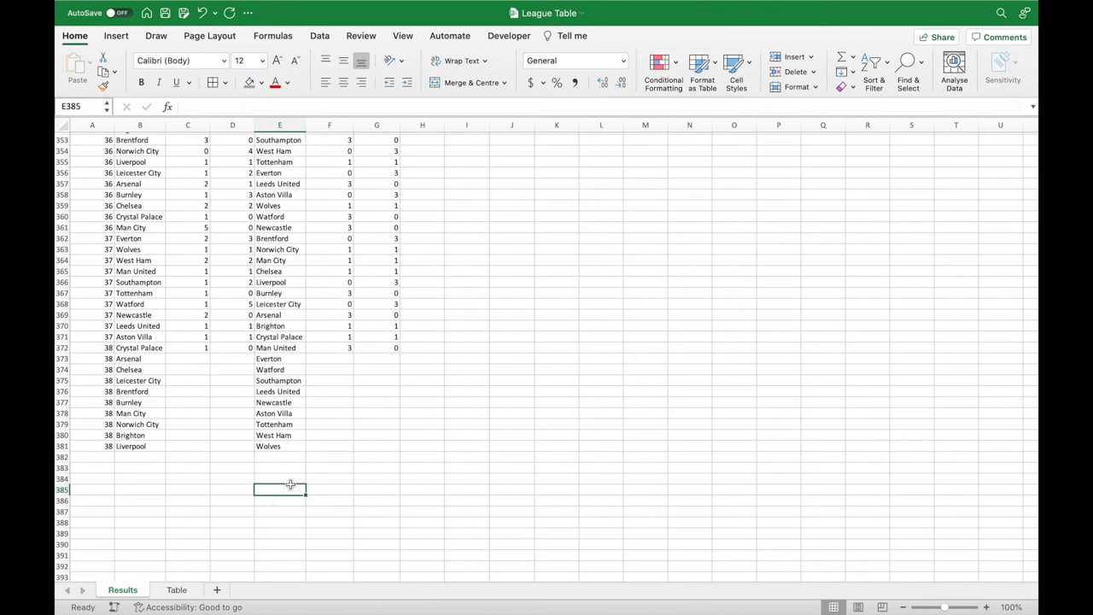
Check the updated Points on the Table sheet, then return to the top of Results.
left_click(179, 590)
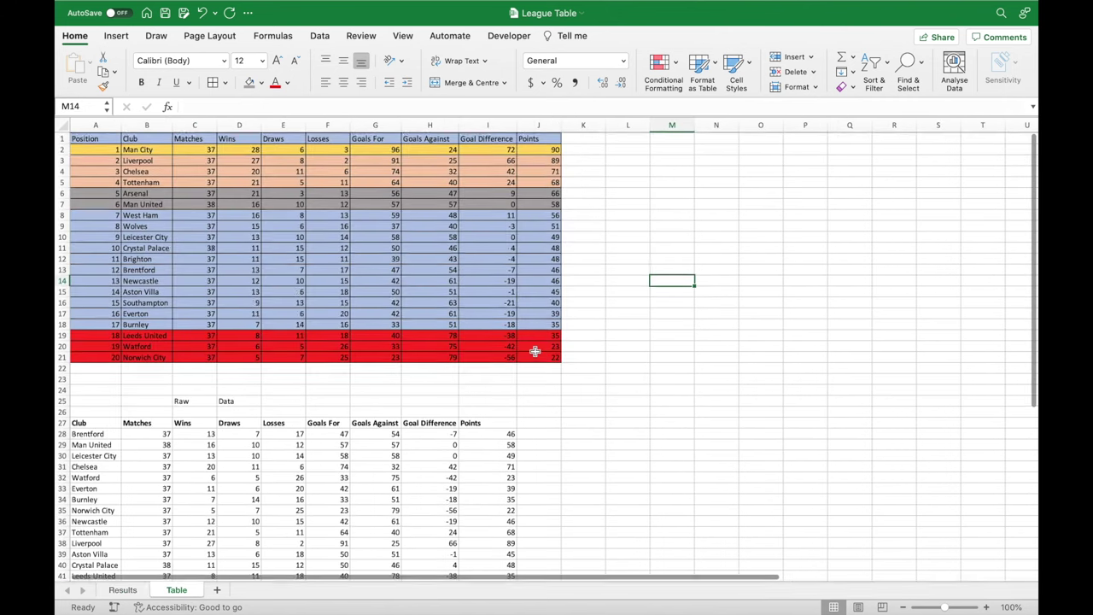
left_click(634, 334)
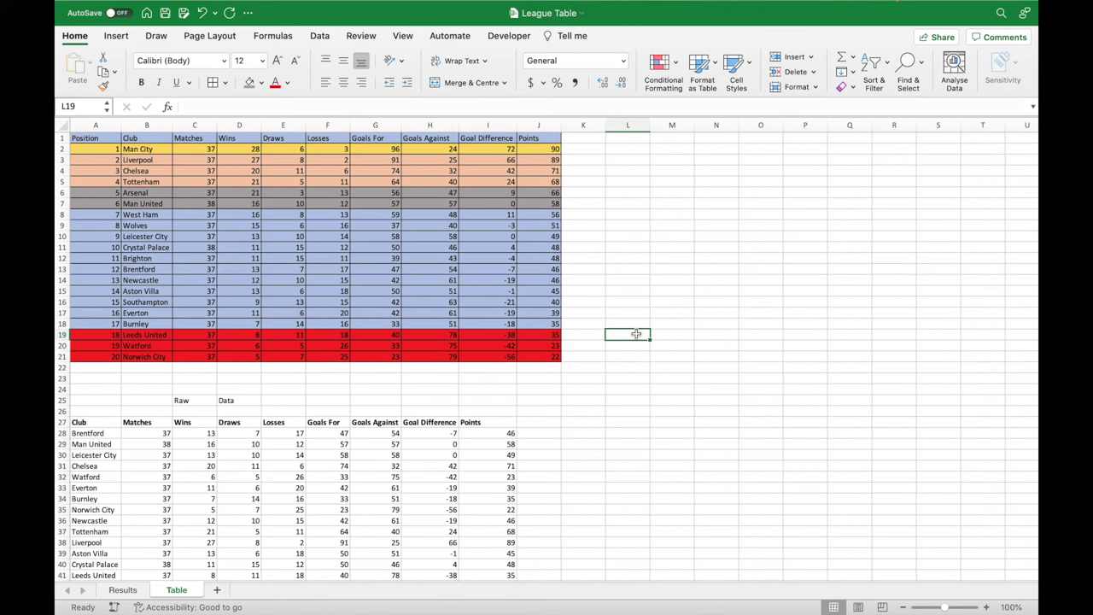
left_click_drag(555, 151, 554, 160)
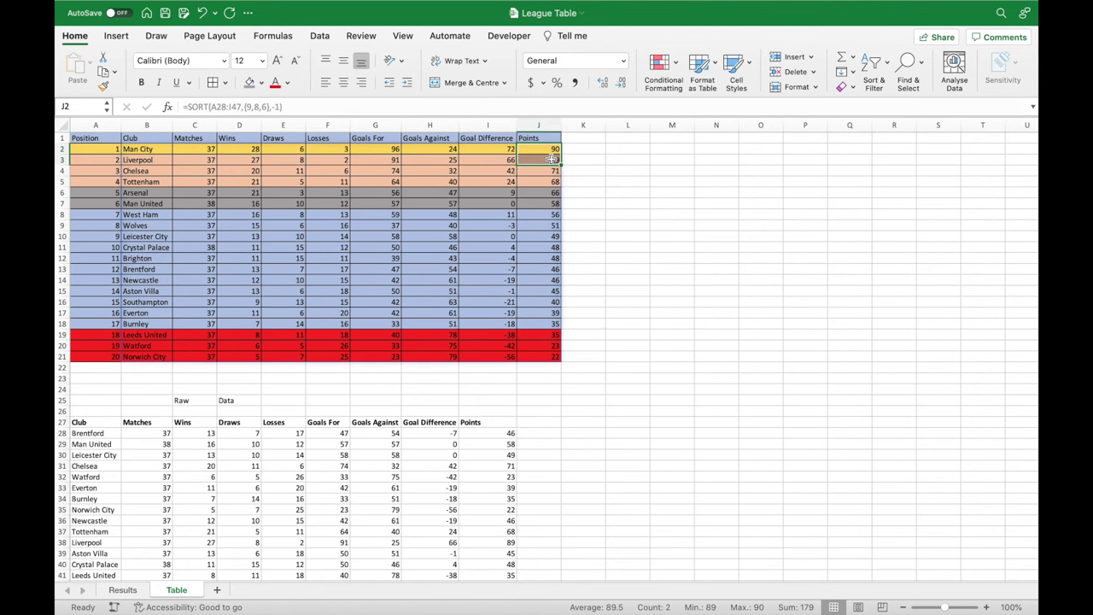
left_click(666, 247)
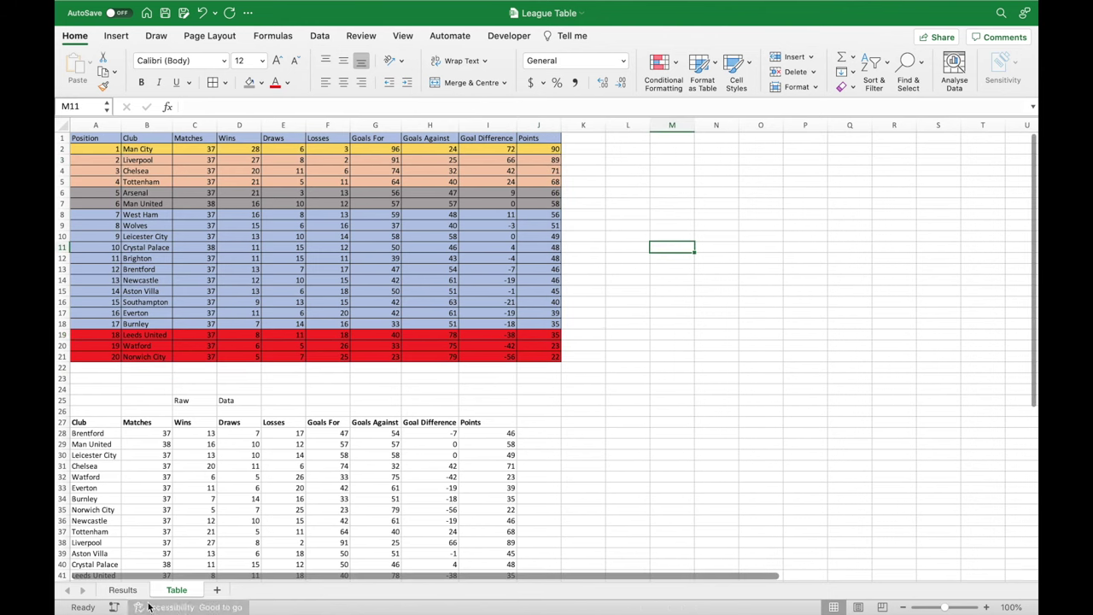
left_click(122, 591)
scroll(397, 288, "up", 1)
scroll(398, 288, "up", 20)
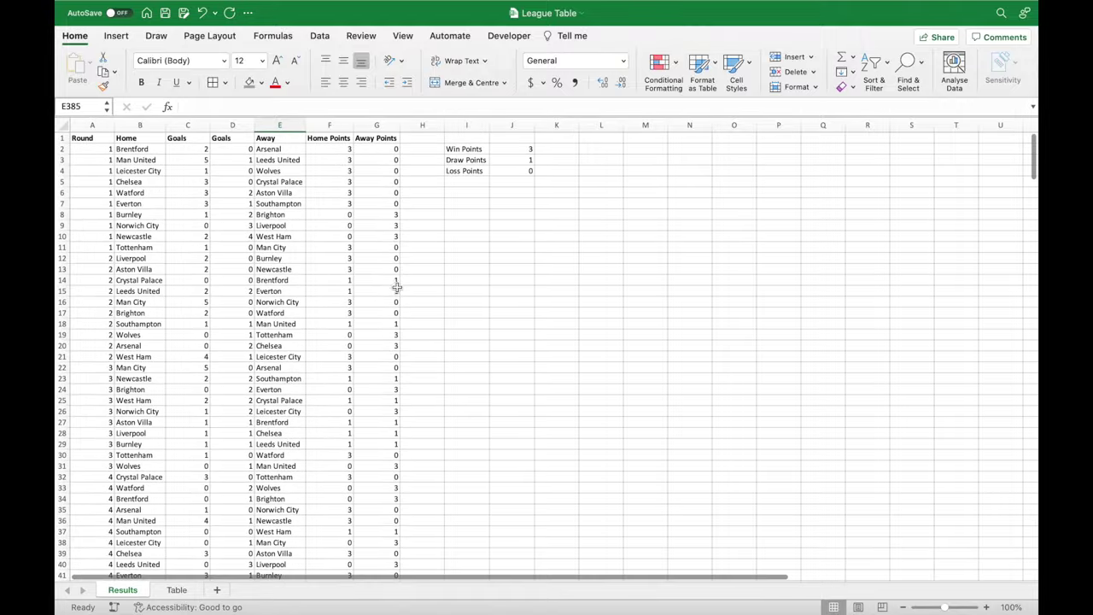
Change Liverpool's round 3 goals in C28 to 2 and check the re-ranked Table sheet.
scroll(381, 387, "down", 3)
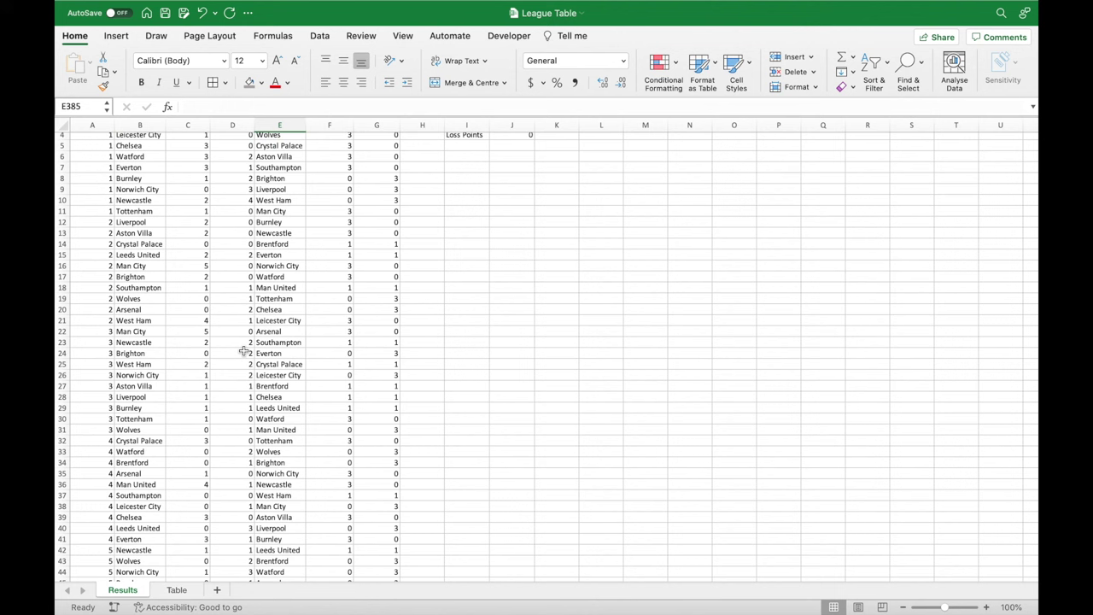
left_click(197, 396)
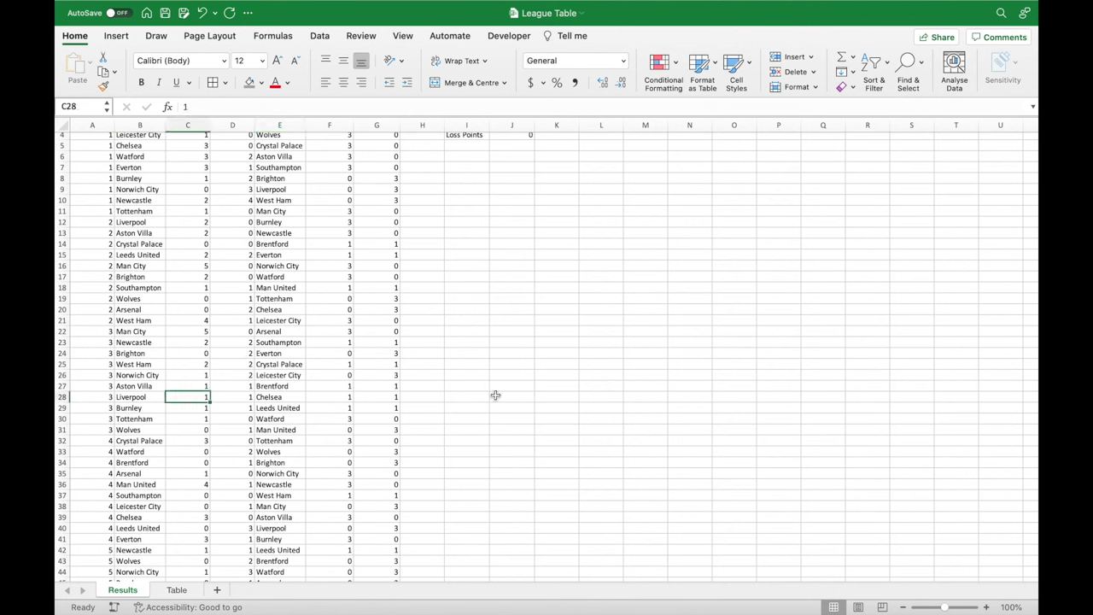
type("2")
key("Return")
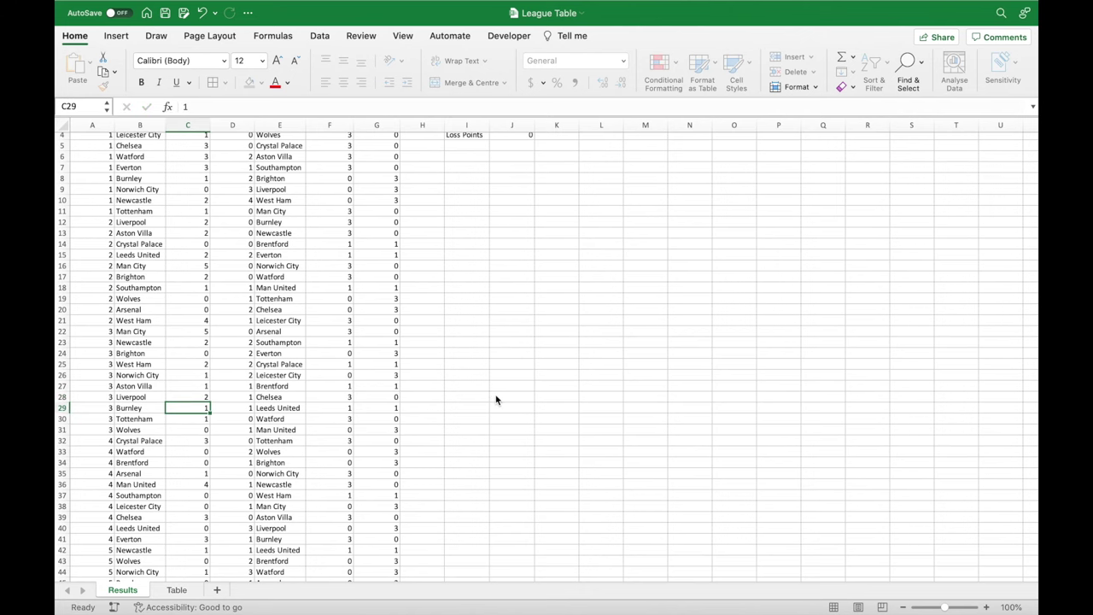
left_click(177, 590)
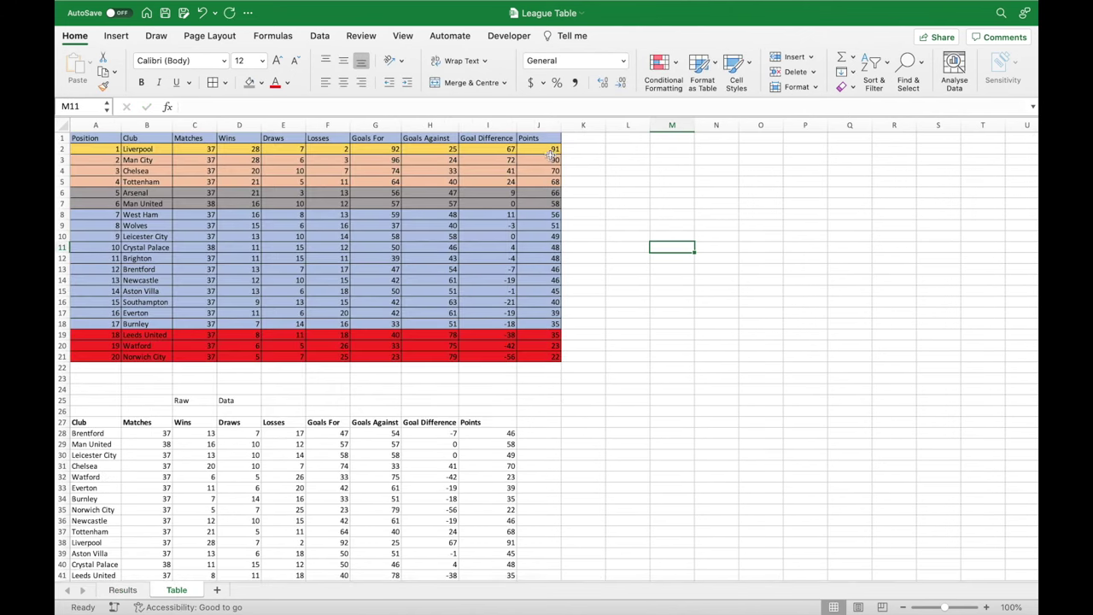
left_click(144, 148)
left_click(145, 159)
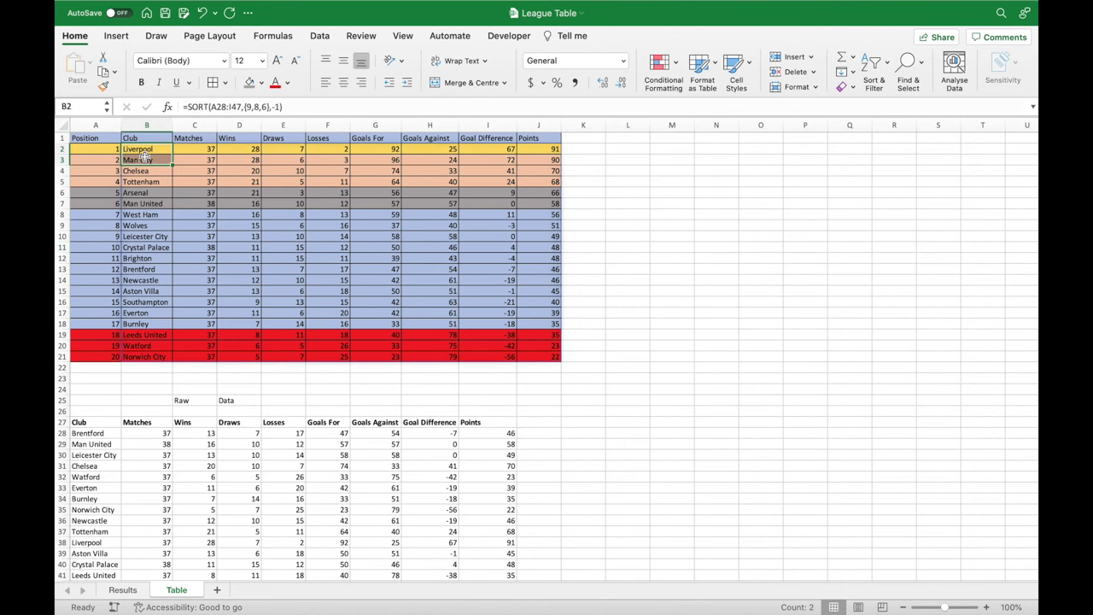
left_click(705, 240)
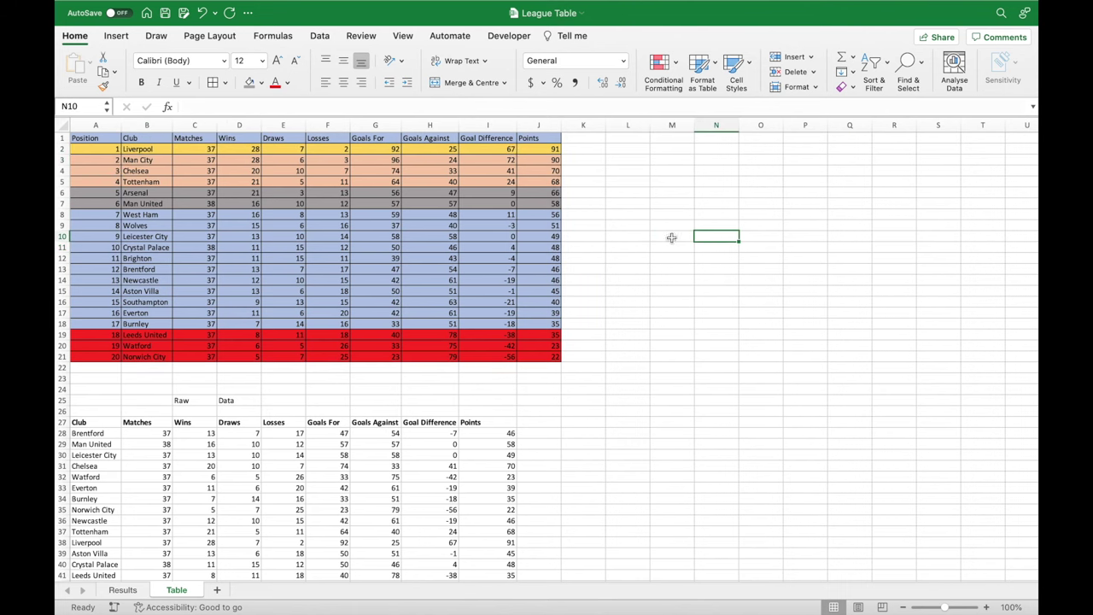
Undo the result edits and return to the Table sheet with Man City top on 93 points.
left_click(201, 13)
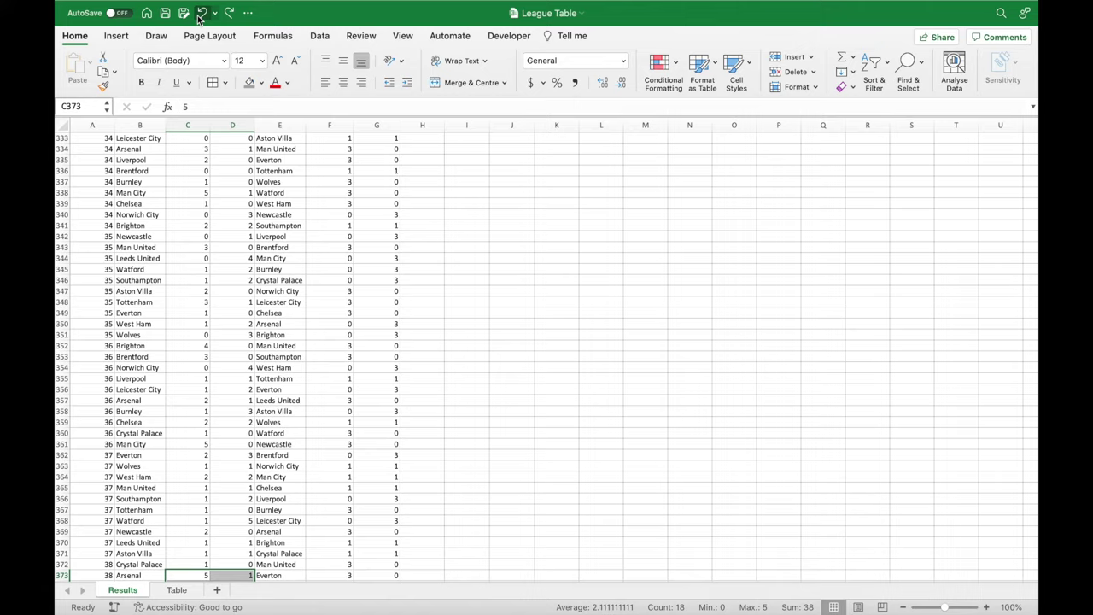
scroll(417, 326, "down", 5)
scroll(445, 325, "down", 4)
left_click(466, 328)
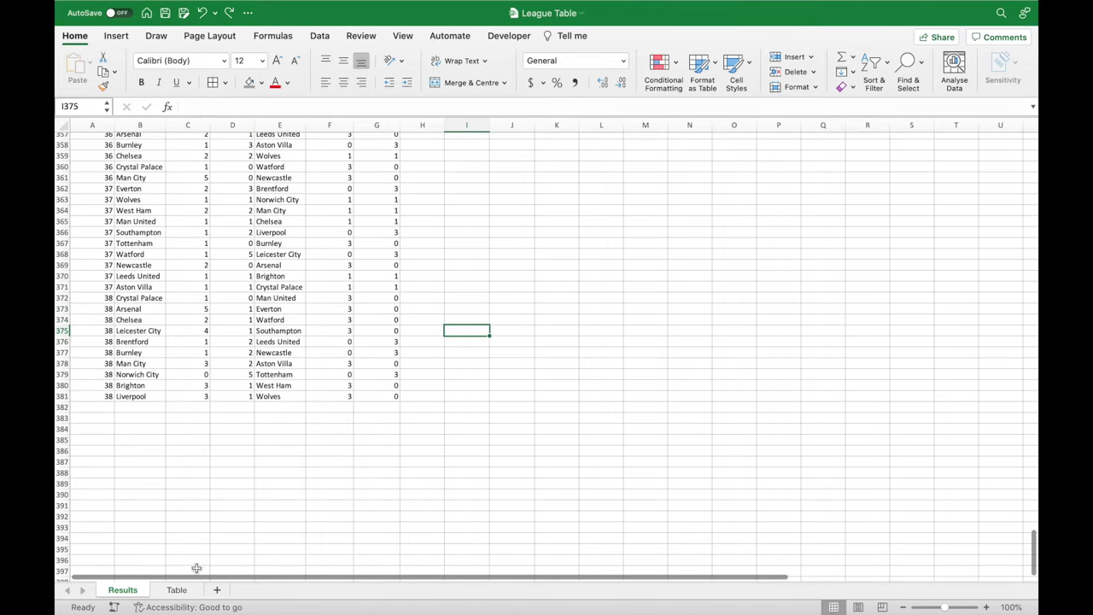
left_click(176, 590)
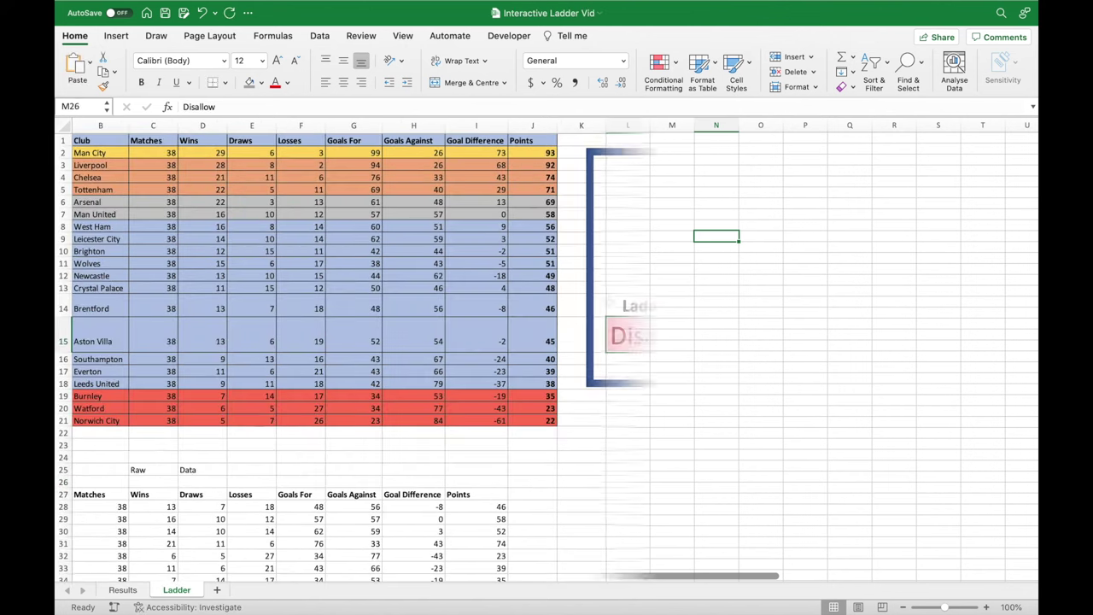
Set Ladder by Round in L15 to Allow and view the ladder at rounds 13, 14 and 20.
left_click(770, 344)
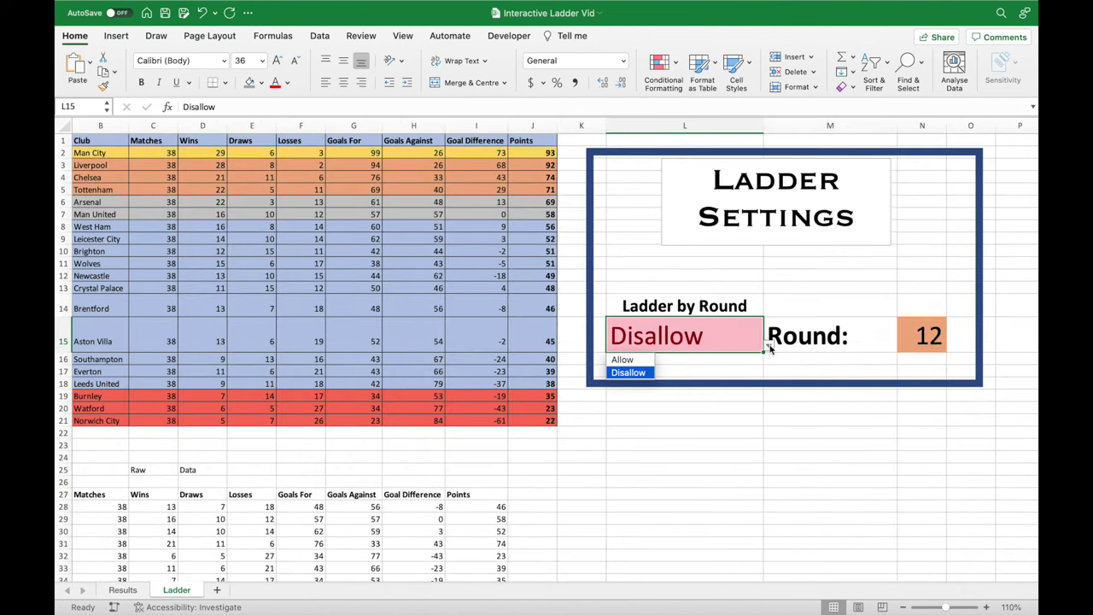
left_click(644, 359)
left_click(923, 340)
type("13")
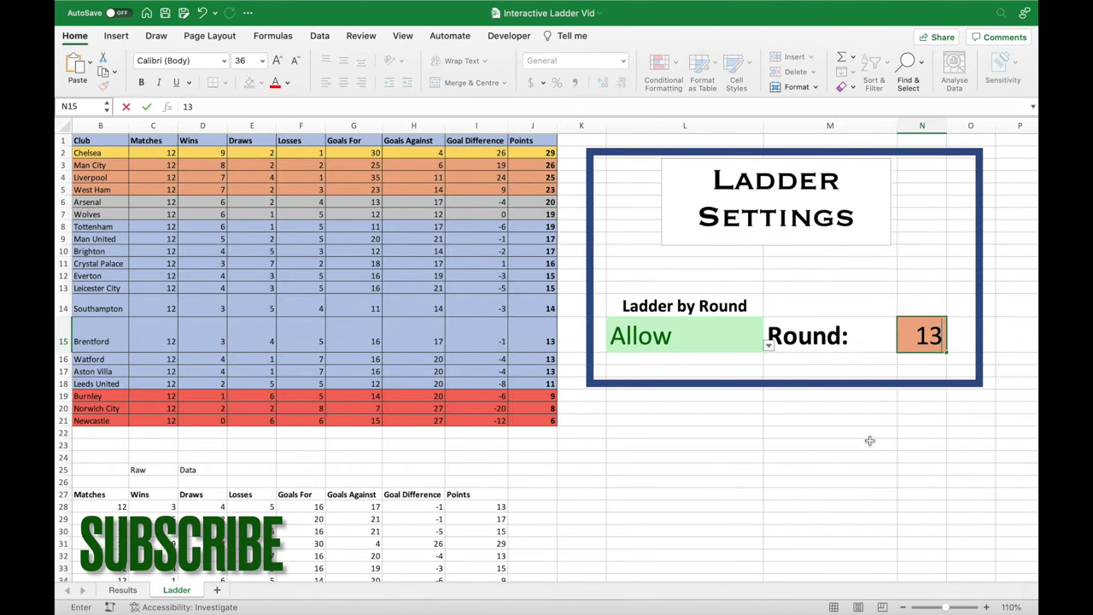
key("Return")
key("Up")
type("14")
key("Return")
key("Up")
type("20")
key("Return")
Check the ladder at rounds 30, 2 and 5 in the Round cell N15.
key("Up")
type("30")
key("Return")
key("Up")
type("2")
key("Return")
key("Up")
type("5")
key("Return")
Switch Ladder by Round to Disallow and enter 8 as the Round.
left_click(748, 335)
left_click(772, 345)
left_click(641, 373)
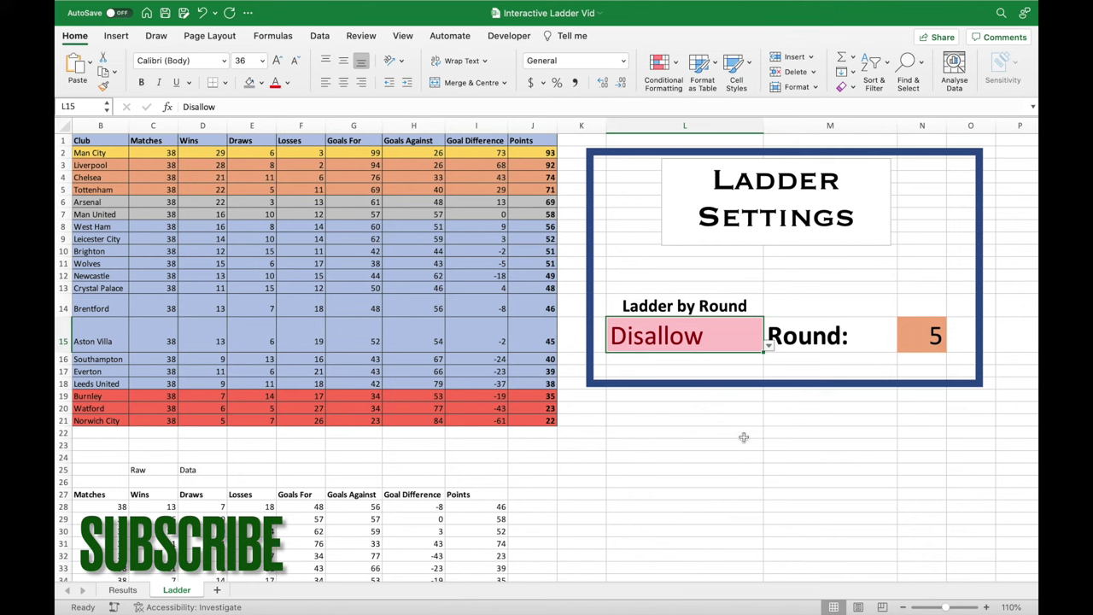
left_click(920, 336)
type("8")
key("Return")
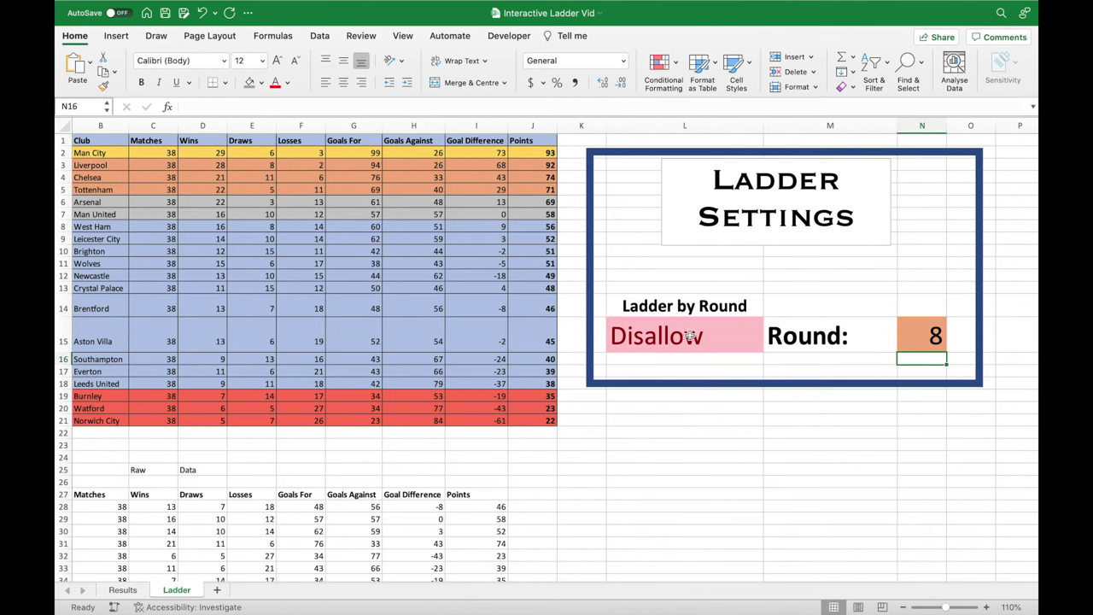